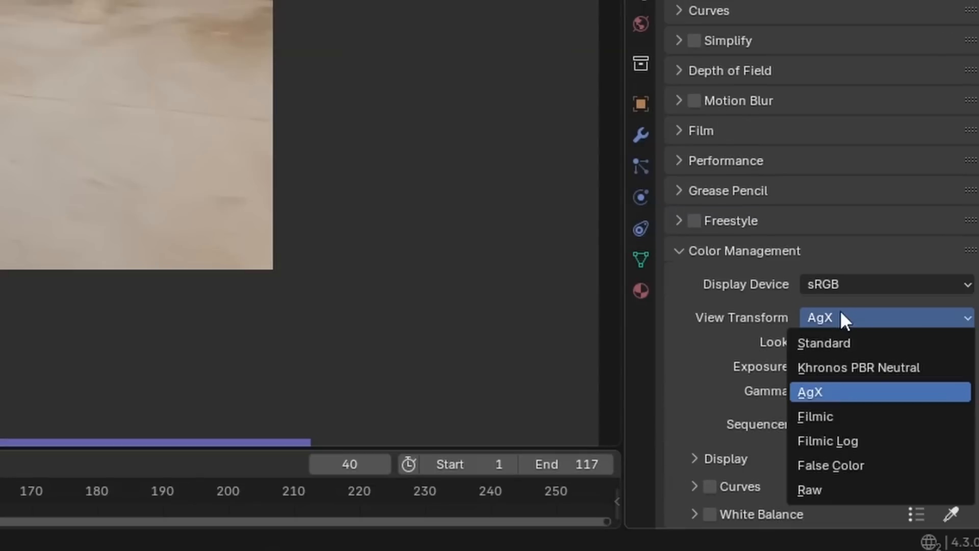
Step: Set the scene's color management view transform to Standard and play the footage from its first frame
click(818, 341)
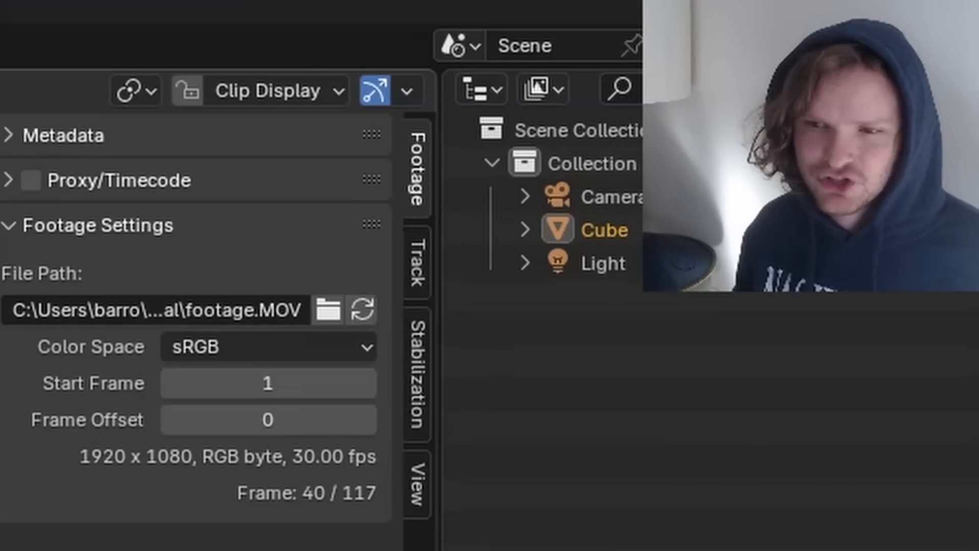
key(shift+Left)
key(space)
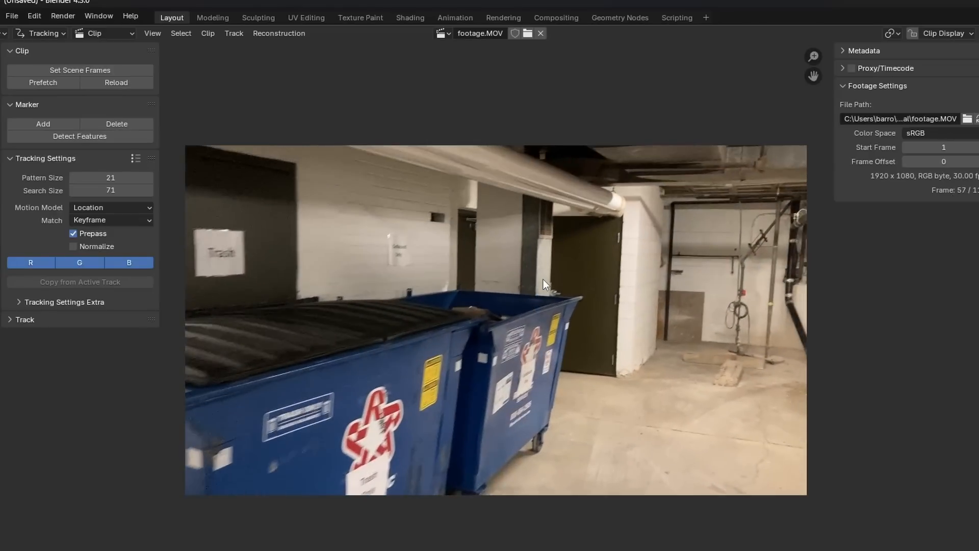
key(Escape)
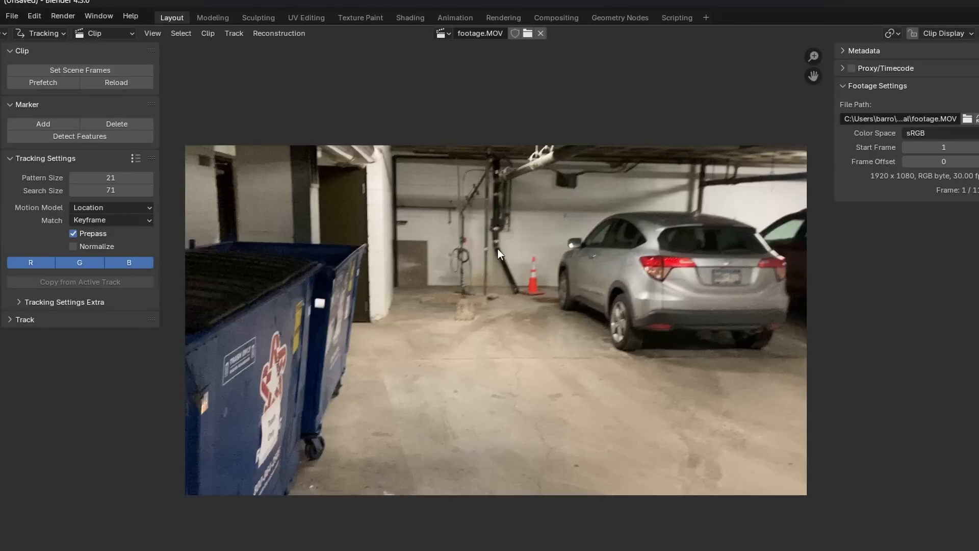
Step: Enable Normalize in the tracking settings and try tracking a single marker placed on the floor near the pipes
click(75, 246)
scroll(488, 292, up, 4)
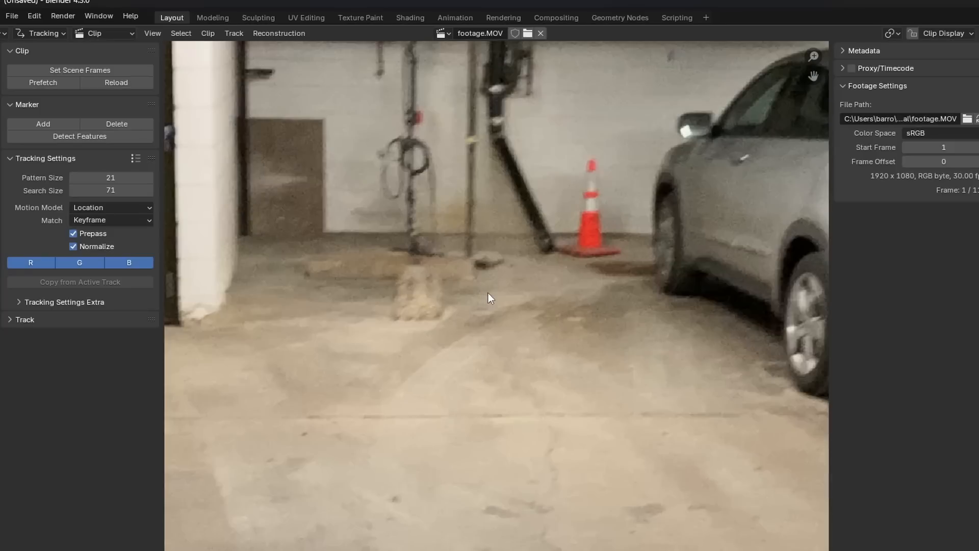
ctrl+click(482, 266)
key(ctrl+t)
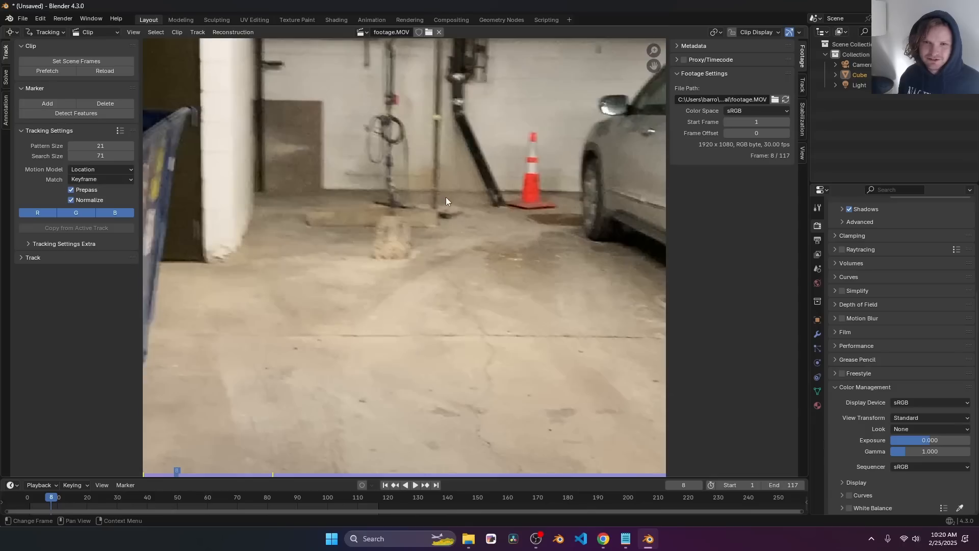
key(f)
key(shift+Left)
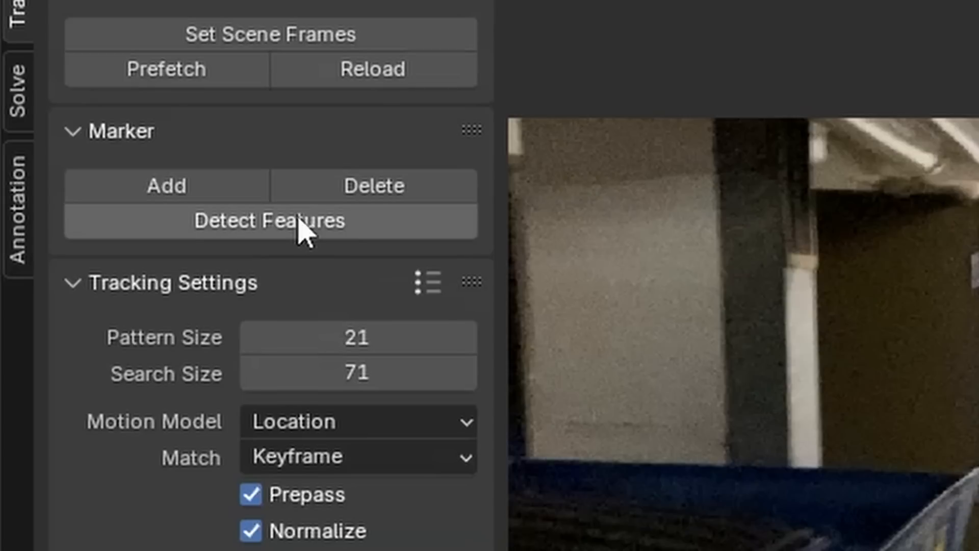
Step: Try detecting features across the first frame and tracking them forward through the footage
click(84, 113)
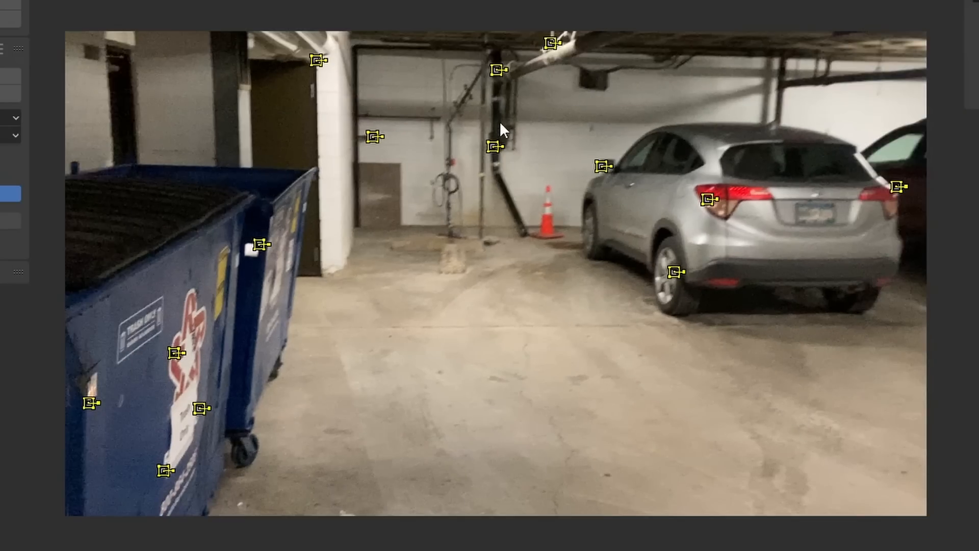
key(ctrl+t)
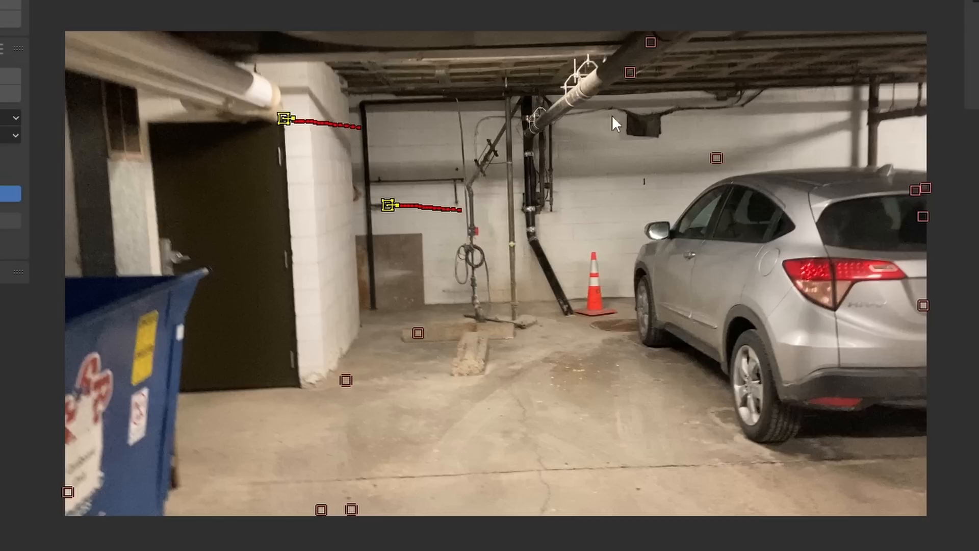
key(ctrl+z)
key(ctrl+z)
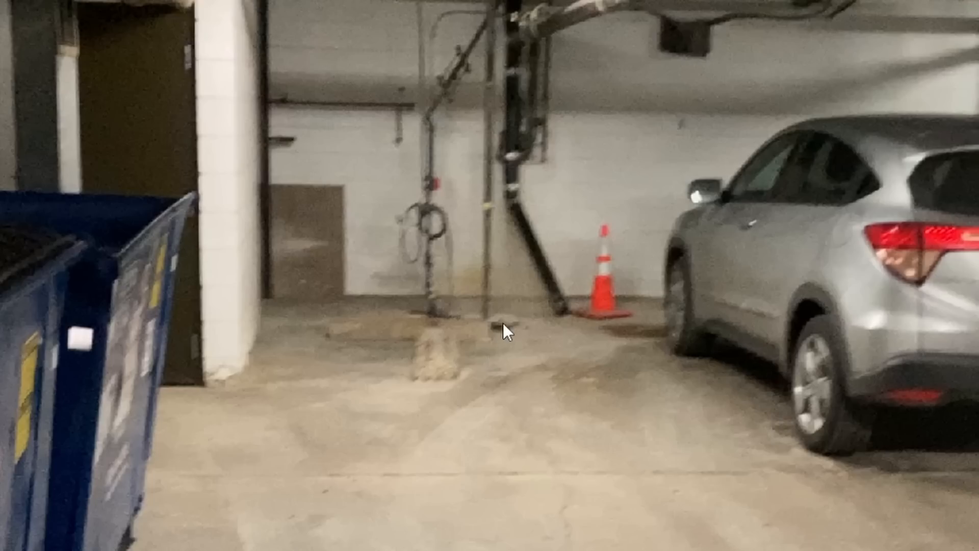
Step: Display the marker search areas and test-track a marker on the dark floor spot by the pipe with an enlarged search area
ctrl+click(502, 325)
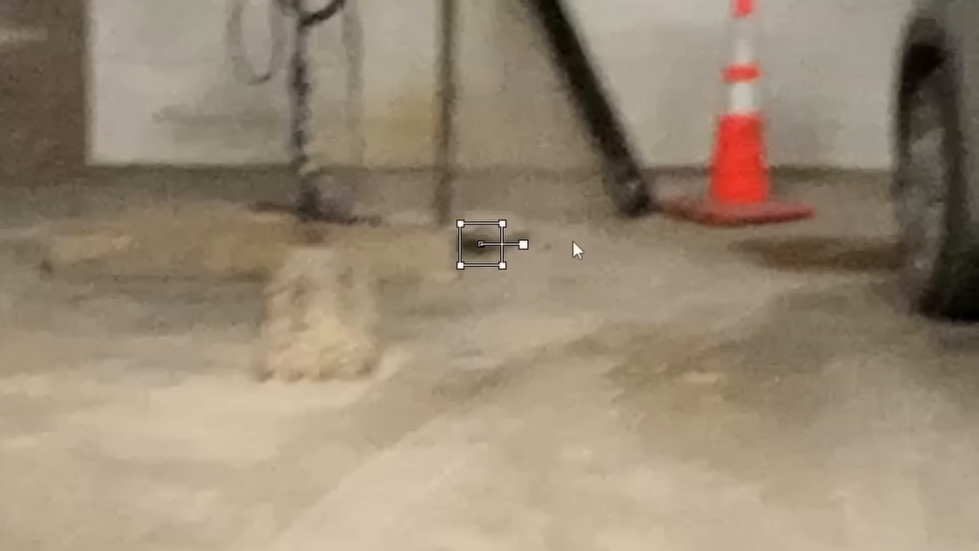
key(alt+s)
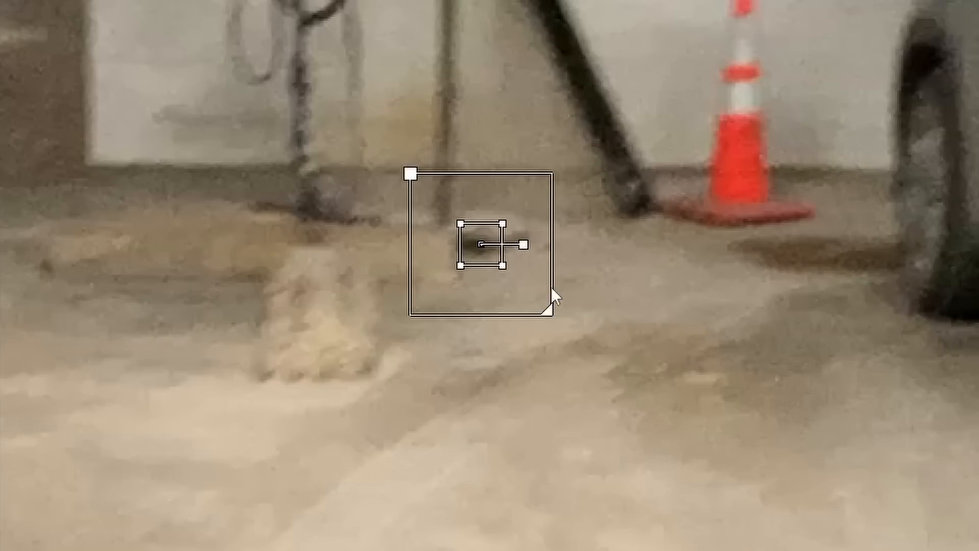
drag(548, 310, 602, 364)
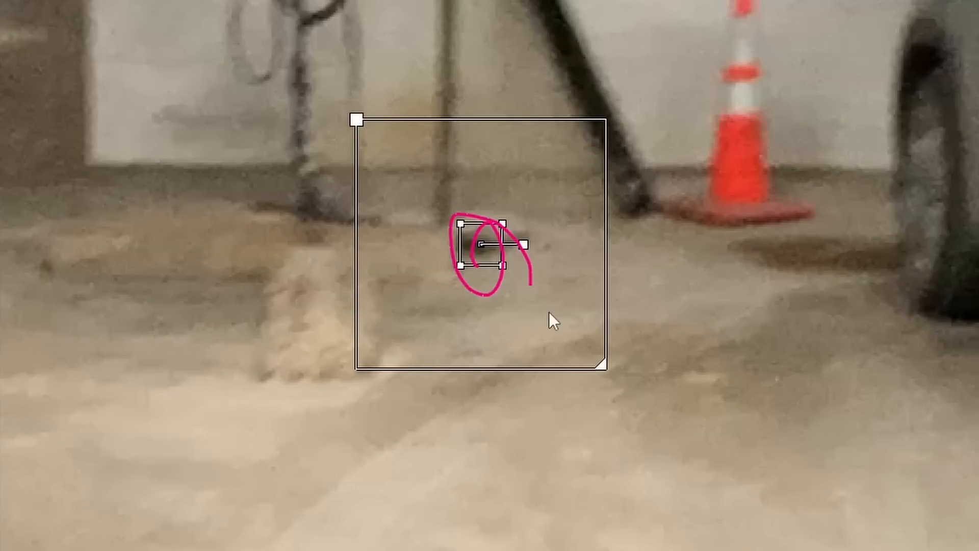
drag(468, 371, 387, 149)
key(ctrl+t)
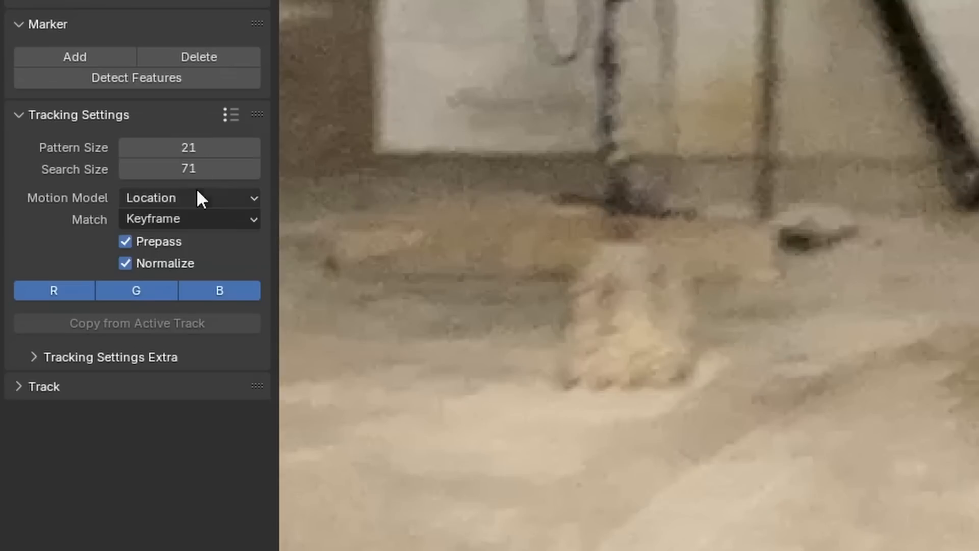
Step: Set the default tracking pattern size to 30 and search size to 102, checking them with a temporary test marker
mouse_move(182, 147)
mouse_down()
mouse_move(235, 147)
mouse_move(153, 149)
mouse_move(199, 168)
mouse_up()
ctrl+click(740, 263)
key(ctrl+z)
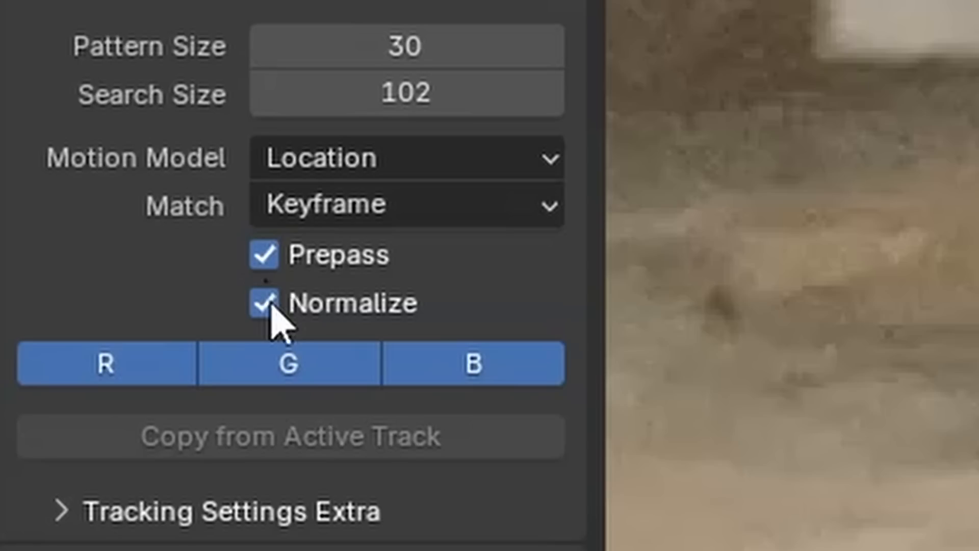
Step: Detect features across the whole first frame with the detection threshold set to 0.2
scroll(308, 170, down, 7)
scroll(308, 170, up, 2)
click(58, 113)
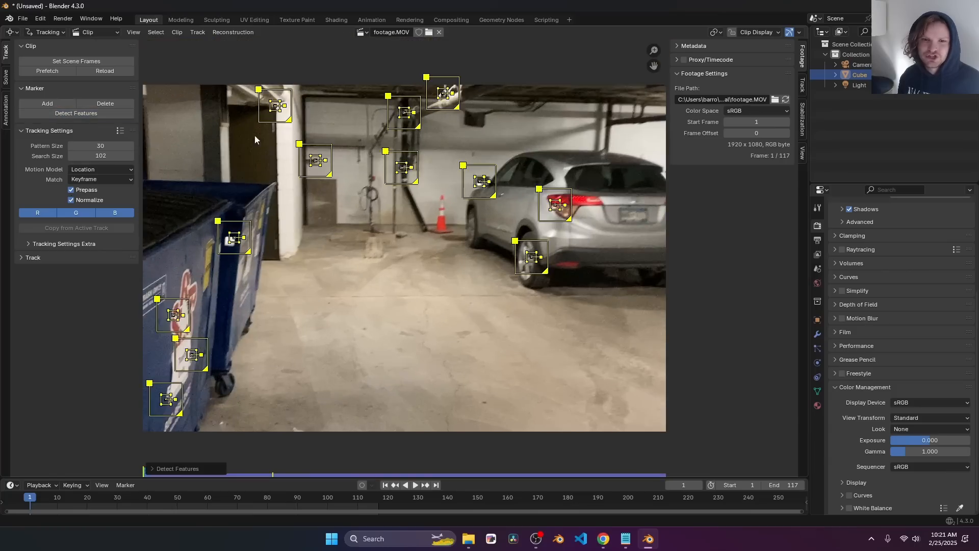
click(177, 469)
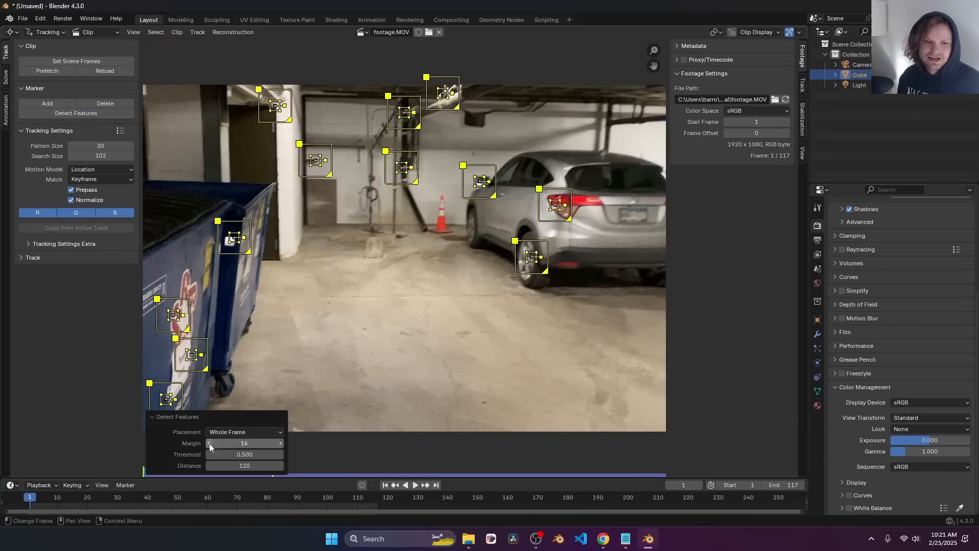
click(302, 501)
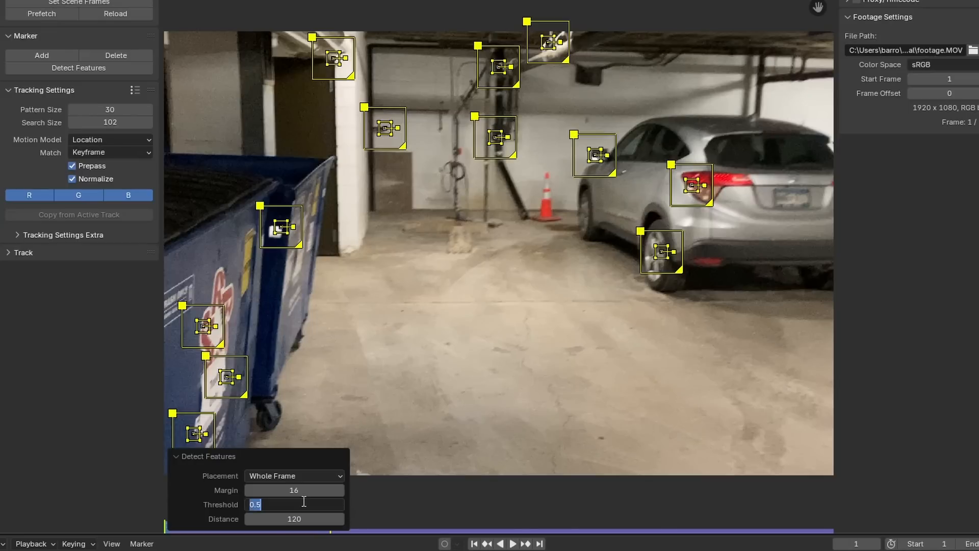
key(Return)
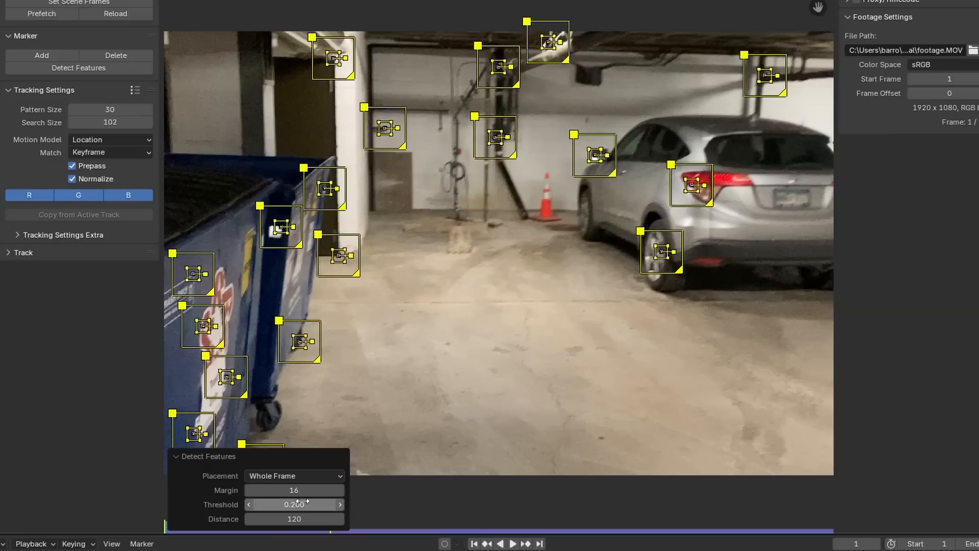
Step: Lower the feature detection threshold to 0.013 and track all detected markers forward through the footage
click(302, 501)
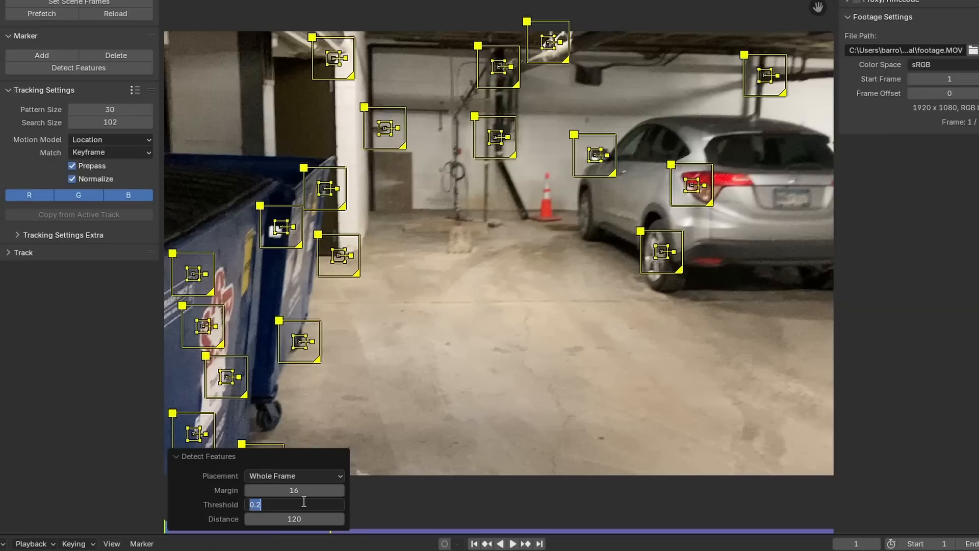
text(0.013)
key(Return)
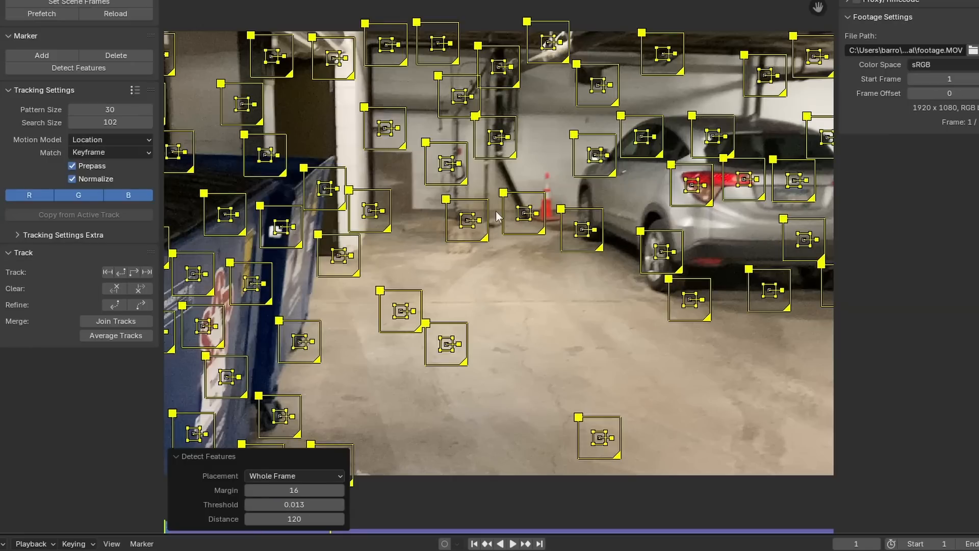
key(ctrl+t)
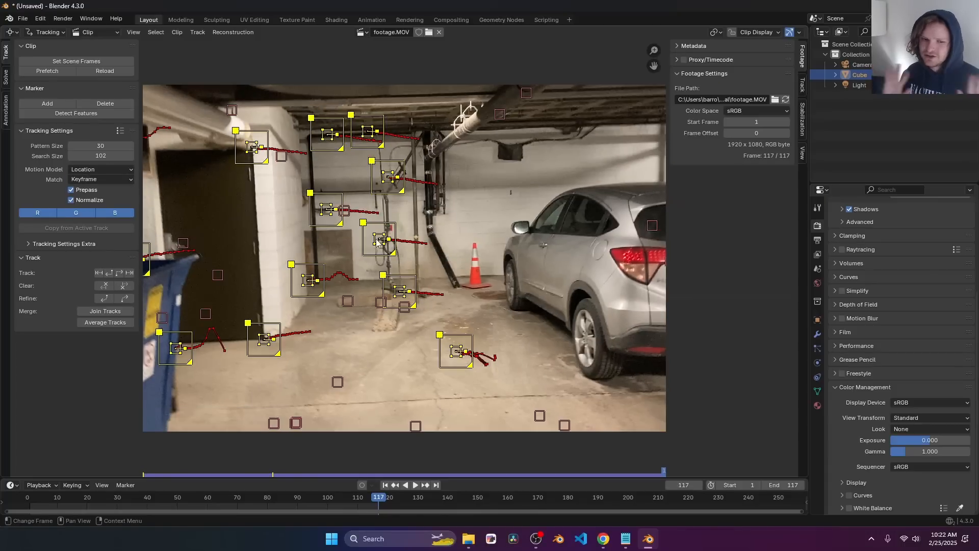
Step: Lock the tracked markers and switch the clip editor to the Graph view, framing the motion curves
key(ctrl+l)
key(ctrl+z)
click(94, 31)
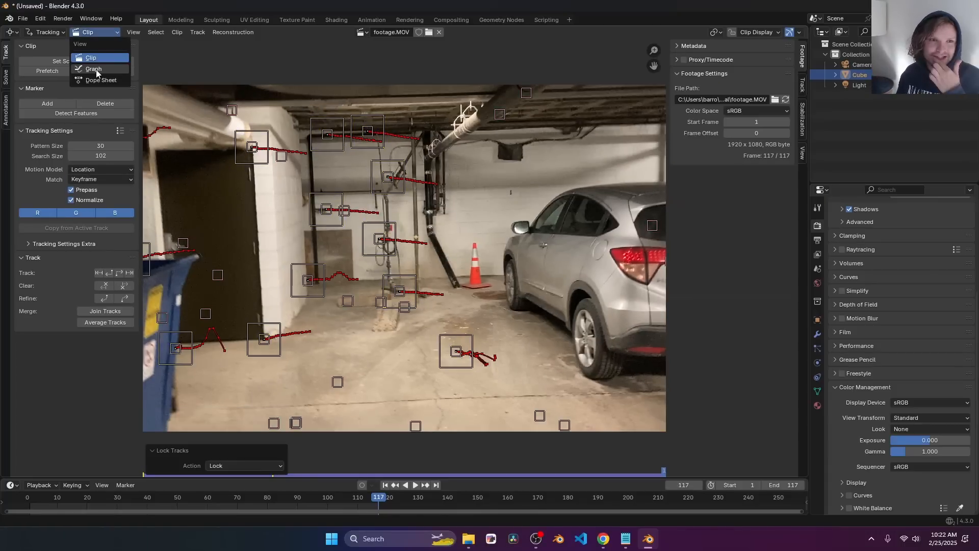
click(90, 55)
scroll(445, 127, down, 5)
ctrl+middle_drag(439, 186, 443, 255)
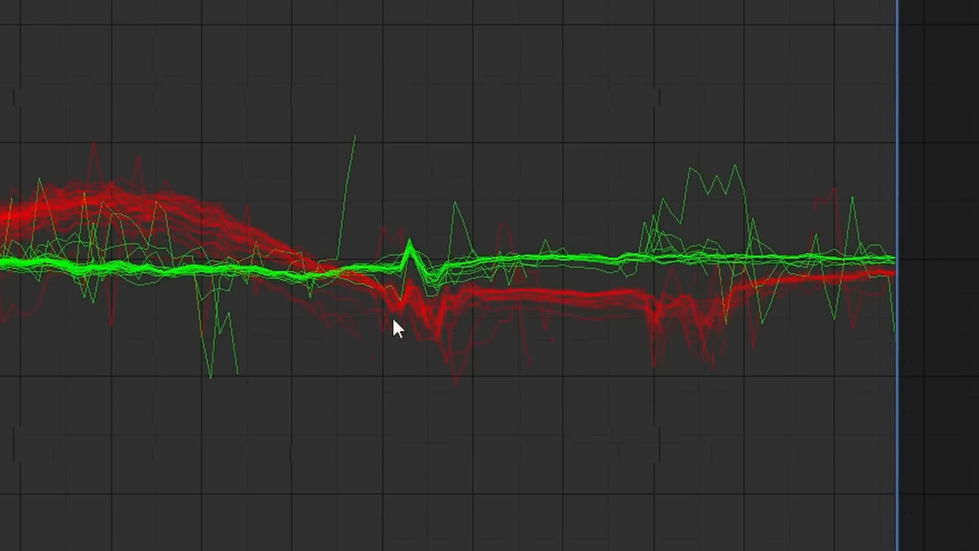
Step: Select individual track curves in the graph to examine which ones stray from the main bundle
click(175, 214)
click(182, 209)
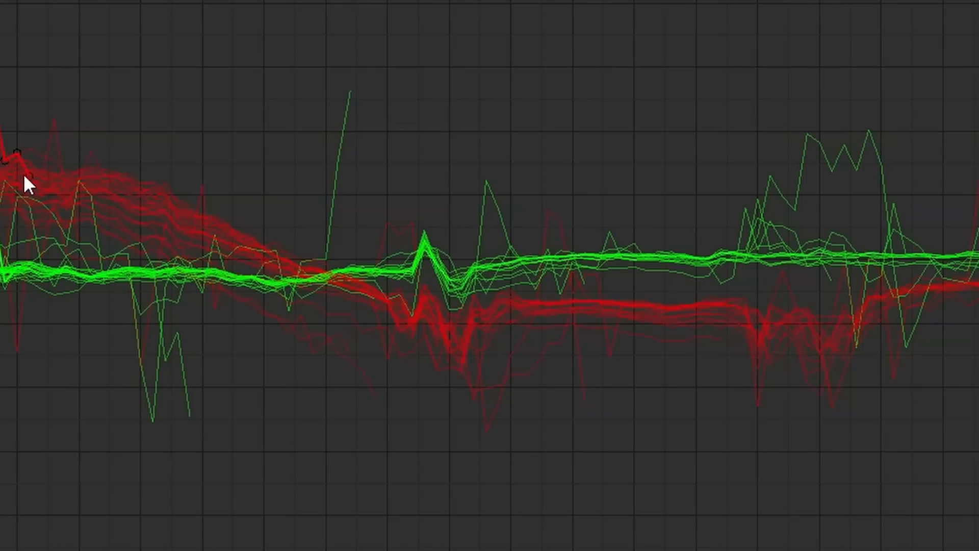
click(93, 169)
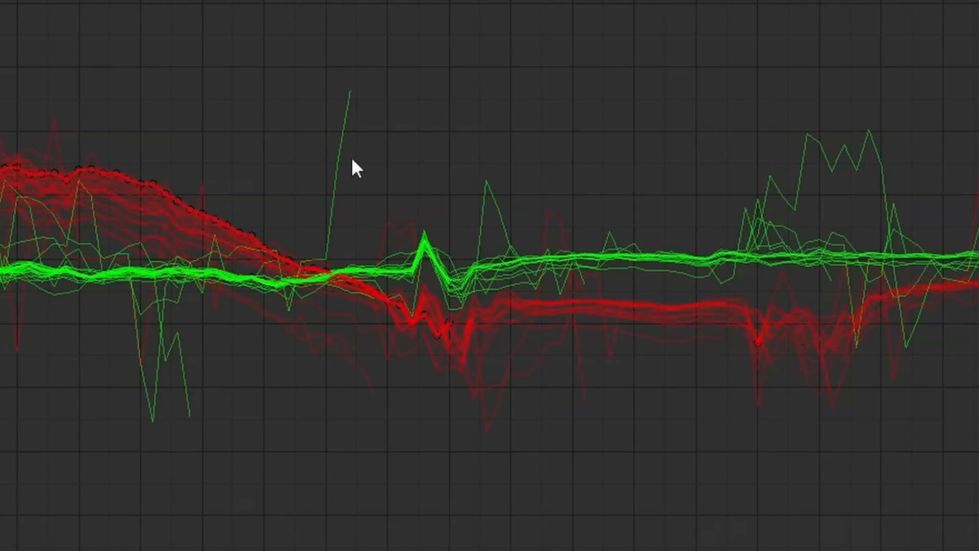
click(336, 149)
click(493, 203)
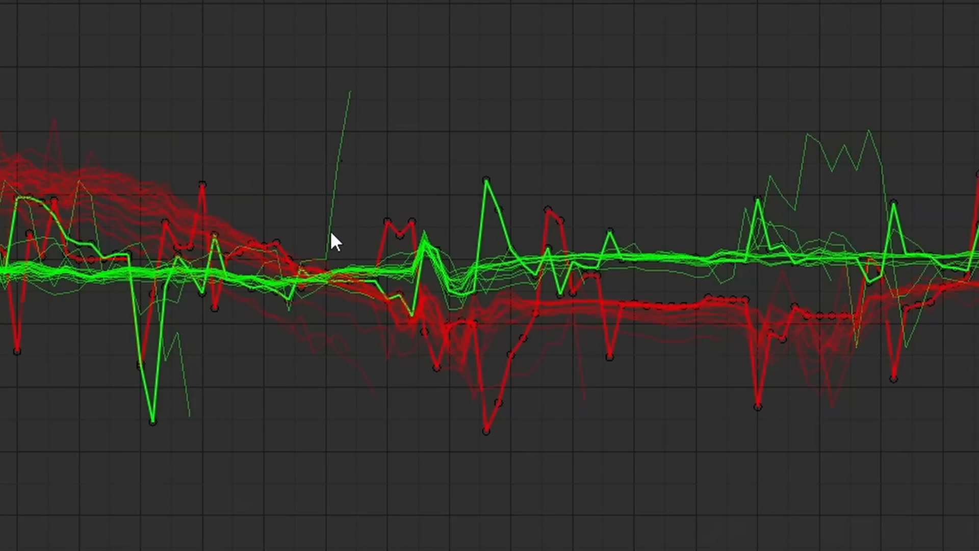
click(347, 235)
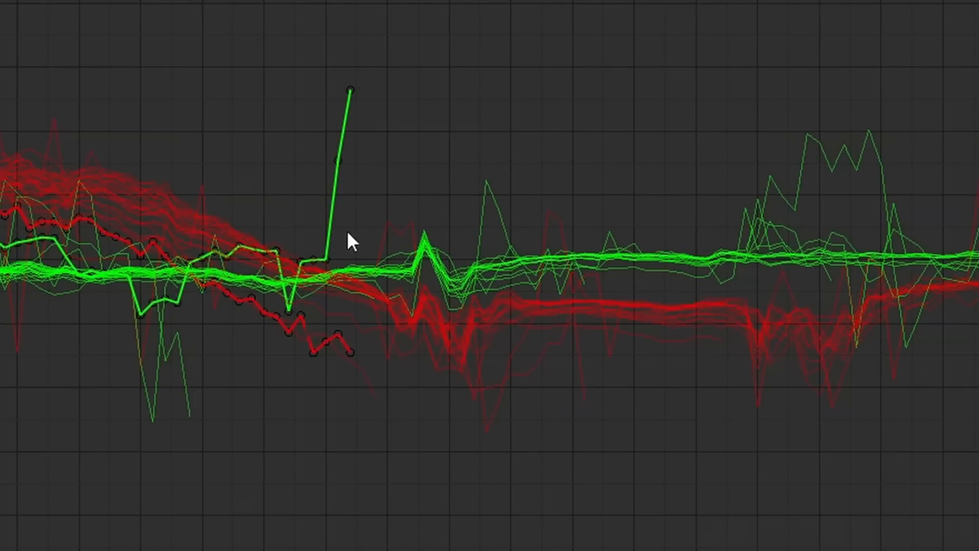
ctrl+middle_drag(394, 88, 394, 191)
ctrl+middle_drag(442, 222, 354, 154)
Step: Split the editor to show the clip above the graph and select several curves to compare them with their markers
drag(2, 475, 20, 271)
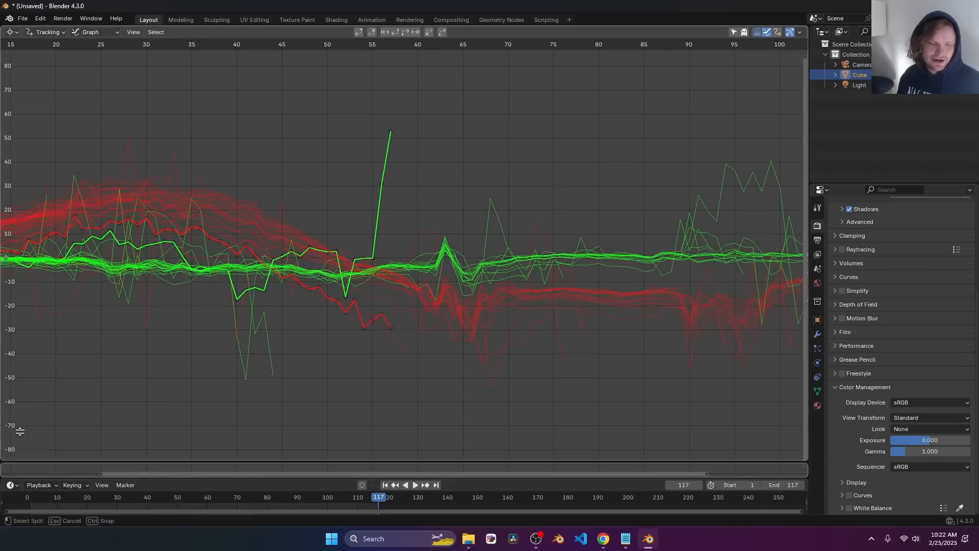
click(349, 404)
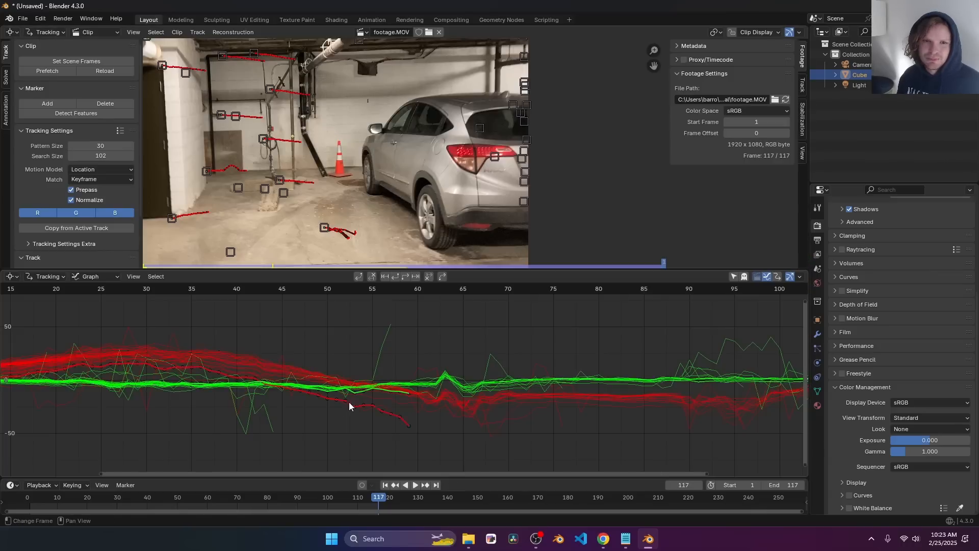
click(400, 364)
click(479, 371)
click(531, 393)
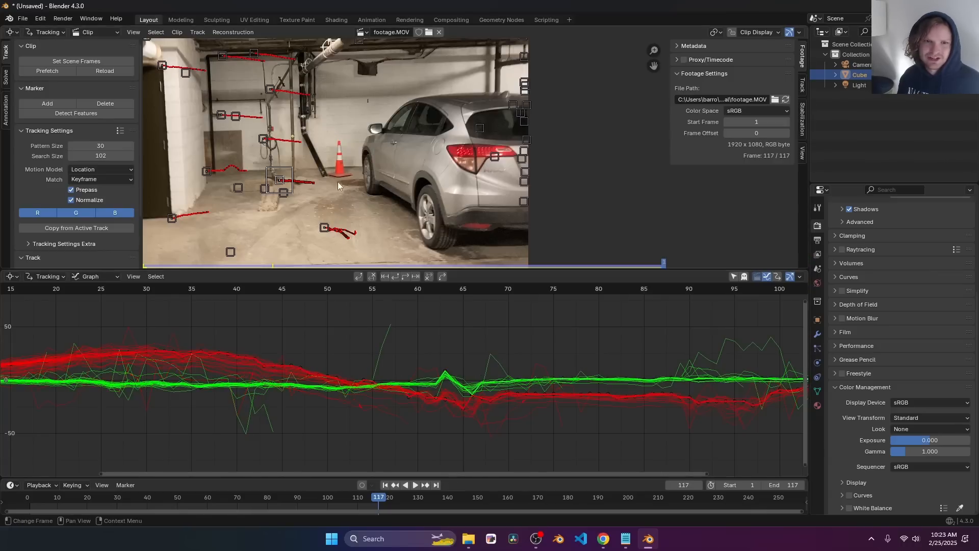
Step: Delete the tracks whose curves stray from the bundle around frames 41, 57 and 60
click(386, 337)
key(x)
click(384, 337)
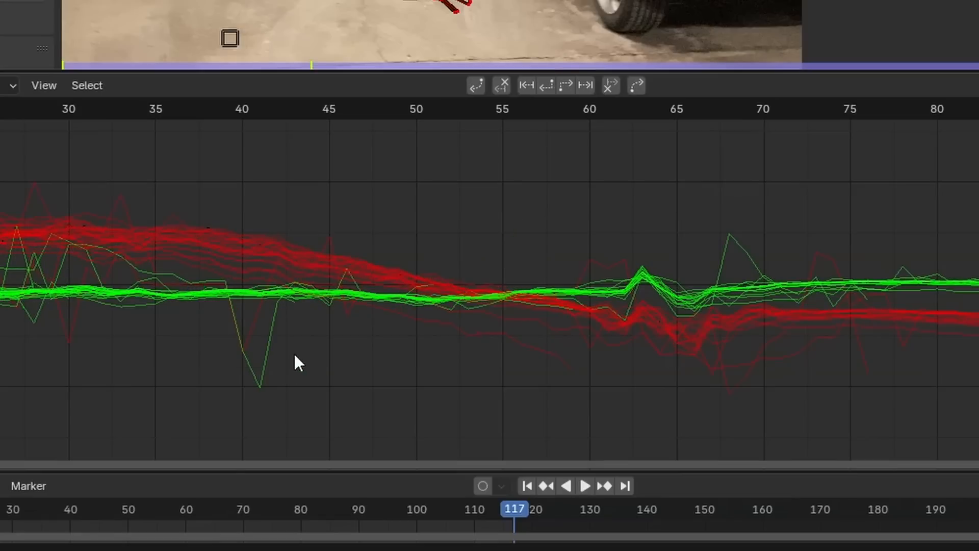
click(257, 378)
key(x)
click(257, 377)
click(593, 339)
key(x)
click(592, 338)
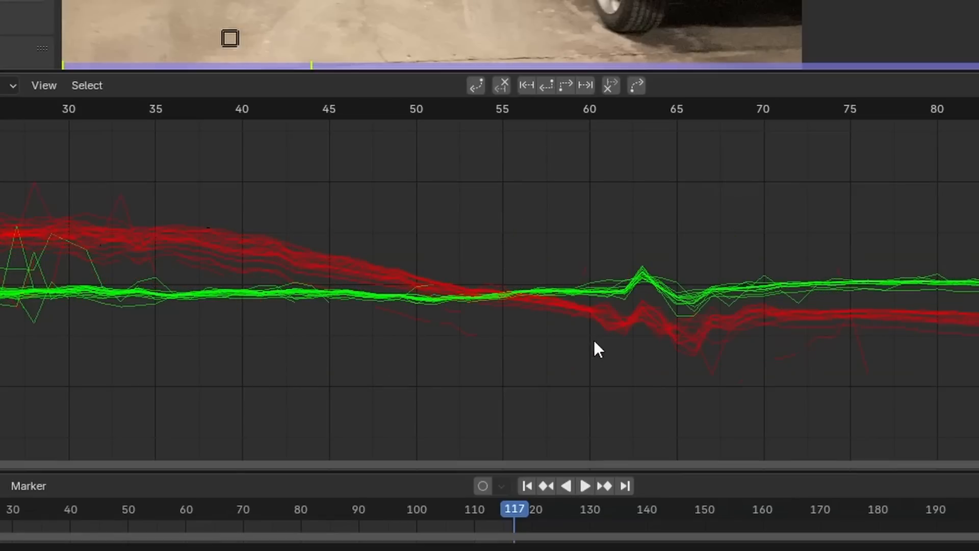
Step: Delete three more outlier tracks, including the one dipping below the bundle near frame 67
click(719, 380)
key(x)
click(726, 370)
click(977, 209)
middle_drag(977, 208, 915, 198)
key(x)
click(915, 197)
click(973, 316)
key(x)
click(974, 316)
Step: Delete the two remaining tracks with stray curves near frame 90
click(841, 247)
key(x)
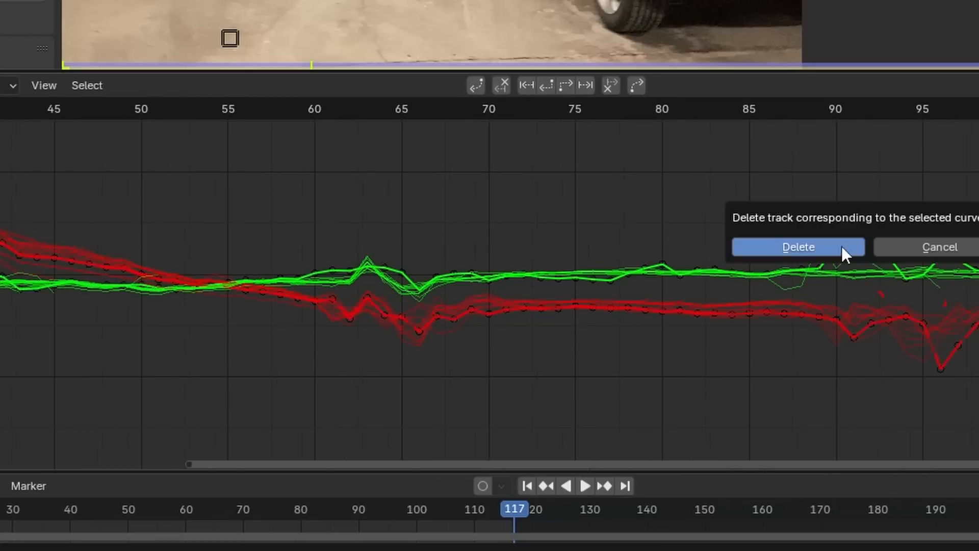
click(841, 246)
click(817, 242)
key(x)
click(816, 241)
Step: Detect new features across the whole last frame, 117, with a threshold of 0.013
middle_drag(180, 228, 358, 255)
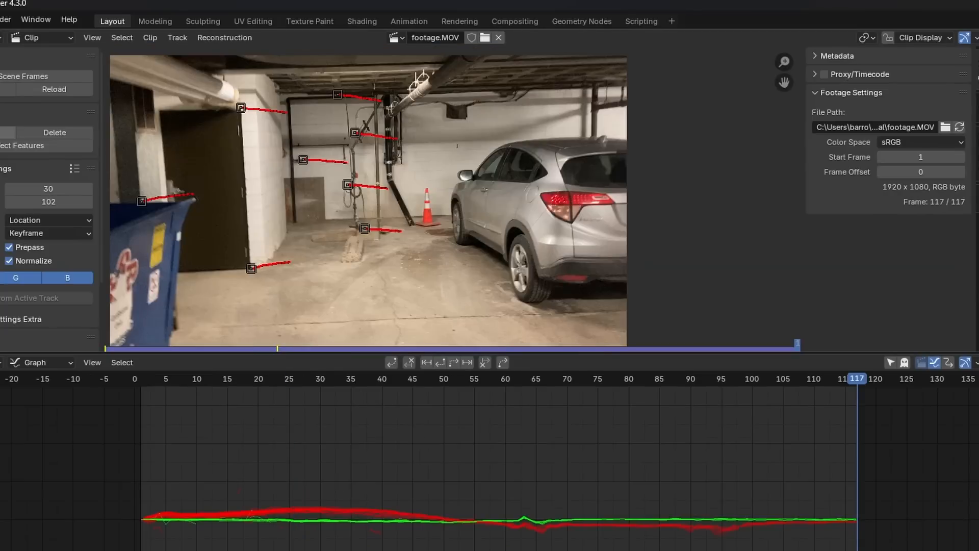
click(23, 145)
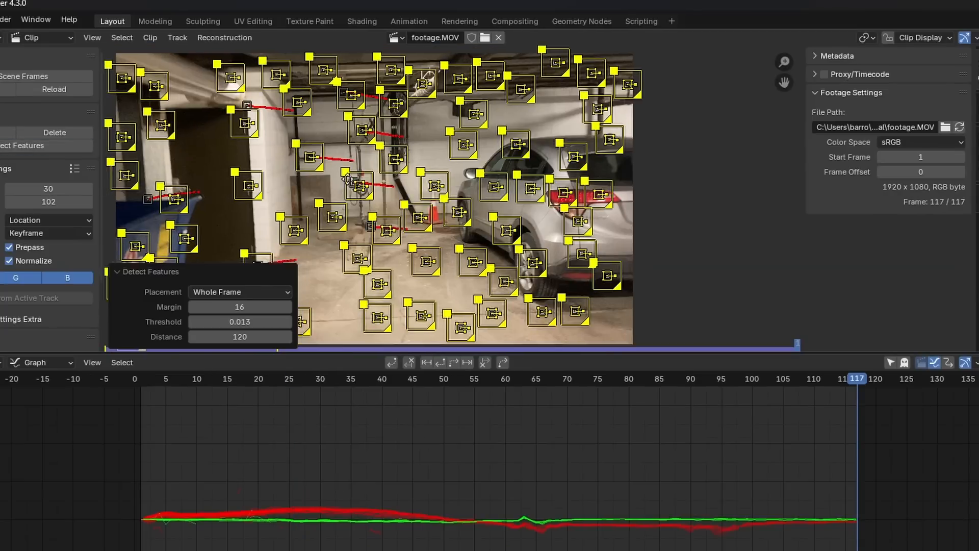
Step: Track the newly detected features backwards from frame 117 to frame 1, then lock the tracks
scroll(34, 276, down, 4)
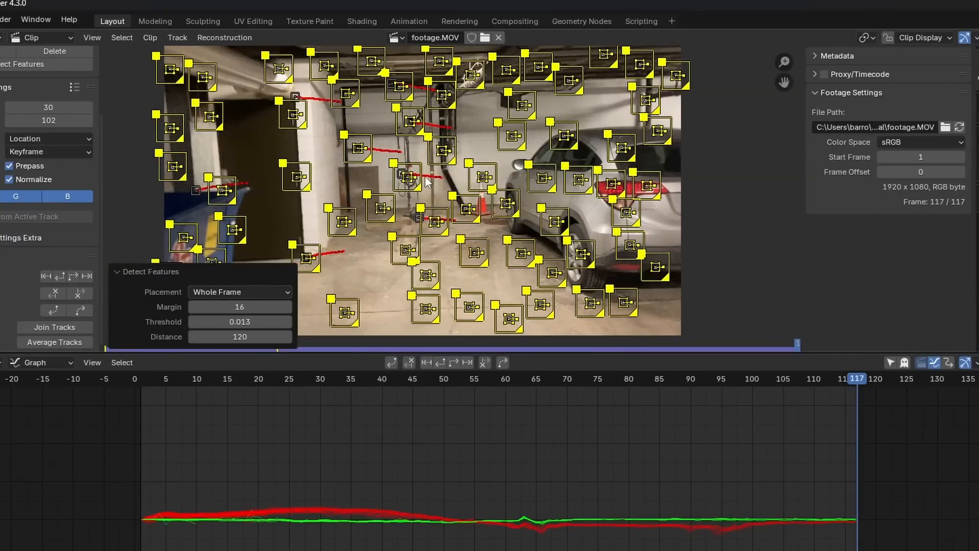
key(ctrl+shift+t)
key(ctrl+l)
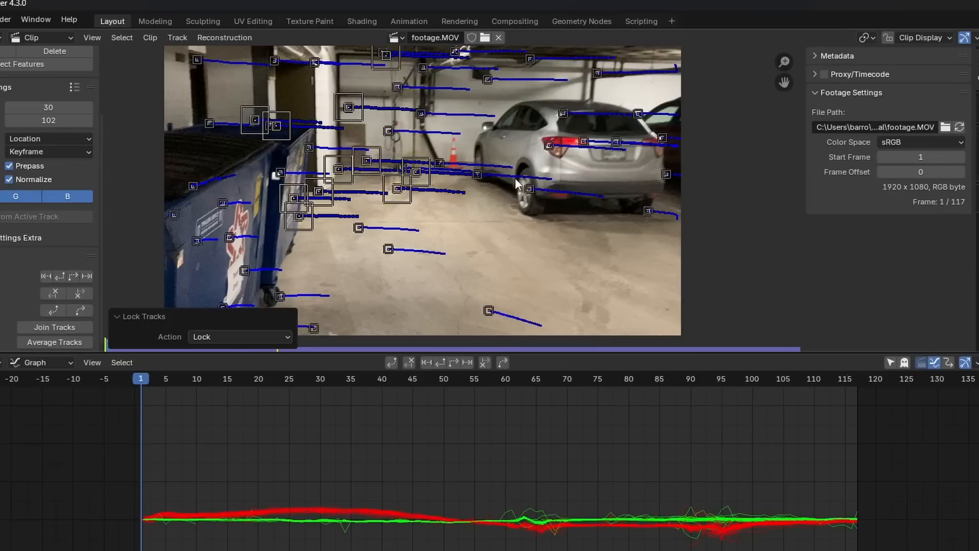
Step: Delete the backward-tracked features whose curves stray from the main bundle in the graph
scroll(555, 505, up, 5)
middle_drag(393, 509, 360, 487)
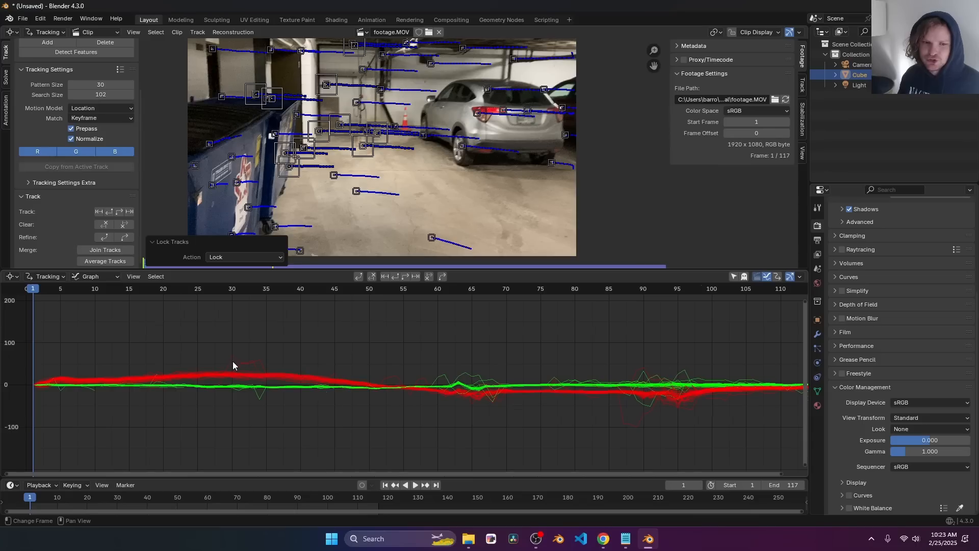
click(225, 475)
click(293, 361)
key(x)
click(294, 359)
key(q)
click(289, 341)
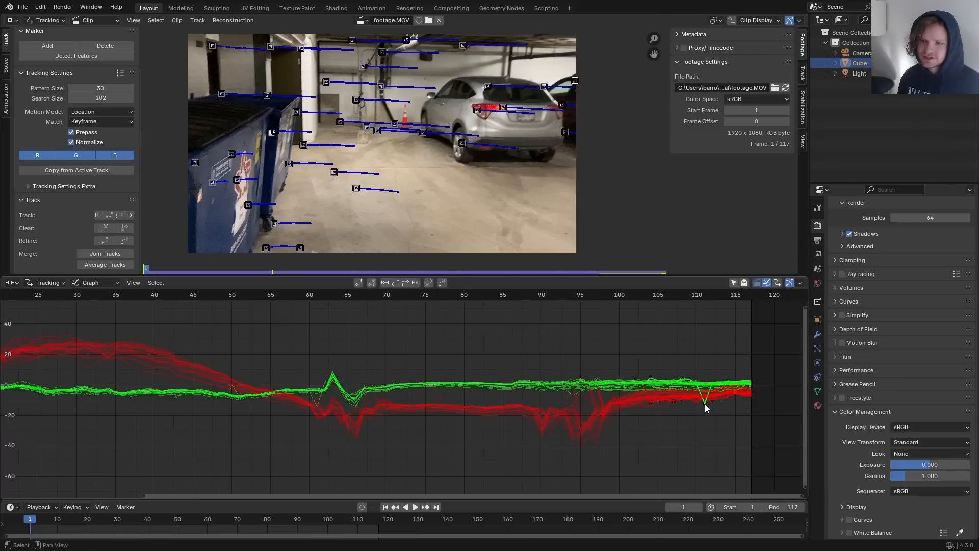
scroll(706, 408, down, 6)
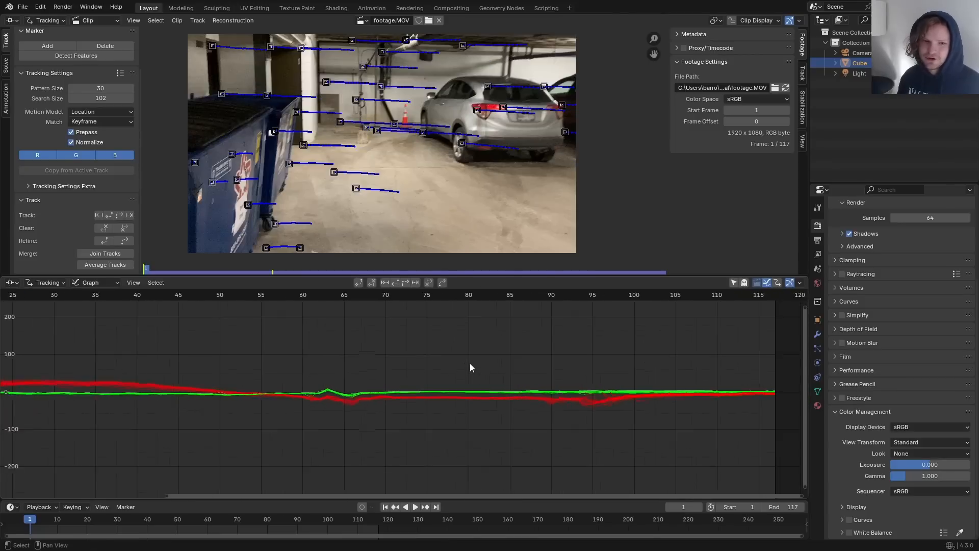
scroll(408, 153, down, 1)
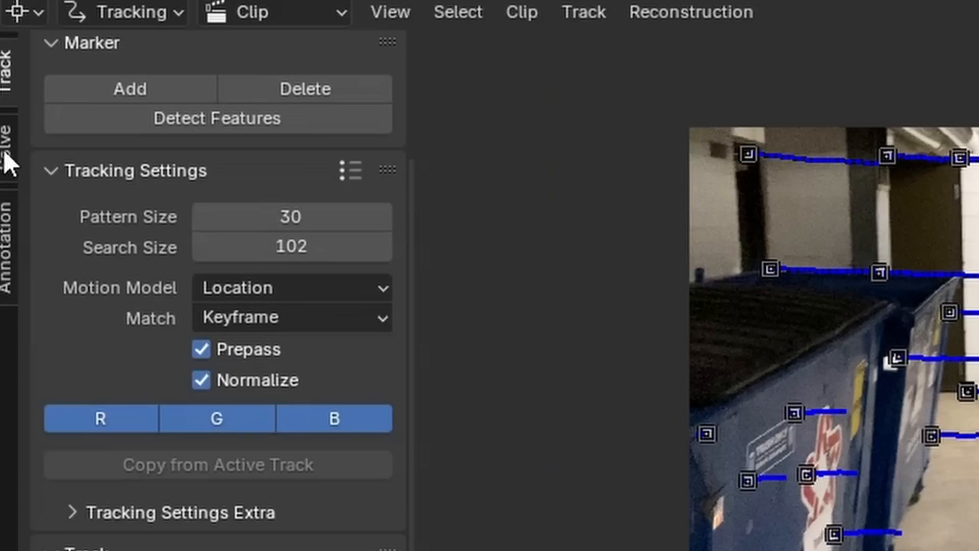
Step: Solve the camera motion with automatic keyframe selection on and focal length refinement off
click(5, 65)
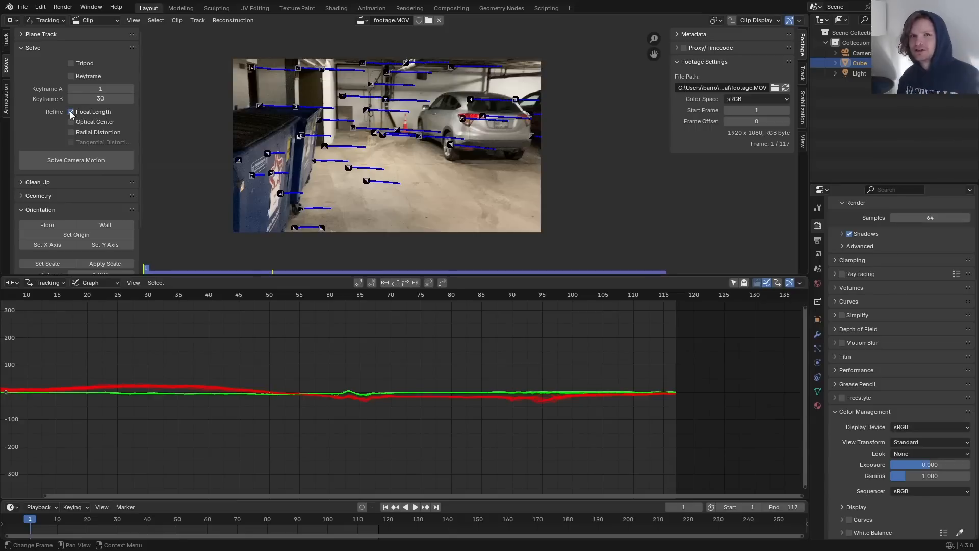
click(70, 112)
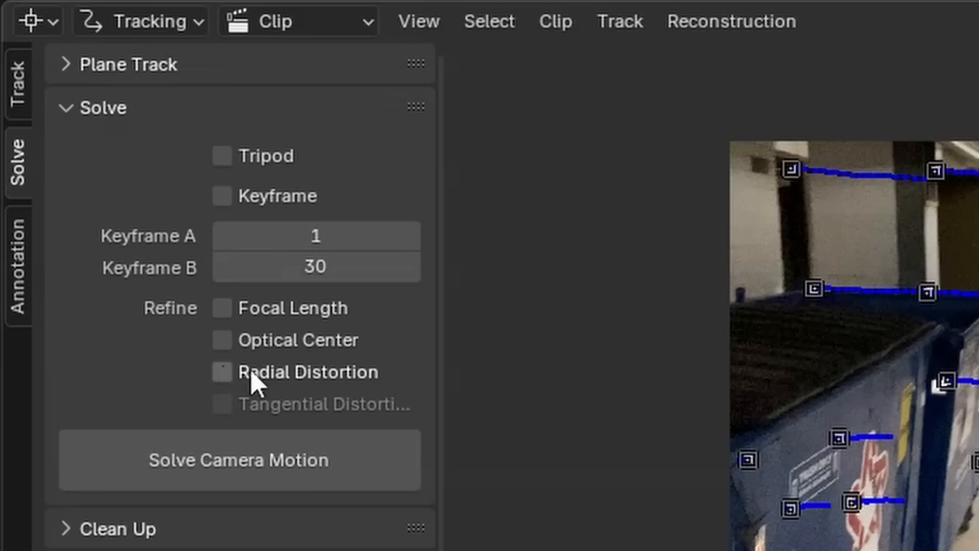
click(220, 197)
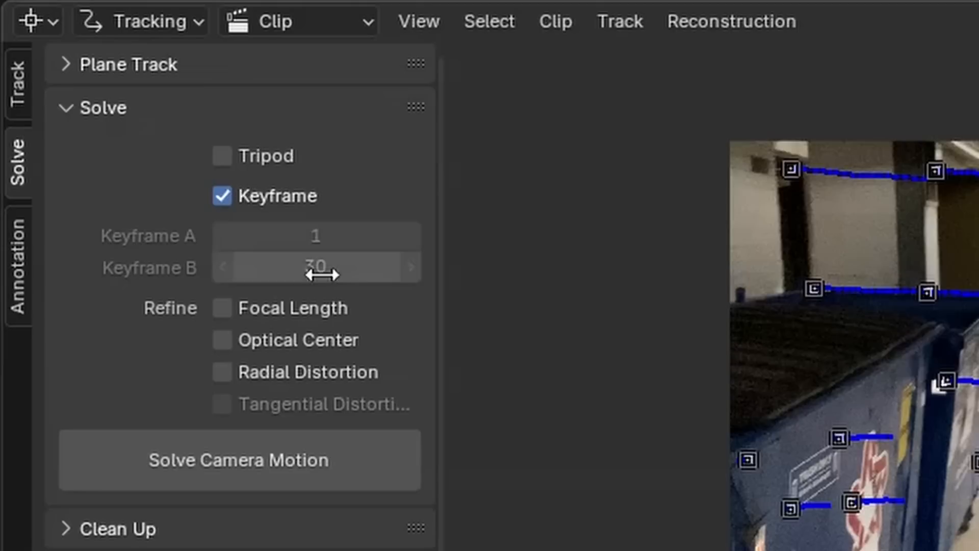
click(270, 461)
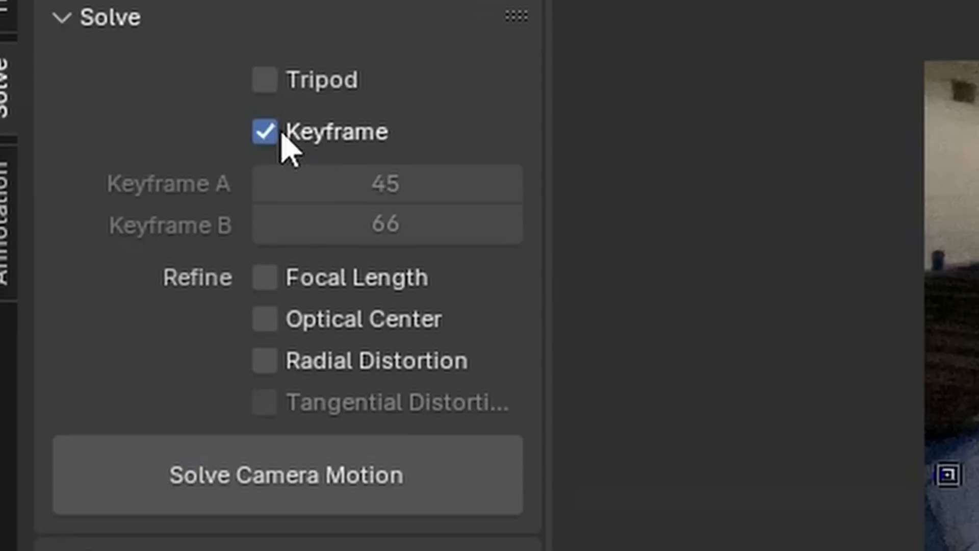
Step: Re-solve the camera motion with automatic keyframes off and Focal Length refinement on, and show the camera's lens settings
click(279, 134)
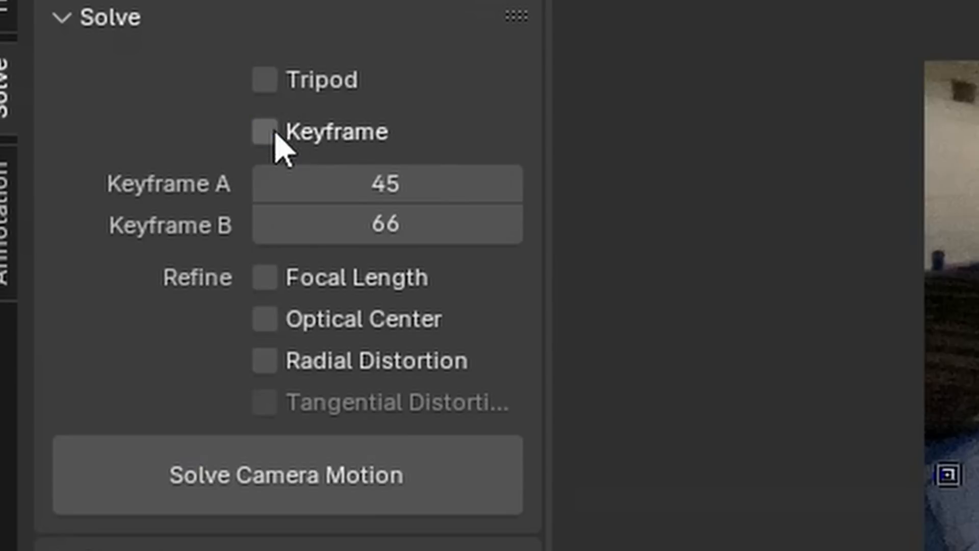
click(262, 278)
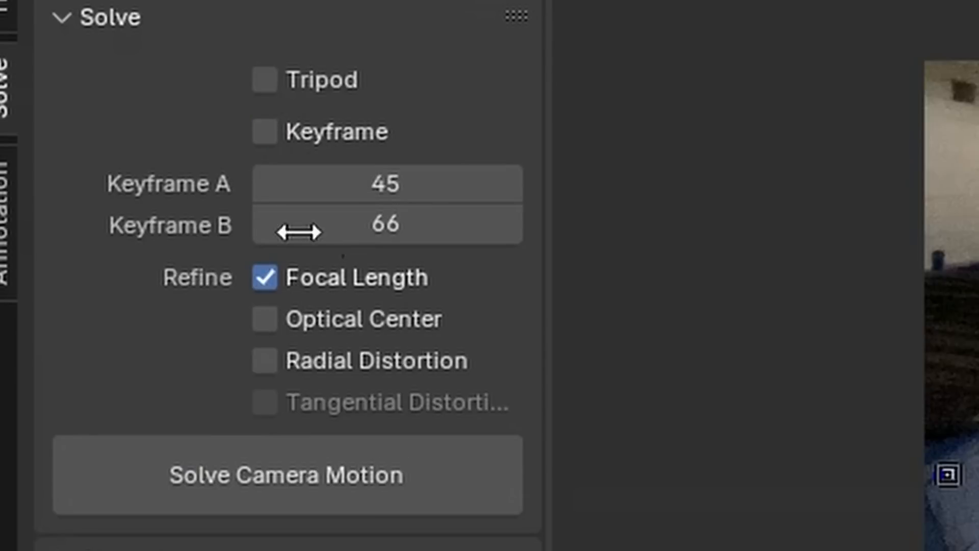
click(448, 486)
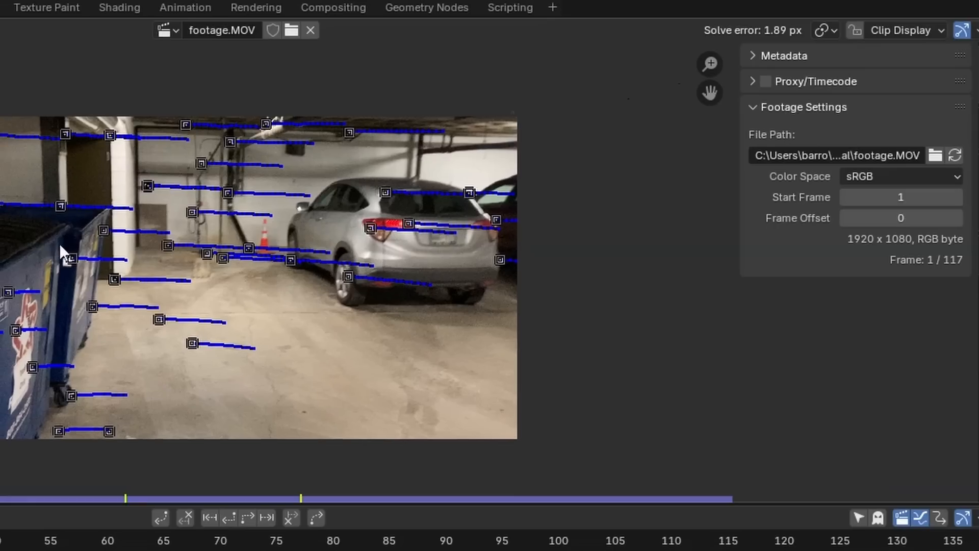
click(978, 66)
click(774, 271)
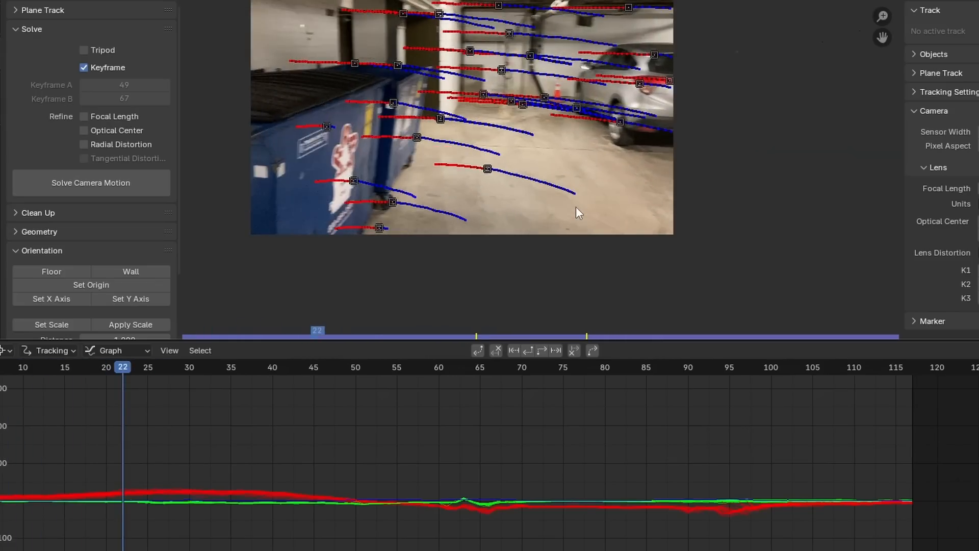
Step: Delete the outlier track whose red curve rises above the bundle near frame 29
key(Home)
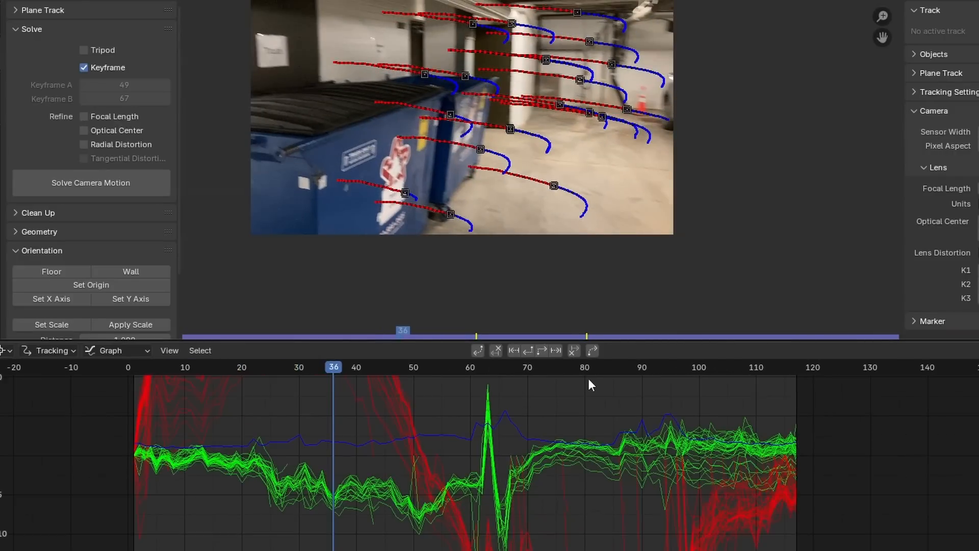
scroll(551, 449, up, 2)
click(224, 399)
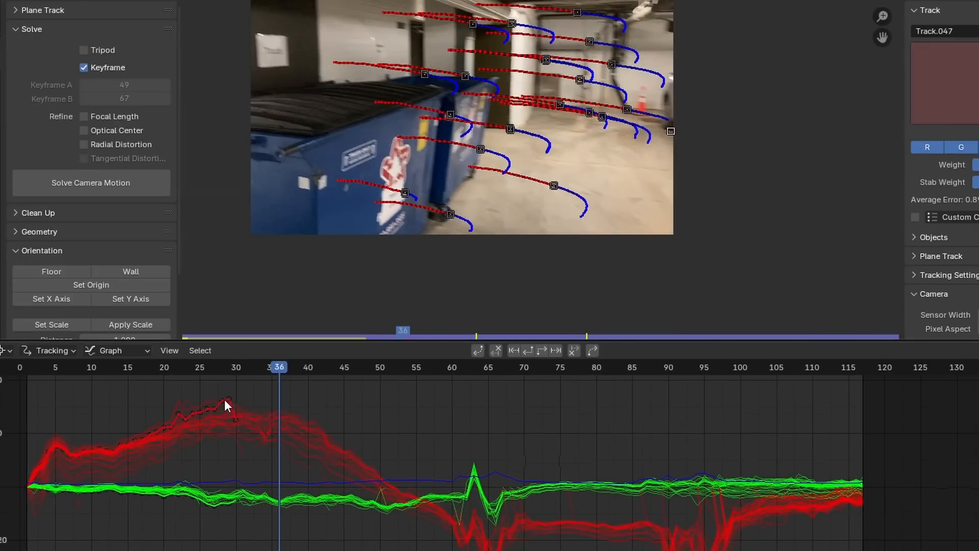
key(x)
click(149, 397)
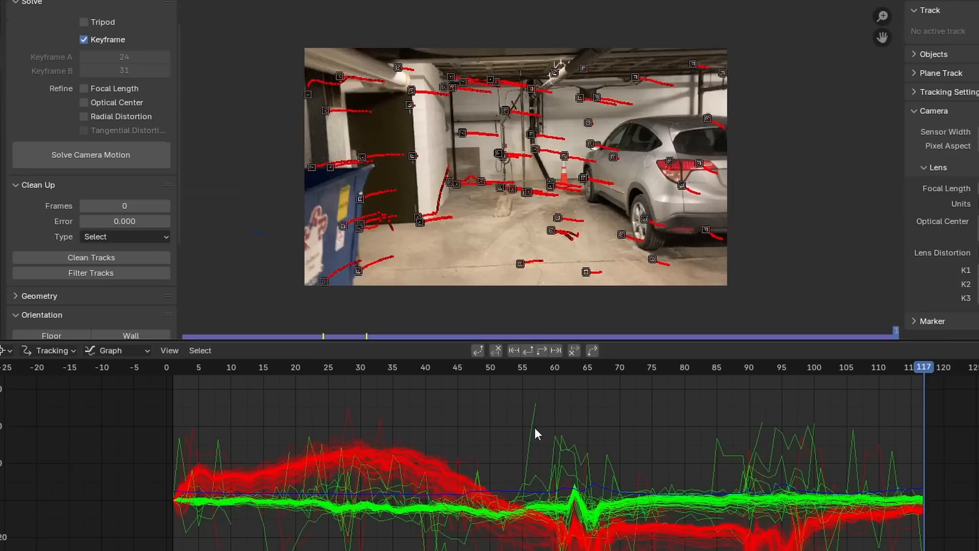
Step: Filter the tracks with a threshold of 19.64, delete the selected ones, and delete the remaining track with a stray green curve
click(563, 438)
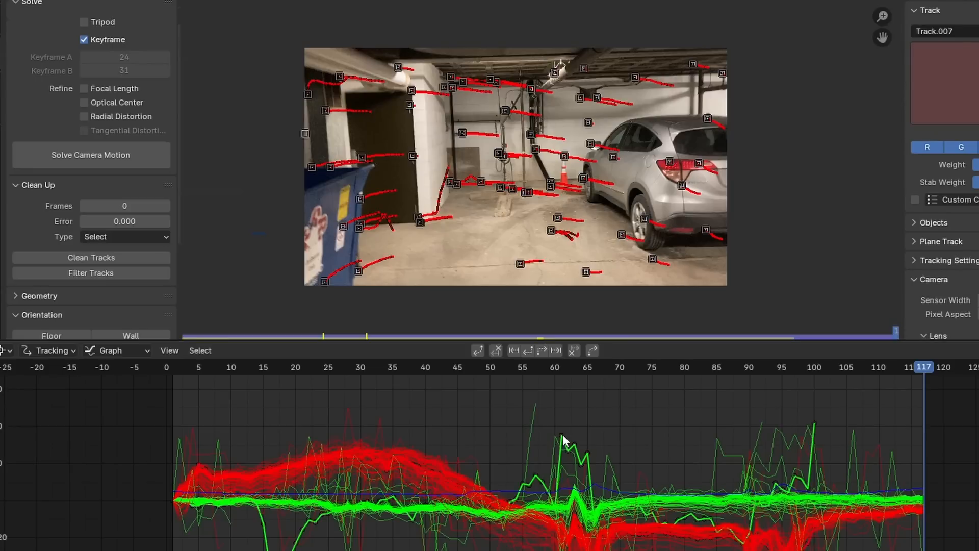
click(540, 336)
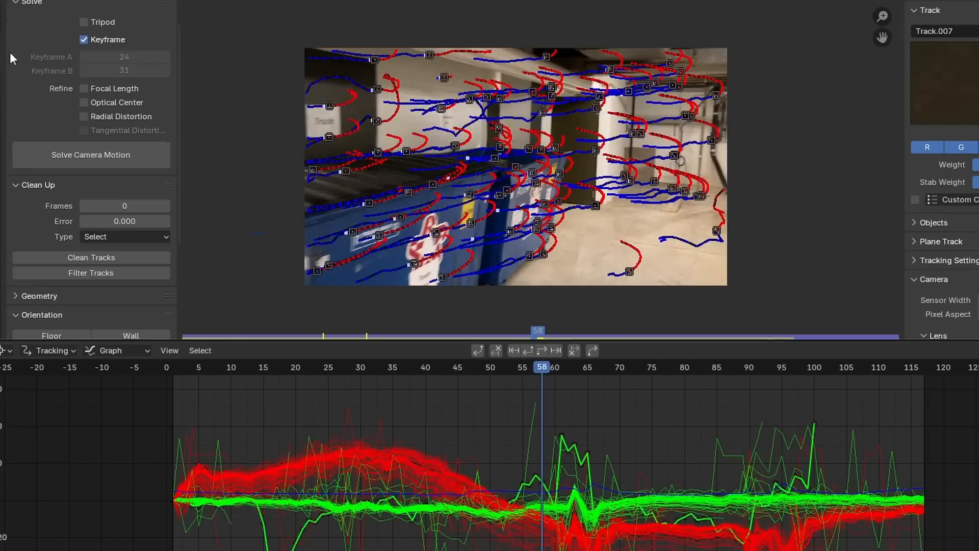
click(132, 270)
mouse_move(321, 324)
mouse_down()
mouse_move(298, 324)
mouse_move(331, 324)
mouse_move(296, 324)
mouse_move(329, 324)
mouse_up()
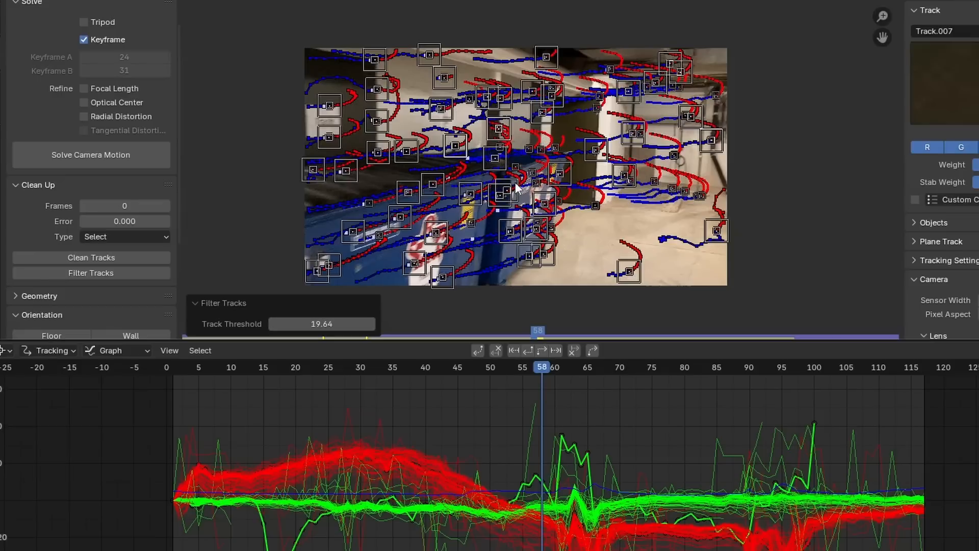
key(x)
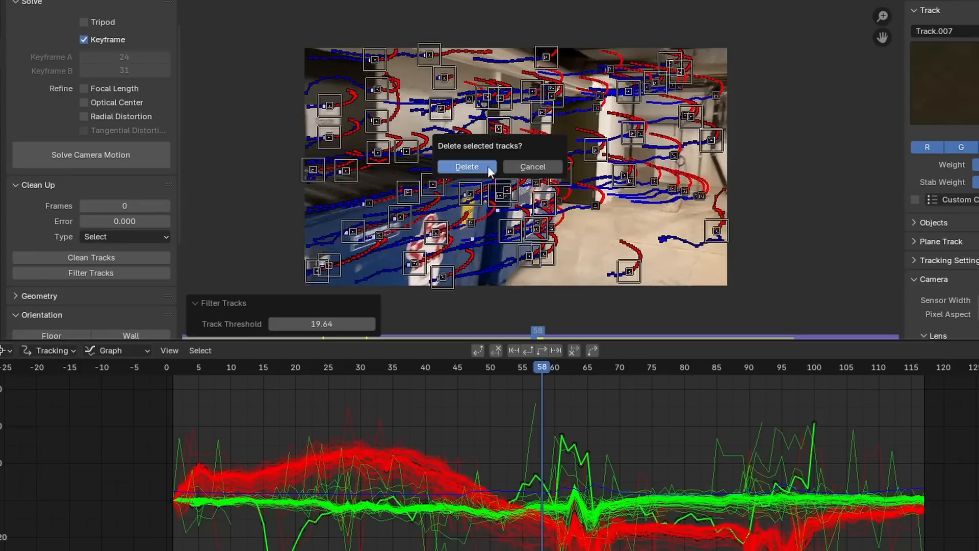
click(487, 166)
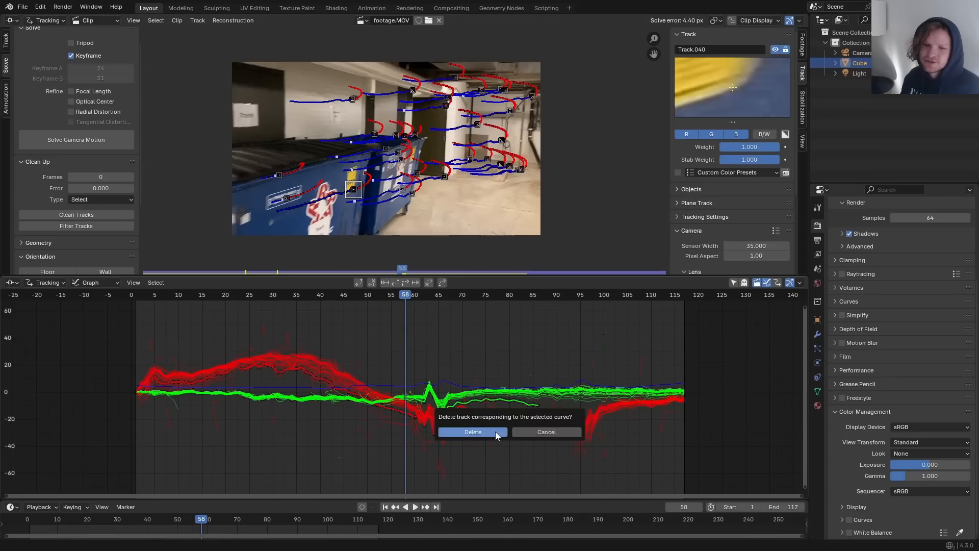
click(487, 431)
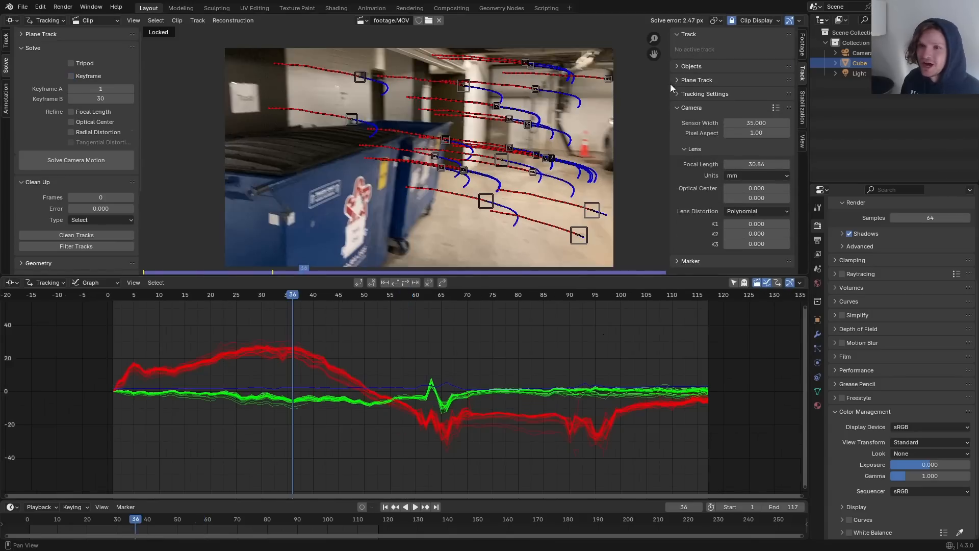
Step: Turn on Info in the marker display and delete Track.008 beside the dark doorway
click(747, 23)
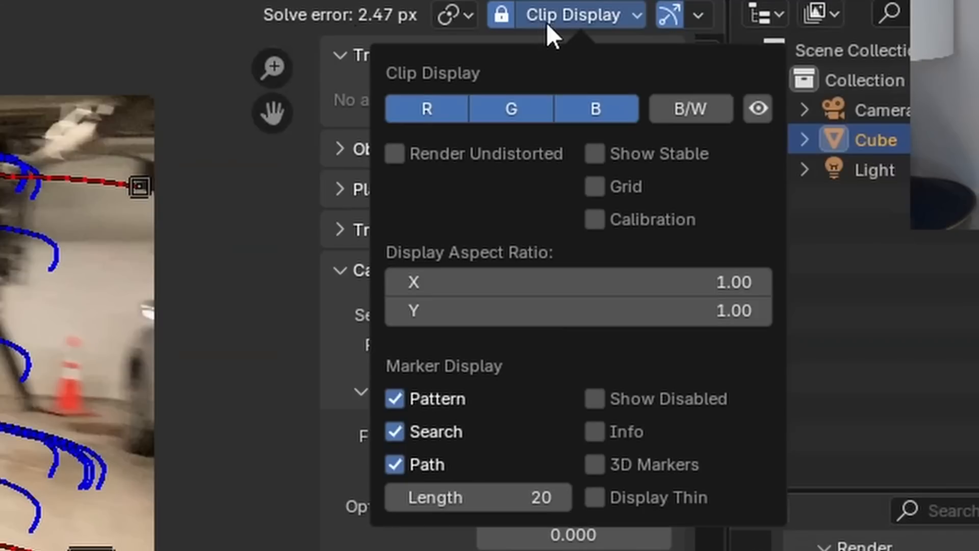
click(598, 433)
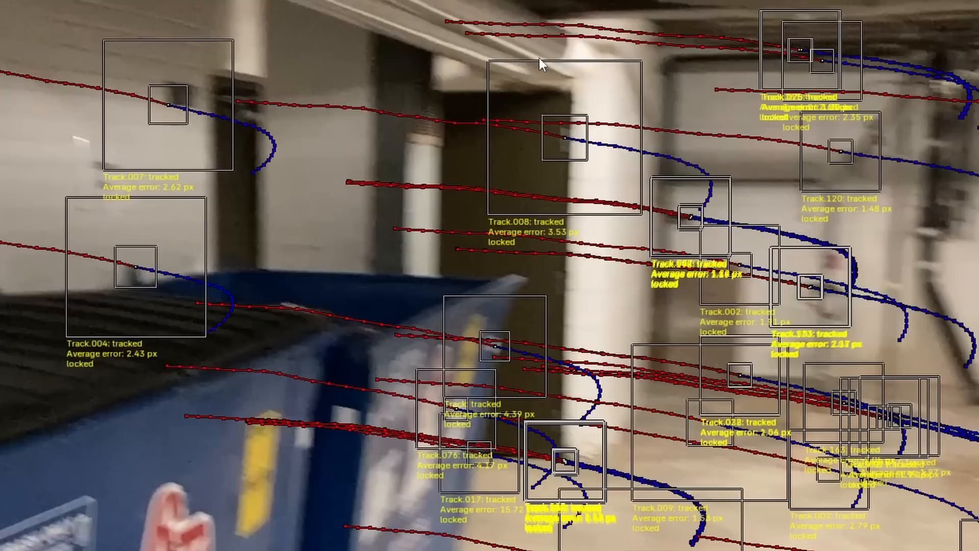
middle_drag(613, 154, 452, 103)
click(395, 113)
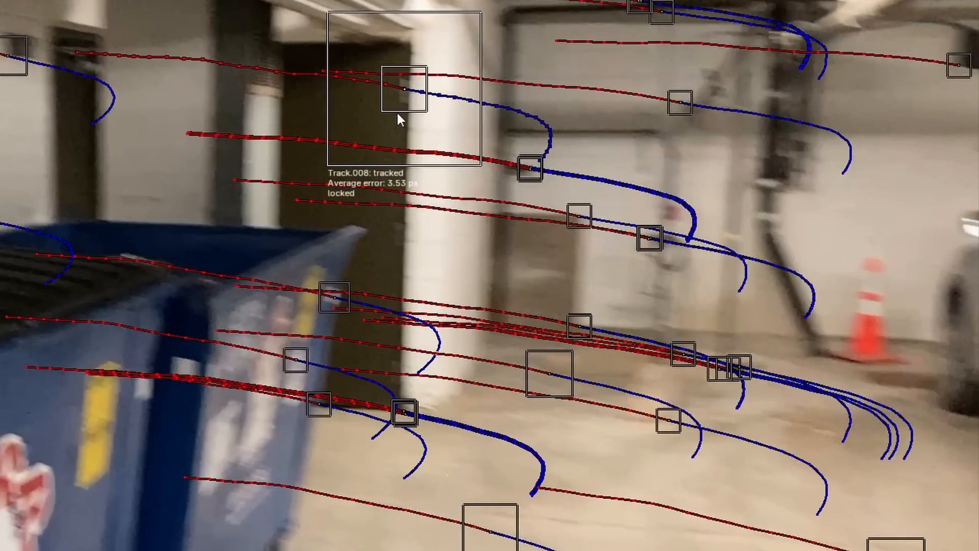
key(x)
click(397, 113)
Step: Delete the high-error Track.017 at the edge of the dumpster and re-solve the camera motion
key(a)
middle_drag(368, 364, 447, 255)
scroll(452, 265, up, 4)
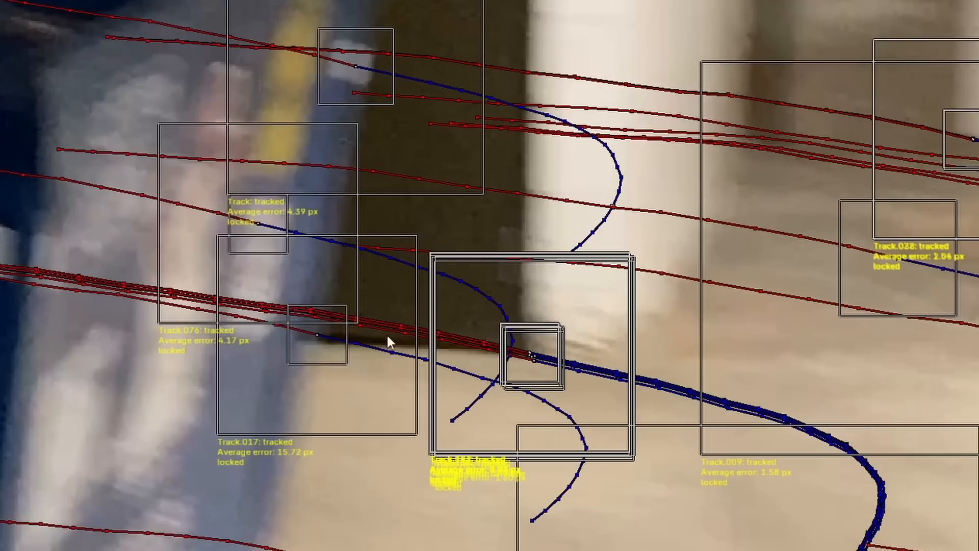
click(329, 435)
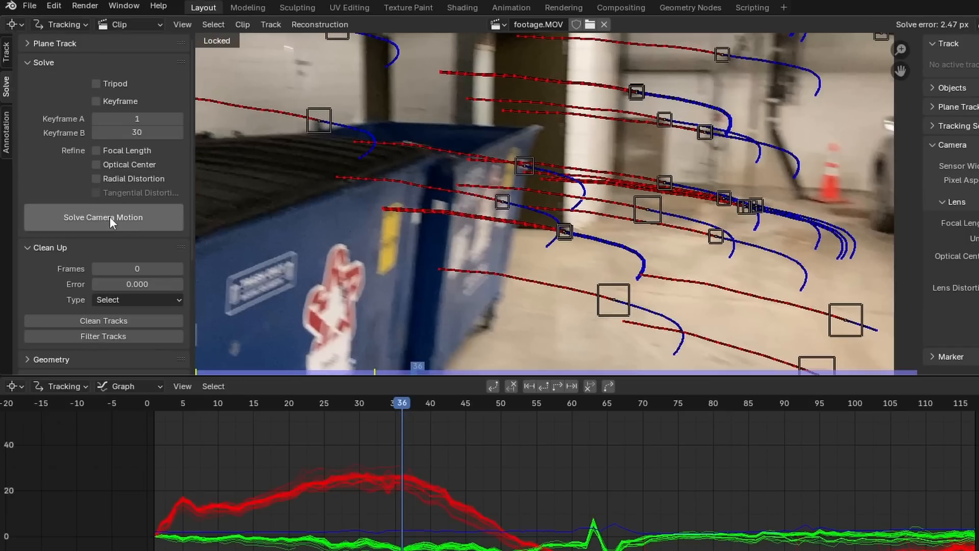
click(109, 216)
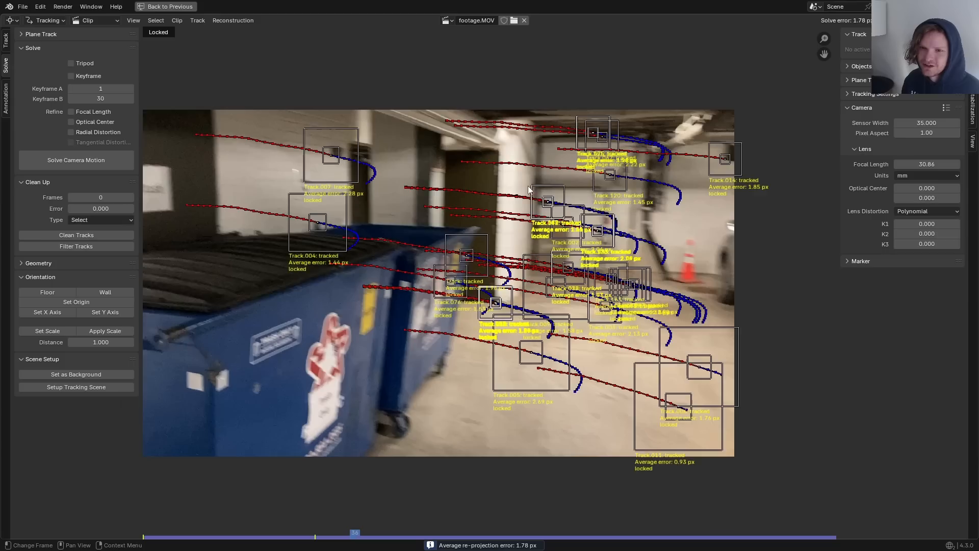
Step: Re-solve the camera motion with the high-error tracks weighted at 0.250, and select all tracks to show their average errors
scroll(592, 242, up, 3)
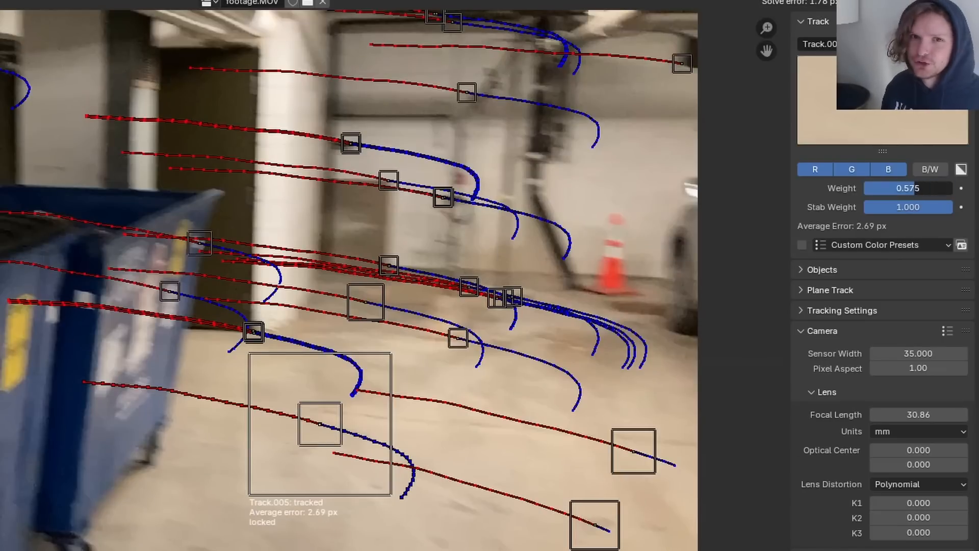
click(916, 189)
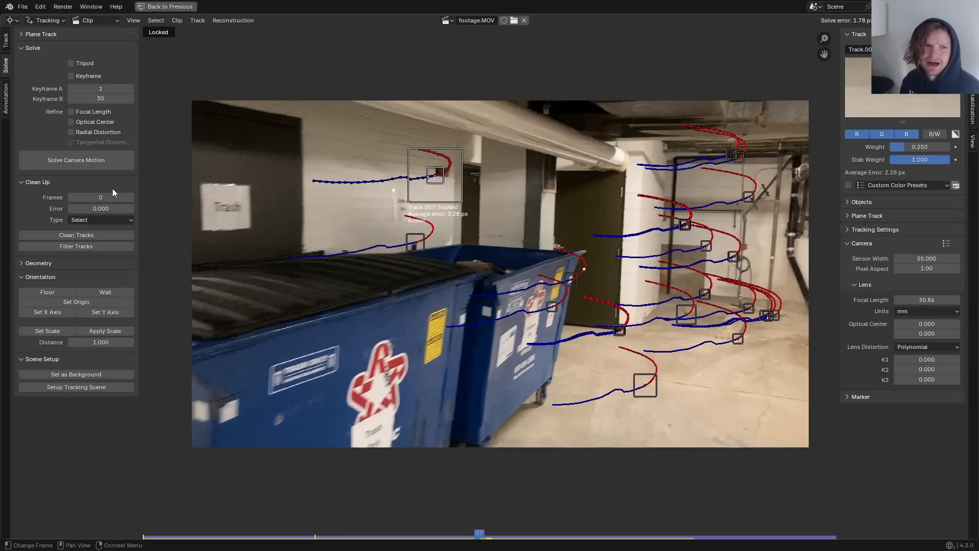
click(81, 160)
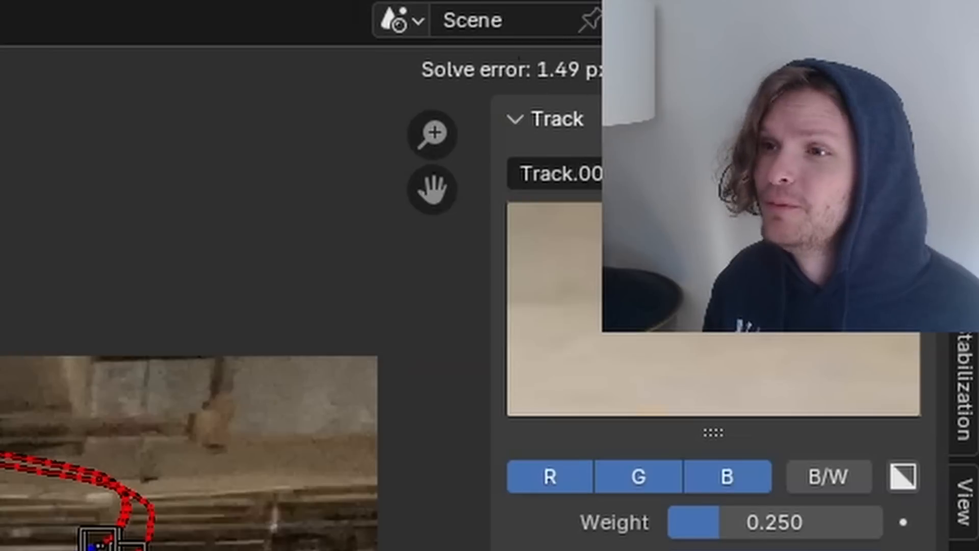
middle_drag(727, 216, 637, 204)
key(a)
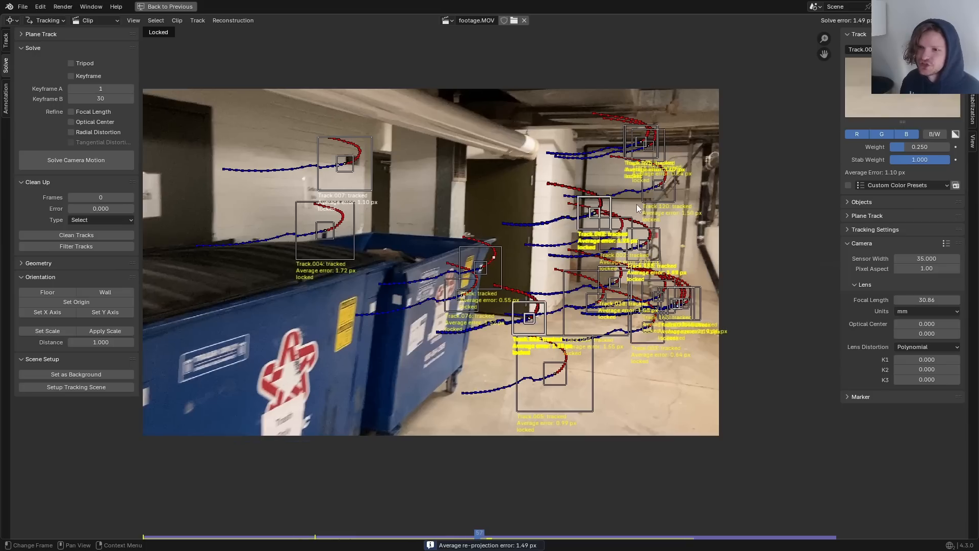
scroll(637, 208, up, 2)
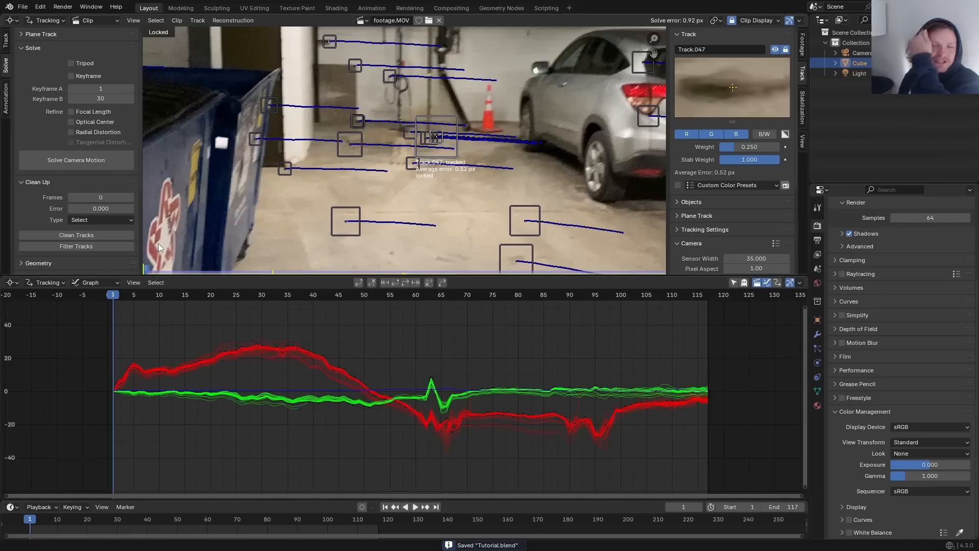
Step: Change the tracking graph area into a 3D viewport
click(14, 283)
click(31, 300)
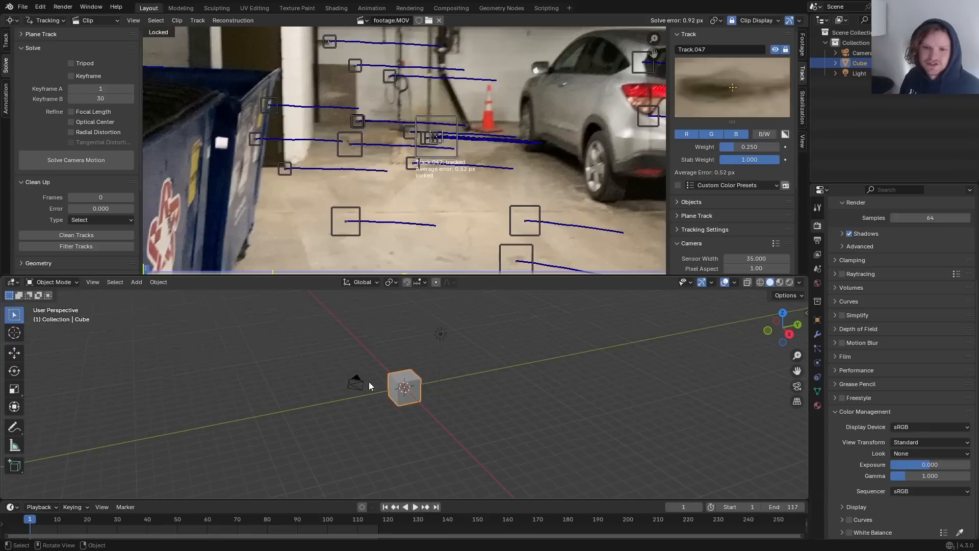
Step: Set up the tracking scene from the solved footage, play it through the camera view, and return to the first frame
scroll(90, 256, down, 6)
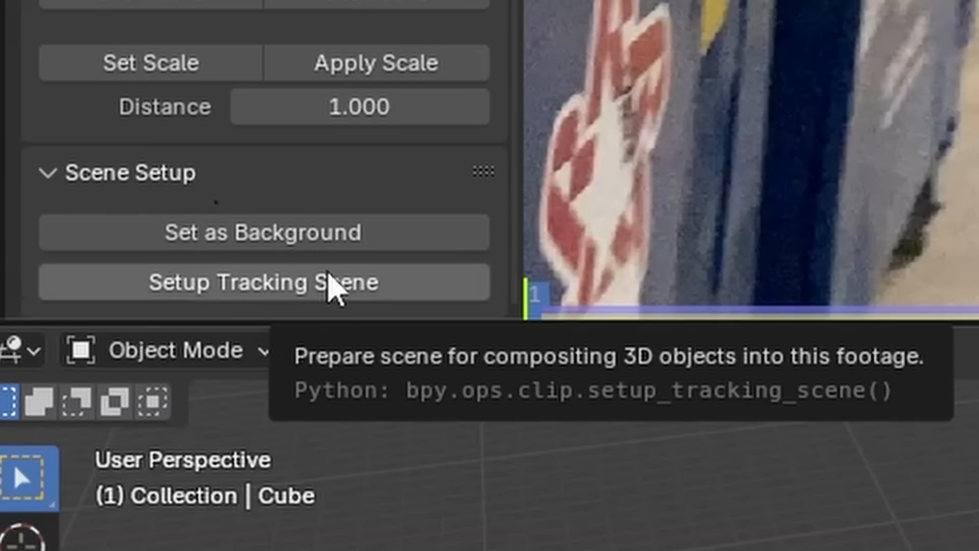
click(331, 283)
scroll(393, 332, up, 3)
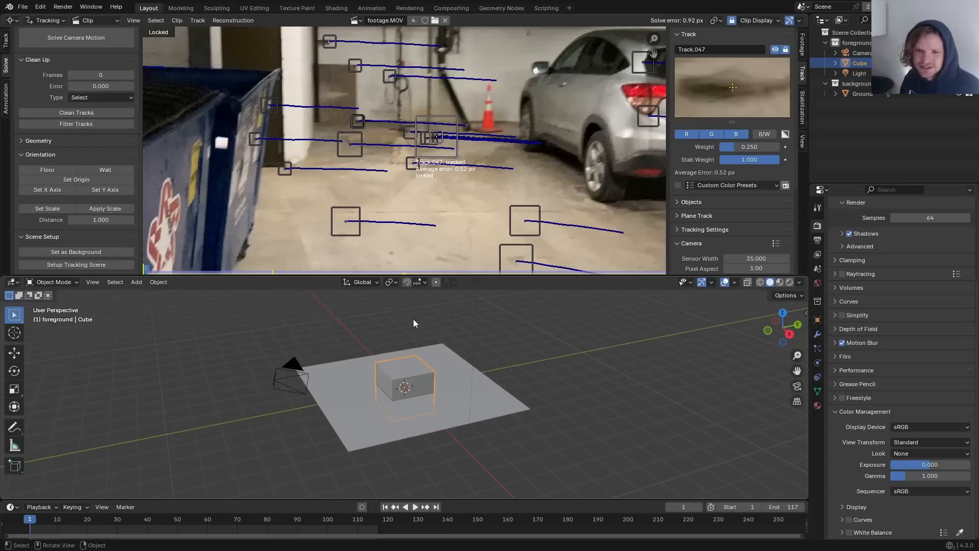
key(space)
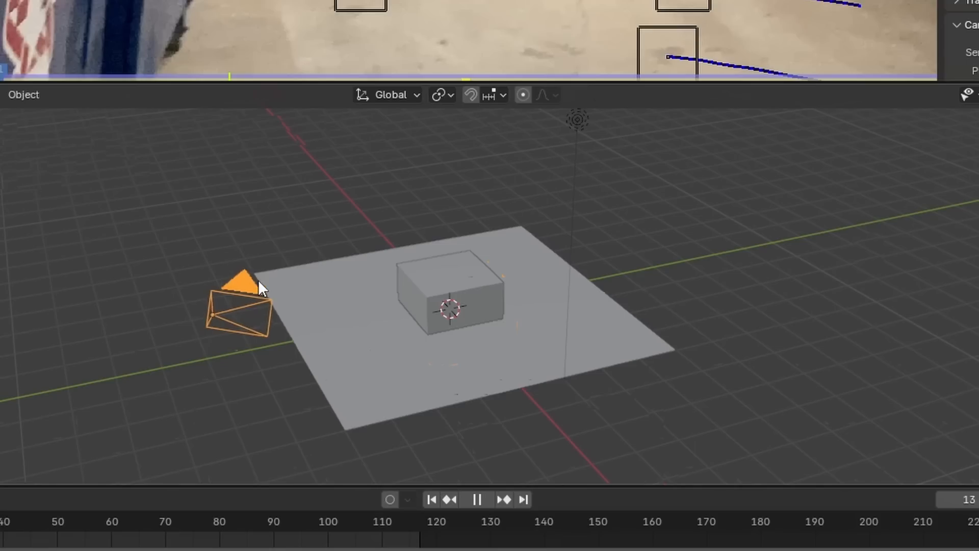
key(KP_0)
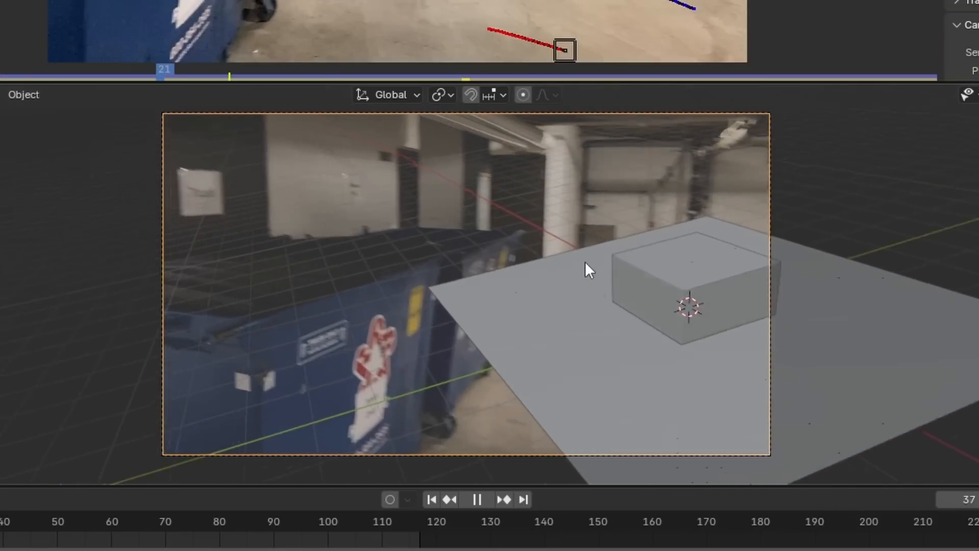
key(space)
key(shift+Left)
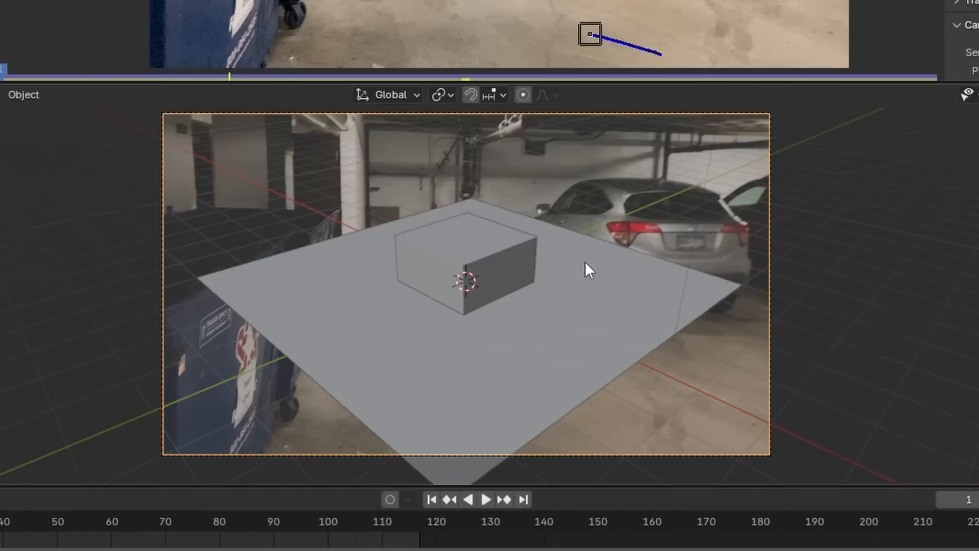
Step: Delete the cube, ground plane and light, leaving only the tracked camera in the scene
key(space)
middle_drag(572, 235, 576, 292)
scroll(524, 241, down, 5)
drag(569, 367, 440, 142)
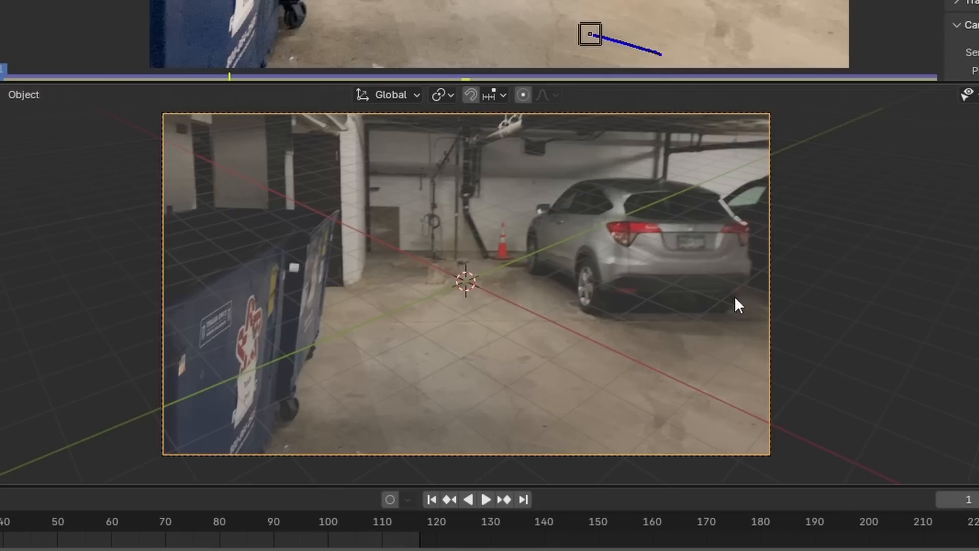
Step: Move the tracked camera freely to try shifting the world grid against the garage floor in the footage
key(g)
click(482, 290)
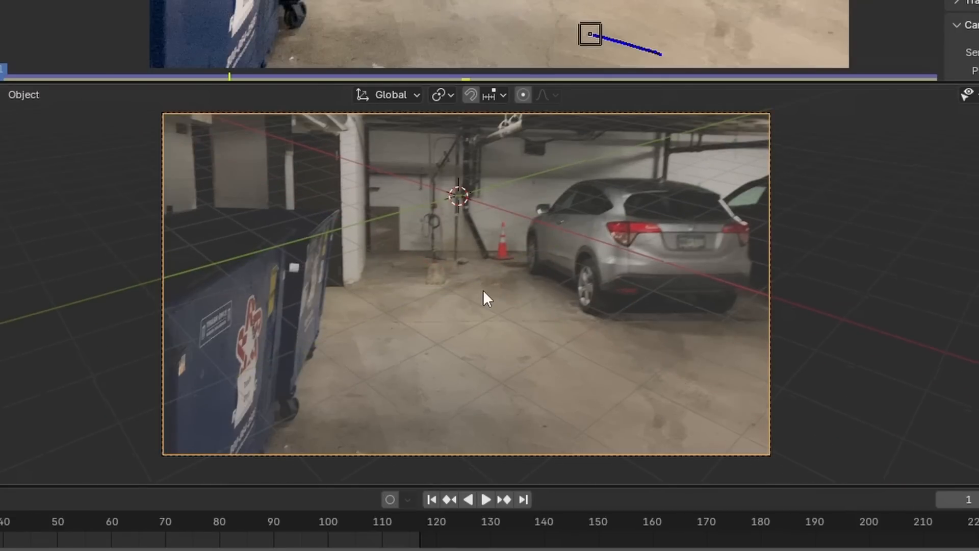
key(g)
click(485, 408)
Step: Define the floor from three selected tracks on the garage floor and play the footage in a maximized 3D viewport
key(space)
key(space)
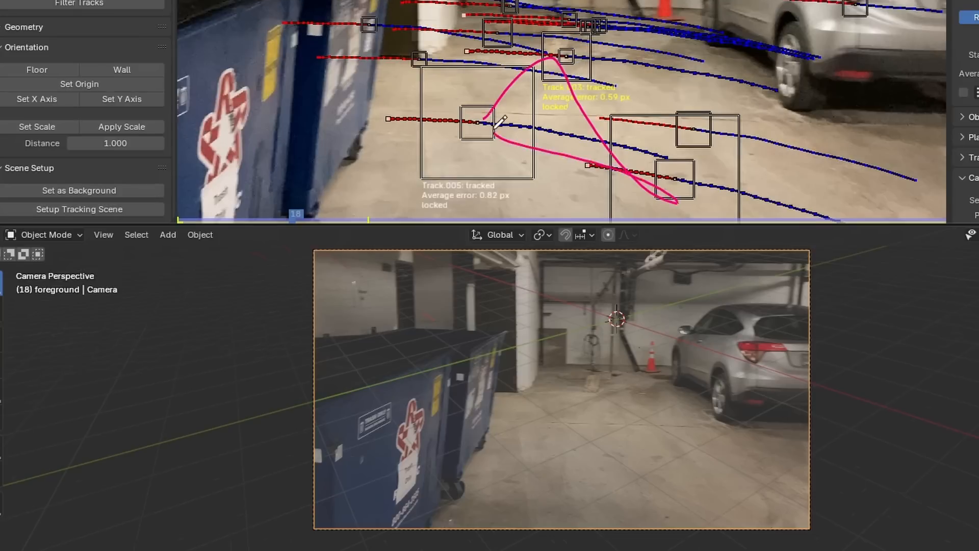
click(47, 71)
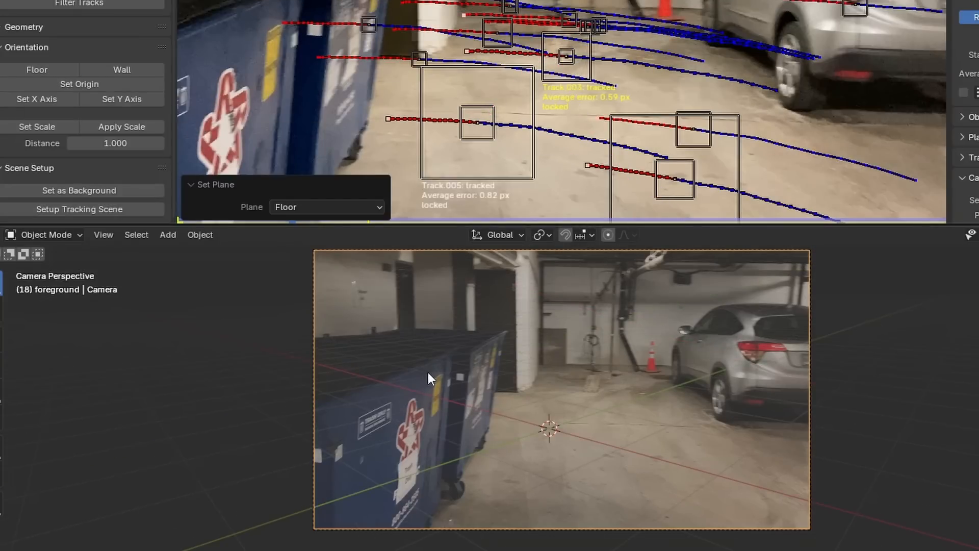
key(space)
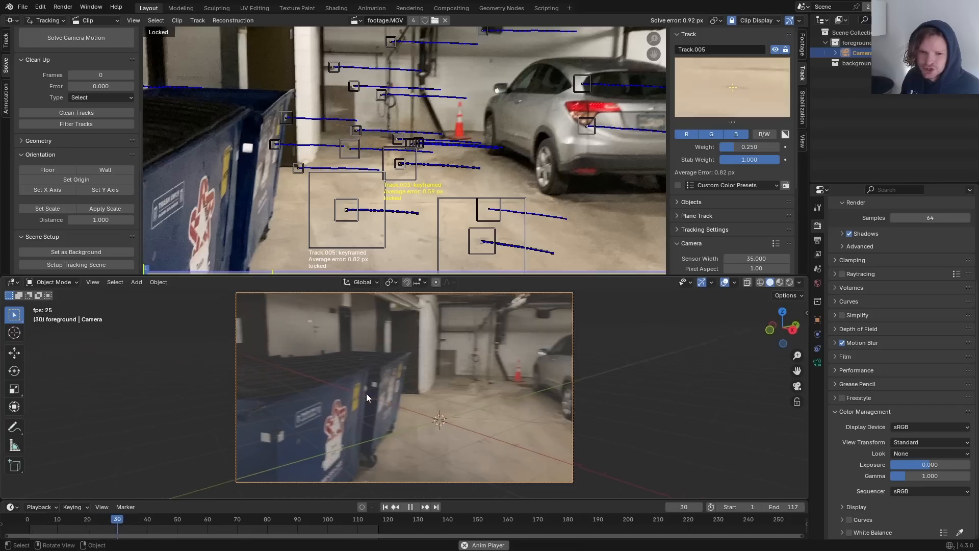
key(ctrl+space)
scroll(475, 308, up, 3)
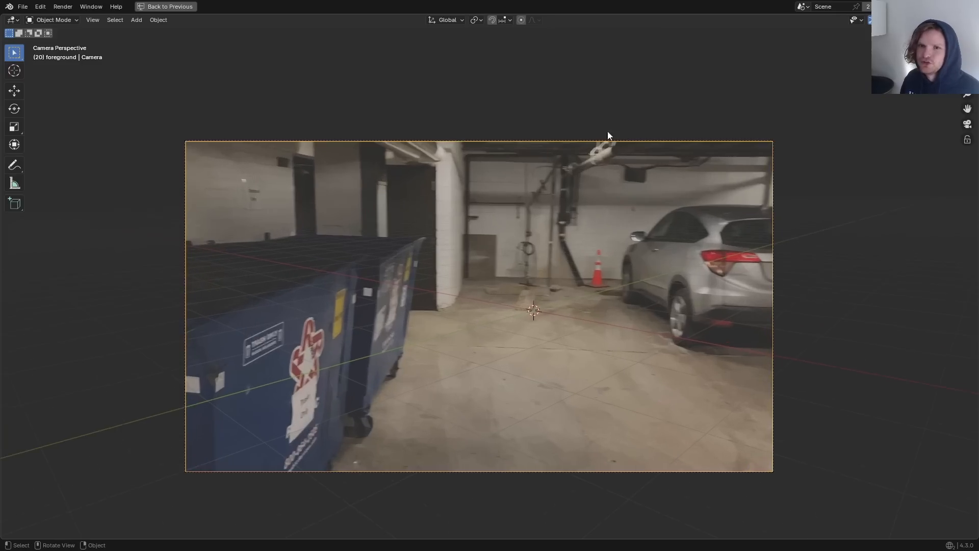
Step: Set the transform pivot to the 3D Cursor and rotate the camera around global Z until the grid lines up with the garage
click(476, 20)
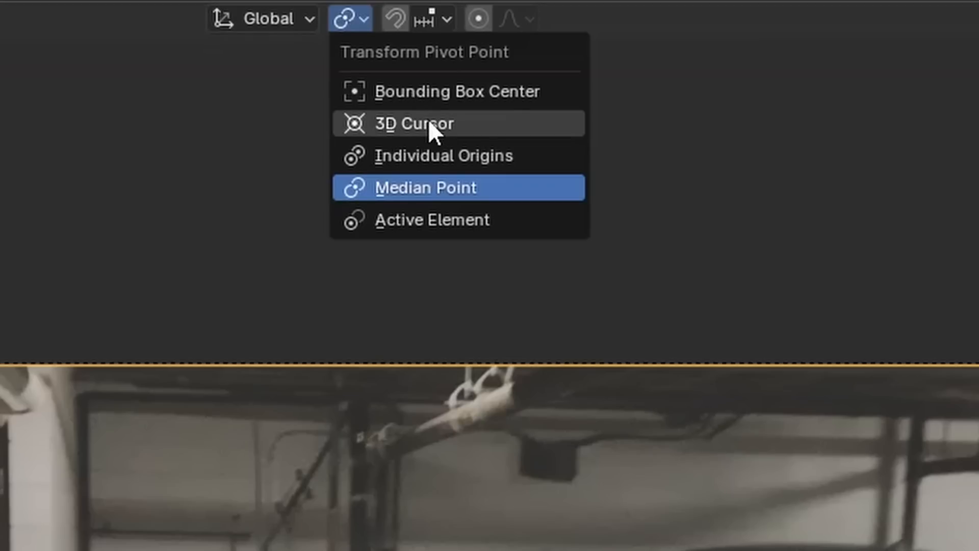
click(428, 122)
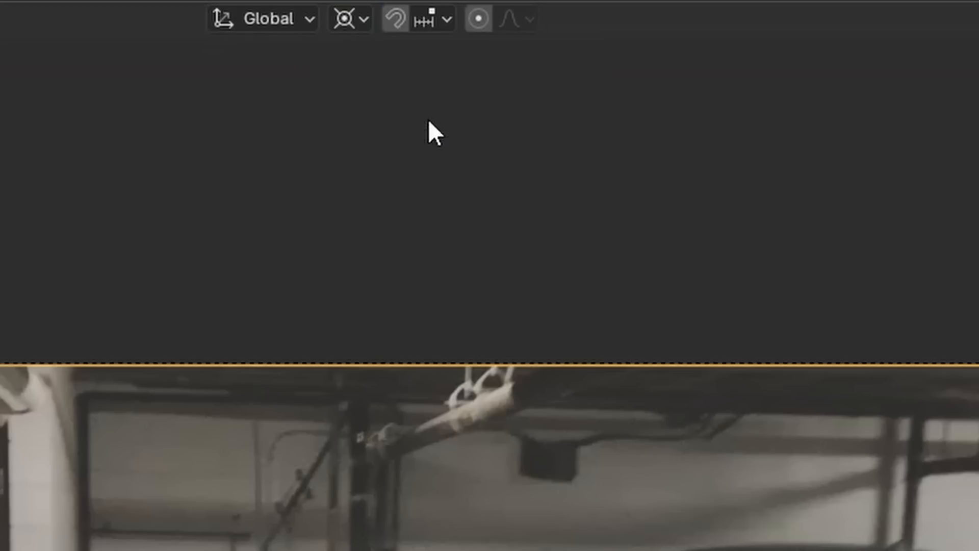
middle_drag(502, 171, 519, 268)
scroll(501, 184, down, 5)
key(r)
key(z)
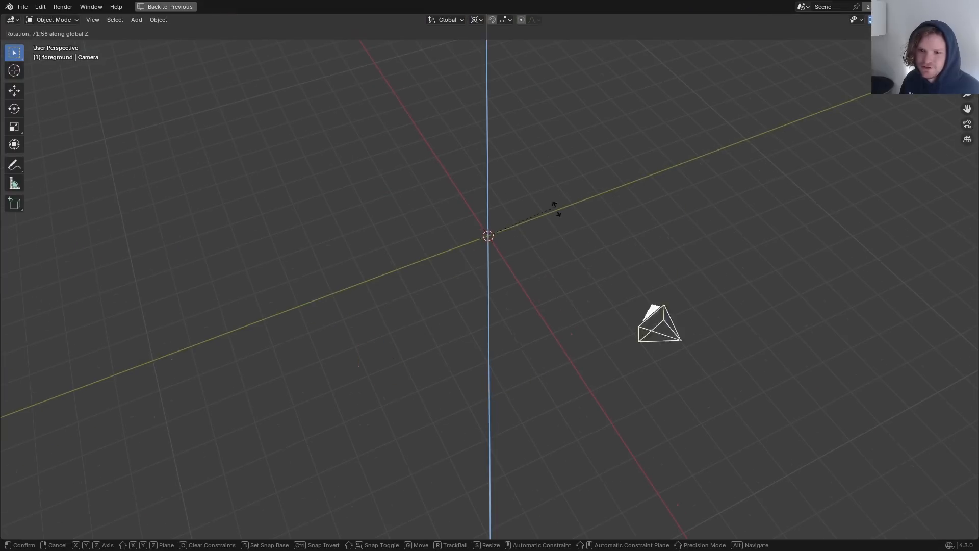
click(645, 234)
click(967, 126)
key(r)
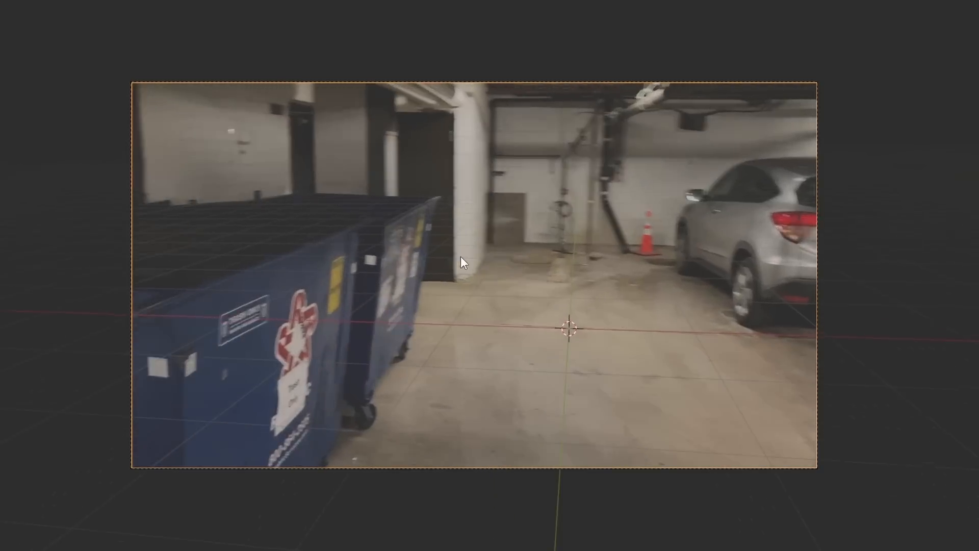
Step: Add a cube at the world origin and scale it down to a small box on the garage floor
key(shift+a)
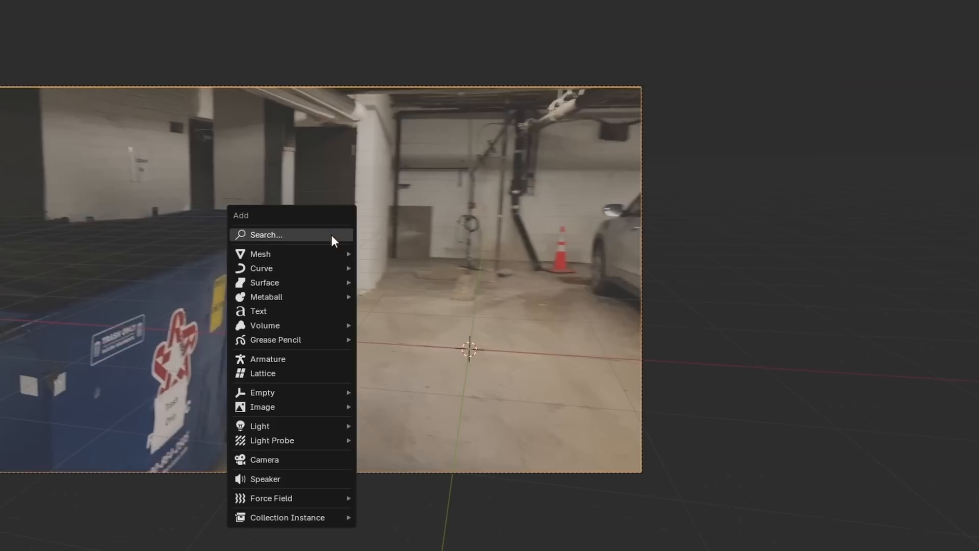
mouse_move(474, 248)
click(393, 473)
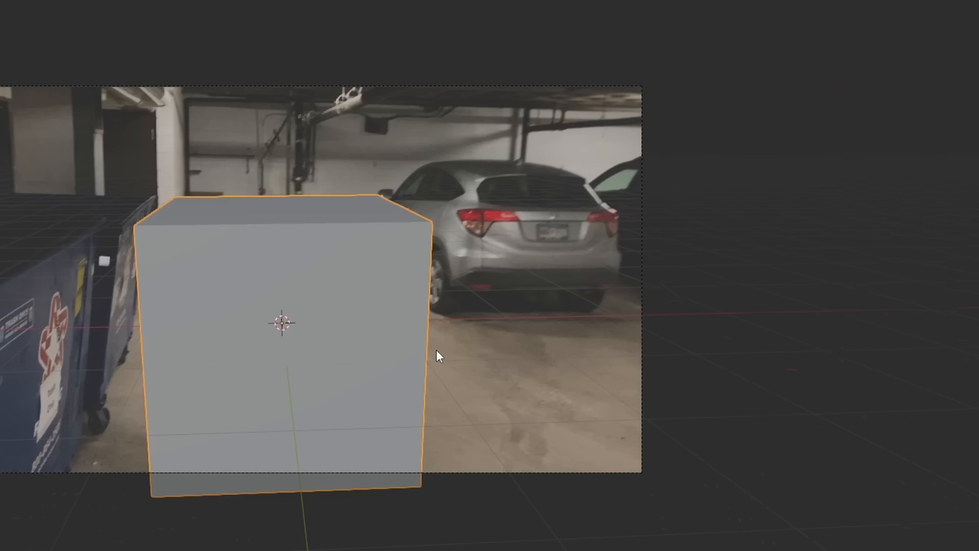
key(s)
click(362, 347)
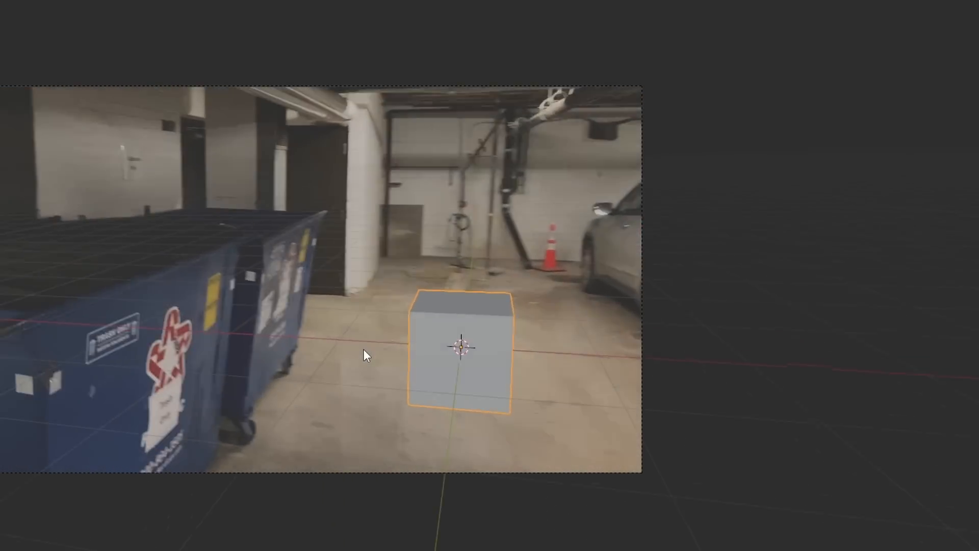
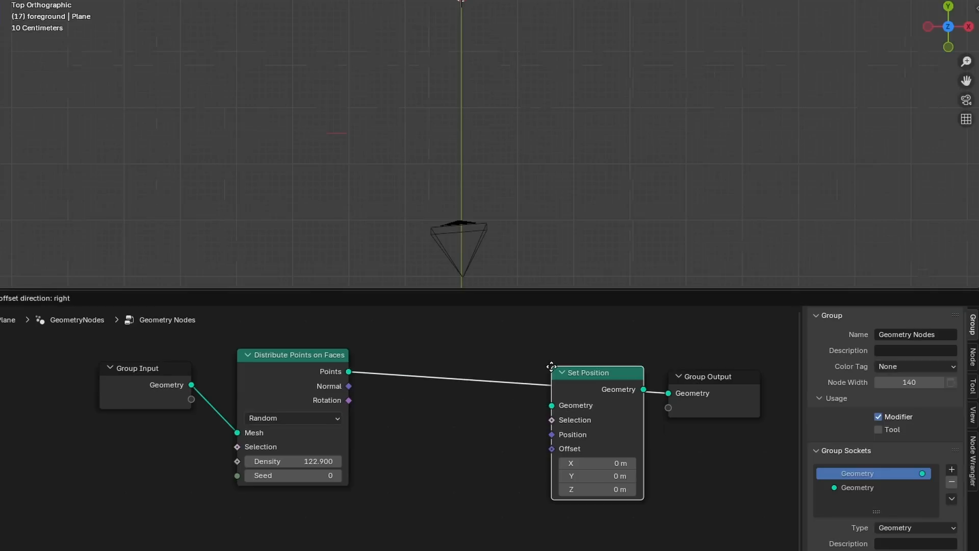
Step: Insert the Set Position node between Distribute Points on Faces and Group Output, and apply the plane's object transform
click(578, 492)
key(ctrl+a)
click(475, 122)
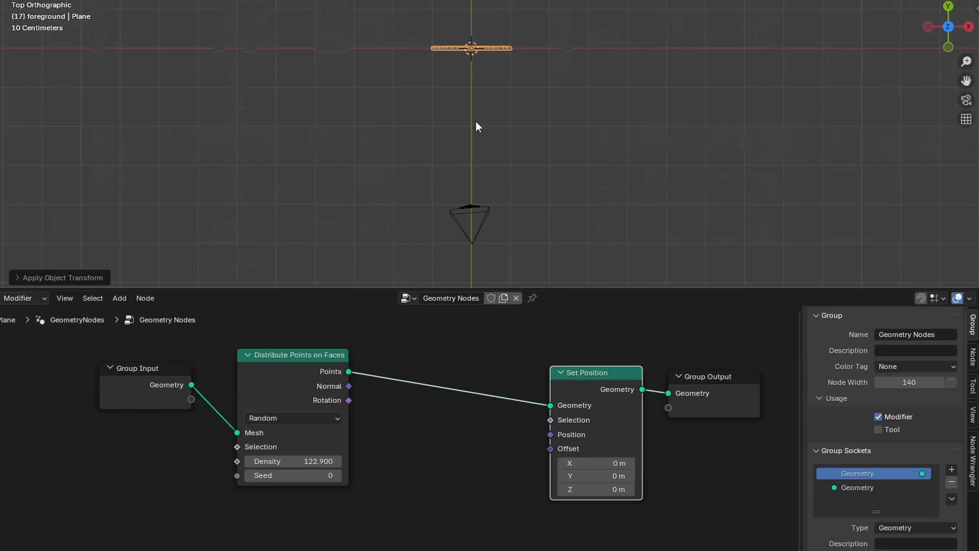
Step: Try offsetting the points along Y in the Set Position node, and undo the change
key(ctrl+z)
middle_drag(631, 459, 652, 446)
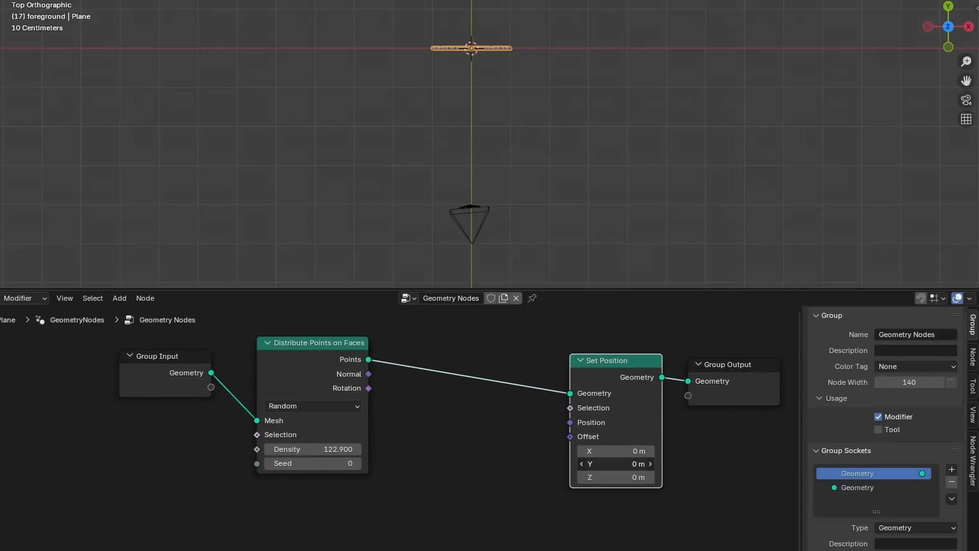
drag(634, 464, 531, 464)
key(ctrl+z)
Step: Add a Combine XYZ node feeding the Offset of the Set Position node
middle_drag(613, 437, 710, 389)
drag(667, 389, 532, 483)
text(combine)
key(Return)
click(567, 455)
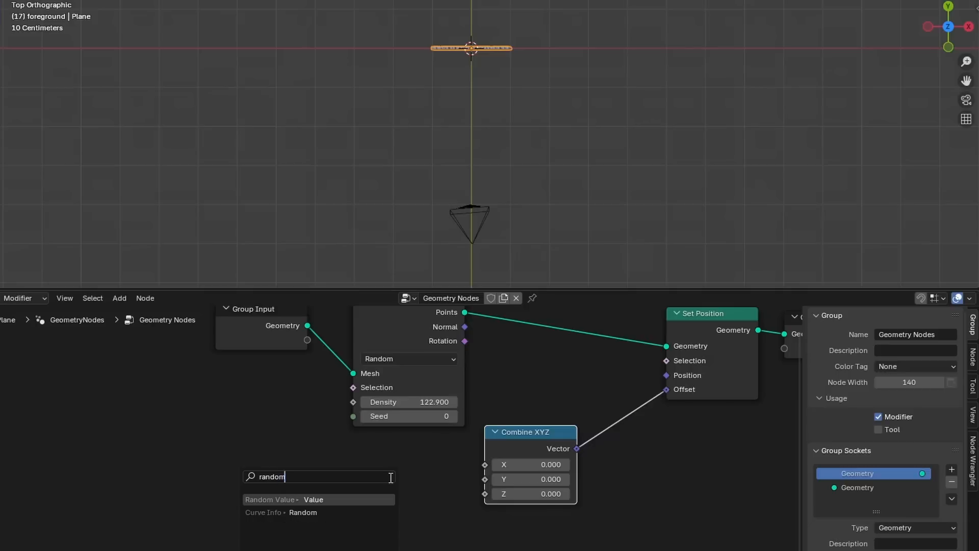
Step: Feed the Y input of Combine XYZ from a new Random Value node with its Max set to -1
key(Return)
click(316, 497)
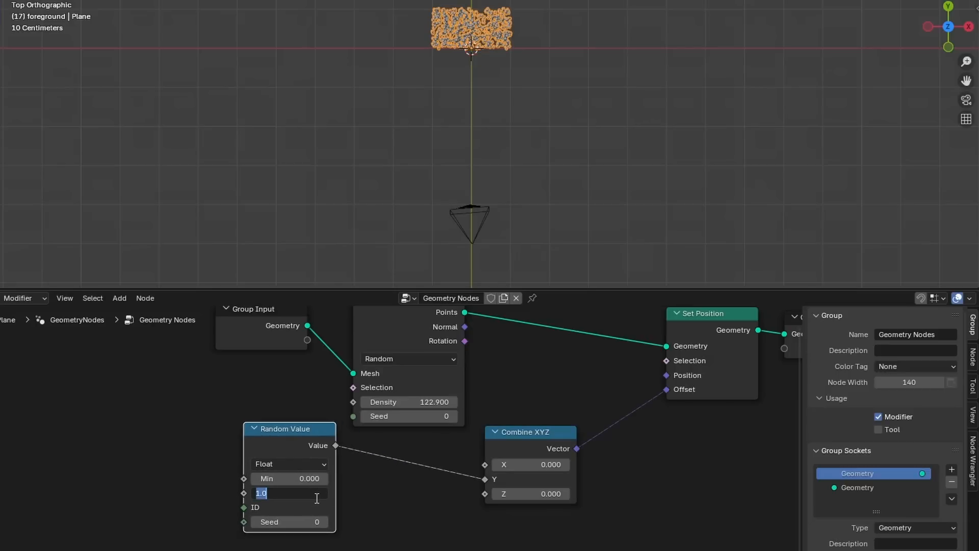
text(-1)
key(Return)
Step: Insert an Add math node between the Random Value and Combine XYZ nodes
key(shift+a)
text(add)
key(Return)
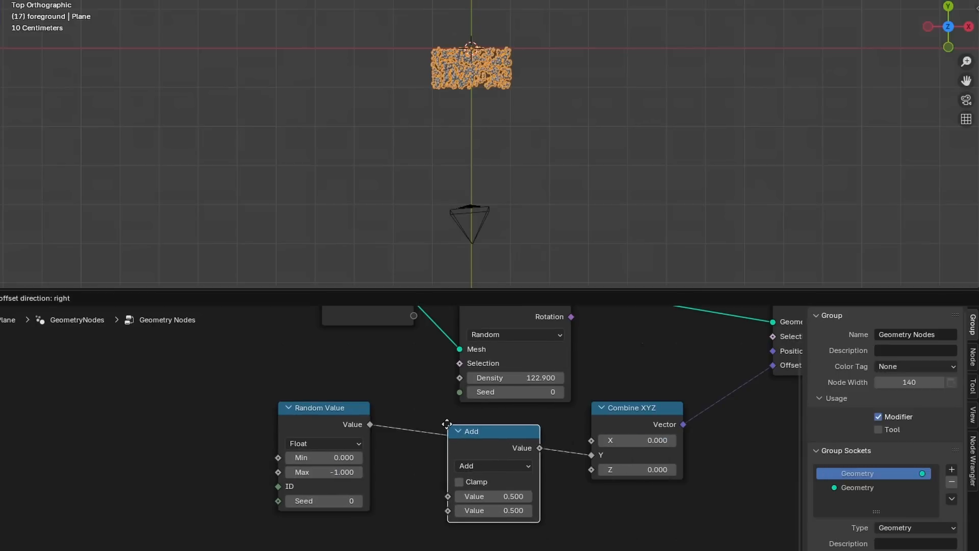
click(482, 458)
Step: Try sliding the Add node's second value to shift the points toward the camera, and undo it
drag(507, 505, 357, 510)
key(ctrl+z)
key(ctrl+z)
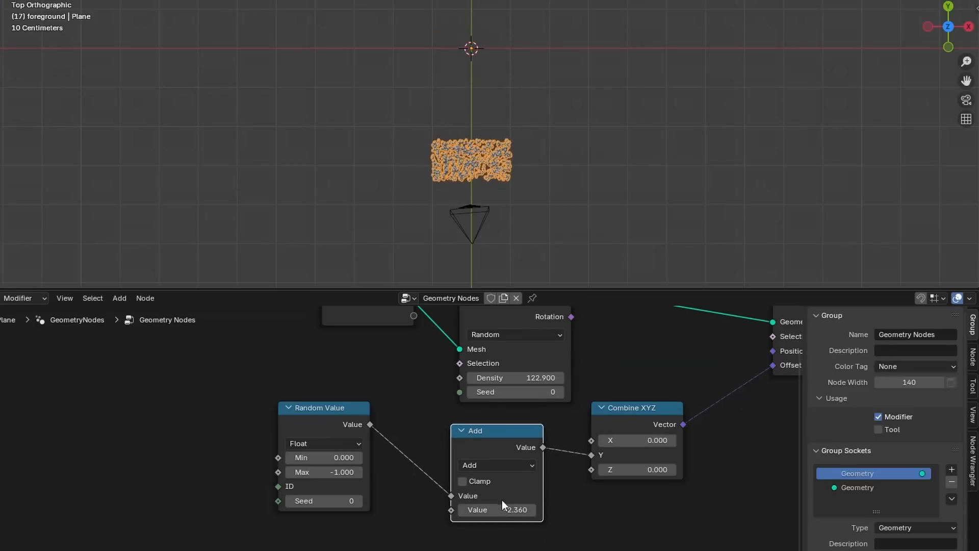
key(ctrl+z)
Step: Drive the Add node's second value with the Seconds output of a new Scene Time node, and play the animation
middle_drag(476, 503, 642, 431)
drag(417, 480, 419, 480)
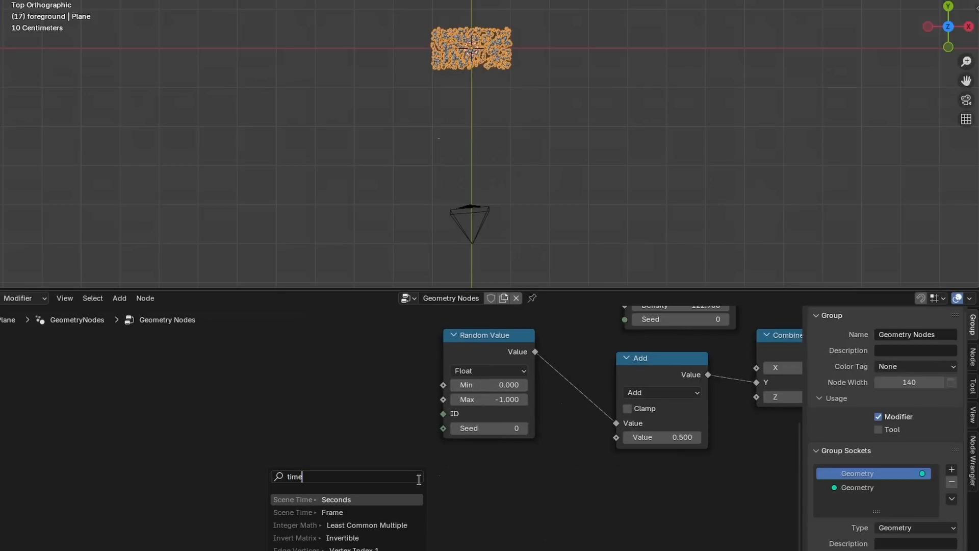
key(Return)
click(515, 480)
scroll(489, 94, down, 3)
key(space)
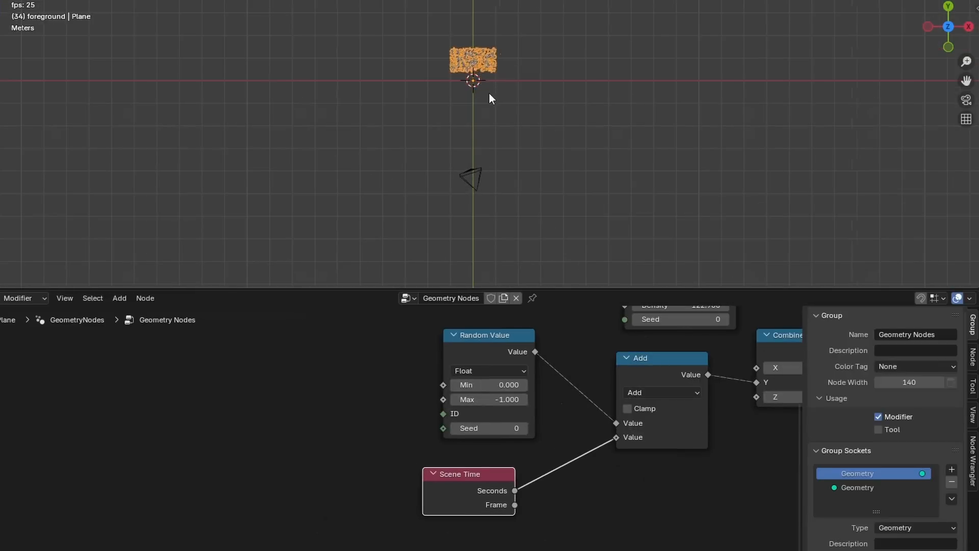
key(space)
Step: Change the Add node's operation to Subtract and play the animation to check the points' direction
click(661, 393)
click(331, 436)
key(space)
scroll(527, 201, up, 3)
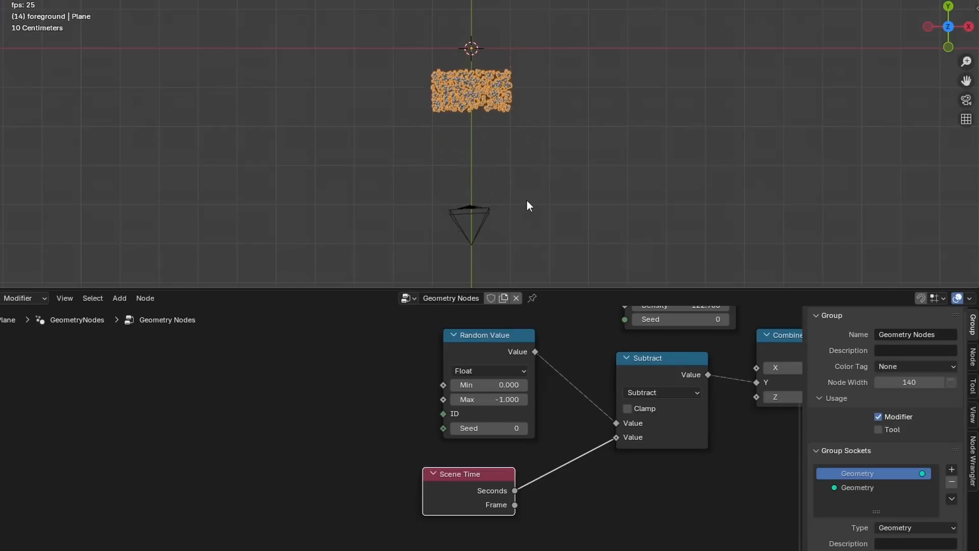
key(space)
Step: Duplicate the Subtract node onto the link from Scene Time and change the copy's operation to Multiply
scroll(503, 134, up, 3)
key(shift+d)
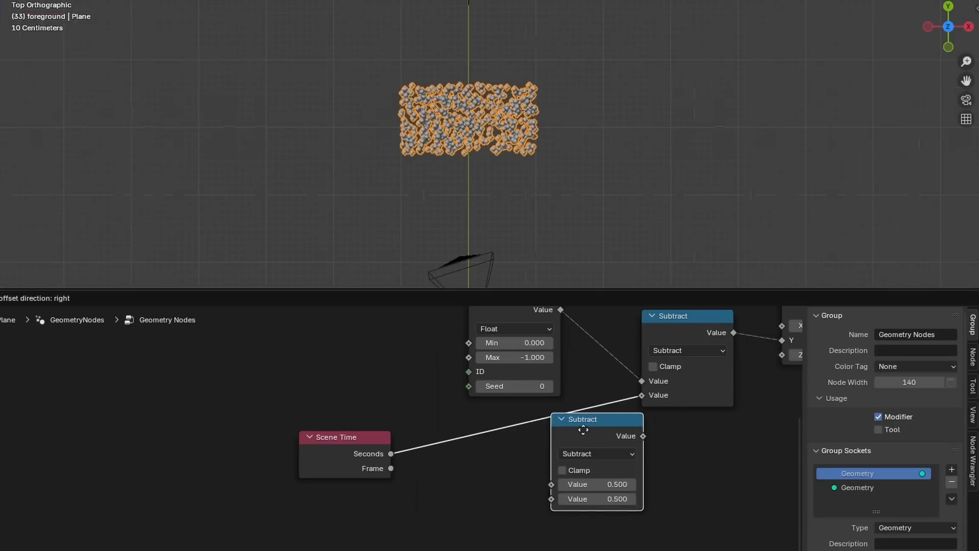
click(506, 424)
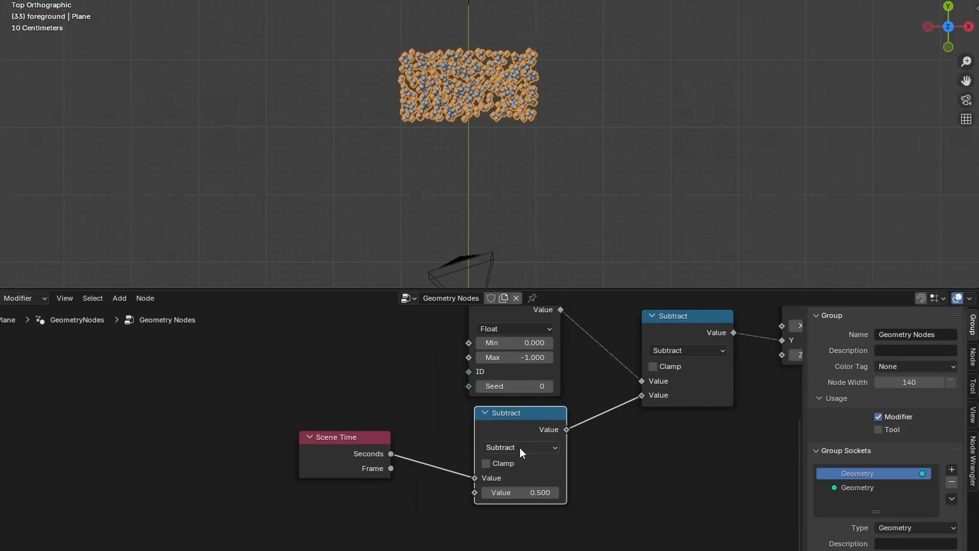
click(519, 448)
key(m)
Step: Duplicate the Random Value node, set its Min to 0.250 and Max to 1.000, and connect it to the Multiply node's second value
scroll(443, 398, down, 5)
drag(436, 394, 491, 348)
key(shift+d)
click(373, 488)
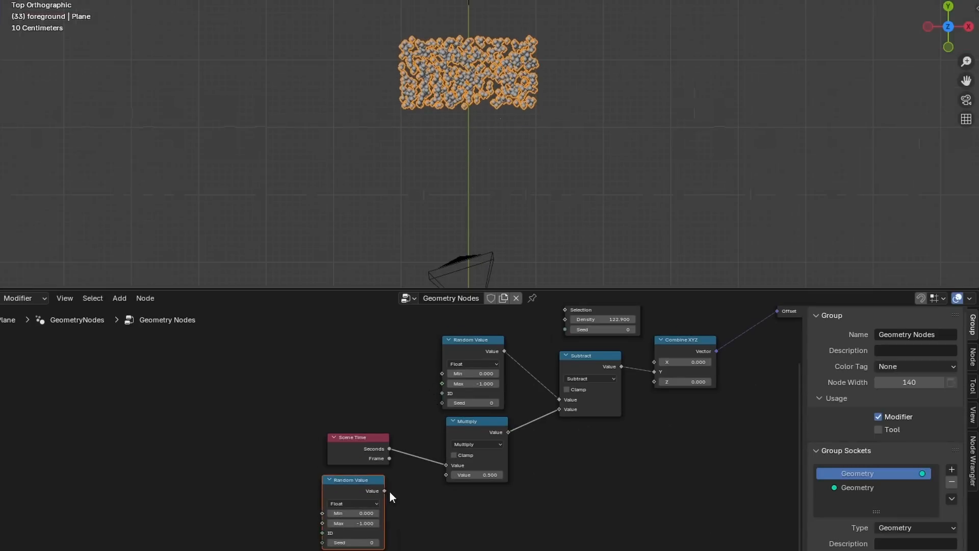
scroll(392, 496, up, 2)
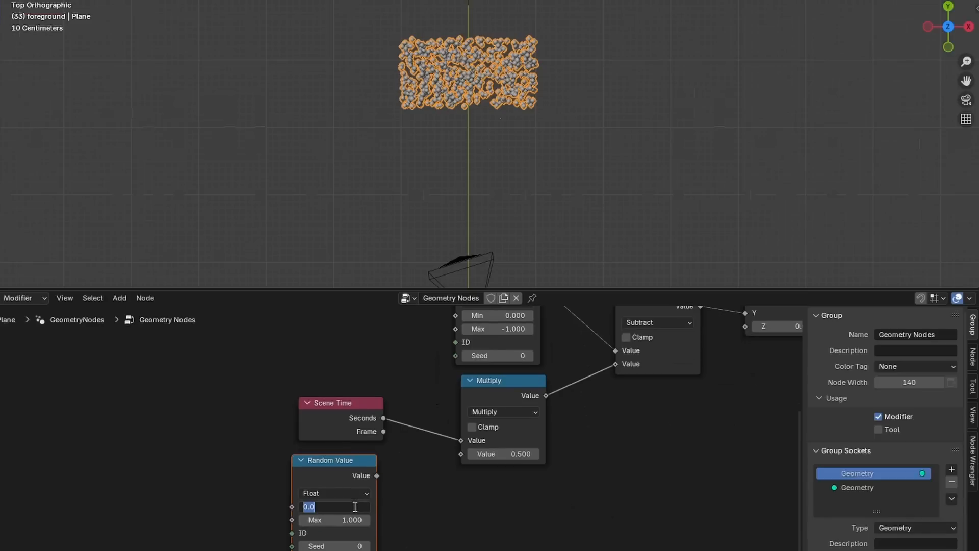
drag(376, 475, 461, 453)
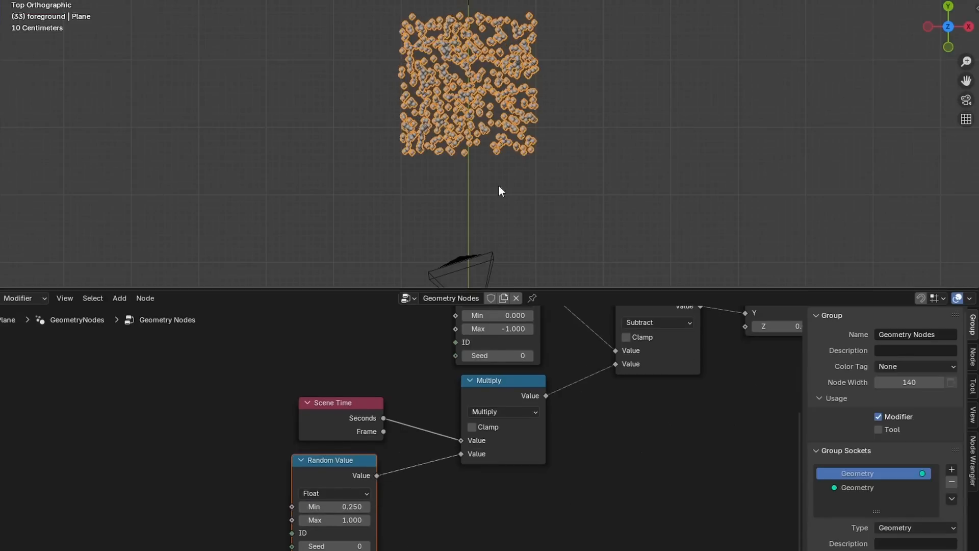
scroll(528, 363, down, 3)
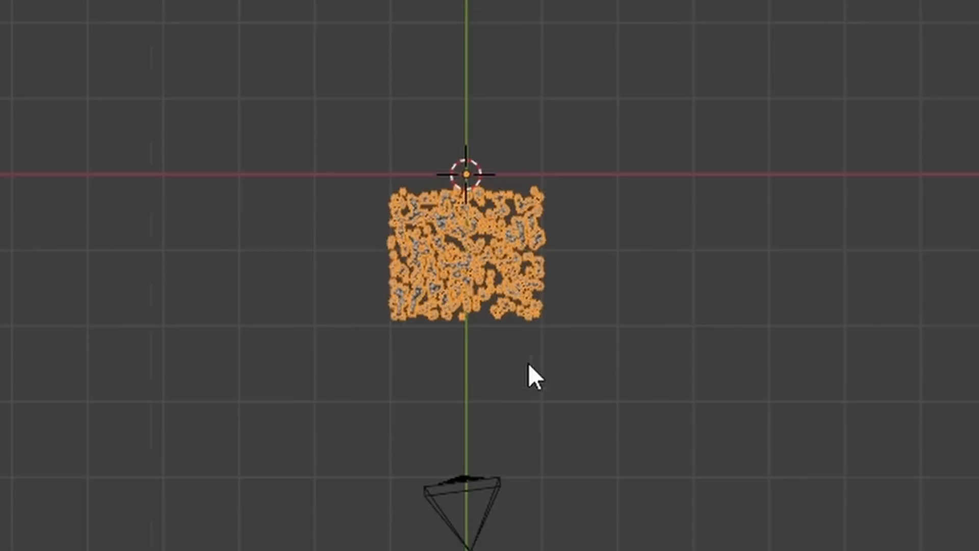
shift+middle_drag(528, 363, 535, 332)
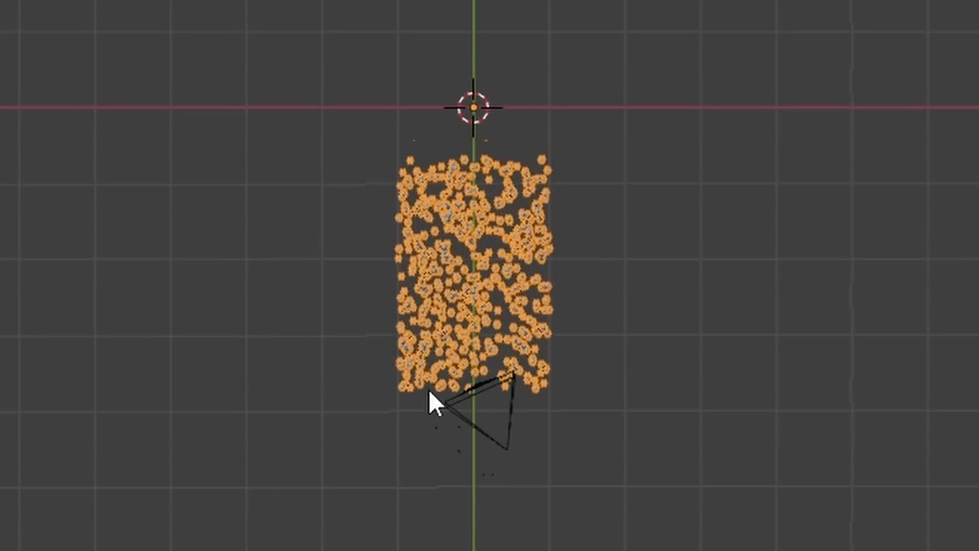
Step: Play the animation in top view to examine the points' travel toward the camera, and erase the annotation strokes
shift+middle_drag(429, 417, 420, 317)
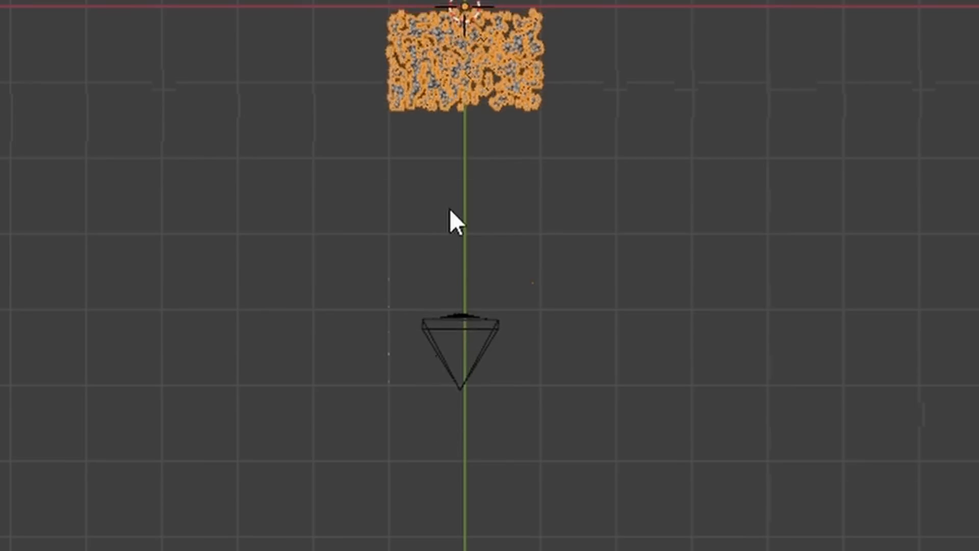
shift+middle_drag(450, 209, 449, 294)
key(space)
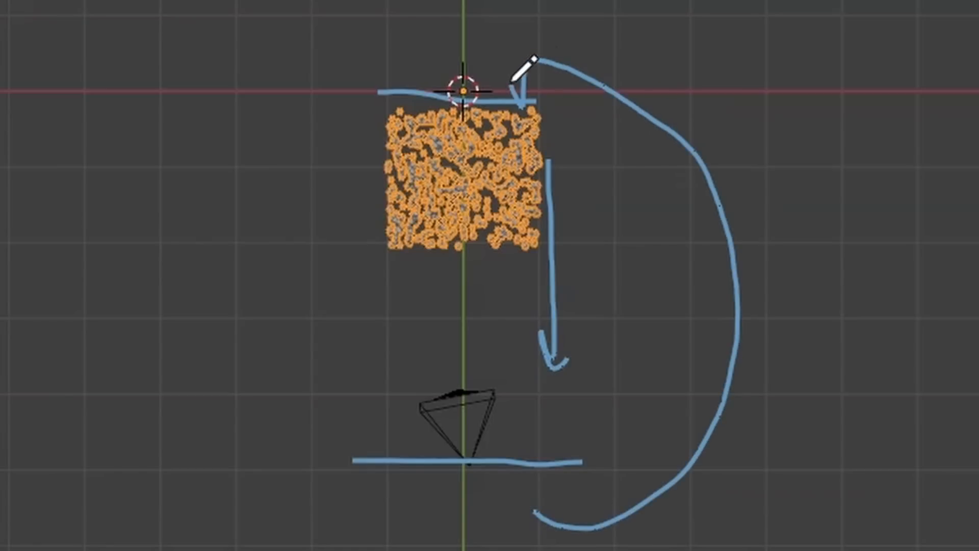
right_drag(516, 459, 752, 461)
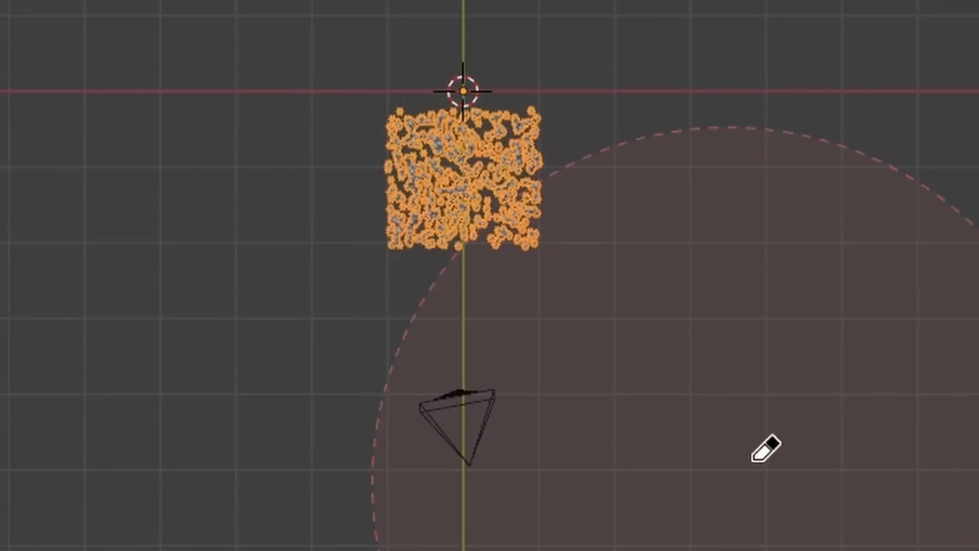
Step: Insert a Fraction math node and a Multiply node with value 10.000 ahead of Combine XYZ, and play the animation
key(g)
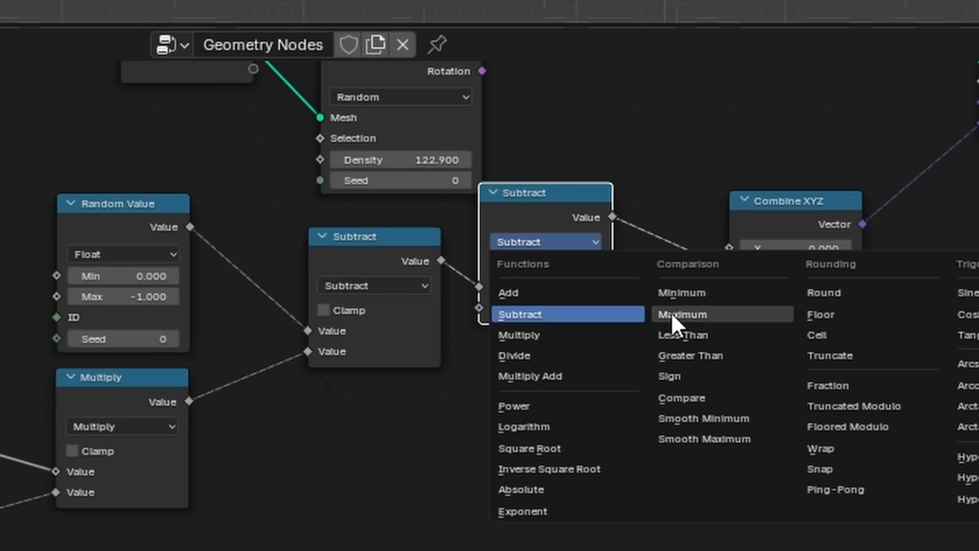
click(826, 385)
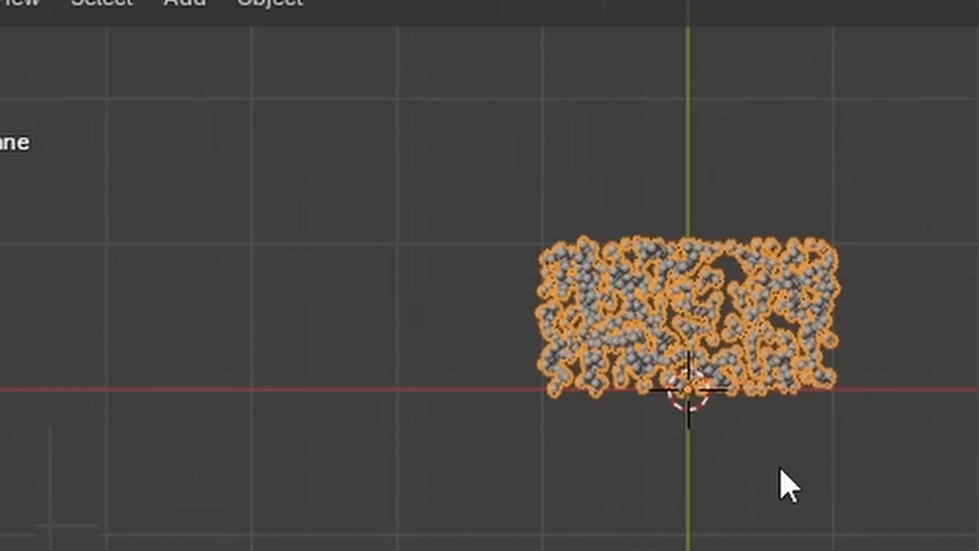
key(KP_Decimal)
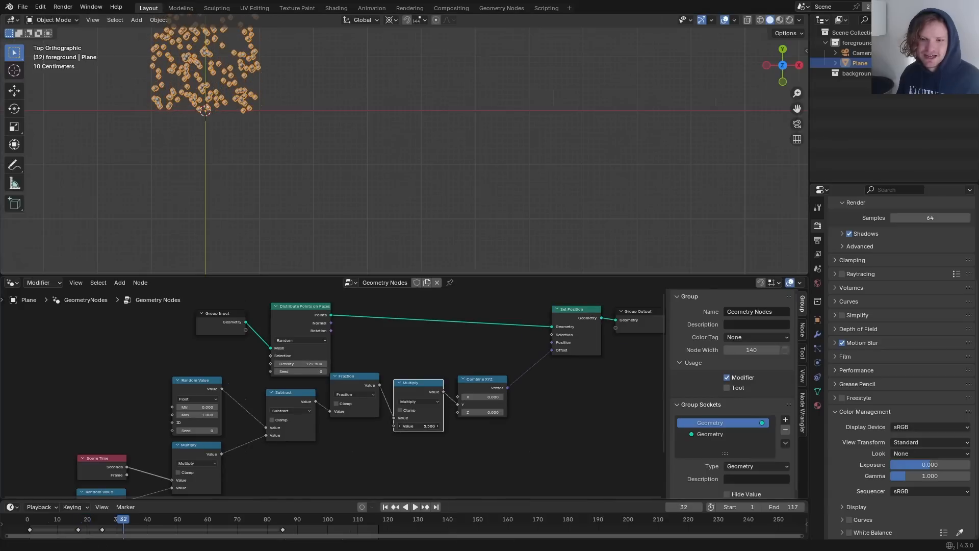
key(space)
scroll(293, 155, down, 2)
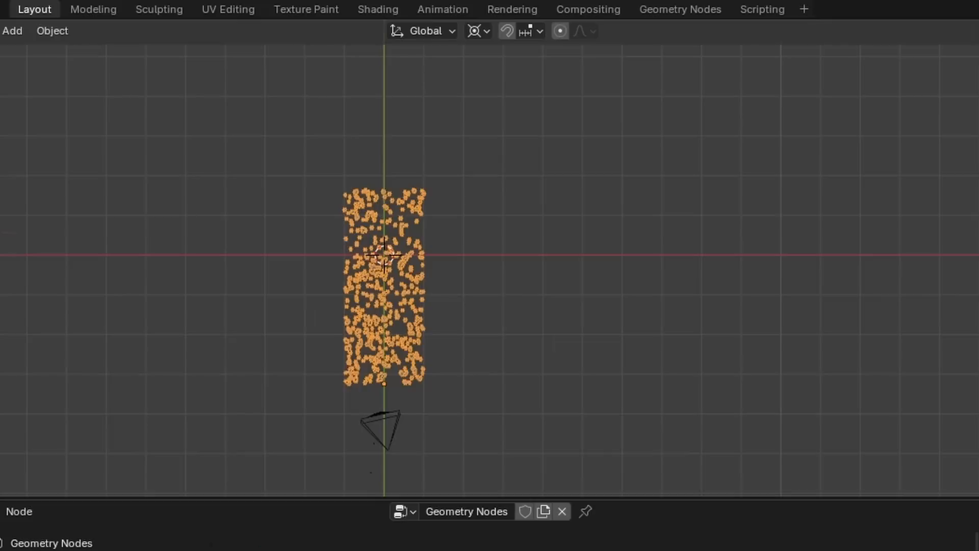
key(KP_0)
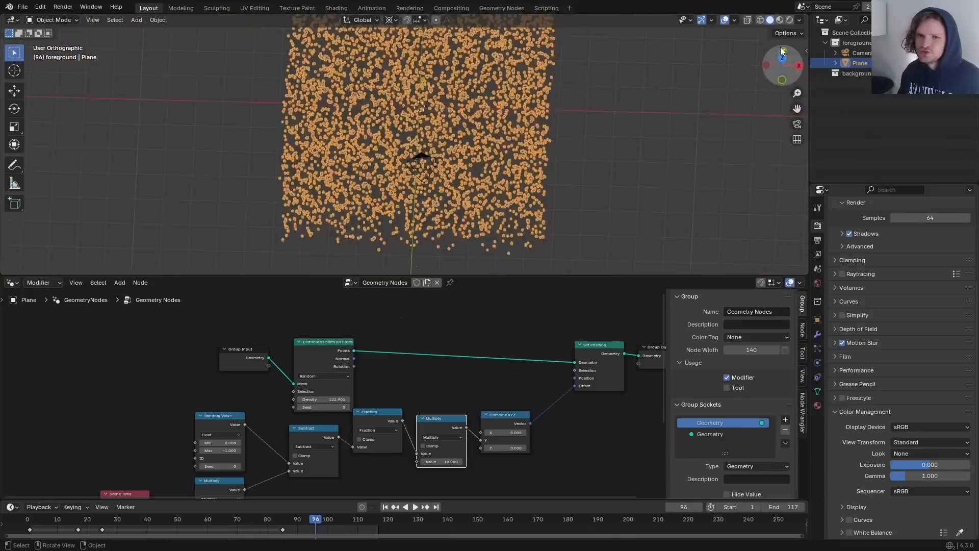
Step: Check the point cloud from above and insert a Vector Math Add node between Combine XYZ and Set Position's Offset
click(783, 51)
scroll(454, 133, up, 3)
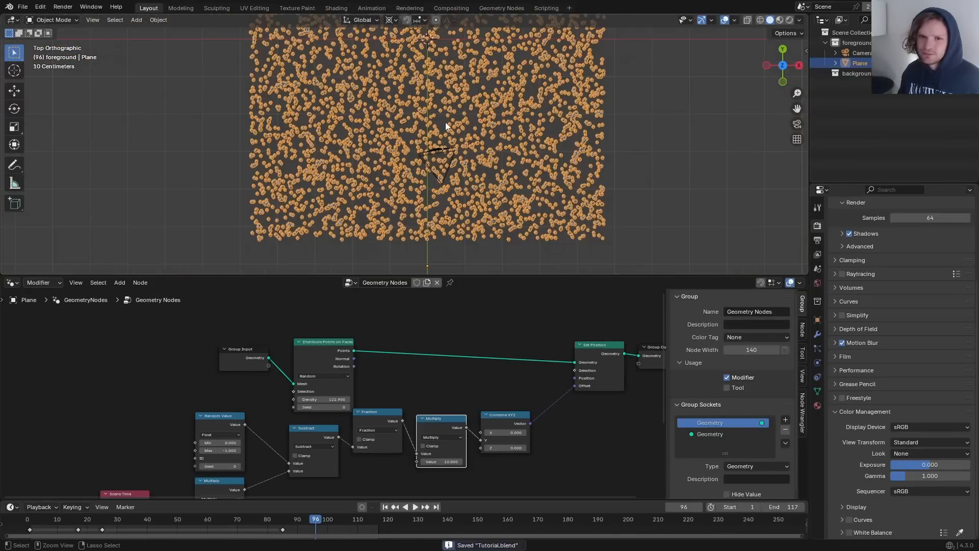
middle_drag(495, 423, 313, 419)
key(space)
scroll(356, 234, down, 3)
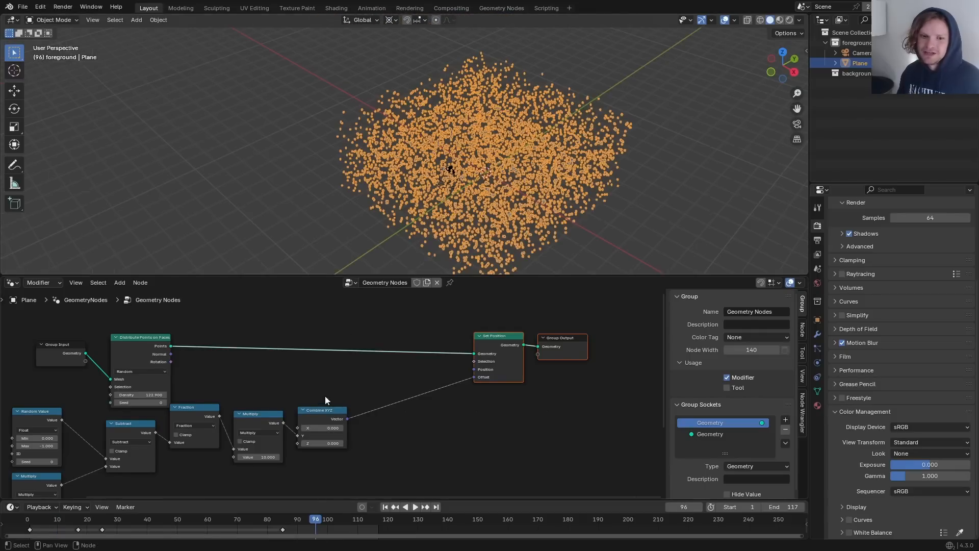
middle_drag(325, 399, 354, 349)
key(shift+a)
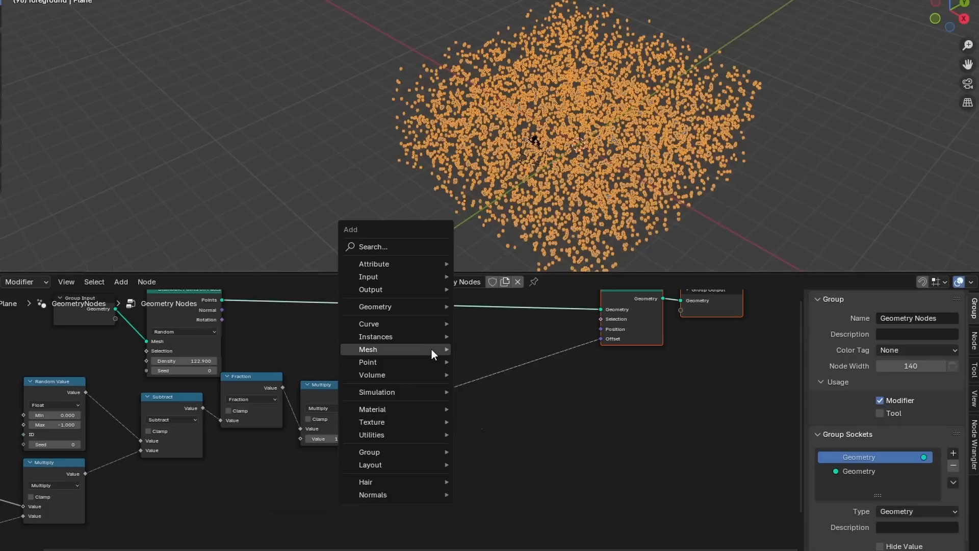
text(ve)
click(535, 397)
click(515, 361)
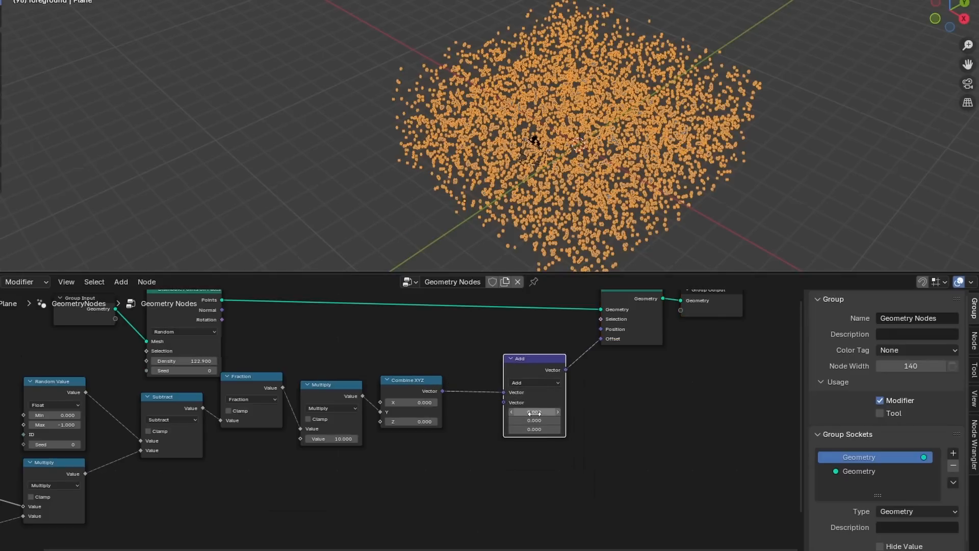
Step: Connect the Color output of a new Noise Texture node to the vector Add node's second input
drag(534, 411, 418, 470)
key(ctrl+z)
scroll(518, 412, up, 3)
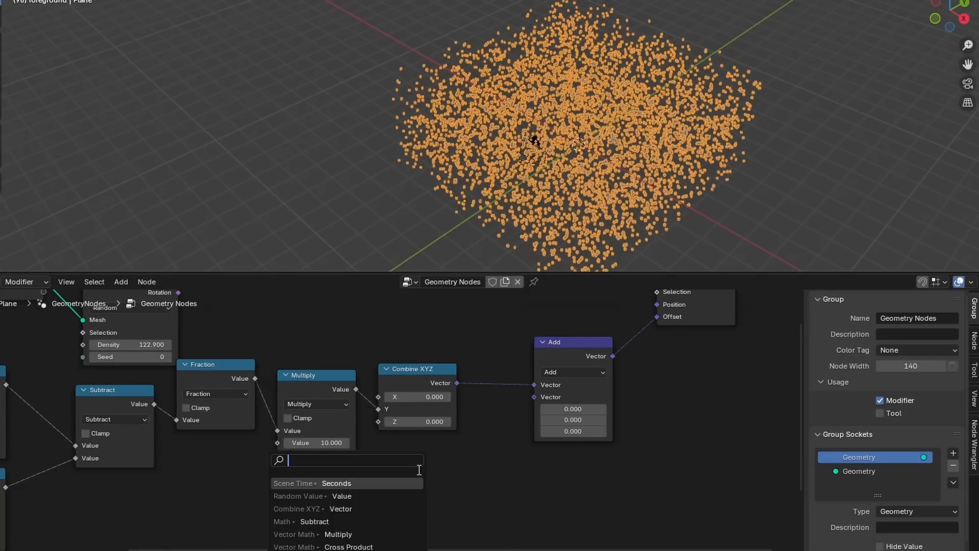
key(Down)
key(Down)
key(Down)
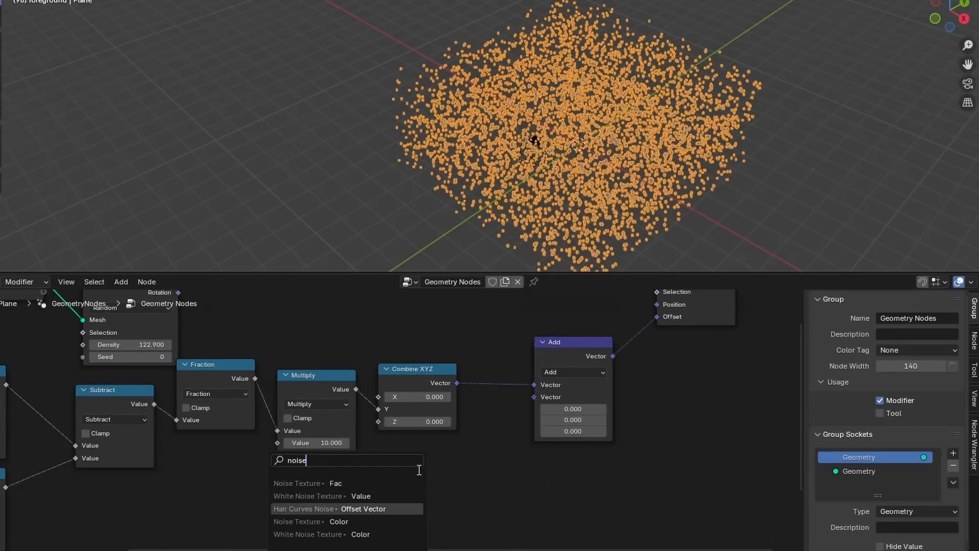
key(Return)
Step: Insert a vector Scale node set to 1.000 after the Noise Texture, and turn off the texture's Normalize option
drag(531, 454, 586, 455)
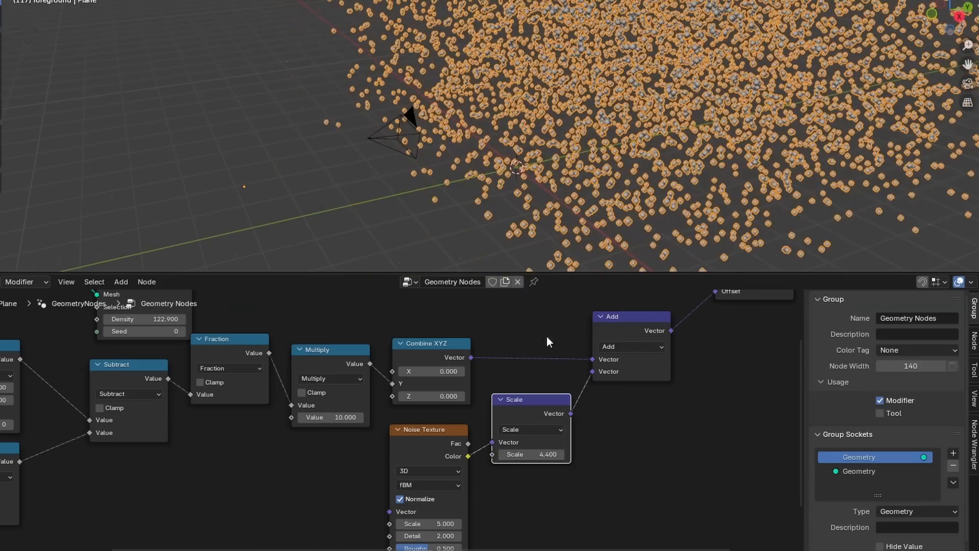
click(930, 15)
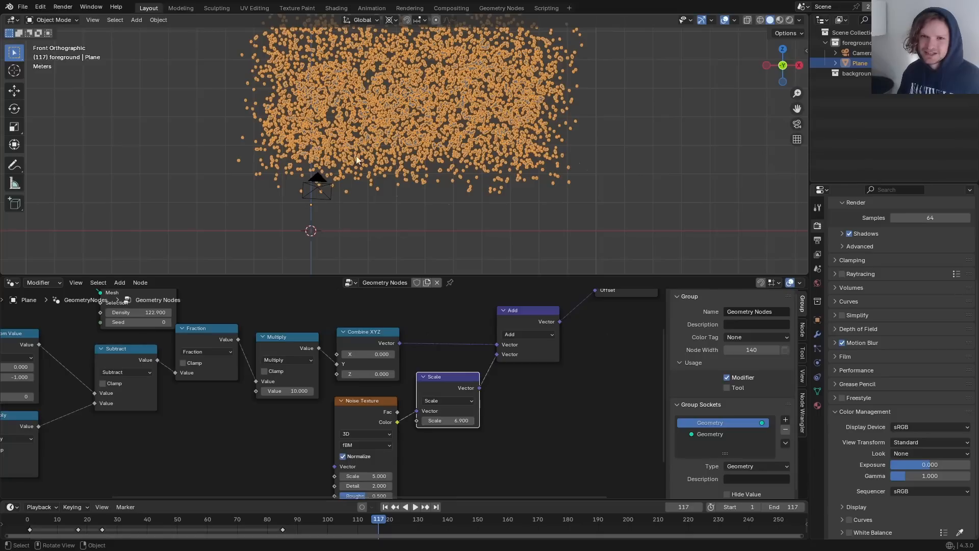
middle_drag(389, 375, 403, 324)
click(358, 407)
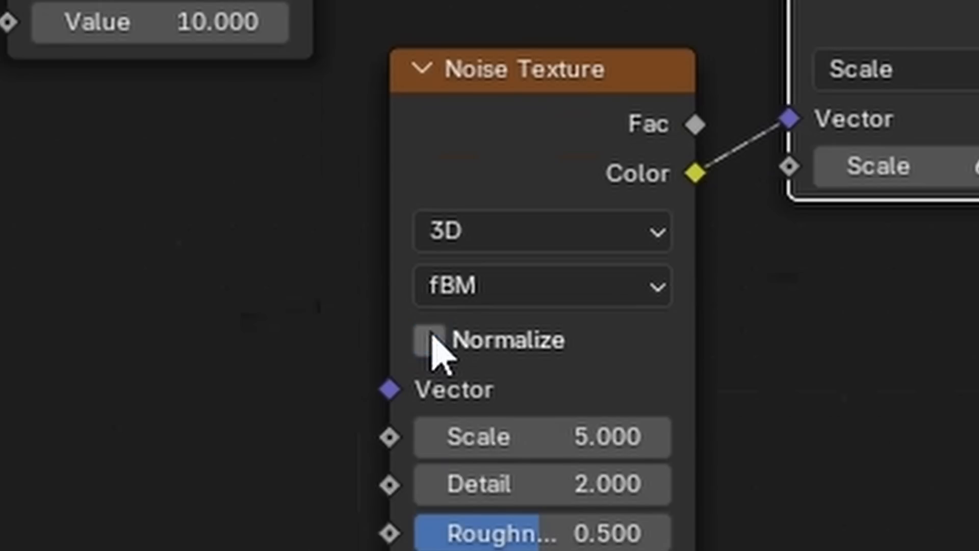
drag(457, 370, 431, 370)
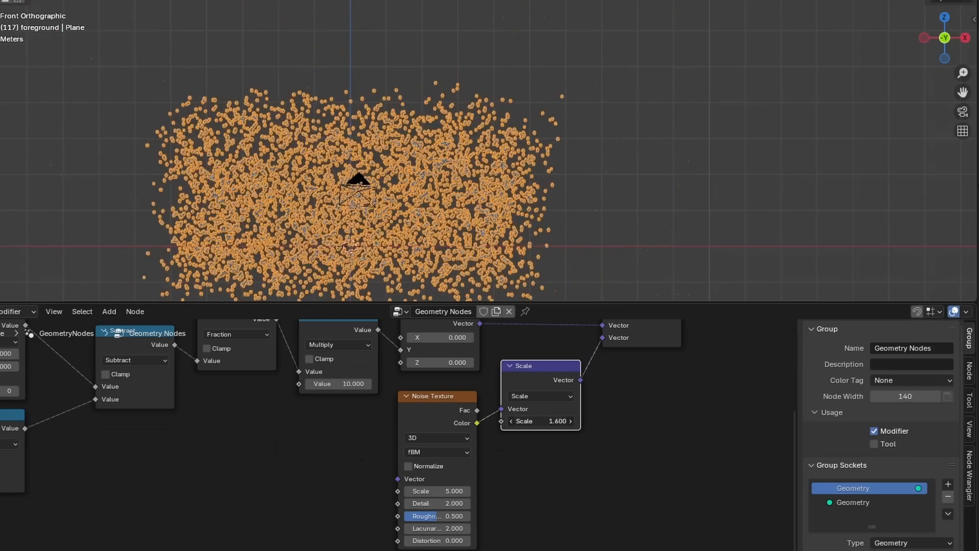
Step: Set the Noise Texture to 4D with a scale of 2.000, and vary W to preview the noise movement
click(463, 416)
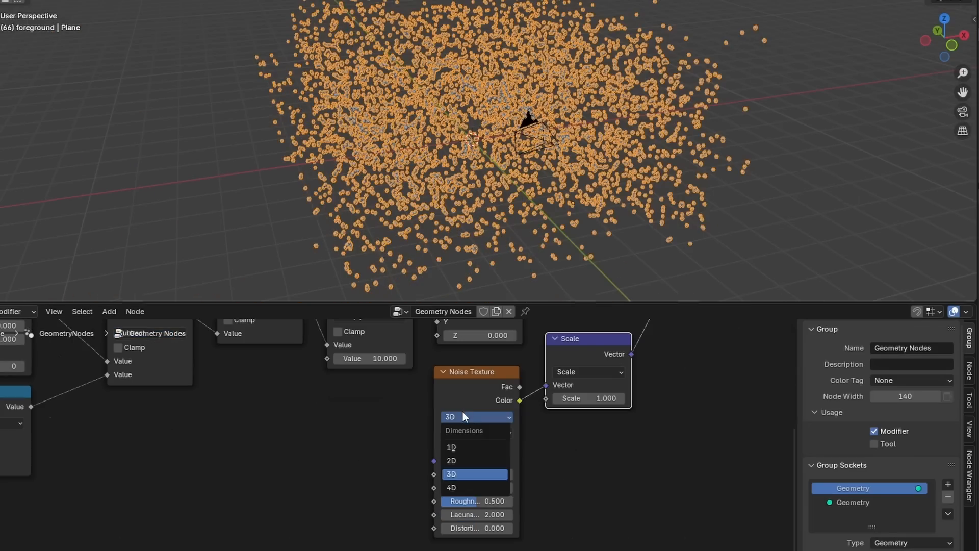
click(454, 487)
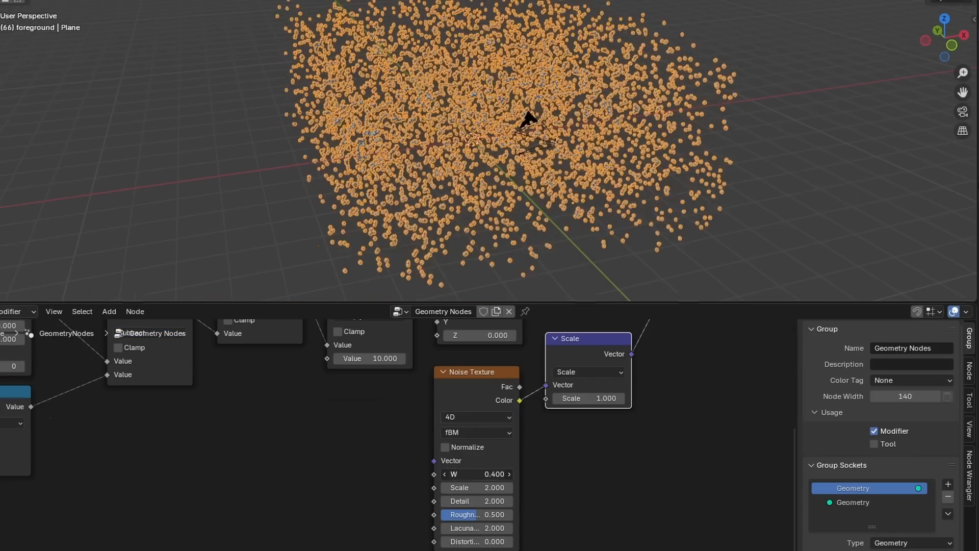
drag(477, 475, 522, 474)
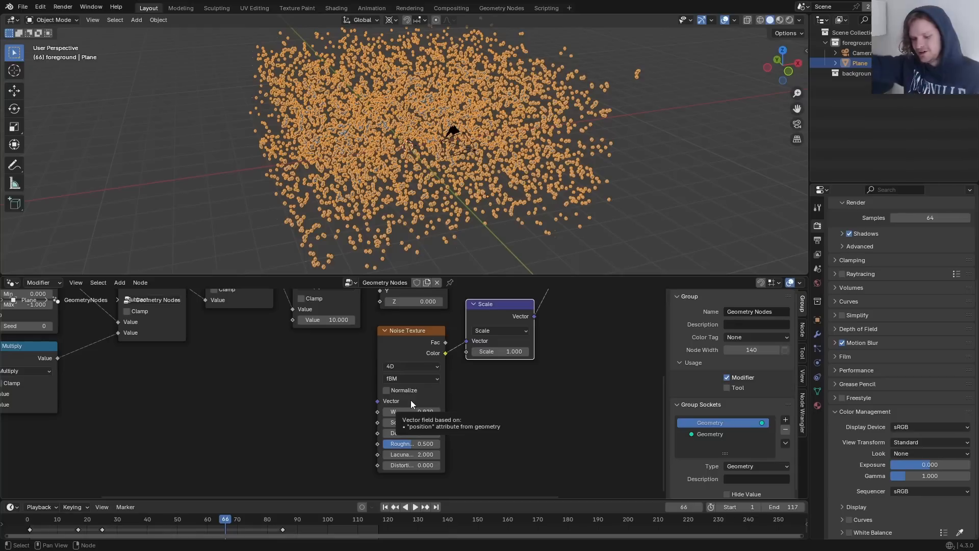
drag(409, 411, 395, 411)
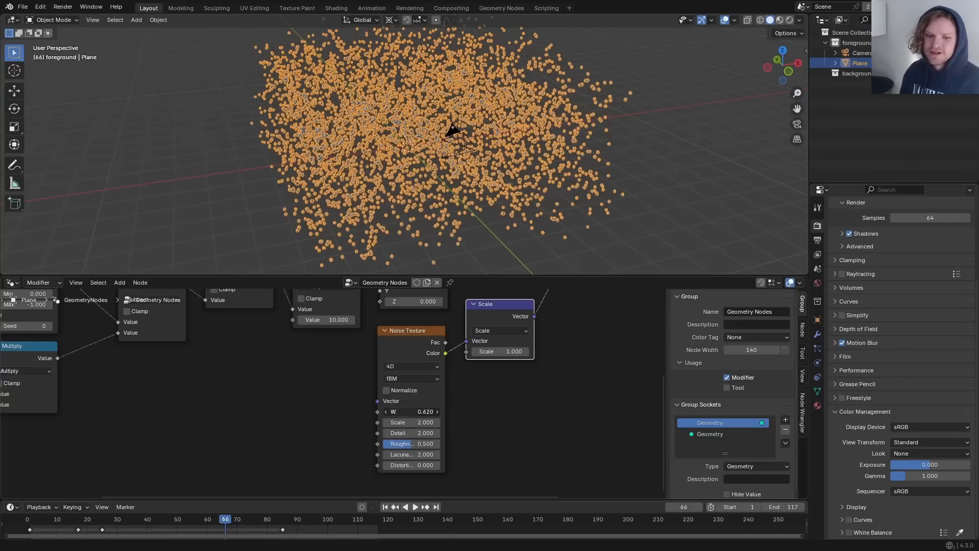
Step: Drive the Noise Texture's W with the Seconds output of a new Scene Time node
drag(206, 402, 206, 402)
text(time)
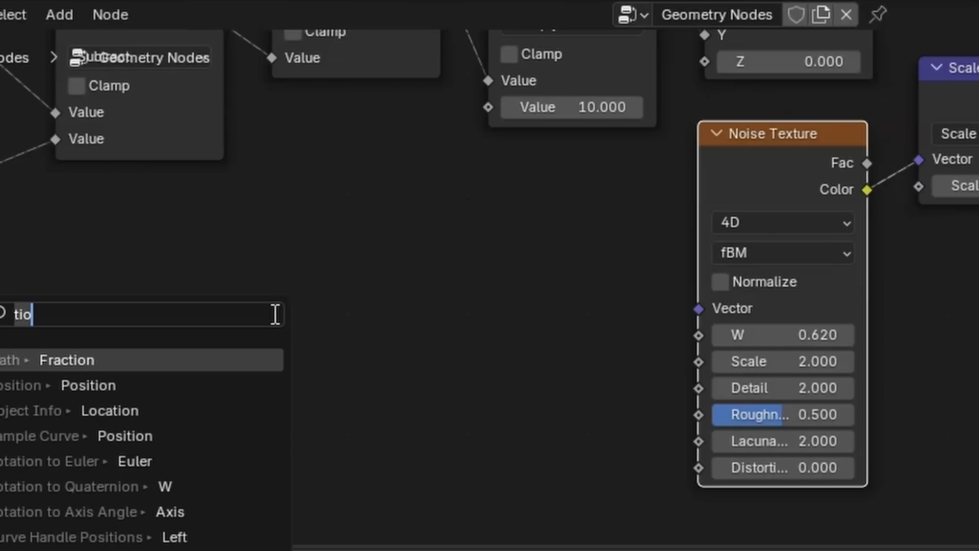
key(Return)
Step: Insert a Divide math node with value 2.000 between Scene Time and the noise's W, and play the animation through the camera
key(shift+a)
text(math)
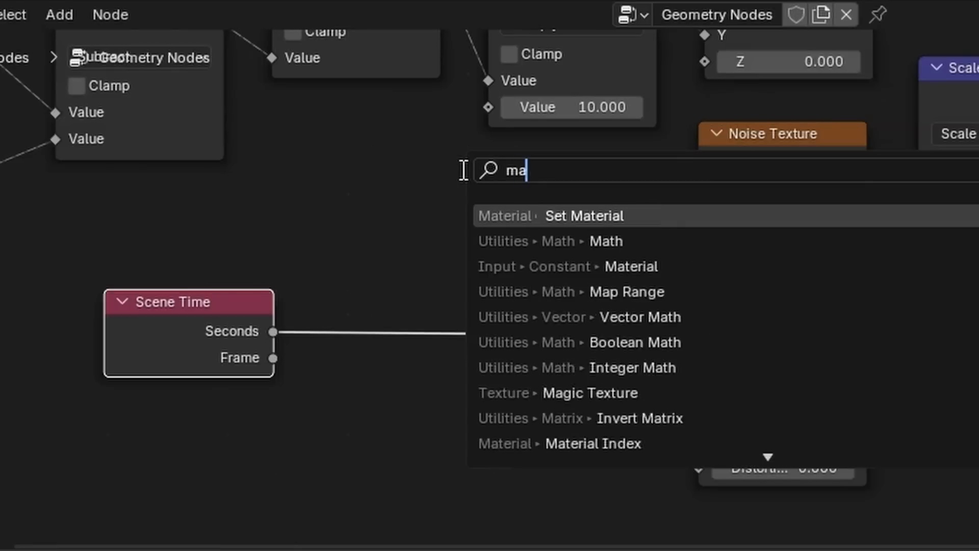
key(Return)
click(387, 303)
click(408, 317)
key(d)
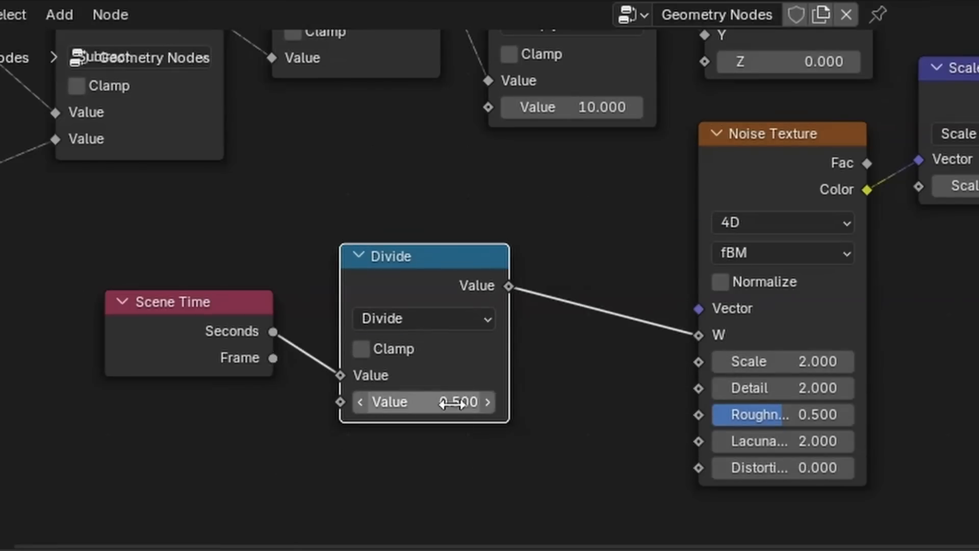
double_click(452, 402)
text(2)
key(Return)
key(space)
key(KP_0)
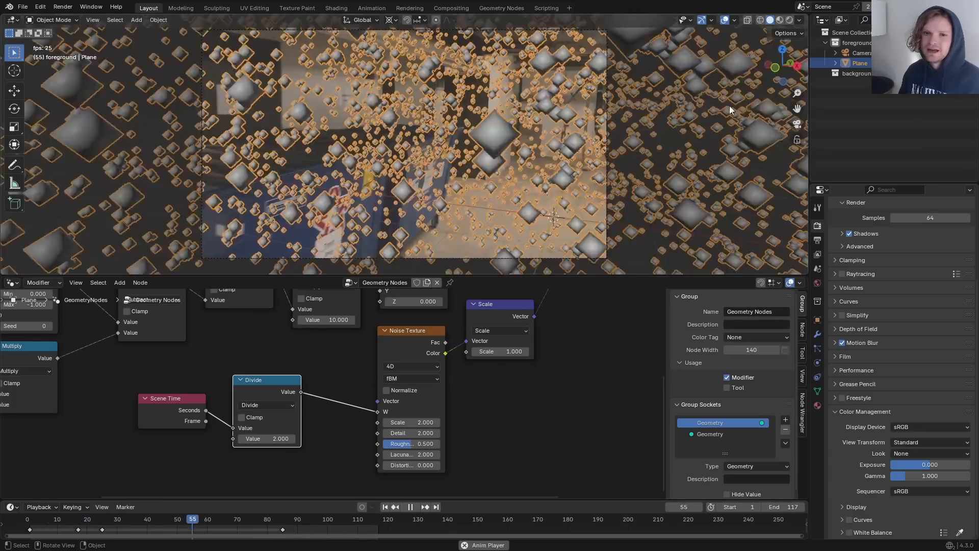
key(space)
Step: Insert a Set Point Radius node between Set Position and Group Output, and vary its Radius
key(shift+a)
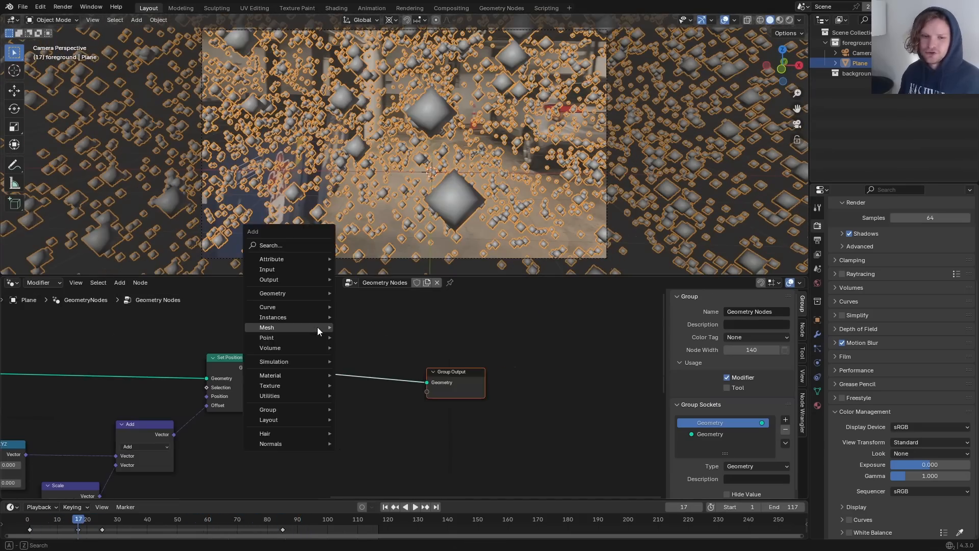
text(set poi)
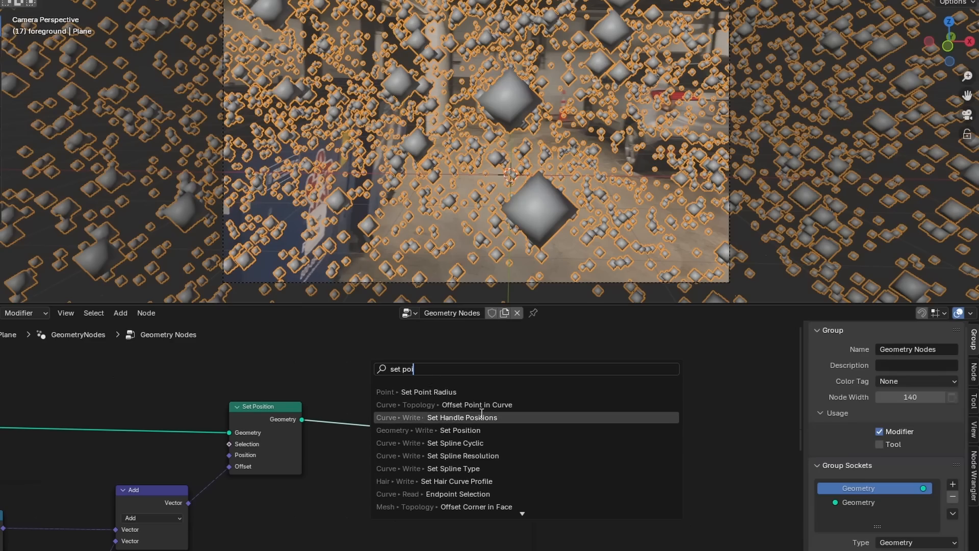
click(383, 347)
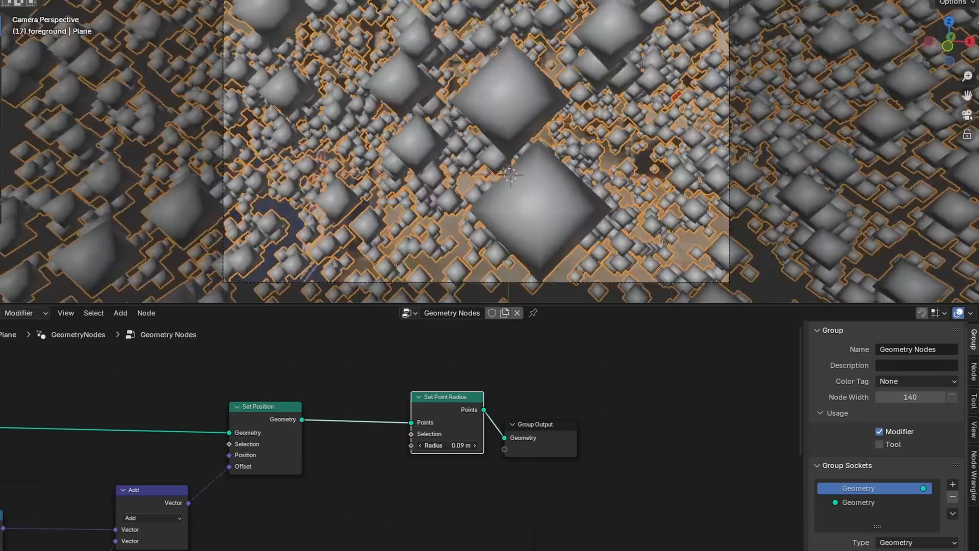
mouse_move(448, 445)
mouse_down()
mouse_move(474, 445)
mouse_move(457, 445)
mouse_up()
Step: Drive the point Radius with a new Random Value node with Max 0.025, and play the animation to check the sizes
scroll(447, 446, up, 3)
middle_drag(448, 445, 531, 401)
drag(485, 401, 379, 431)
text(rand)
click(326, 454)
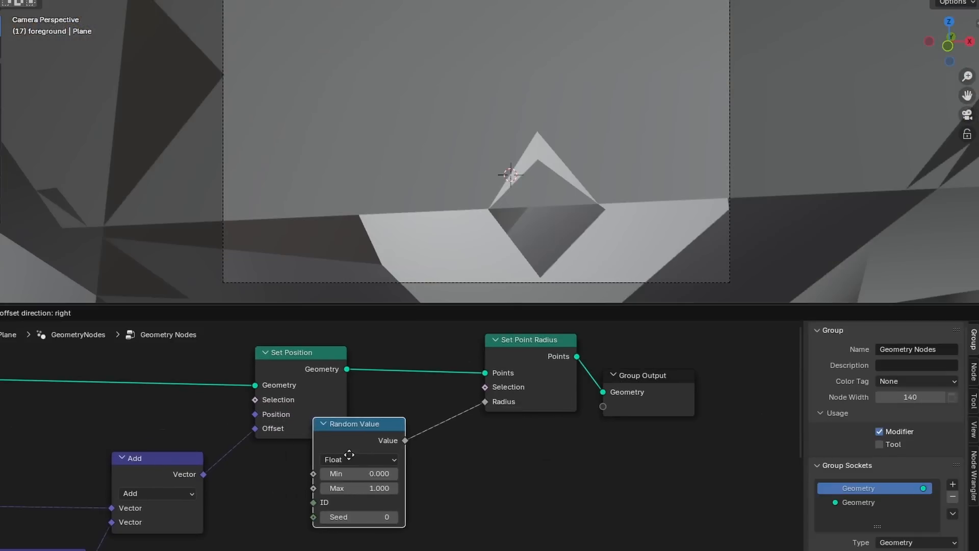
click(349, 457)
text(.05)
key(Return)
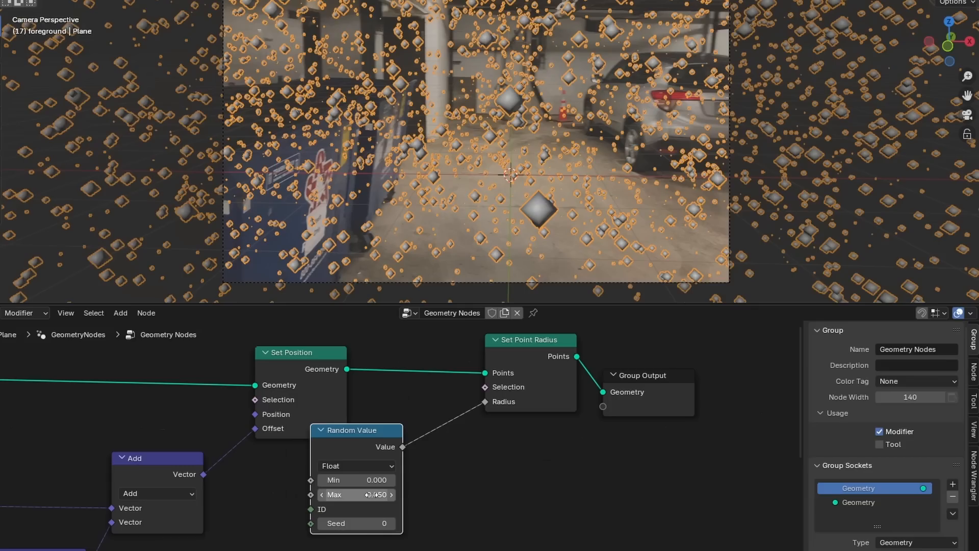
text(/2)
key(Return)
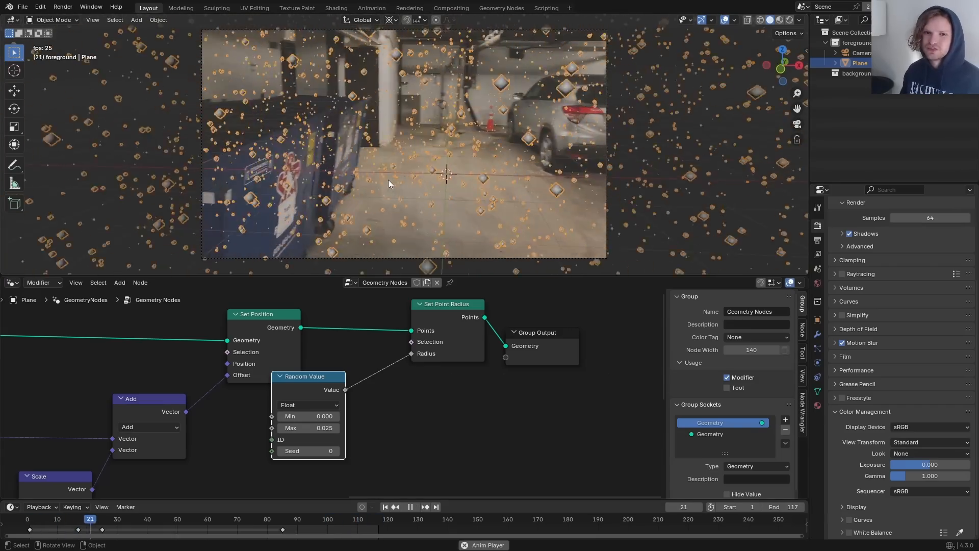
key(space)
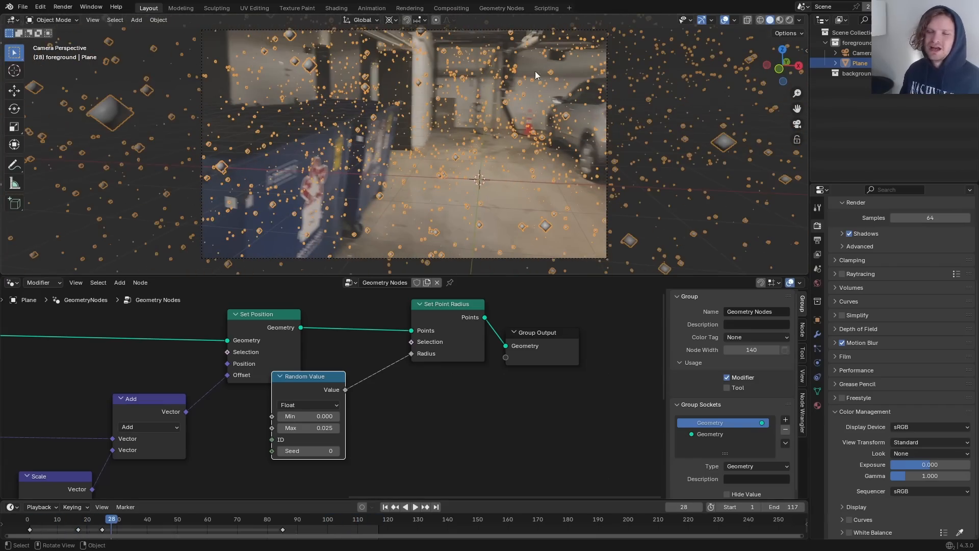
Step: Switch the viewport to rendered shading and set the render engine to Cycles with GPU Compute
click(783, 50)
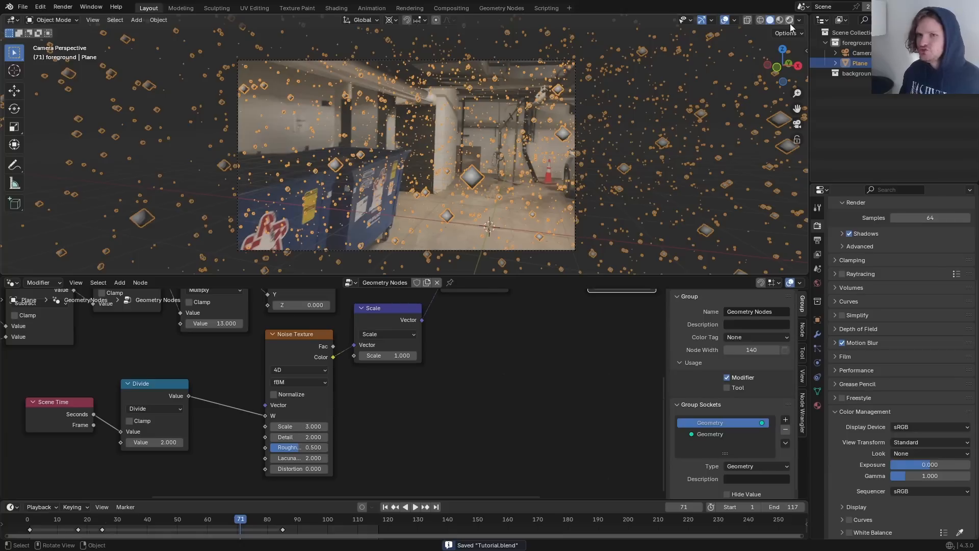
click(790, 21)
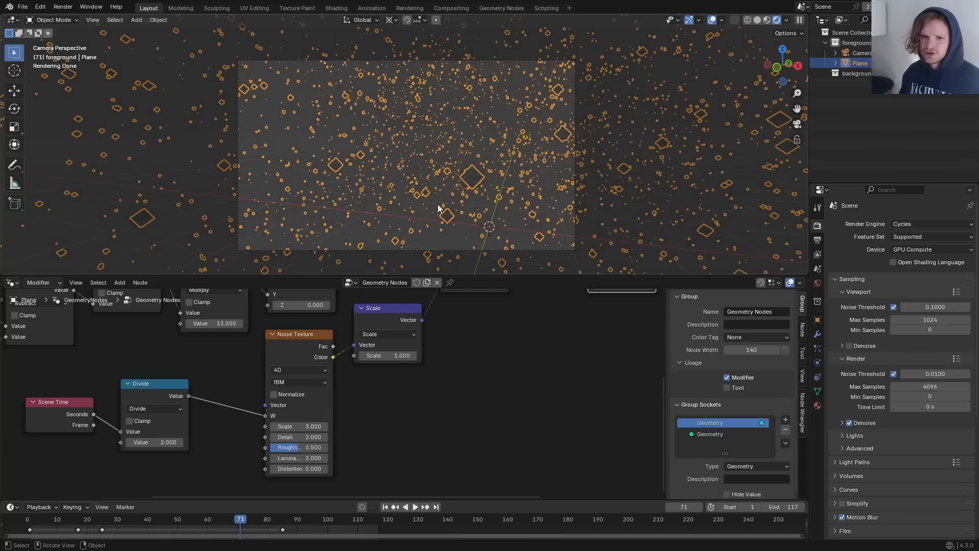
Step: Hide the viewport overlays and enable a transparent film background for the render
key(shift+alt+z)
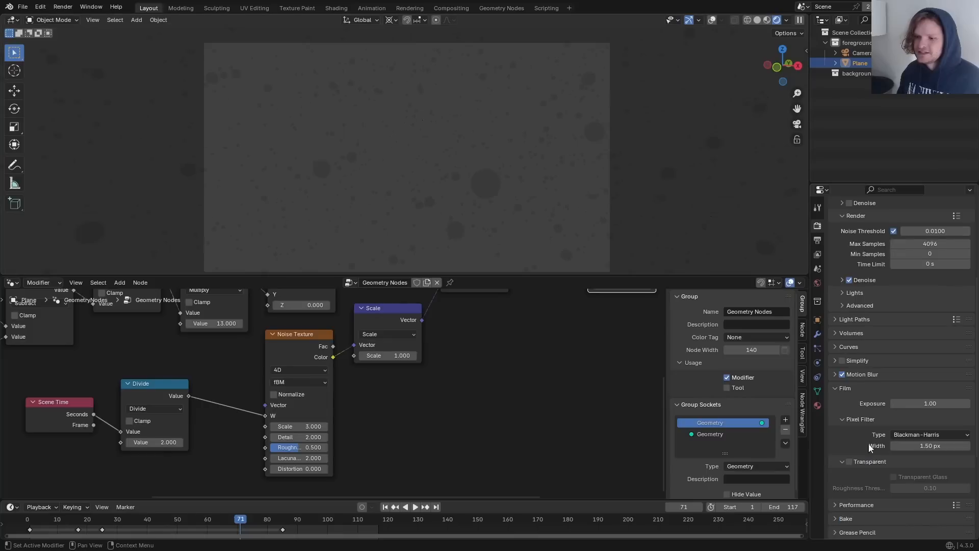
click(849, 461)
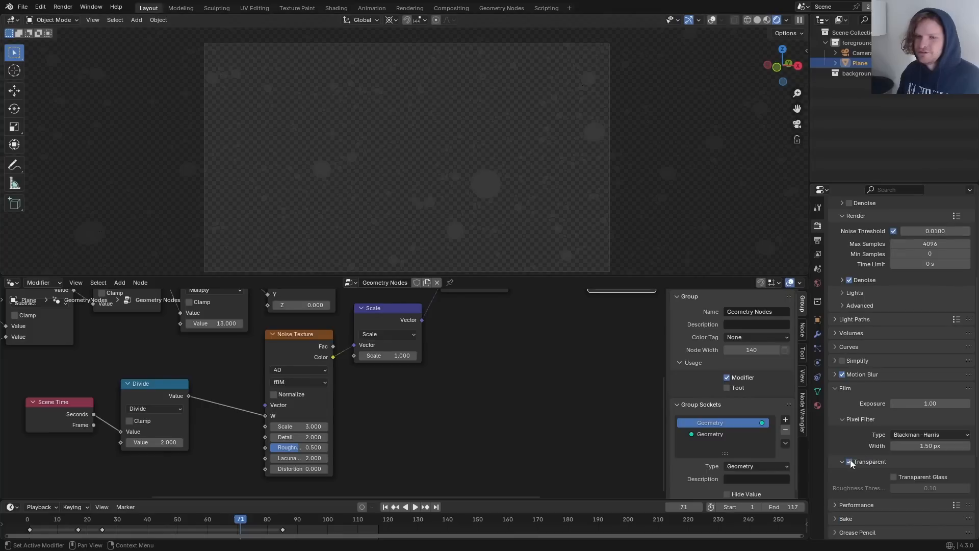
Step: Insert a Set Material node between Set Point Radius and Group Output, and choose the existing Material in it
scroll(845, 372, up, 5)
middle_drag(417, 331, 224, 433)
scroll(620, 327, down, 5)
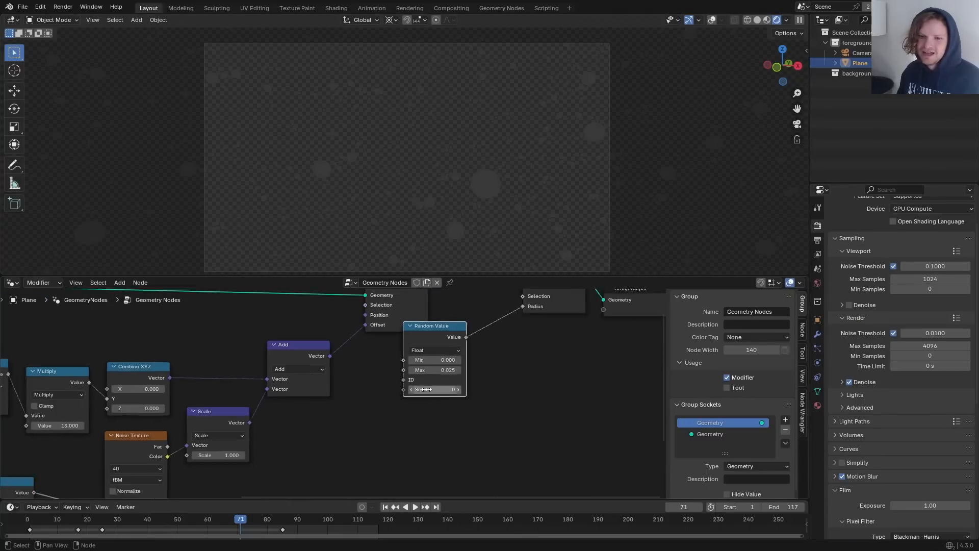
middle_drag(620, 327, 402, 394)
drag(403, 380, 510, 380)
scroll(377, 356, up, 4)
middle_drag(377, 356, 358, 374)
key(shift+a)
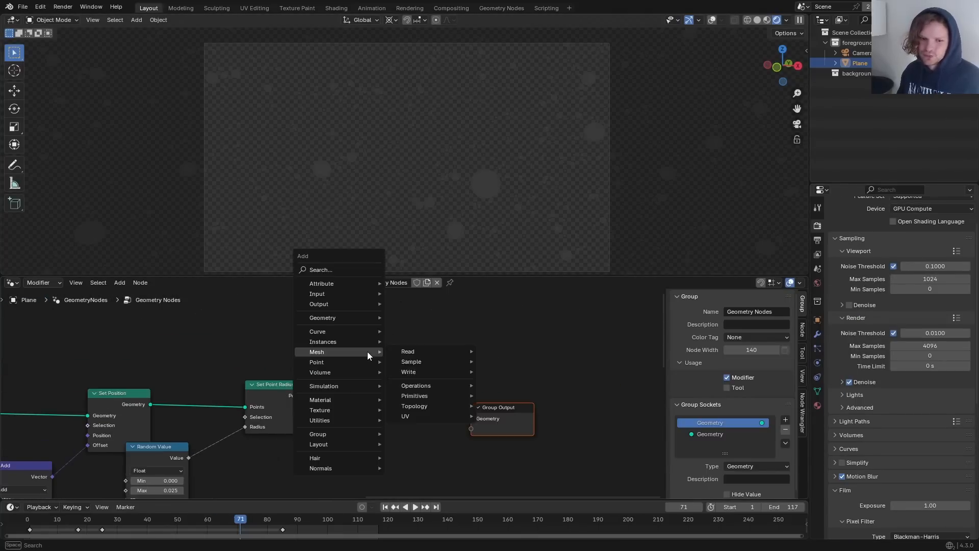
text(set)
click(531, 234)
click(420, 217)
click(452, 309)
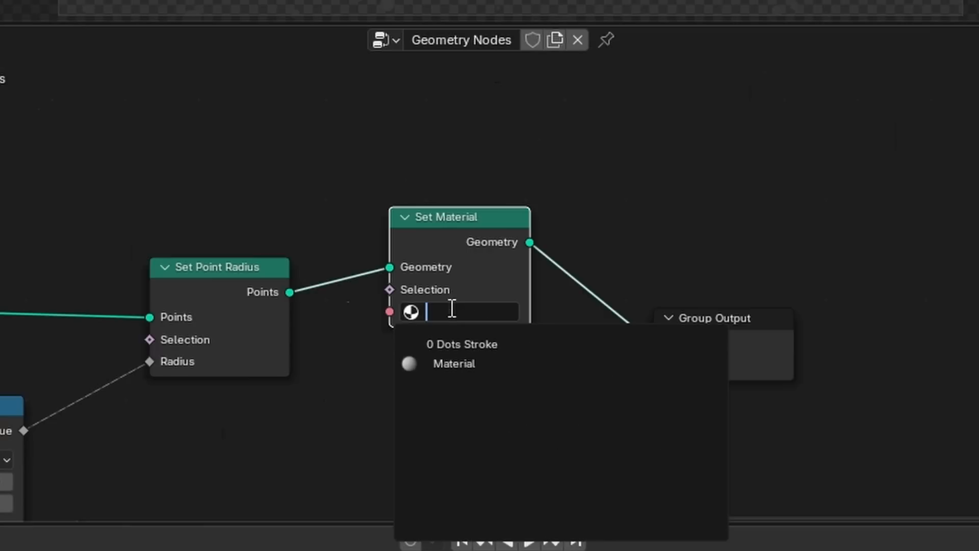
click(455, 363)
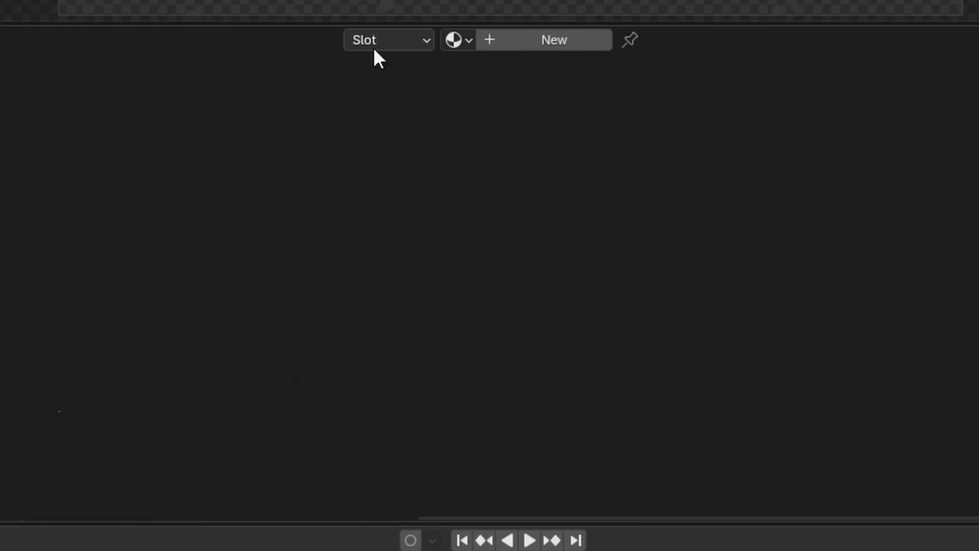
Step: Assign the existing Material to the particle plane in the shader editor and rename it Dust
click(455, 39)
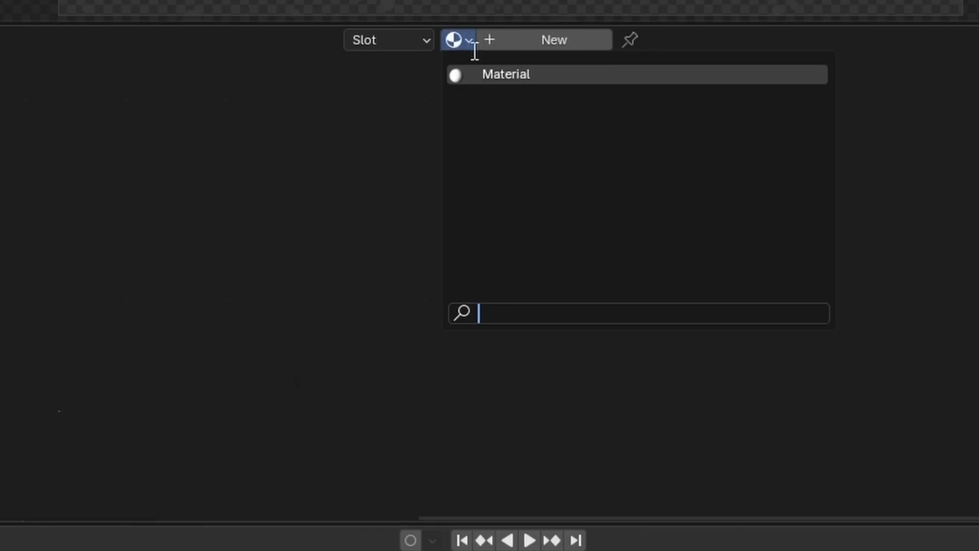
click(535, 74)
click(523, 36)
text(Dust)
key(Return)
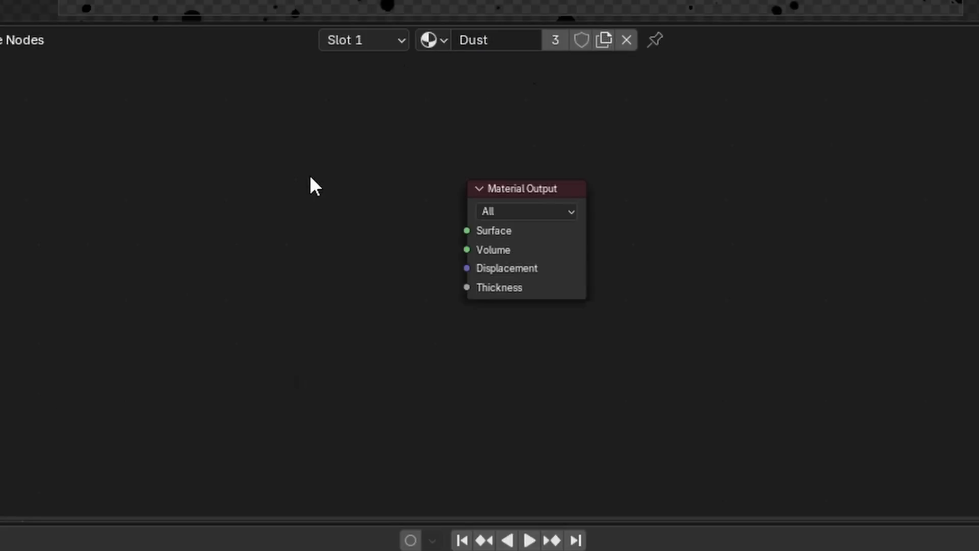
Step: Add an RGB node to the Dust material
key(shift+a)
text(rgb)
click(393, 218)
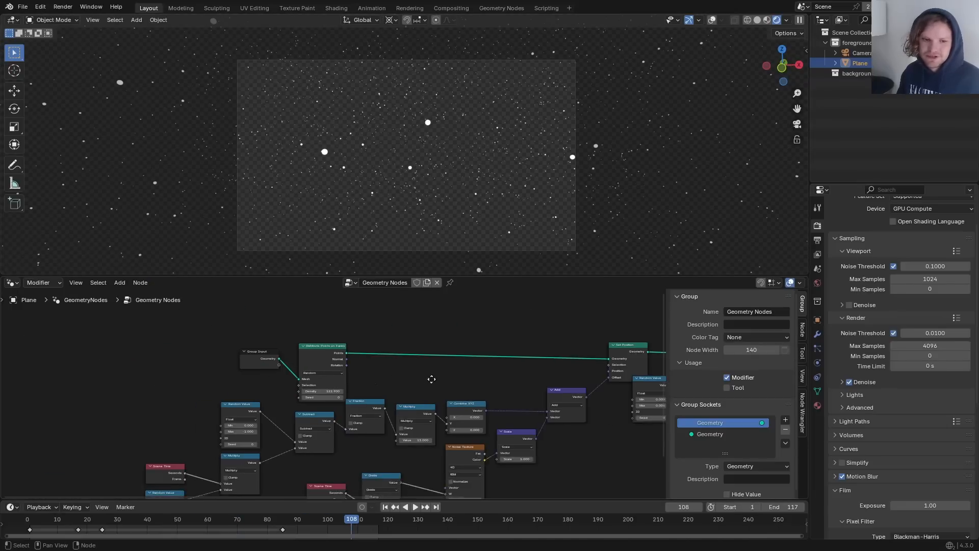
Step: Set the Density of Distribute Points on Faces to 500
middle_drag(318, 405, 350, 411)
scroll(351, 410, up, 4)
click(386, 399)
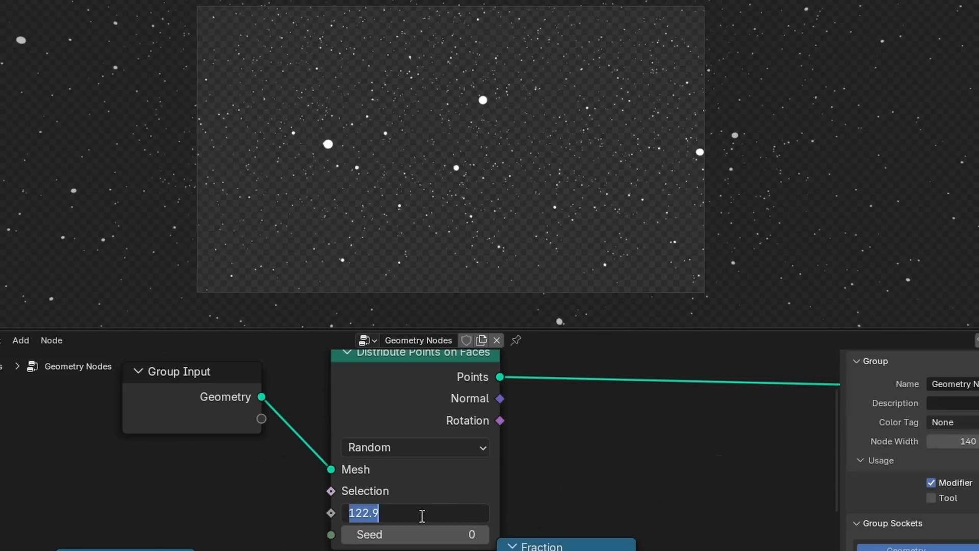
key(Return)
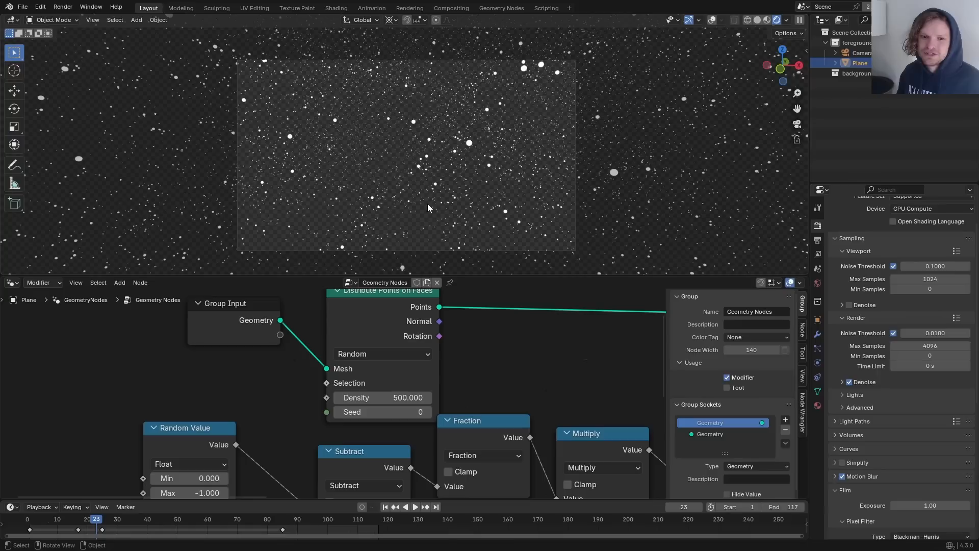
Step: Save the file and render frame 71 to check the particles over the garage footage, closing the render window at the end
scroll(403, 550, down, 4)
key(ctrl+s)
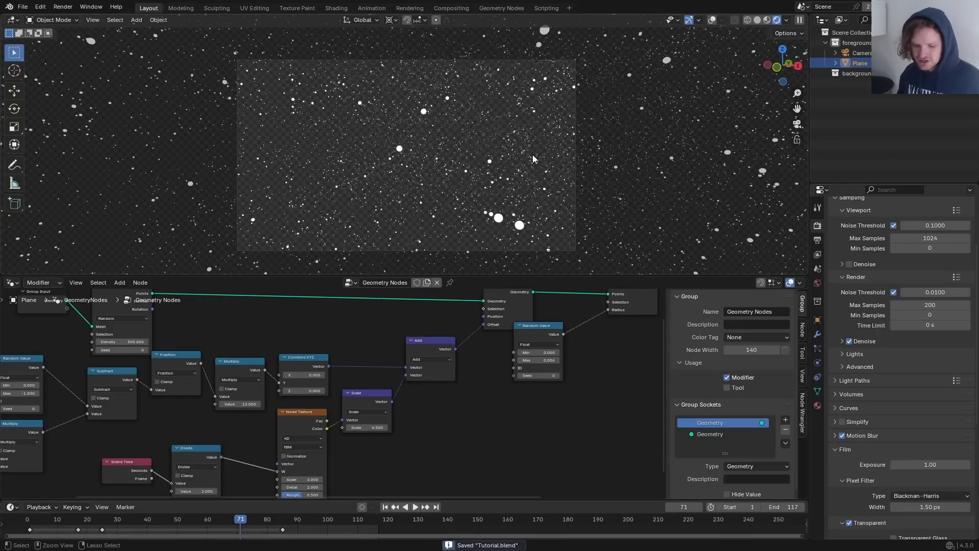
key(ctrl+F12)
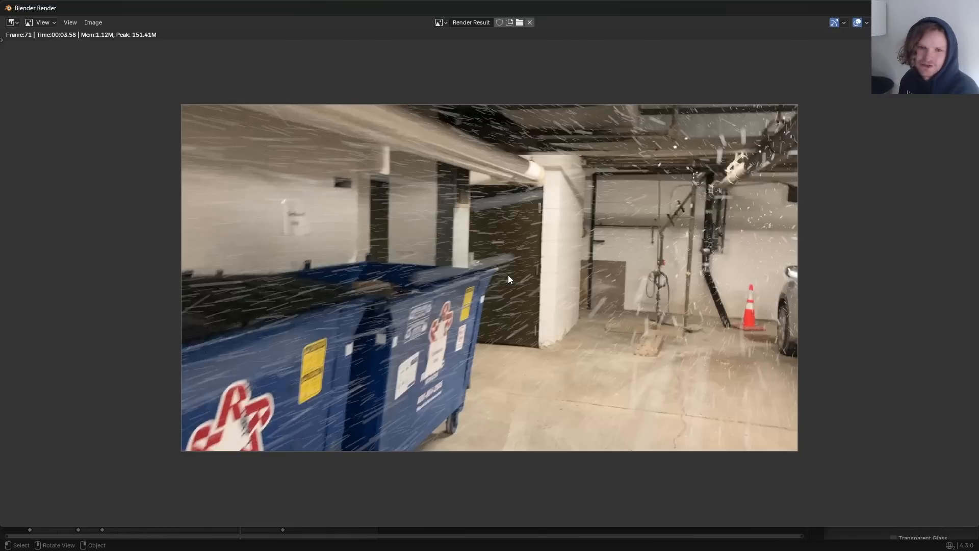
key(Escape)
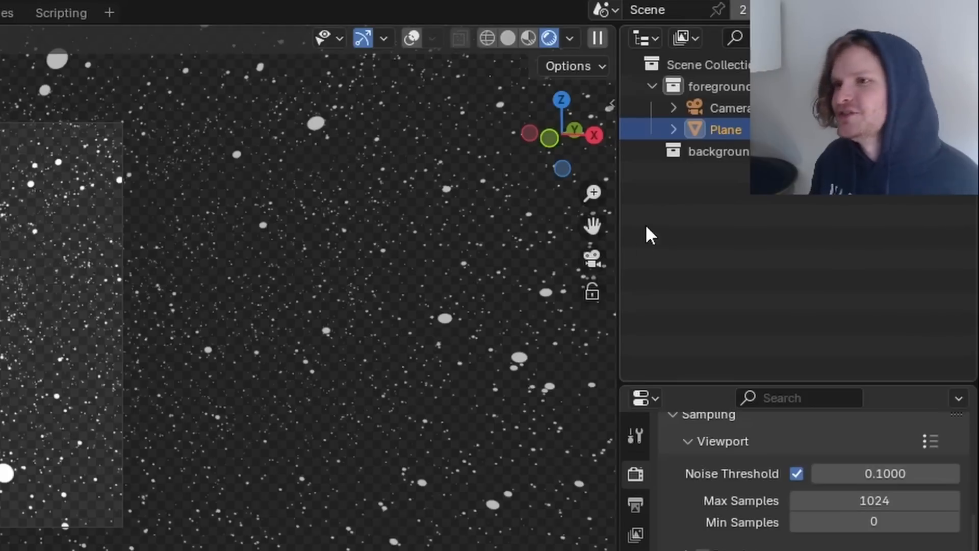
Step: Delete the foreground and background collections, keeping the Camera and Plane directly in the Scene Collection
click(860, 76)
key(x)
click(691, 93)
key(x)
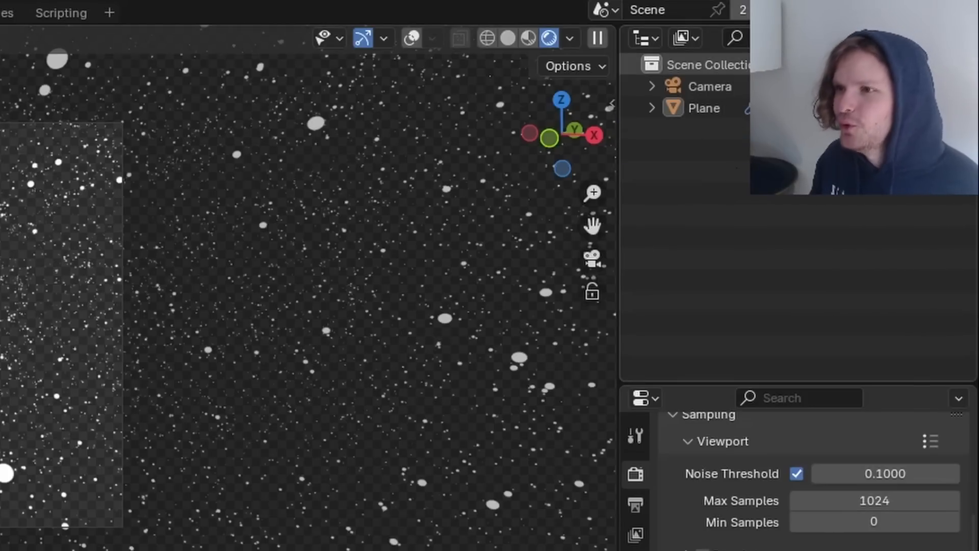
Step: Remove the Background view layer and make Foreground the active view layer
click(820, 11)
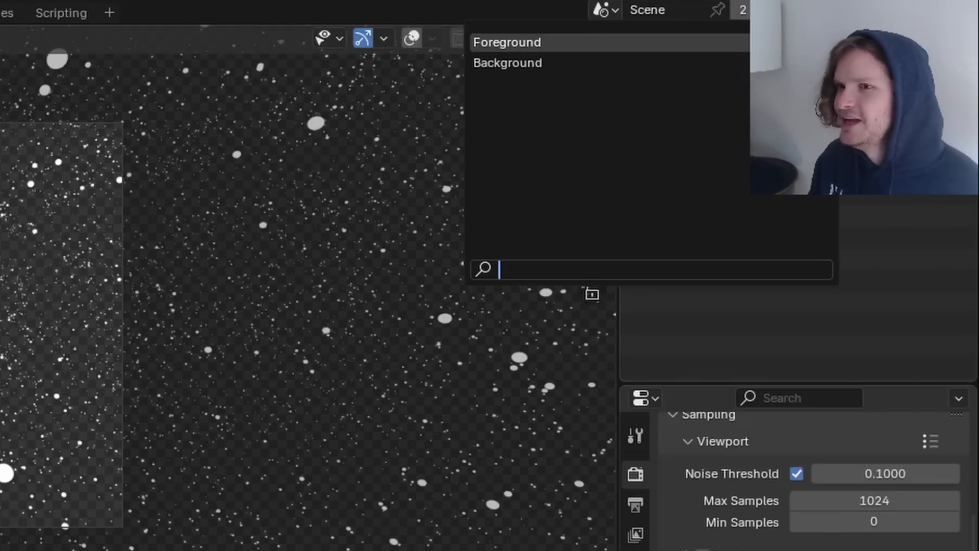
click(567, 63)
click(821, 10)
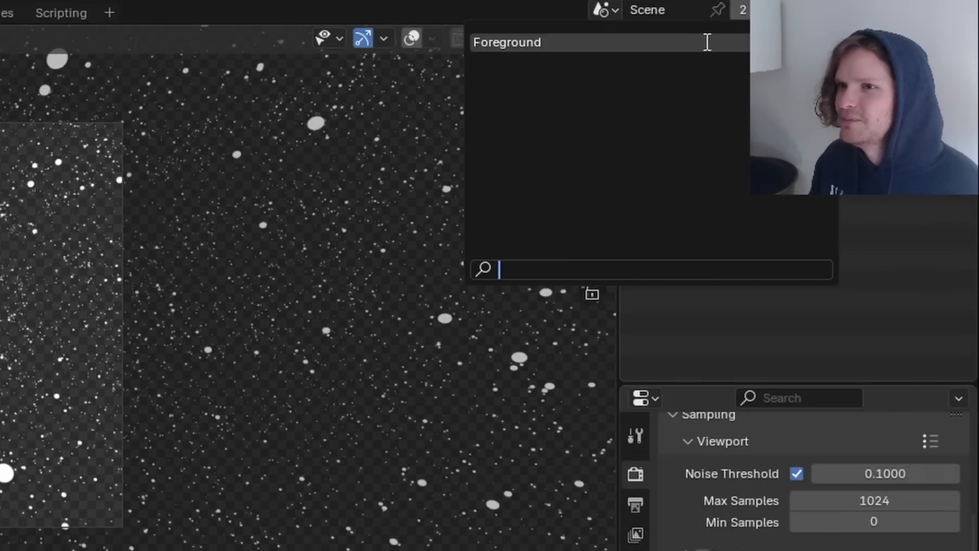
click(707, 42)
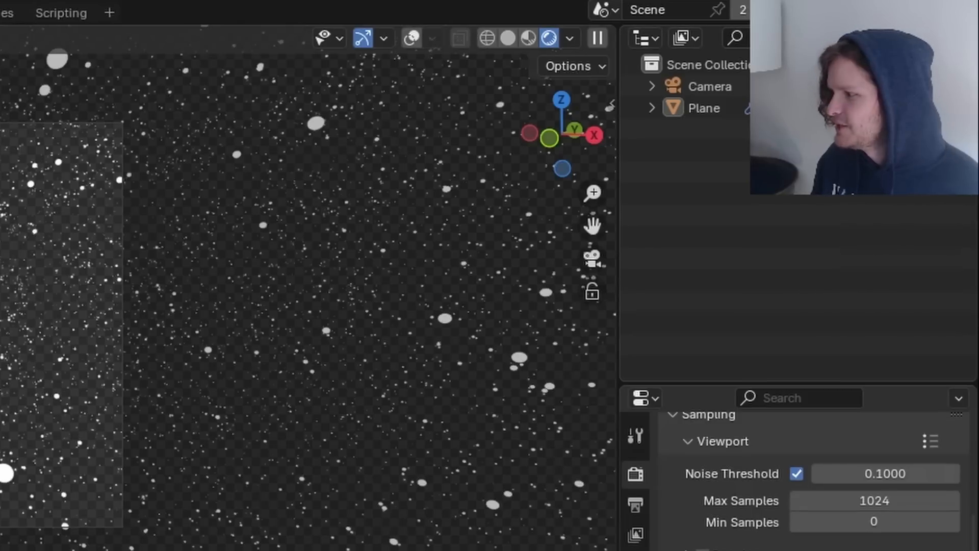
Step: Rename the Foreground view layer to Dust and the Plane object to Dust
double_click(869, 13)
text(Dust)
key(Return)
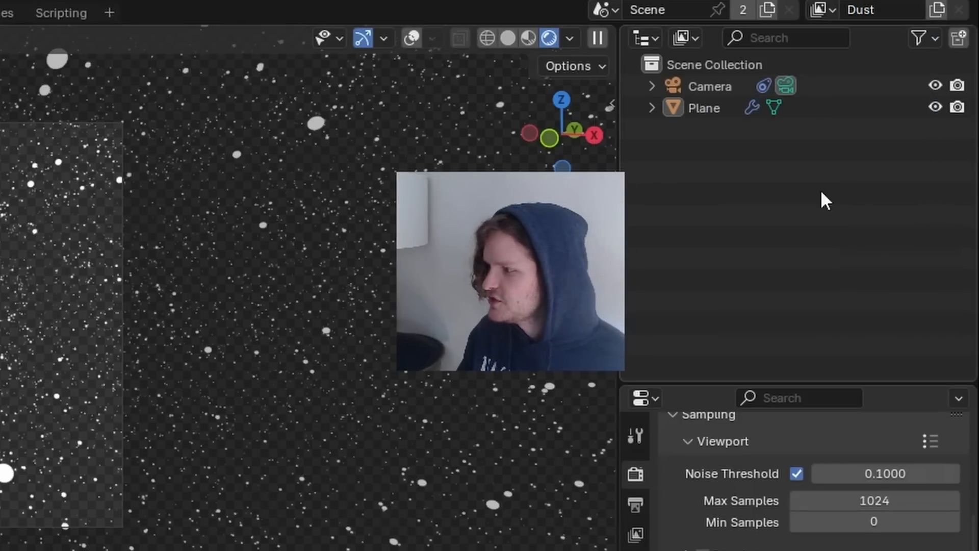
double_click(705, 108)
text(Dust)
key(Return)
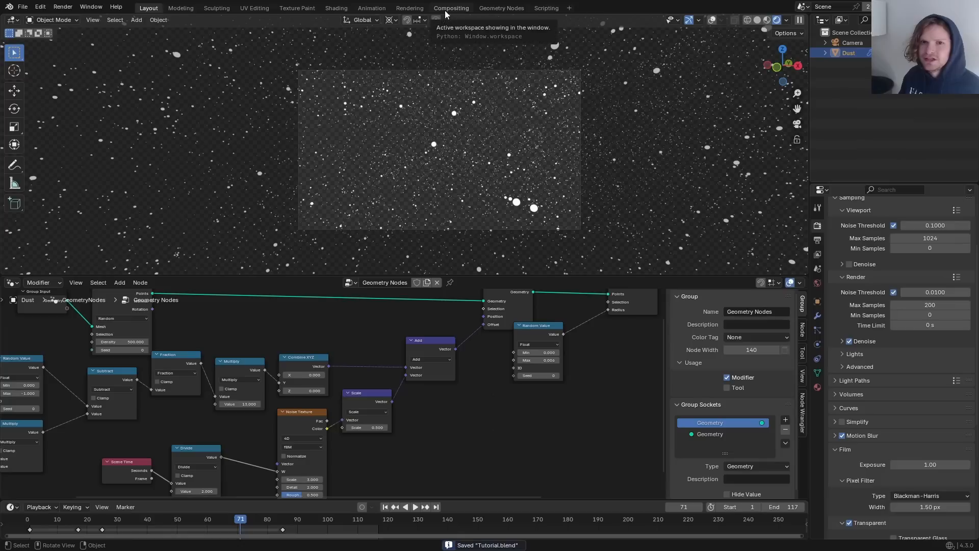
Step: Simplify the compositing tree to one Movie Clip and one Render Layers node feeding a single Alpha Over, removing Undistortion and Scale
click(445, 10)
scroll(329, 217, down, 4)
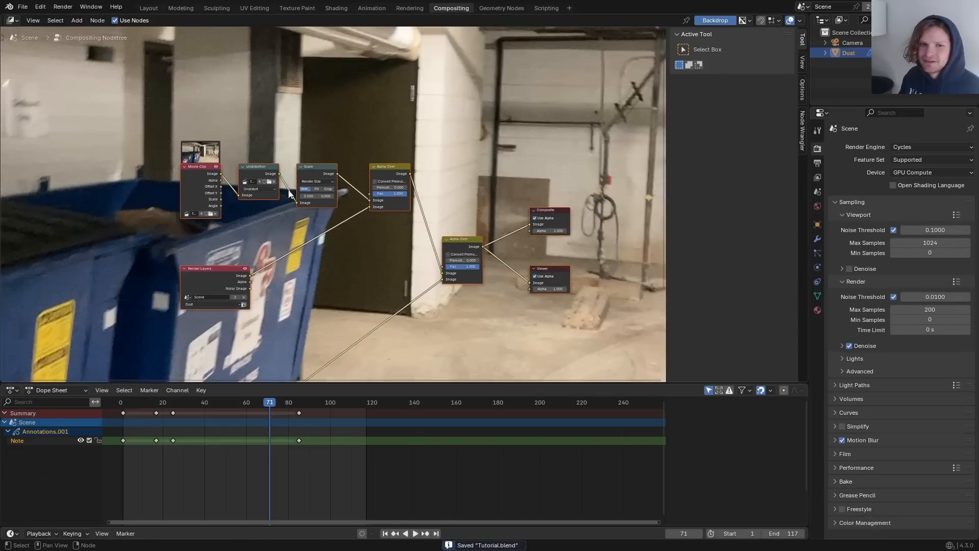
middle_drag(339, 258, 348, 199)
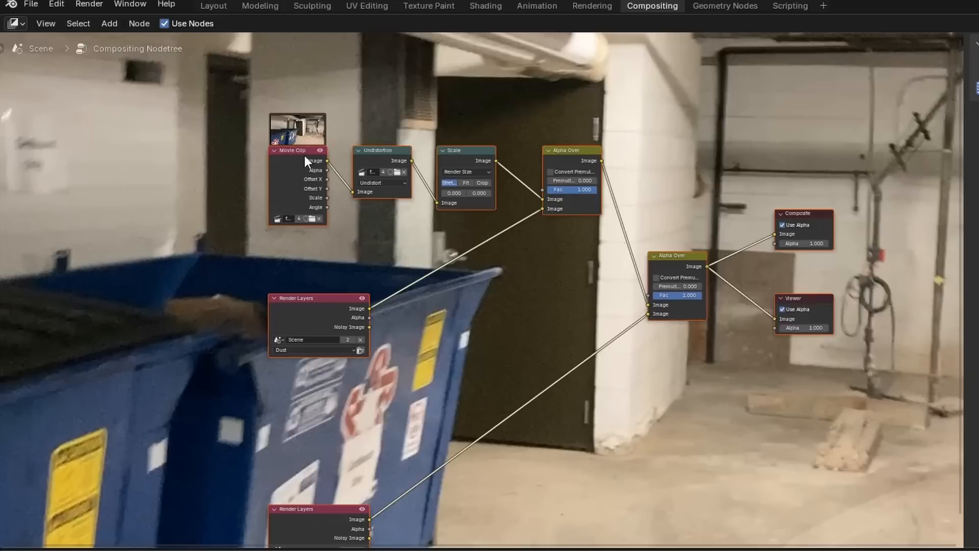
ctrl+shift+click(213, 109)
scroll(229, 117, up, 2)
ctrl+shift+click(445, 171)
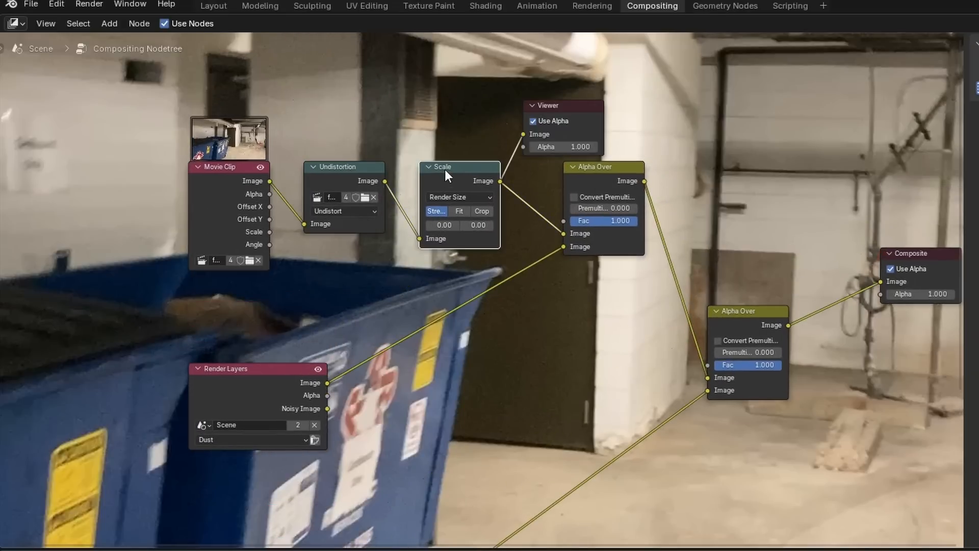
shift+click(327, 171)
key(ctrl+x)
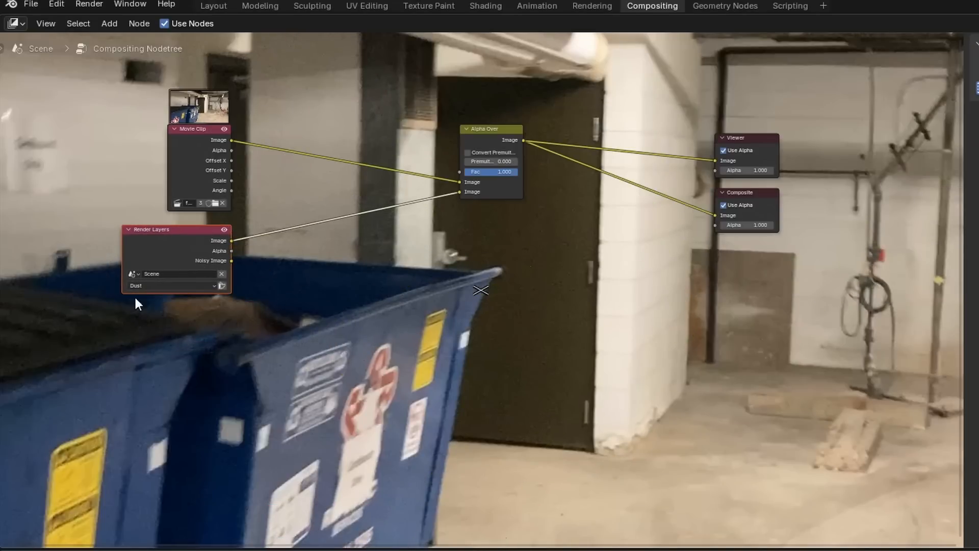
Step: Render the current frame and preview the Movie Clip, Render Layers and Alpha Over outputs in turn in the compositor
drag(220, 164, 384, 162)
scroll(345, 307, up, 2)
ctrl+shift+click(306, 203)
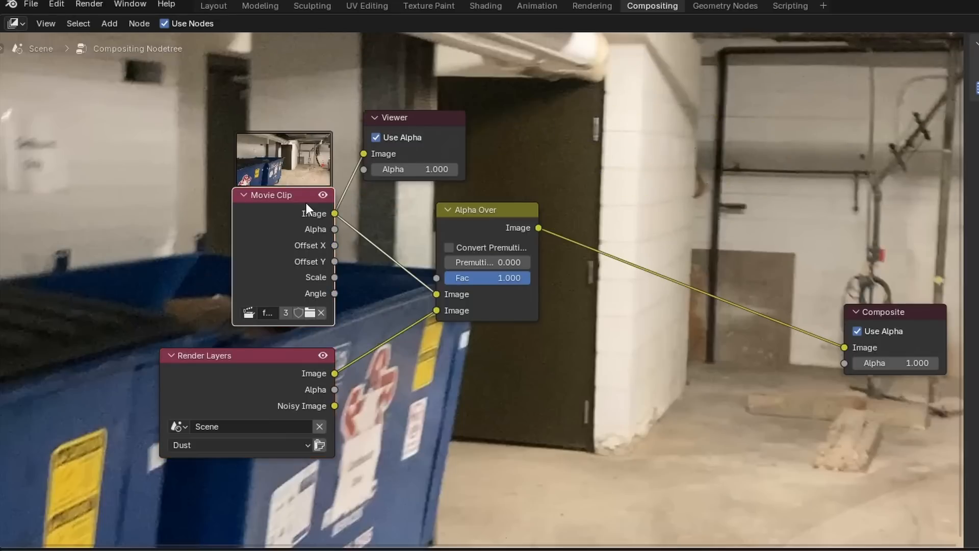
ctrl+shift+click(298, 374)
key(F12)
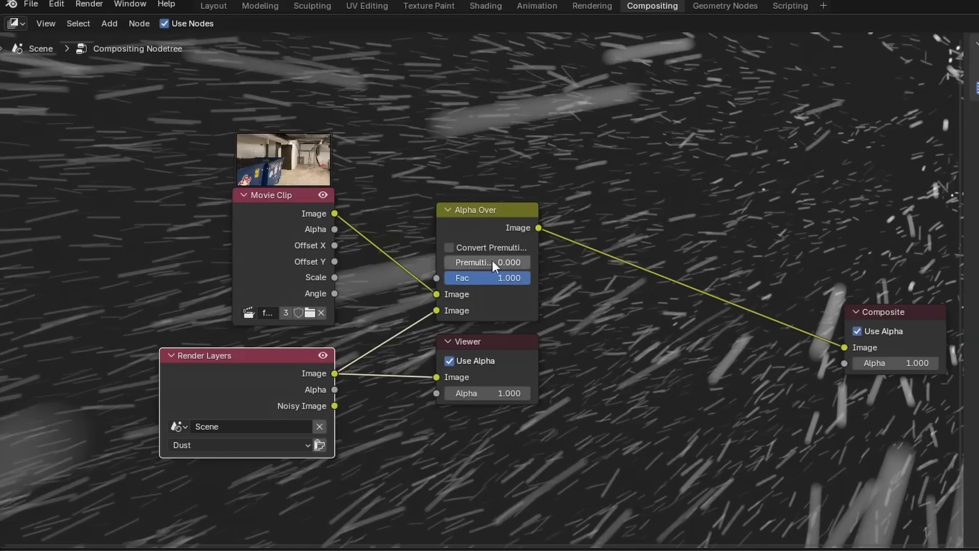
ctrl+shift+click(502, 225)
Step: Move the Viewer node close to Composite and shift the Render Layers node away from Alpha Over to make room
drag(687, 220, 589, 142)
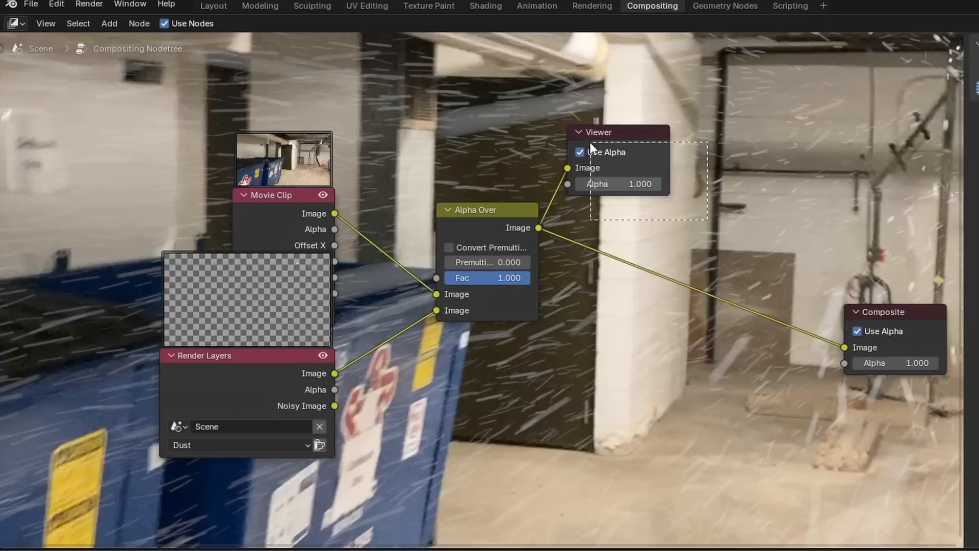
key(g)
click(819, 163)
middle_drag(147, 348, 545, 306)
drag(543, 309, 602, 351)
key(g)
click(268, 366)
Step: Insert a Mix Color node set to Multiply between Render Layers and Alpha Over
key(shift+a)
text(mi)
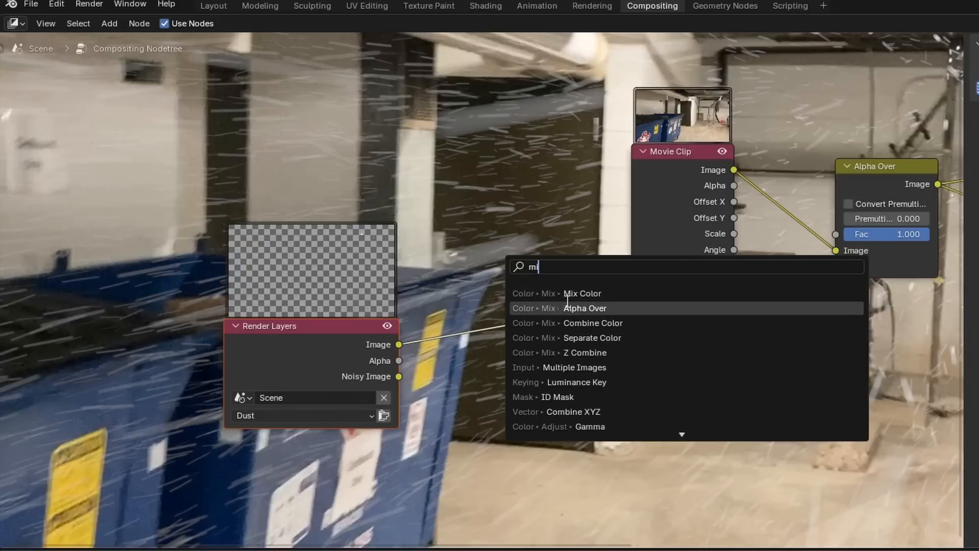
click(567, 294)
click(477, 307)
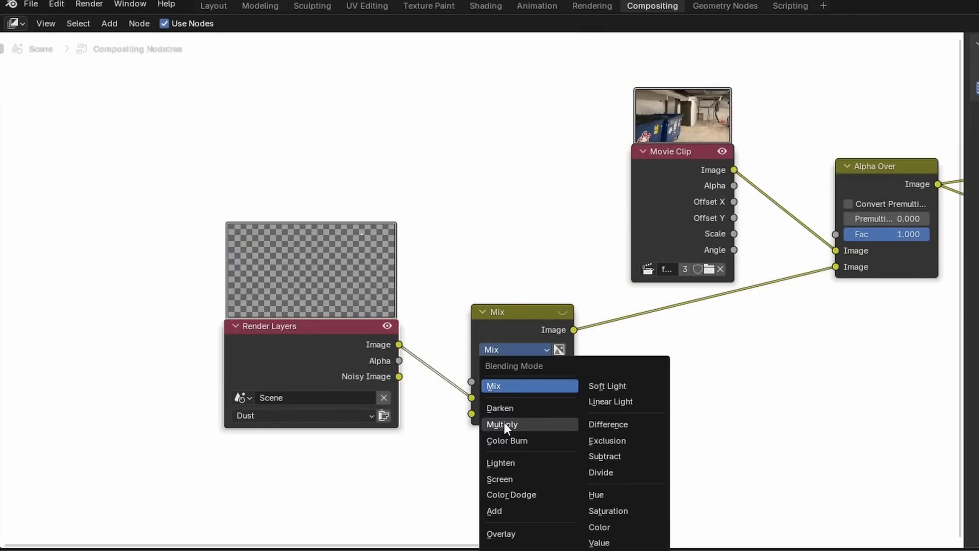
click(503, 423)
Step: Set the Multiply node's second color to a fully saturated orange and check the tinted dust on the backdrop
click(531, 414)
drag(583, 267, 559, 285)
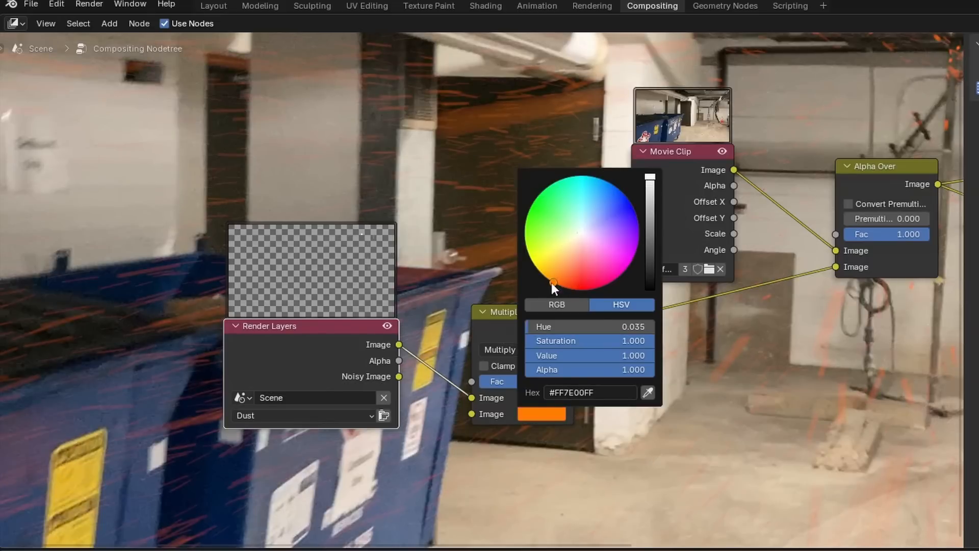
scroll(480, 289, down, 7)
middle_drag(542, 287, 412, 326)
key(v)
key(v)
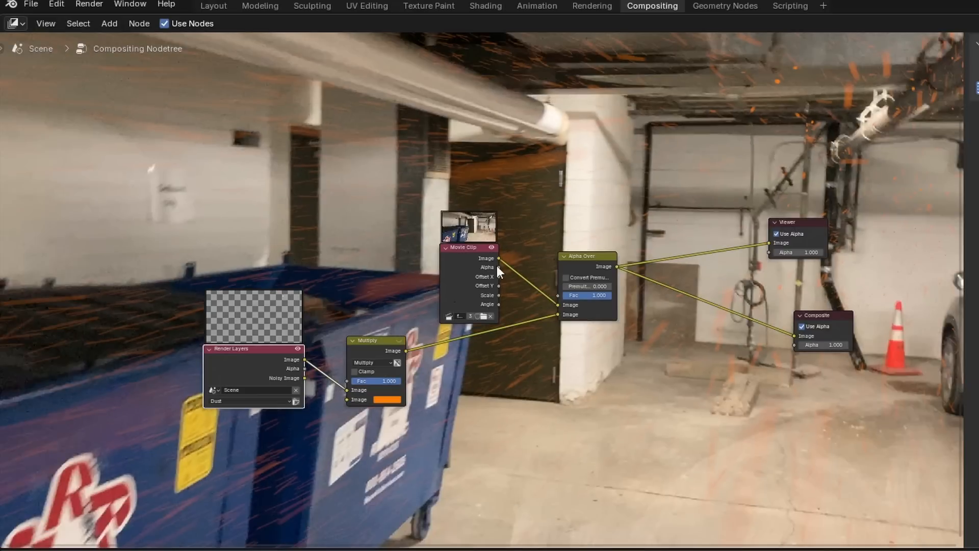
drag(497, 265, 380, 240)
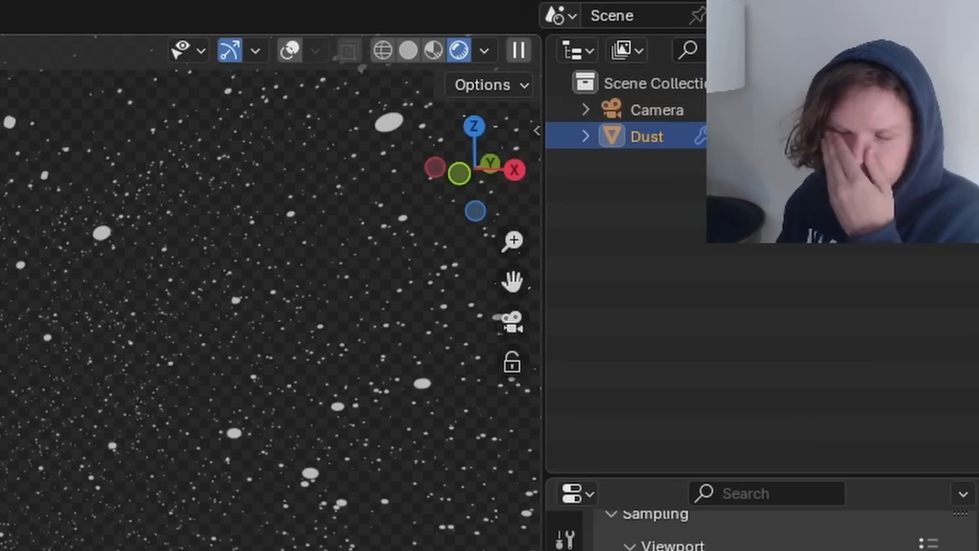
Step: Add a new view layer and name it Fog
click(937, 17)
click(873, 96)
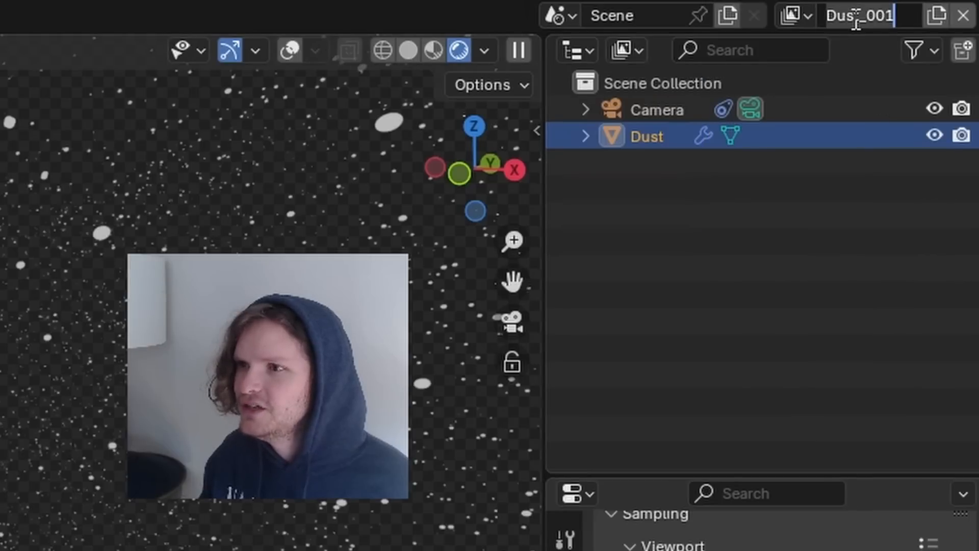
Step: Move the Dust object into a new collection named Dust
click(620, 140)
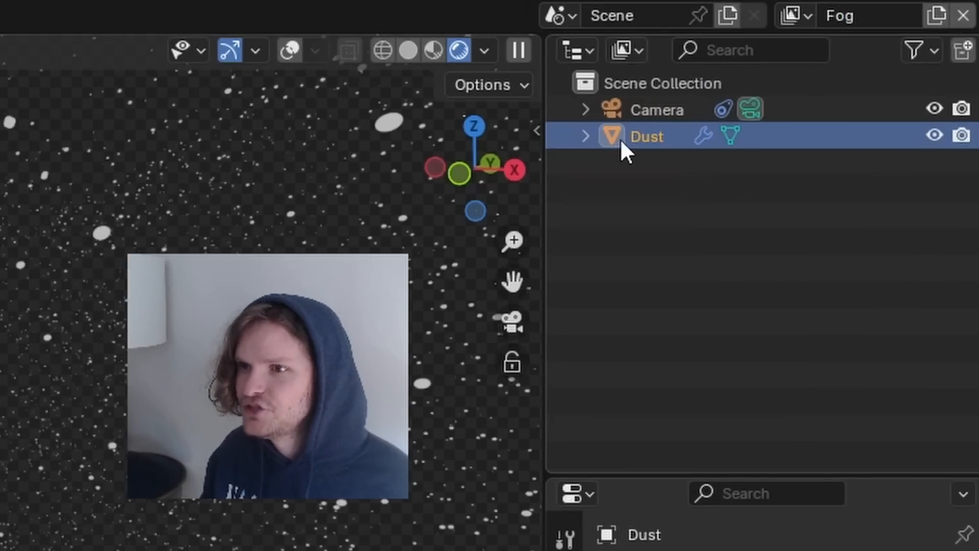
key(m)
click(655, 129)
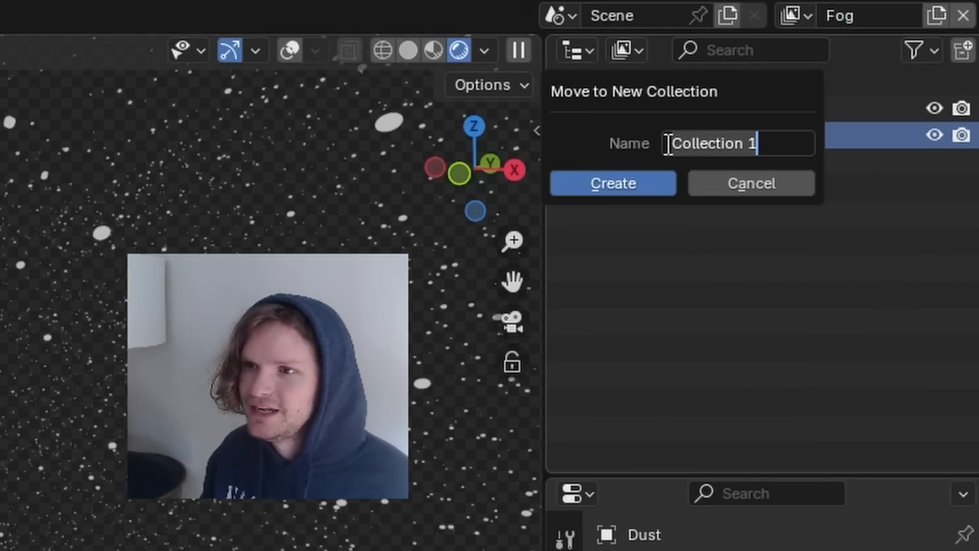
text(Dust)
key(Return)
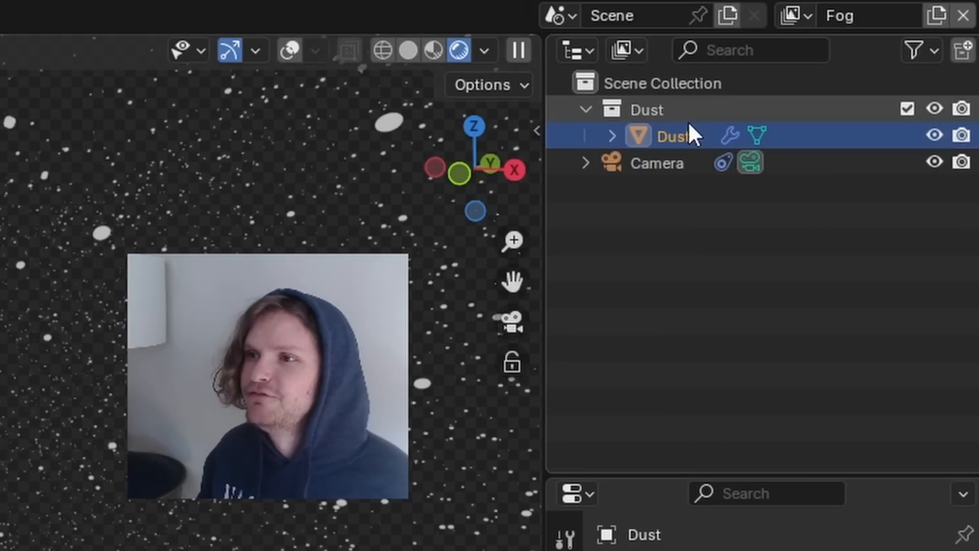
Step: Exclude the Dust collection from the Fog view layer and compare the Dust and Fog view layers
click(650, 108)
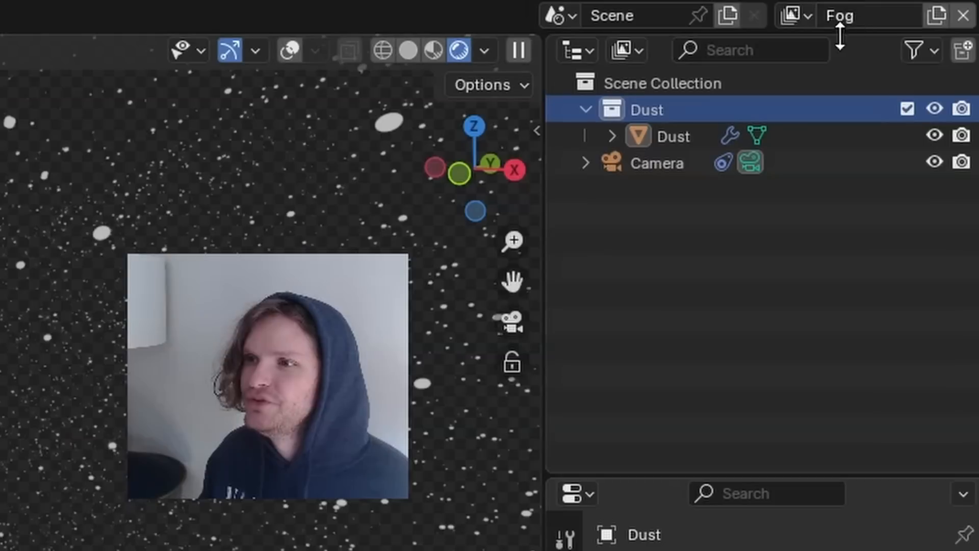
key(e)
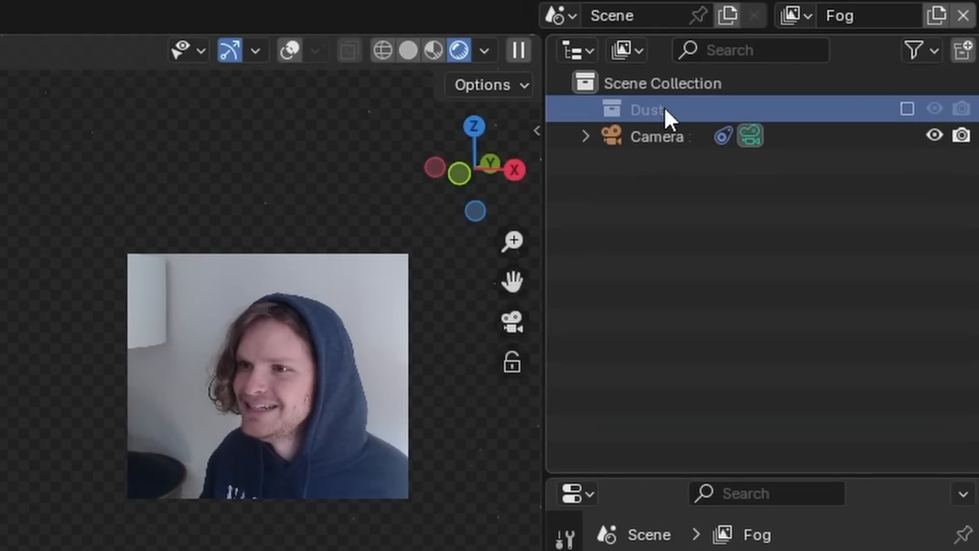
click(792, 15)
click(612, 56)
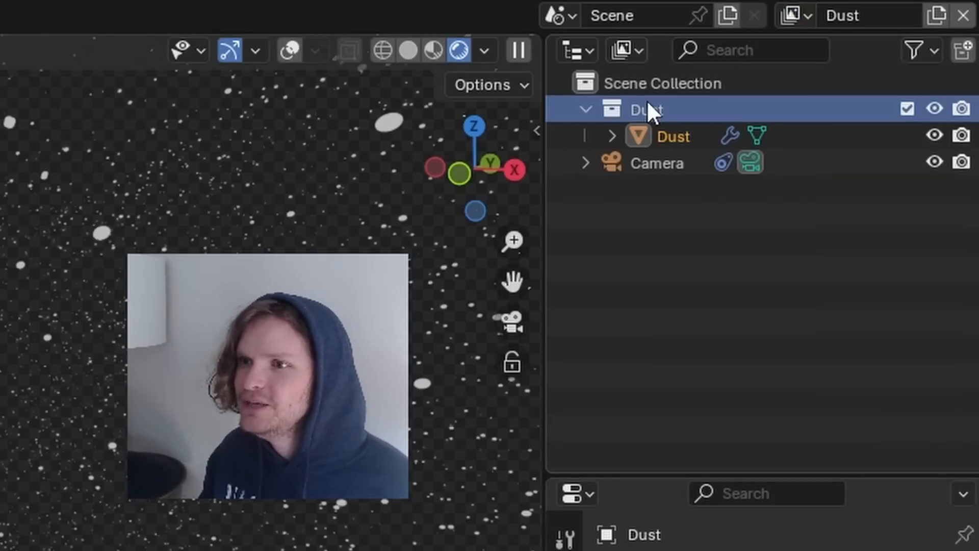
click(791, 15)
click(702, 81)
click(812, 16)
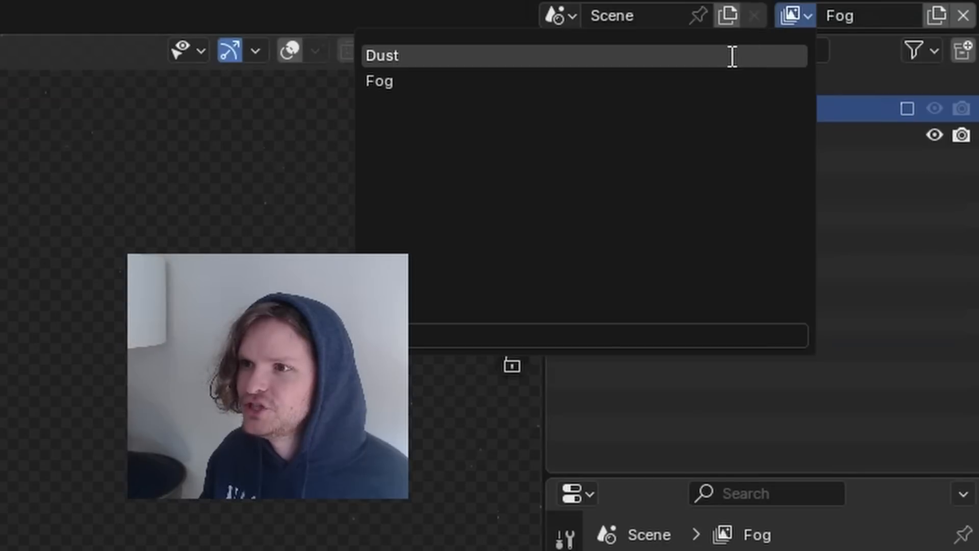
Step: In the Dust view layer, add a cube and move it into a new collection named Fog
click(732, 55)
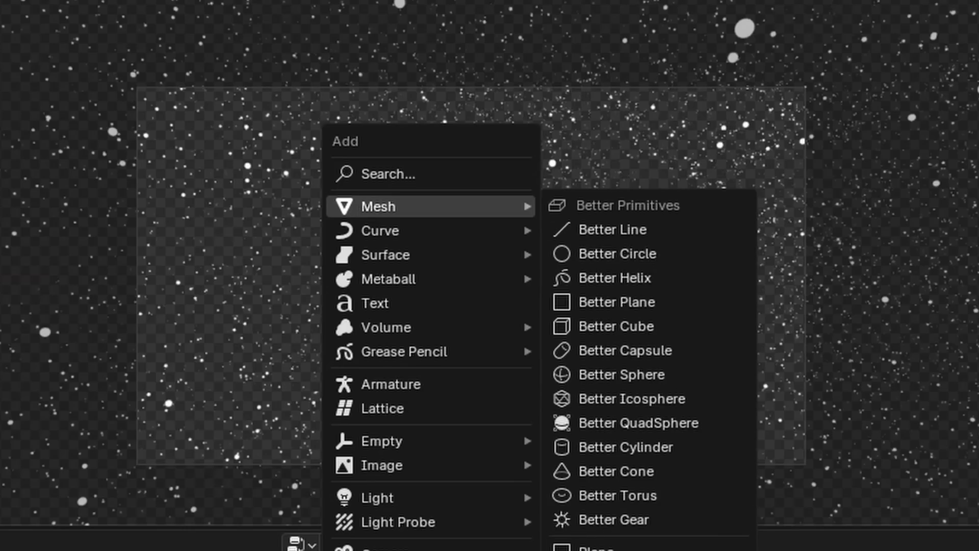
click(595, 550)
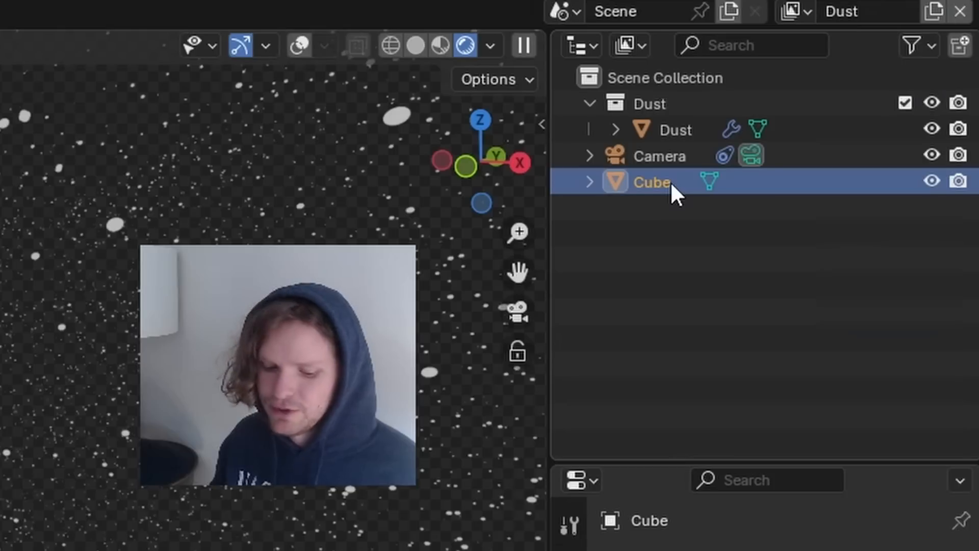
key(m)
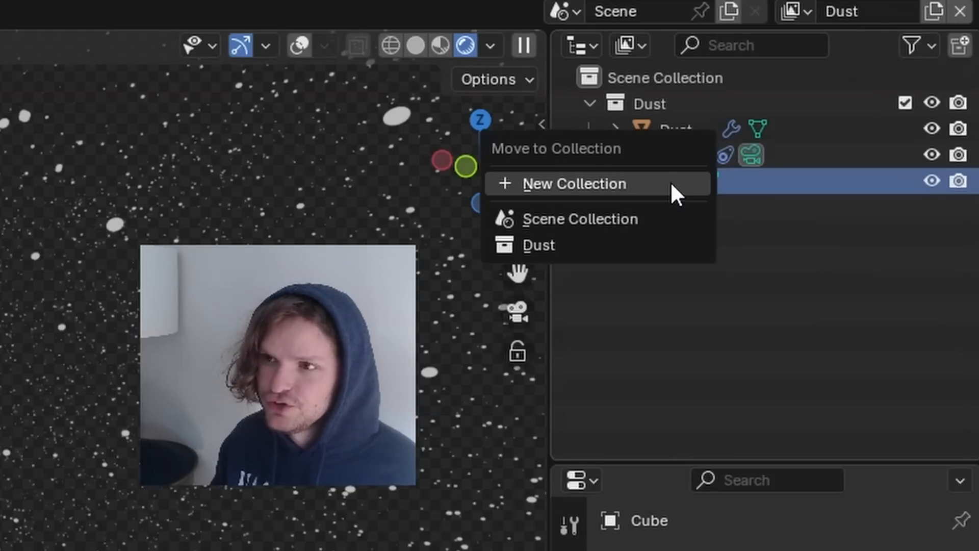
click(670, 182)
text(Fog)
key(Return)
Step: Exclude the Fog collection from the Dust view layer and make the Fog view layer active
click(628, 157)
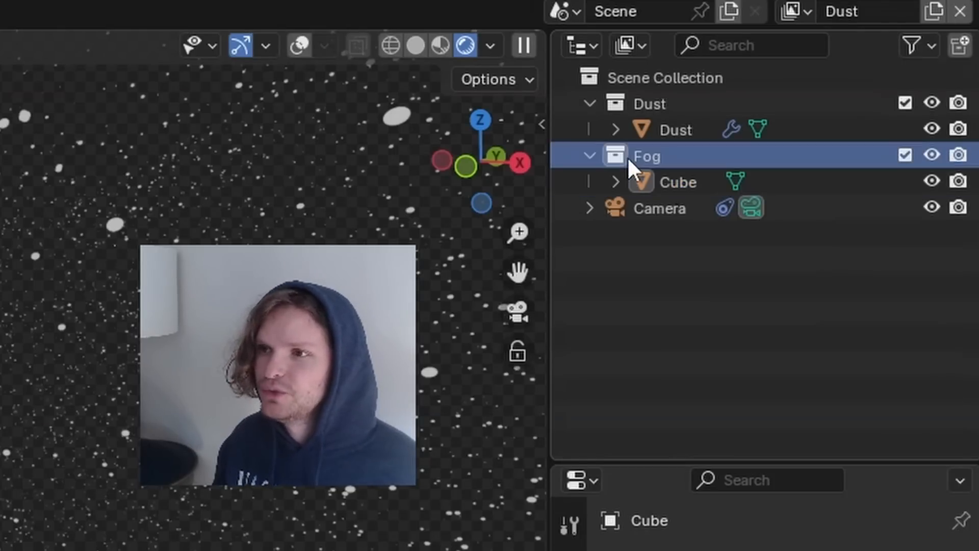
key(e)
click(794, 11)
click(596, 76)
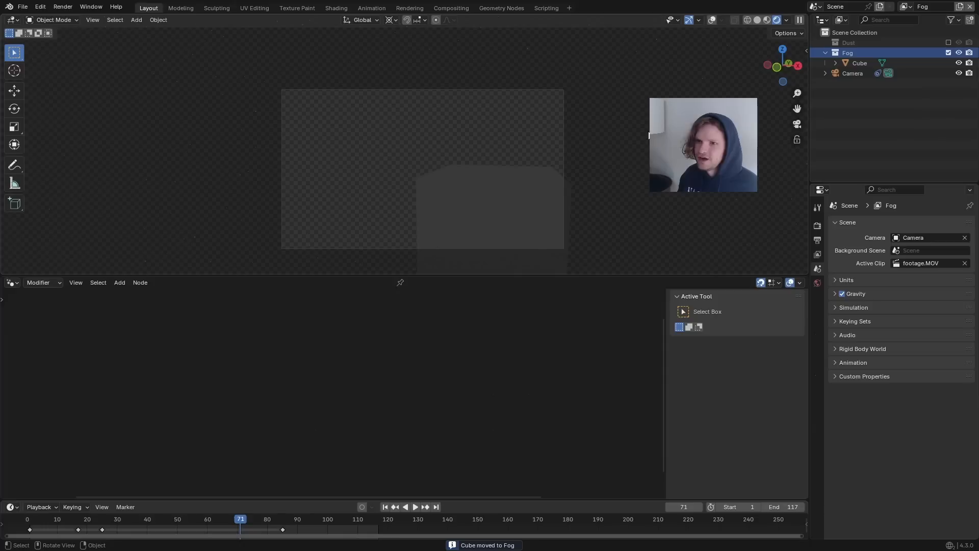
Step: Scale up the cube's mesh in Edit Mode and return to Object Mode
key(Tab)
key(s)
click(597, 138)
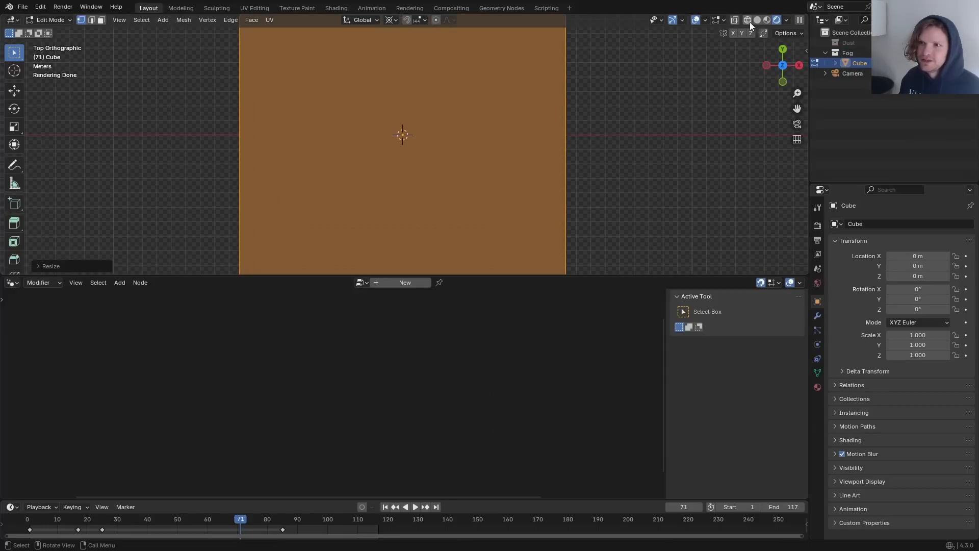
click(748, 21)
key(Tab)
Step: Give the cube a new material with a Principled Volume node connected to the Material Output's Volume input
click(404, 283)
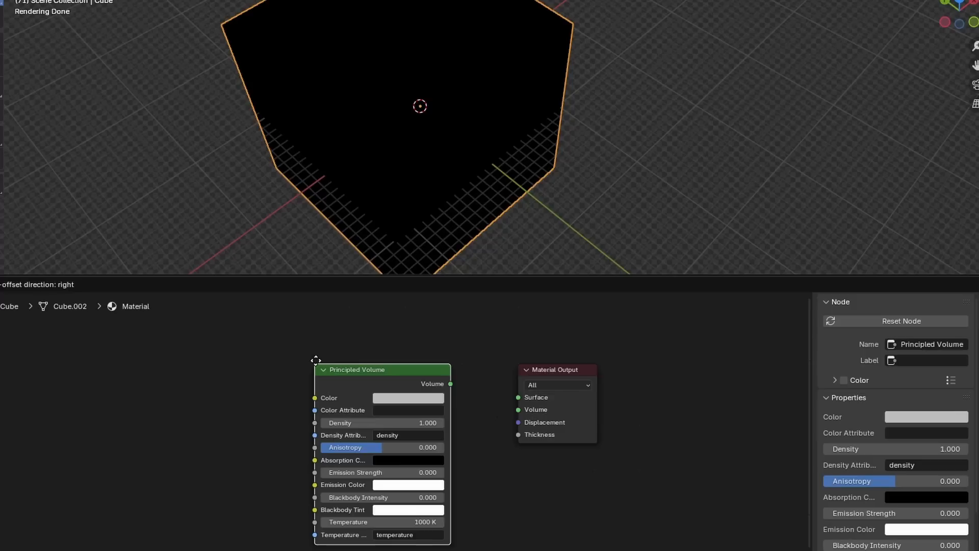
click(315, 360)
drag(515, 415, 515, 414)
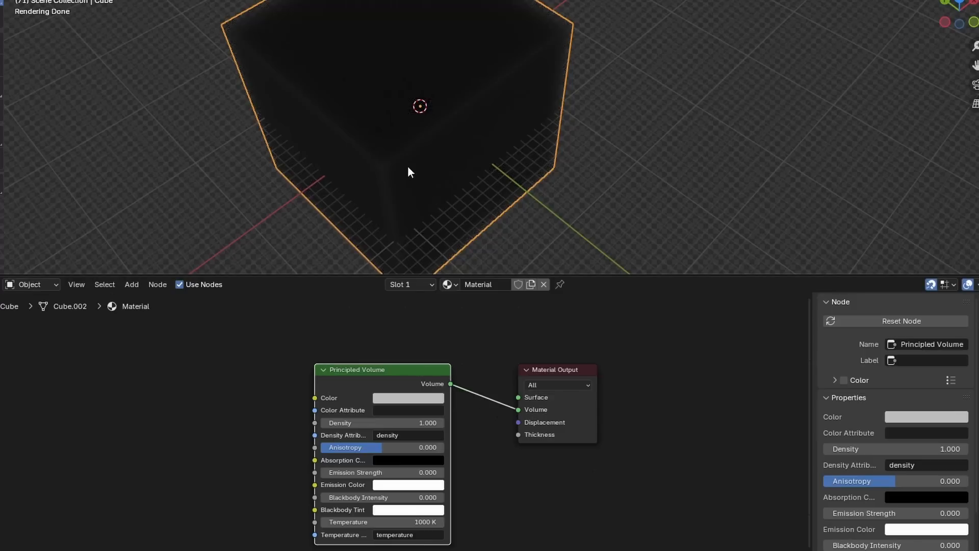
middle_drag(408, 166, 428, 137)
Step: Set the Principled Volume density to 0.1
click(402, 422)
text(.1)
key(Return)
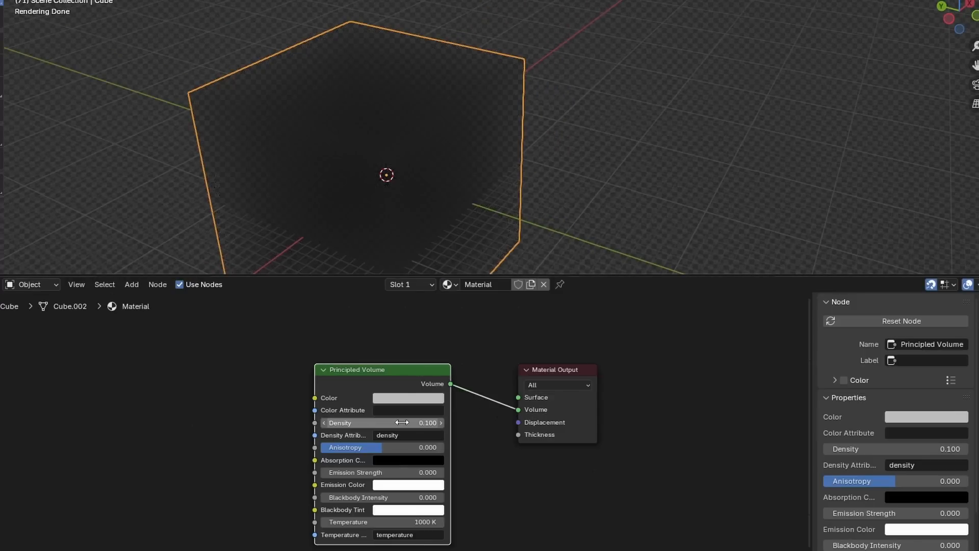
drag(403, 422, 393, 422)
key(ctrl+z)
Step: Add a Sun light and move it up to the top of the fog cube
shift+middle_drag(353, 187, 399, 167)
key(shift+a)
mouse_move(399, 323)
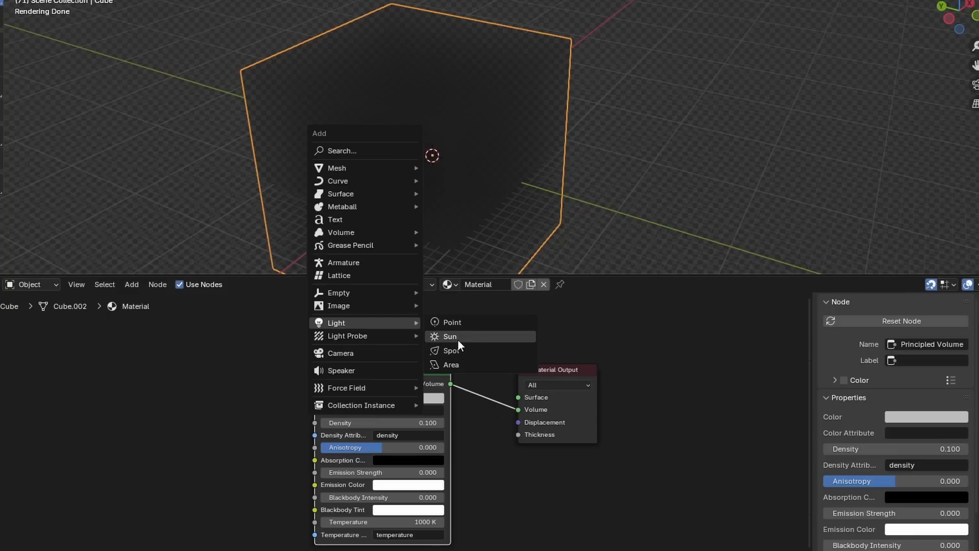
click(458, 341)
key(g)
click(450, 58)
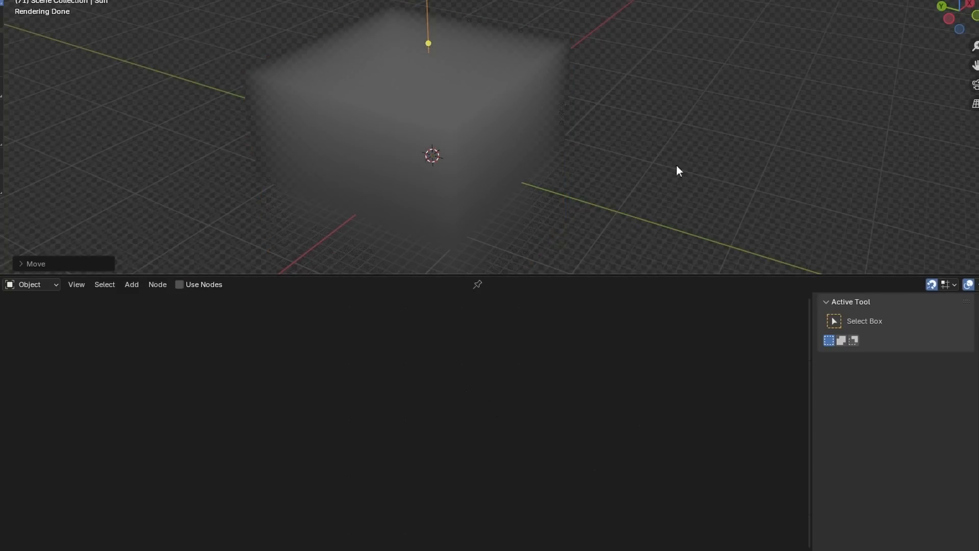
Step: Add a Noise Texture to the cube's material and connect its Fac output to the Principled Volume's Density
click(522, 112)
middle_drag(522, 112, 412, 125)
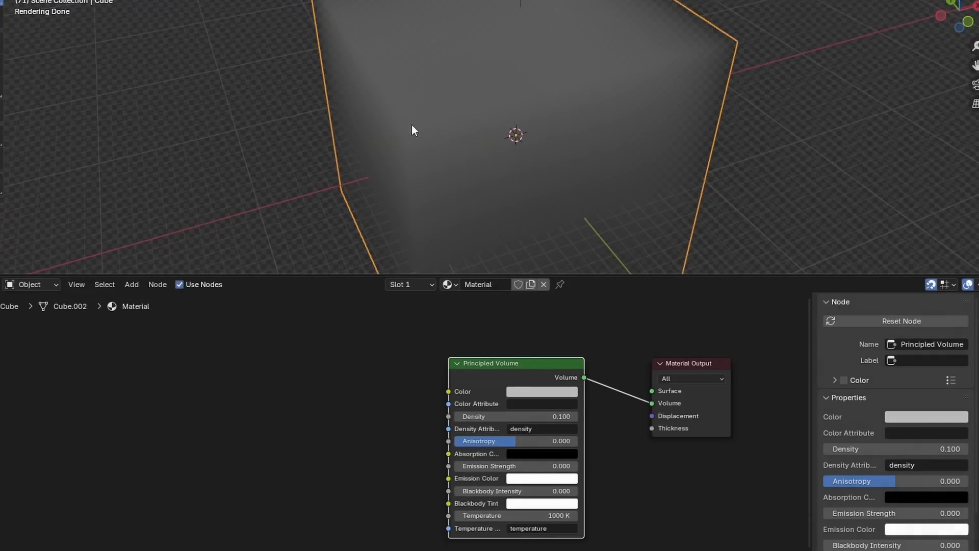
scroll(399, 366, up, 2)
key(shift+a)
text(nois)
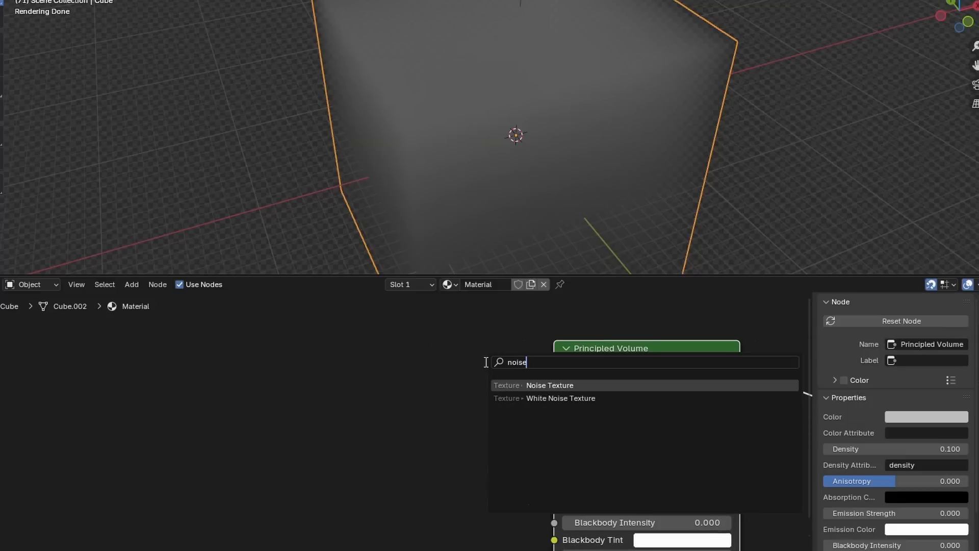
text(e)
key(Return)
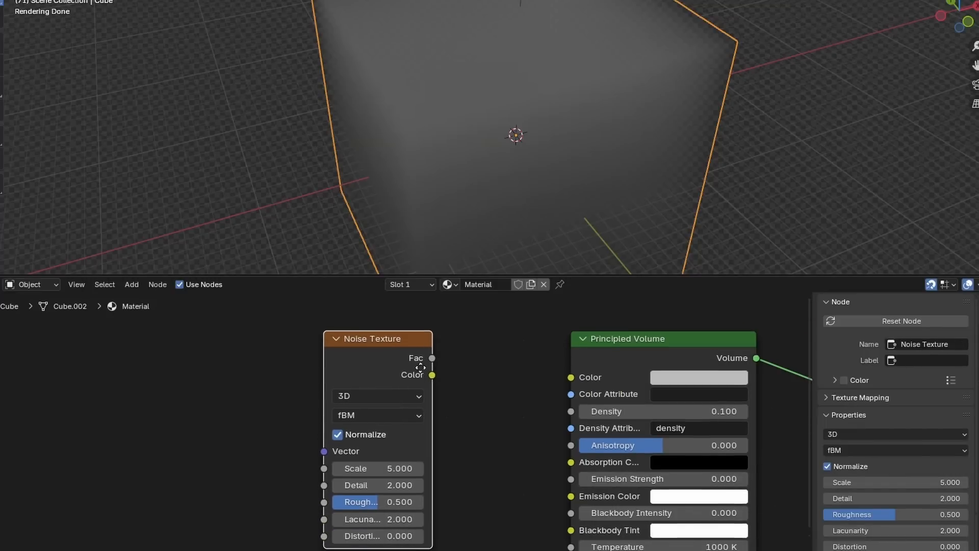
click(300, 365)
drag(582, 407, 583, 409)
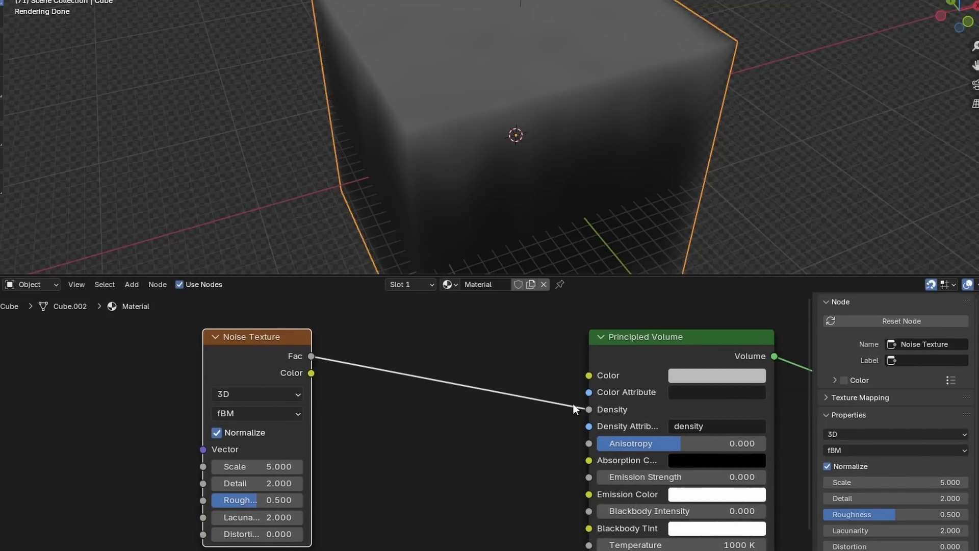
Step: Turn off Normalize on the Noise Texture and raise its Detail to 8 and Roughness to about 0.89
click(217, 432)
middle_drag(525, 166, 550, 142)
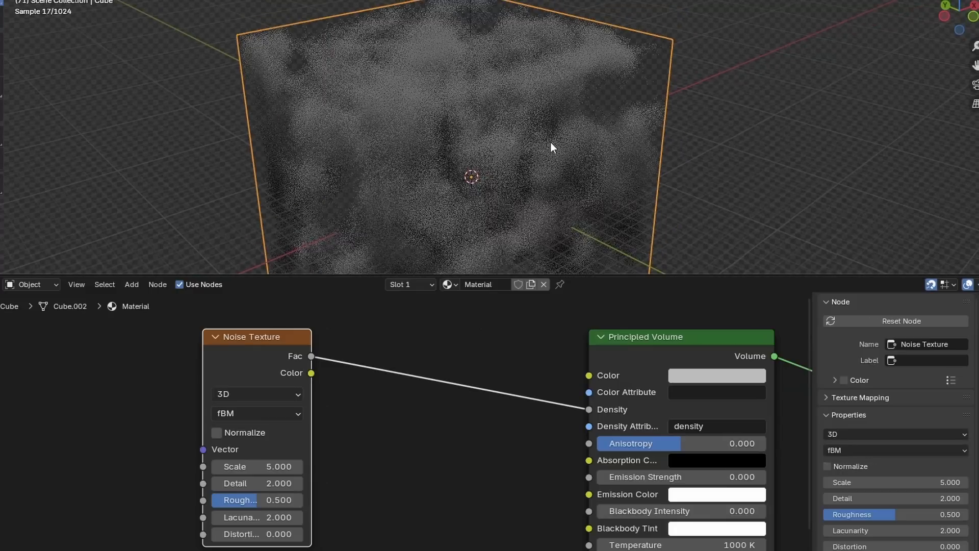
middle_drag(308, 462, 387, 433)
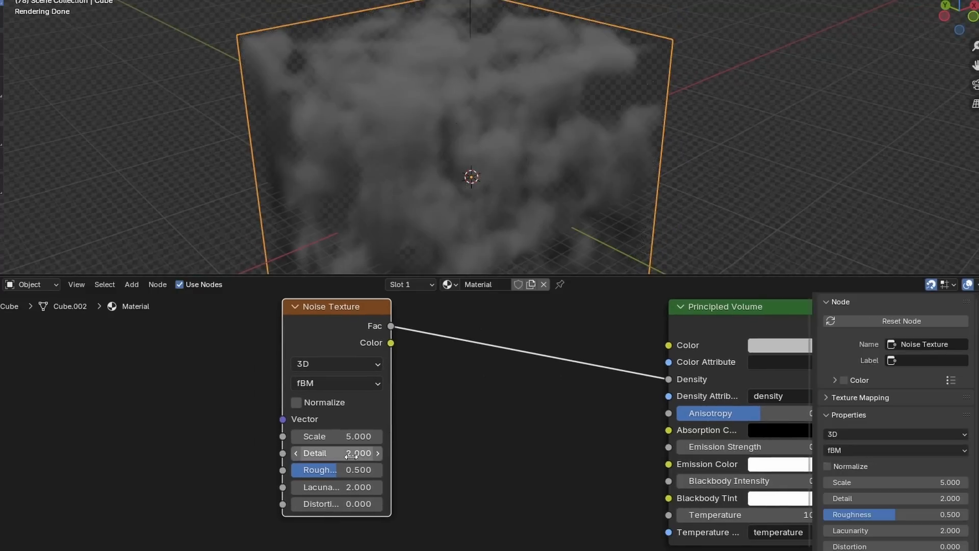
drag(351, 455, 424, 463)
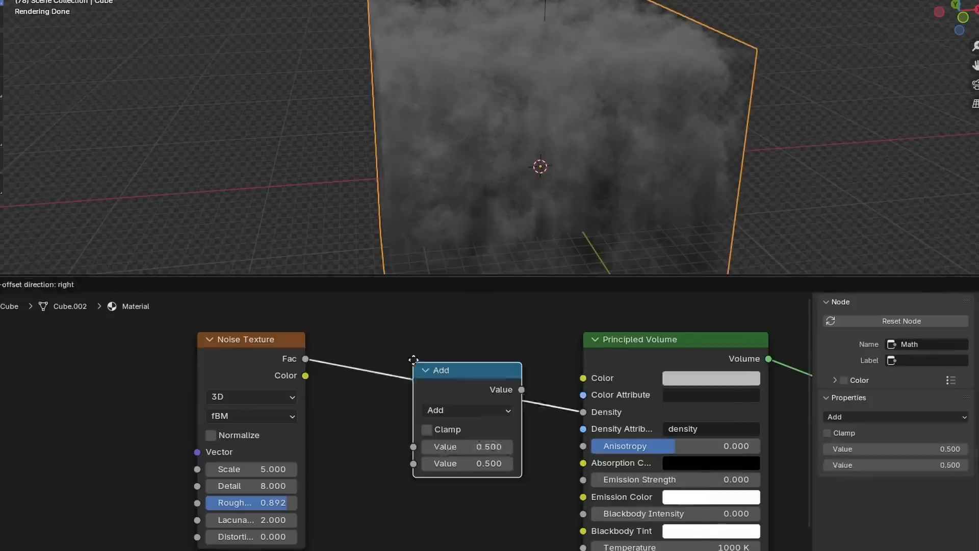
Step: Insert a Math node set to Multiply between the Noise Texture's Fac and the volume's Density, with a value of 0.5
click(451, 408)
click(448, 253)
drag(469, 463, 176, 463)
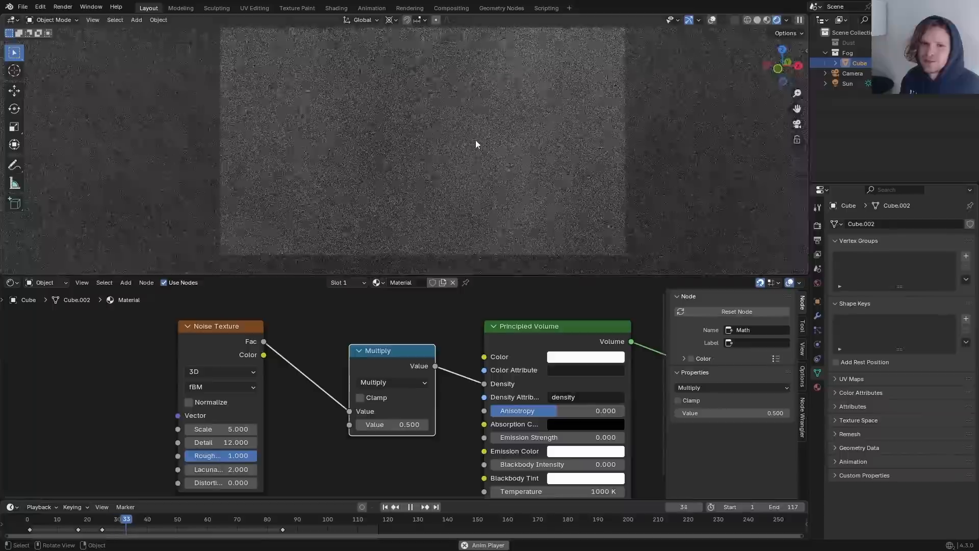
Step: In the compositor, duplicate the Render Layers node and set the copy's layer to Fog
click(564, 3)
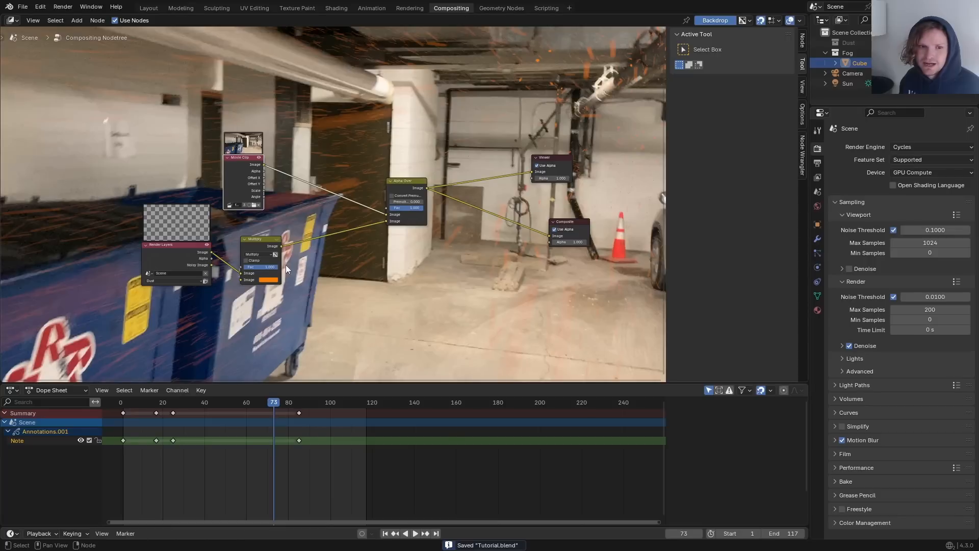
scroll(285, 265, up, 3)
click(124, 272)
key(shift+d)
click(388, 333)
scroll(388, 333, up, 6)
middle_drag(388, 333, 304, 257)
click(281, 309)
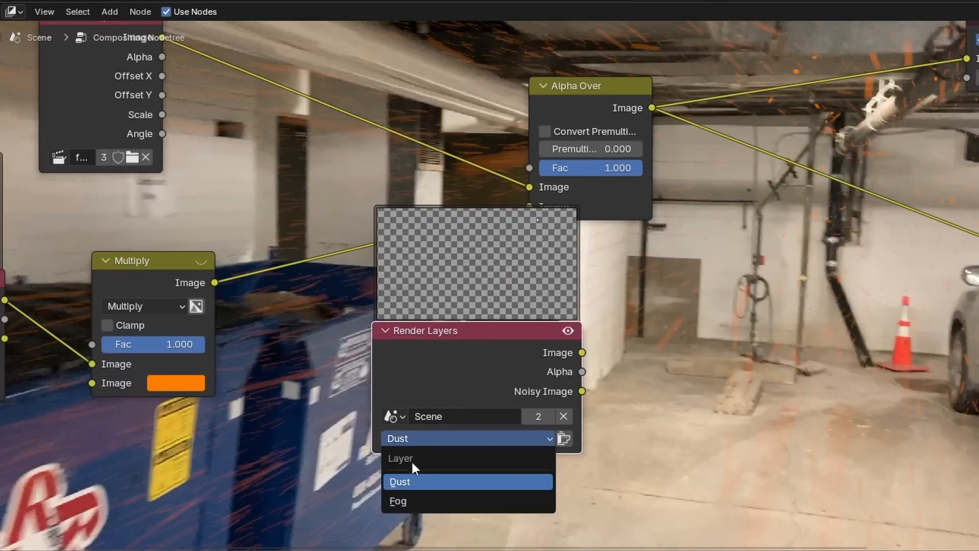
click(398, 501)
Step: Render the current frame and place the Fog Render Layers node below the Dust one
key(F12)
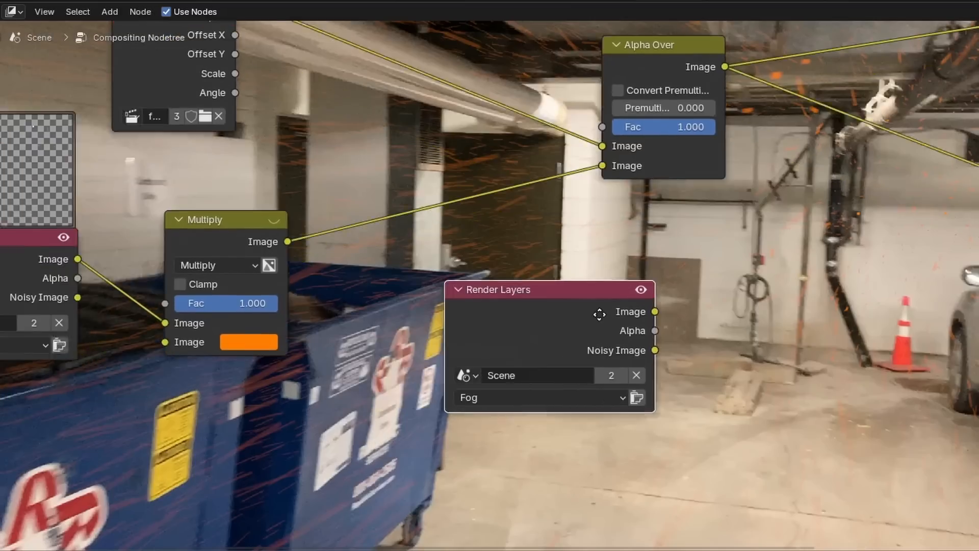
middle_drag(598, 313, 602, 302)
scroll(601, 301, down, 4)
drag(601, 301, 160, 392)
Step: Preview the Dust layer, the Fog layer and the Alpha Over result in turn on the backdrop
ctrl+shift+click(154, 280)
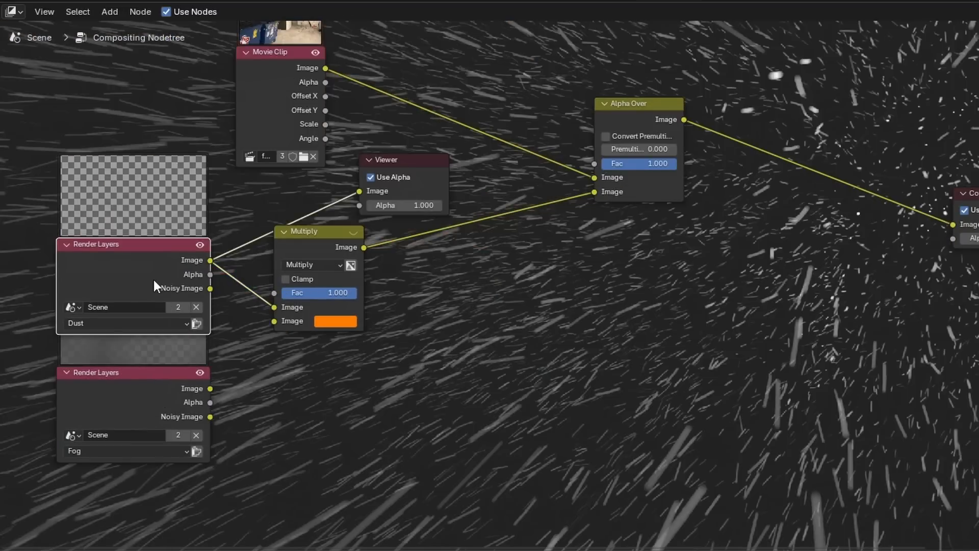
ctrl+shift+click(169, 388)
middle_drag(627, 240, 397, 335)
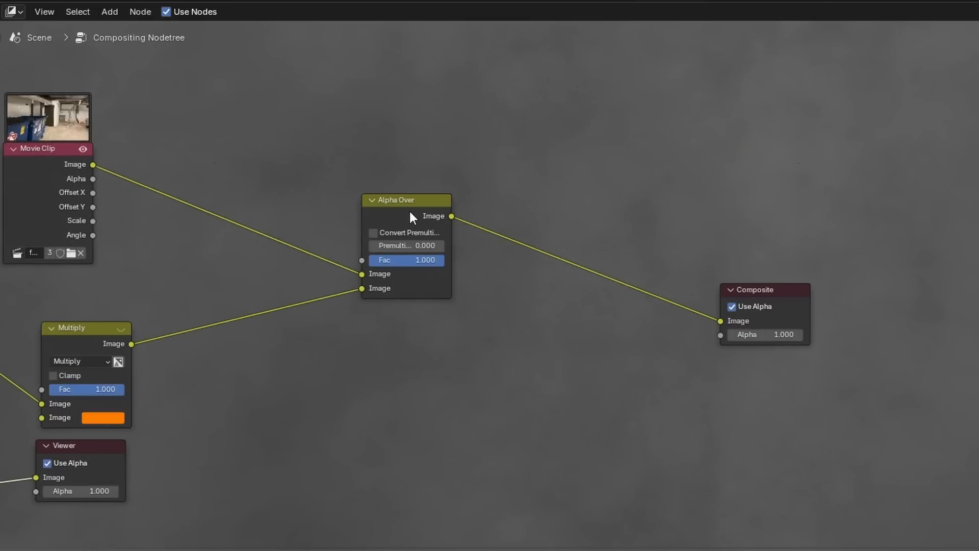
ctrl+shift+click(408, 210)
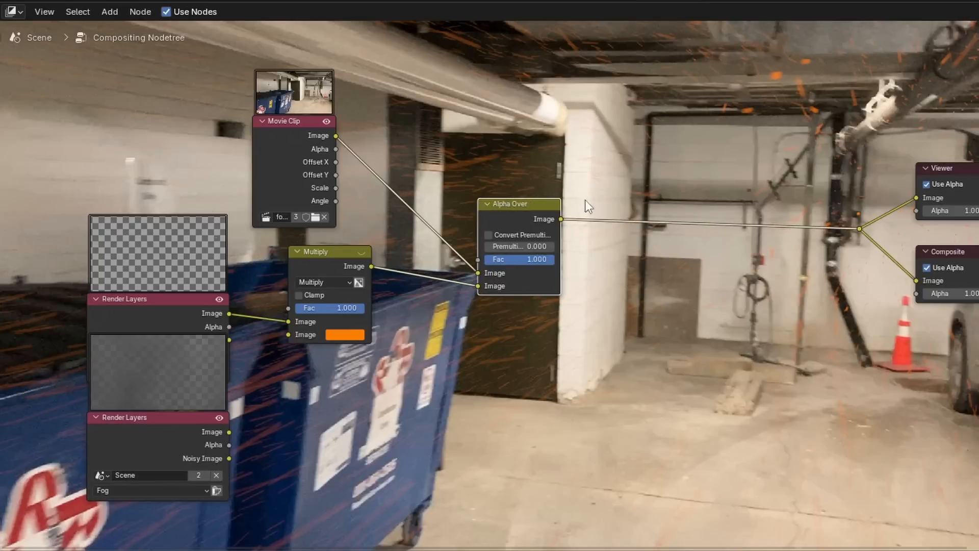
Step: Insert a Mix Color node after Alpha Over, ahead of the Viewer and Composite nodes
key(shift+a)
text(mix)
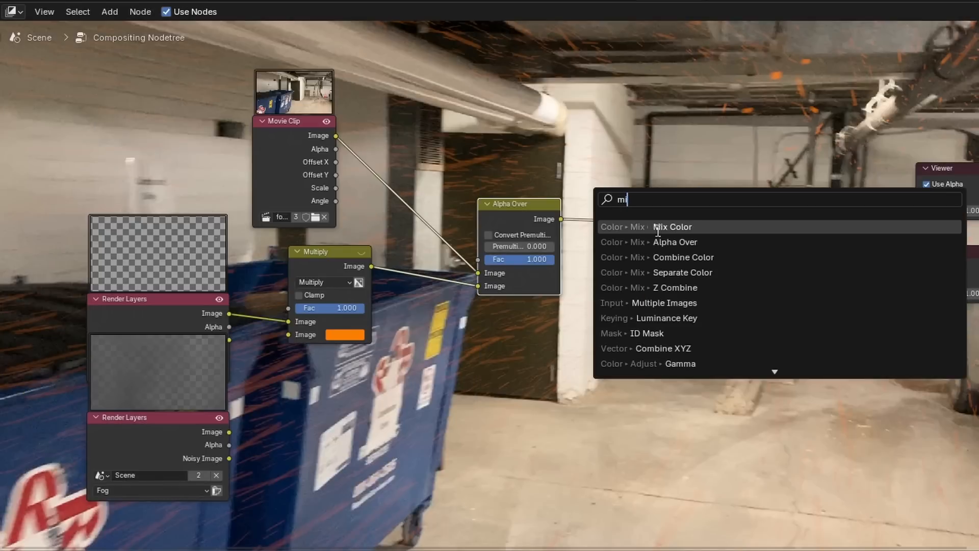
key(Return)
click(653, 231)
Step: Set the Mix node's second color to orange #FFA460 and drive its Fac with the Fog Render Layers' Image output
drag(167, 416, 356, 404)
click(689, 322)
click(709, 209)
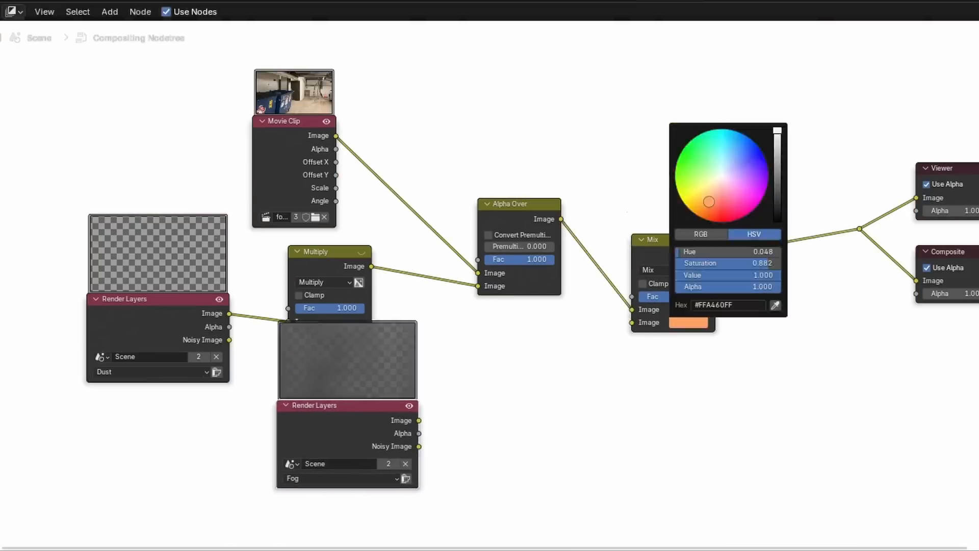
drag(419, 420, 449, 352)
drag(633, 296, 632, 297)
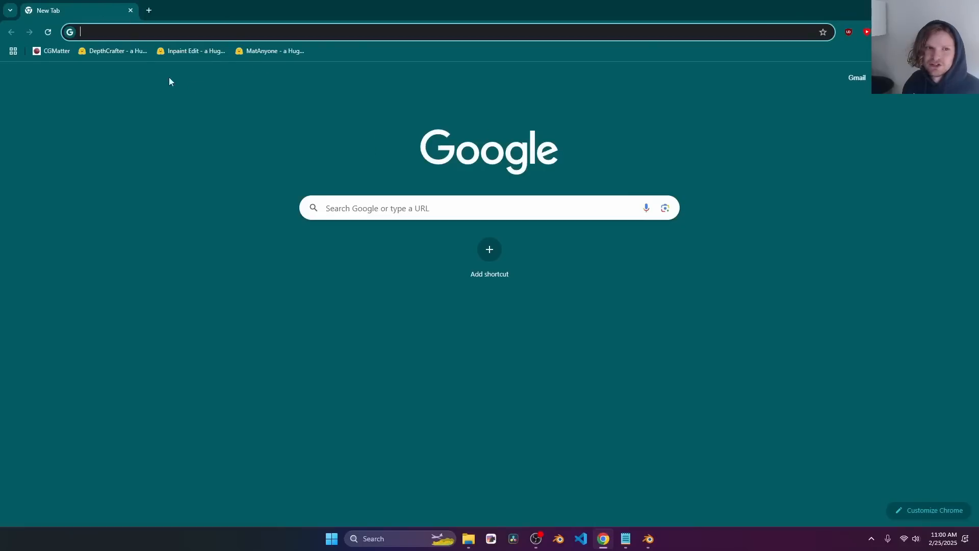
Step: Open the bookmarked DepthCrafter Hugging Face space in Chrome and highlight DepthCrafter in its address
click(126, 52)
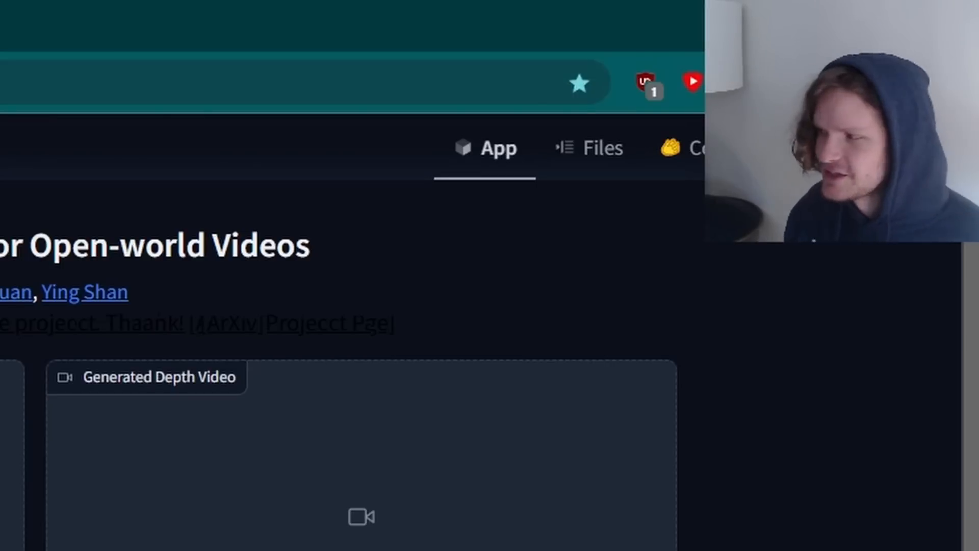
drag(770, 108, 623, 122)
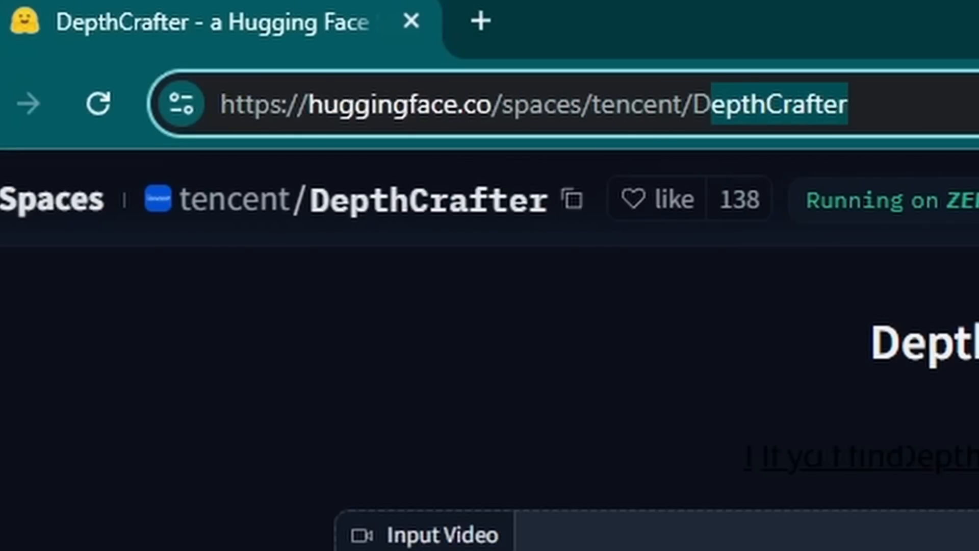
Step: Open DepthCrafter's GitHub repository in a new tab, look through its README and play the depth comparison demo video
middle_click(437, 125)
click(215, 7)
scroll(228, 213, down, 15)
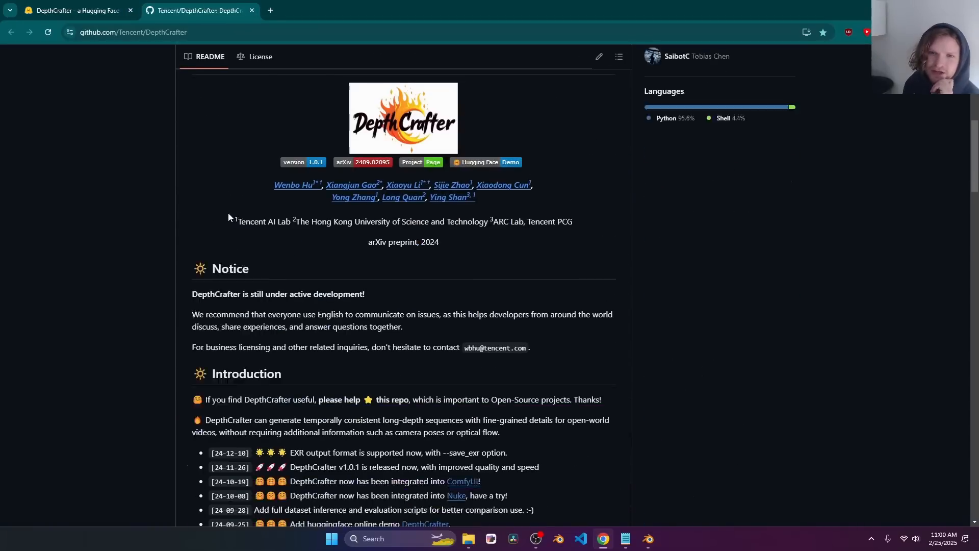
scroll(392, 289, down, 4)
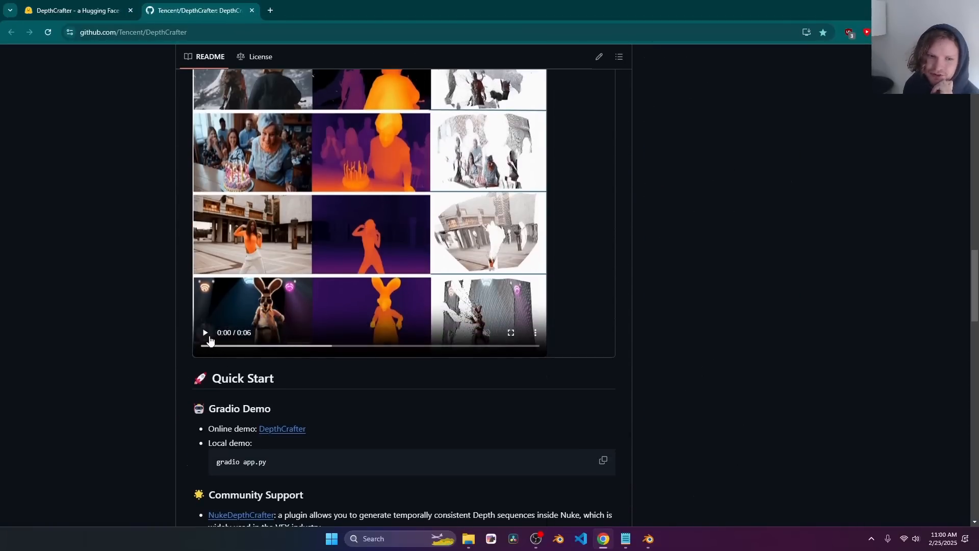
click(205, 332)
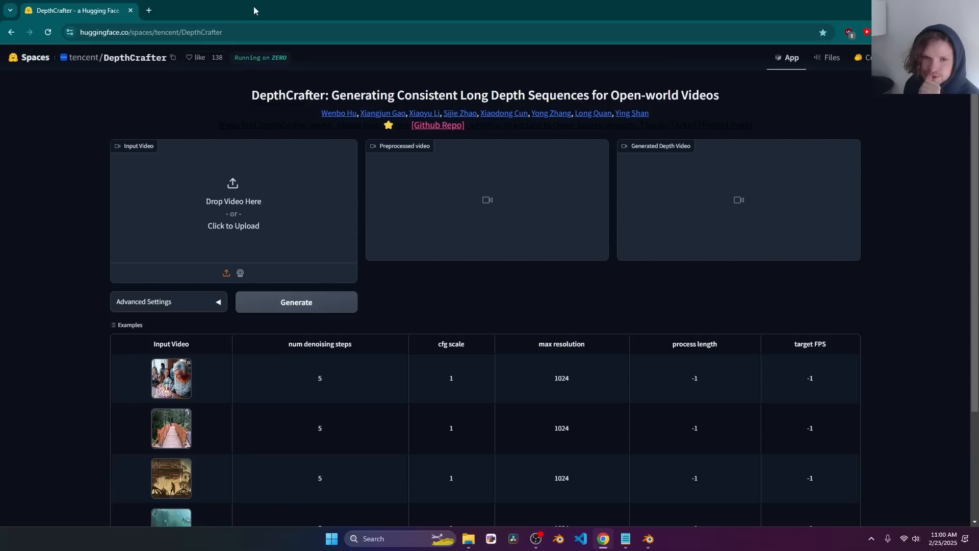
Step: Load the parking garage footage into the DepthCrafter space as the input video
drag(497, 306, 237, 230)
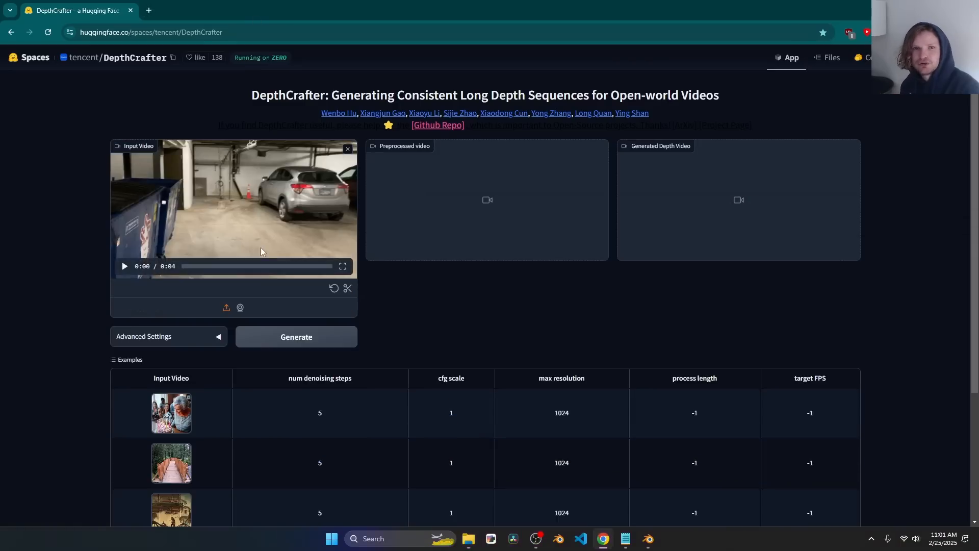
Step: Preview the start of the input clip and set the target FPS to 30 in the advanced settings
click(125, 266)
click(124, 265)
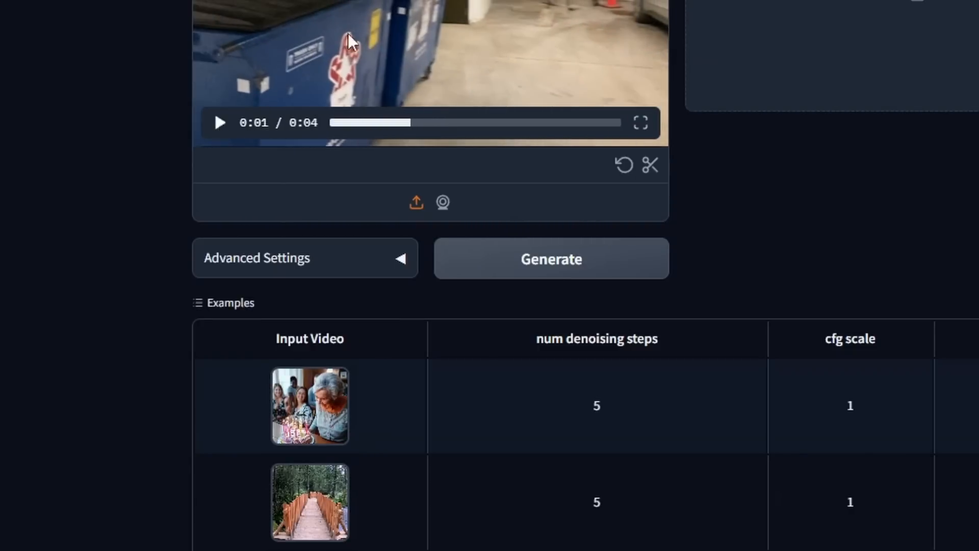
click(368, 267)
scroll(368, 267, down, 2)
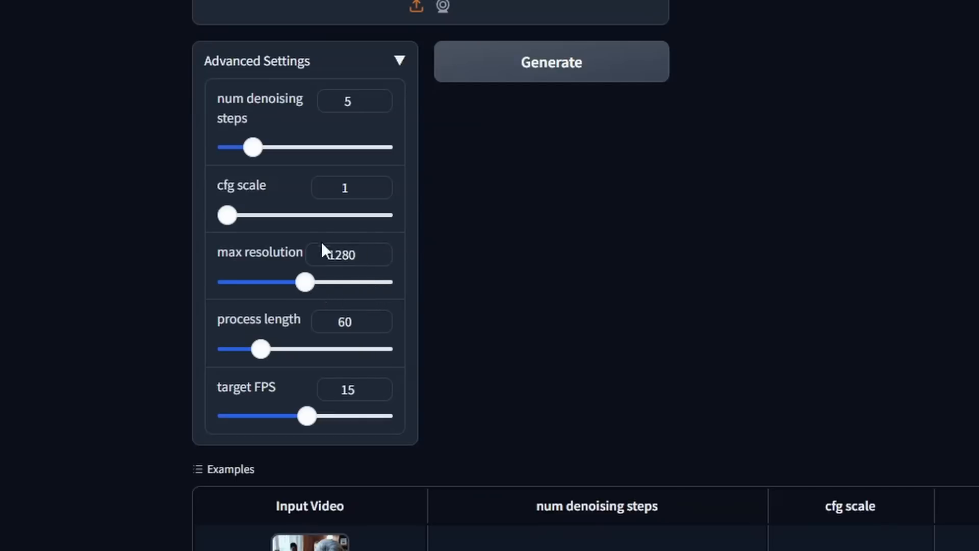
scroll(301, 505, up, 2)
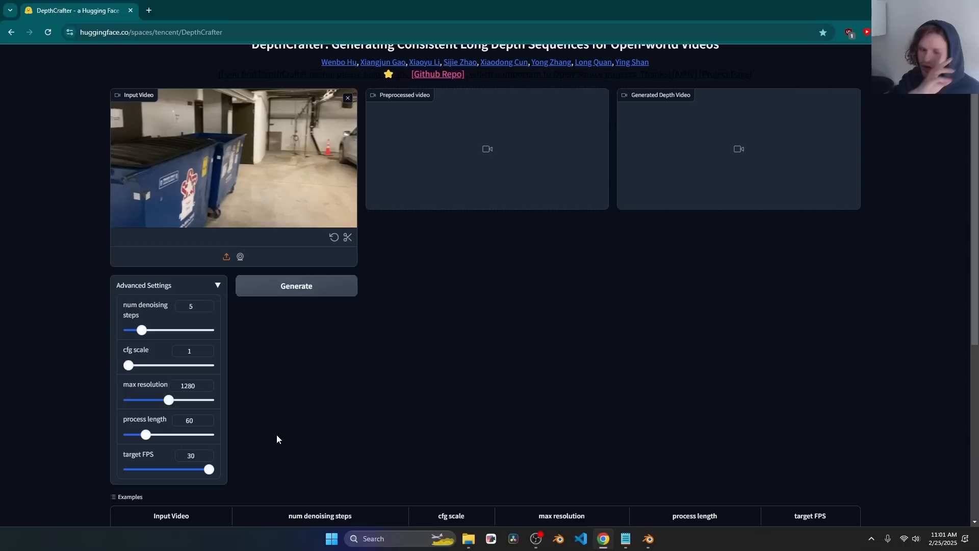
Step: Generate the depth video from the clip and view the result full screen
scroll(276, 439, up, 1)
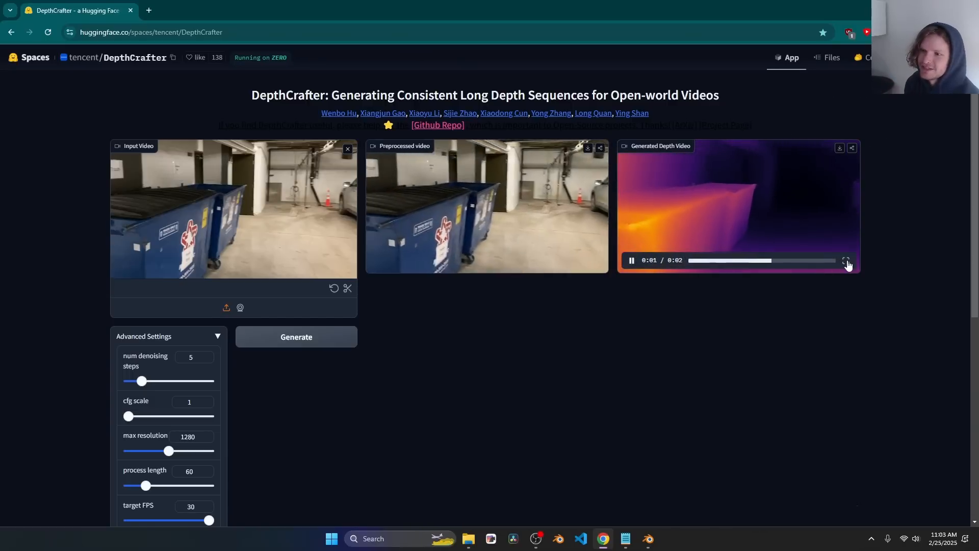
click(849, 261)
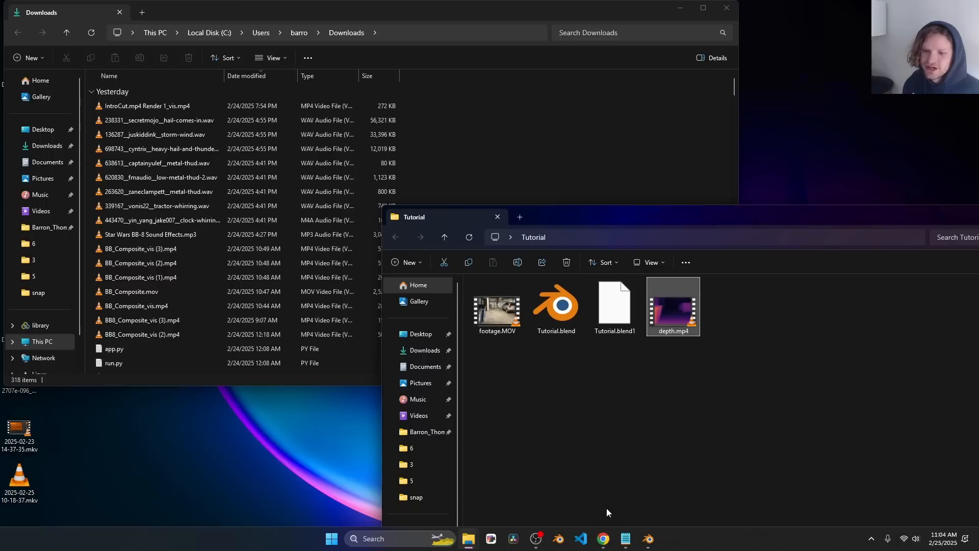
Step: Switch to Blender and bring depth.mp4 from the Tutorial folder into the compositor as a node
click(648, 543)
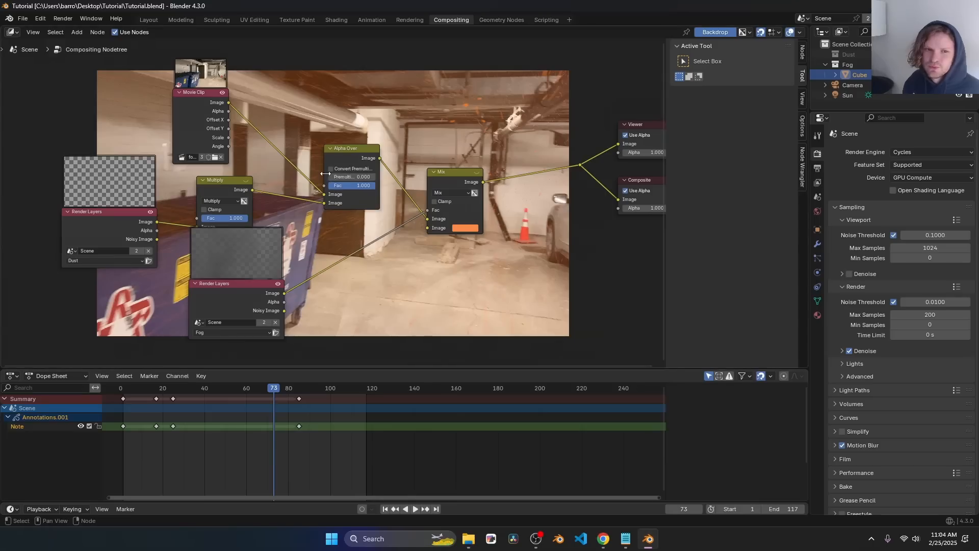
middle_drag(225, 152, 335, 216)
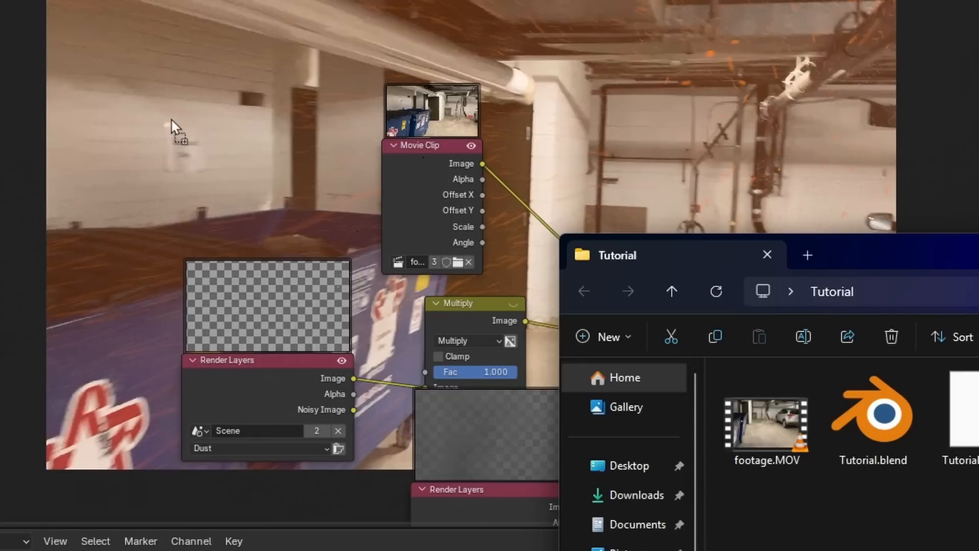
drag(171, 120, 155, 106)
Step: Move the Movie Clip node up and align the depth.mp4 node directly beneath it
drag(304, 115, 232, 85)
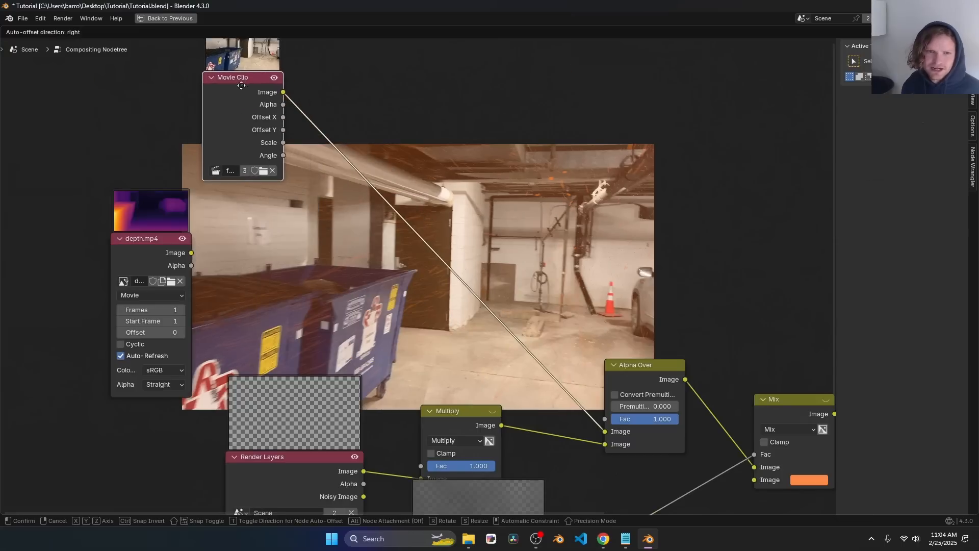
middle_drag(241, 199, 266, 237)
drag(272, 194, 247, 147)
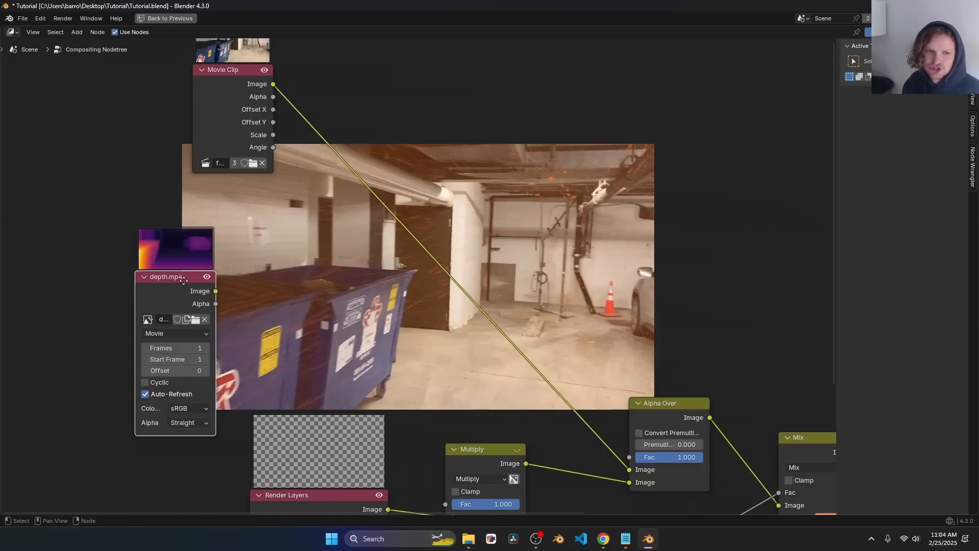
drag(183, 280, 240, 234)
Step: Stack the Dust and Fog Render Layers nodes beneath depth.mp4 to form one column of inputs
scroll(280, 331, down, 5)
middle_drag(345, 430, 329, 342)
scroll(326, 351, up, 3)
drag(313, 372, 254, 362)
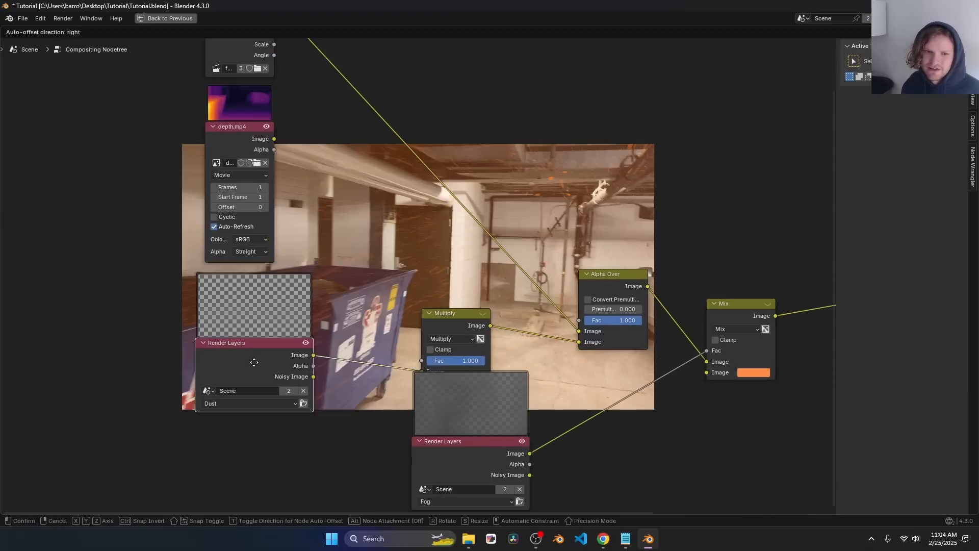
middle_drag(400, 412, 397, 349)
drag(437, 391, 222, 431)
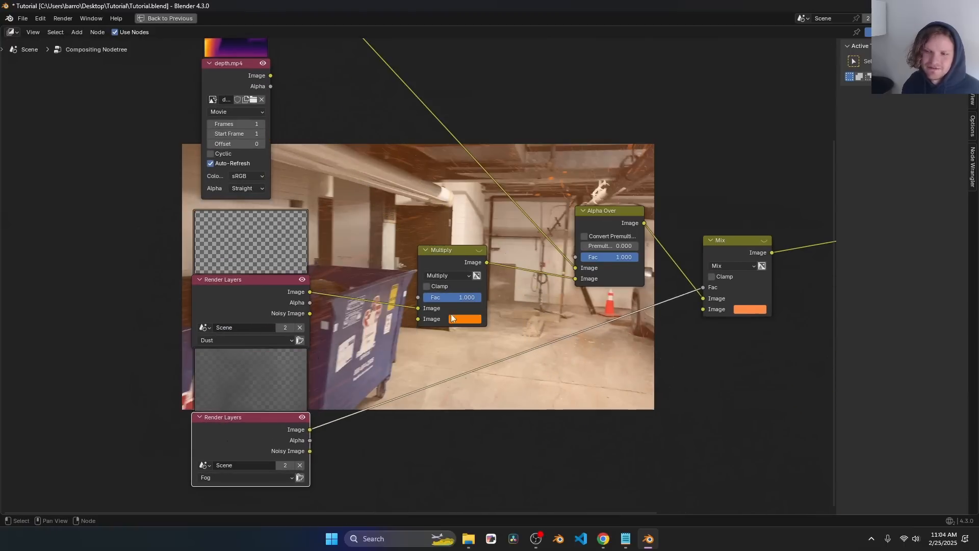
middle_drag(546, 264, 408, 315)
scroll(408, 315, down, 2)
key(g)
click(229, 431)
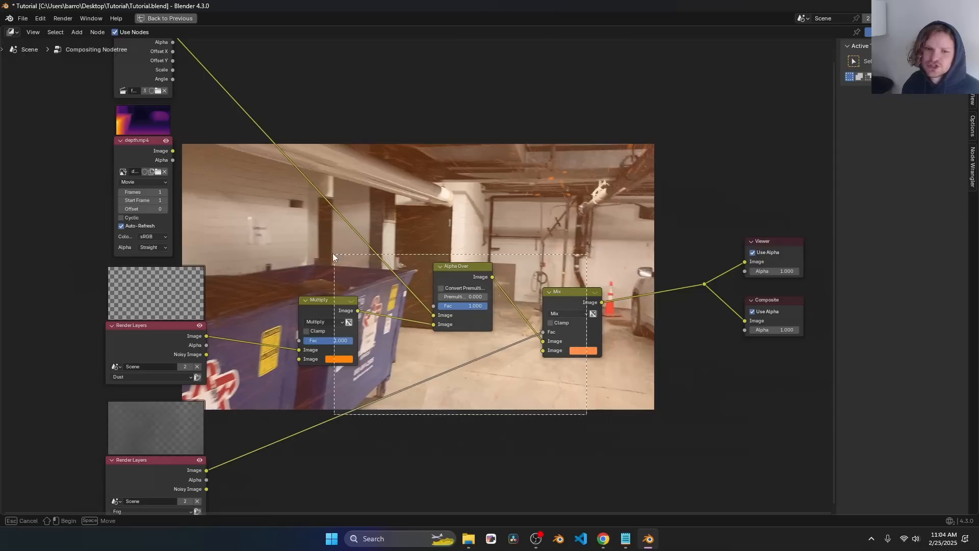
Step: Delete the Multiply, Alpha Over and Mix nodes and move the Viewer and Composite outputs closer to the inputs
drag(333, 253, 317, 247)
key(x)
middle_drag(600, 304, 609, 334)
drag(791, 273, 575, 253)
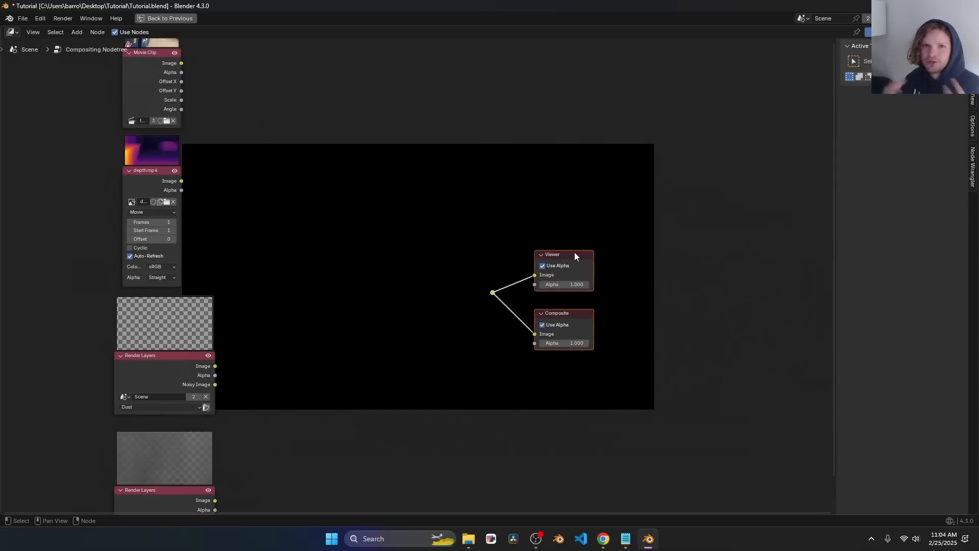
Step: Connect depth.mp4 to the Viewer and set its frame count to 156
ctrl+shift+click(154, 172)
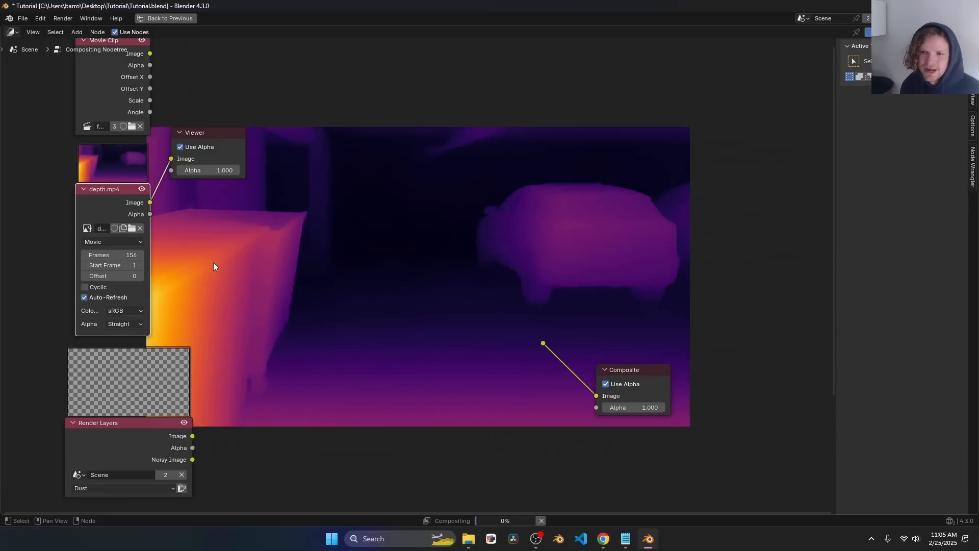
scroll(213, 262, down, 1)
Step: Compare the backdrop size of the Movie Clip footage with depth.mp4 by viewing each in the Viewer
ctrl+shift+click(141, 74)
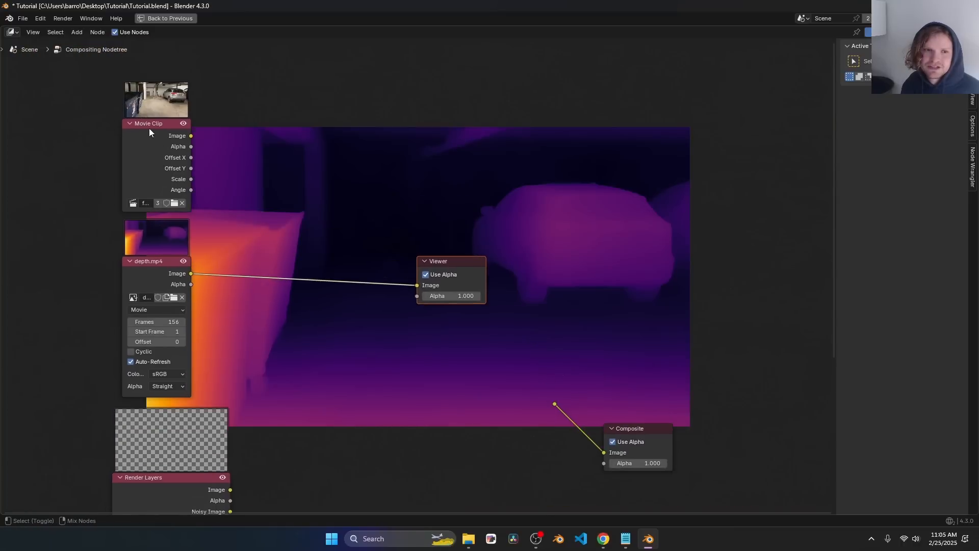
ctrl+shift+click(149, 127)
drag(234, 50, 233, 49)
key(g)
click(419, 171)
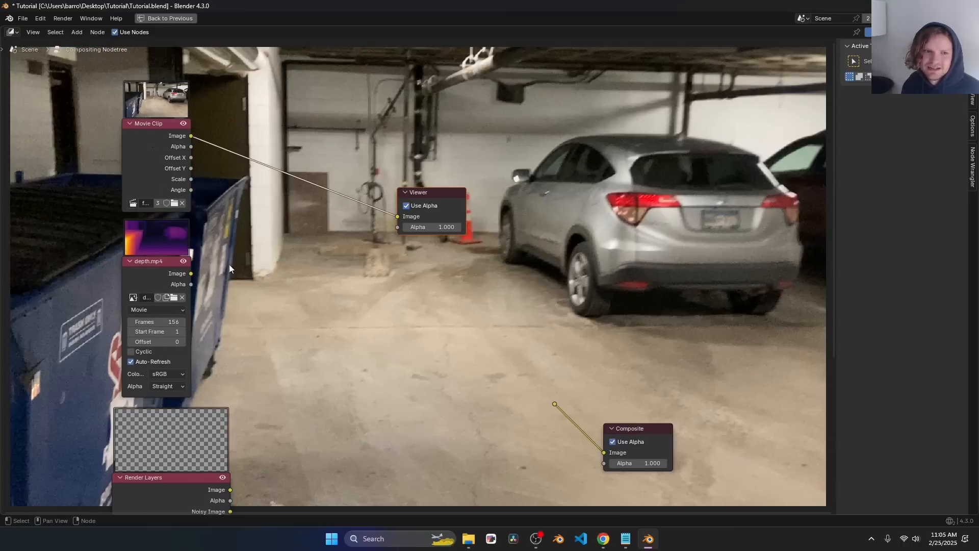
ctrl+shift+click(148, 266)
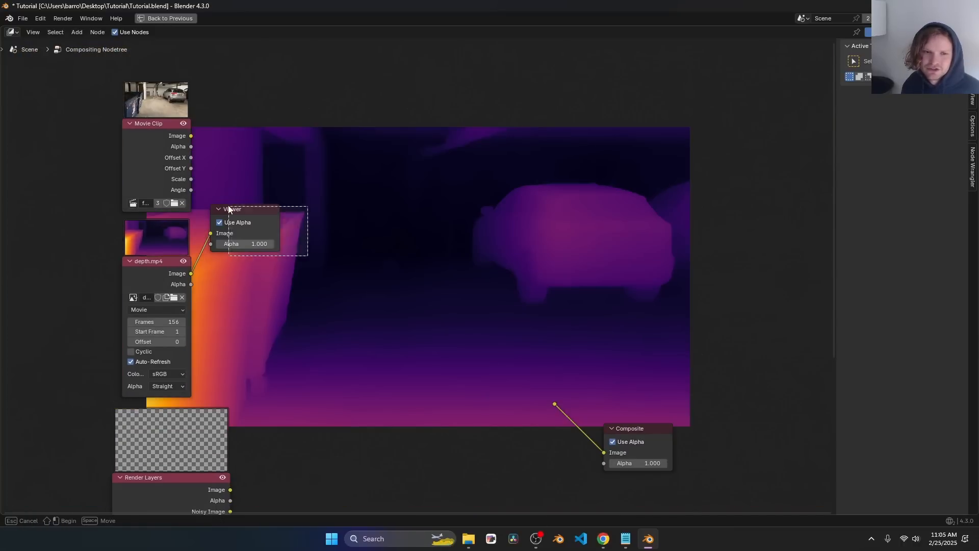
Step: Insert a Scale node between depth.mp4 and the Viewer and set its space to Render Size
key(shift+a)
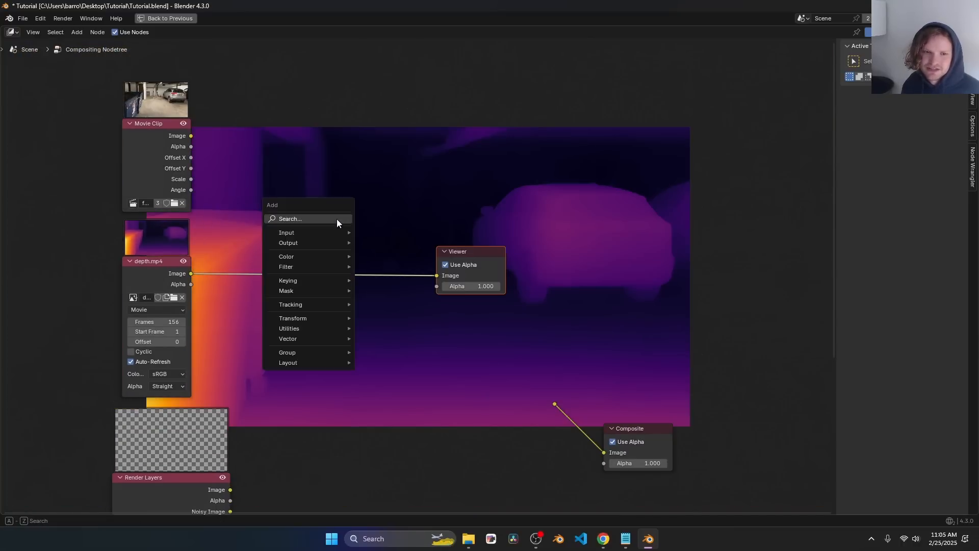
text(res)
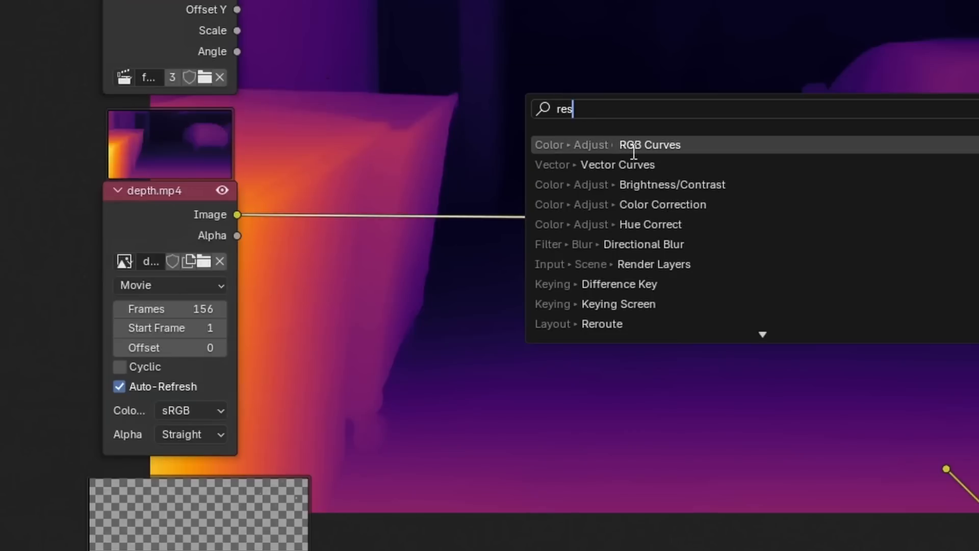
key(BackSpace)
key(BackSpace)
key(BackSpace)
text(scale)
key(Return)
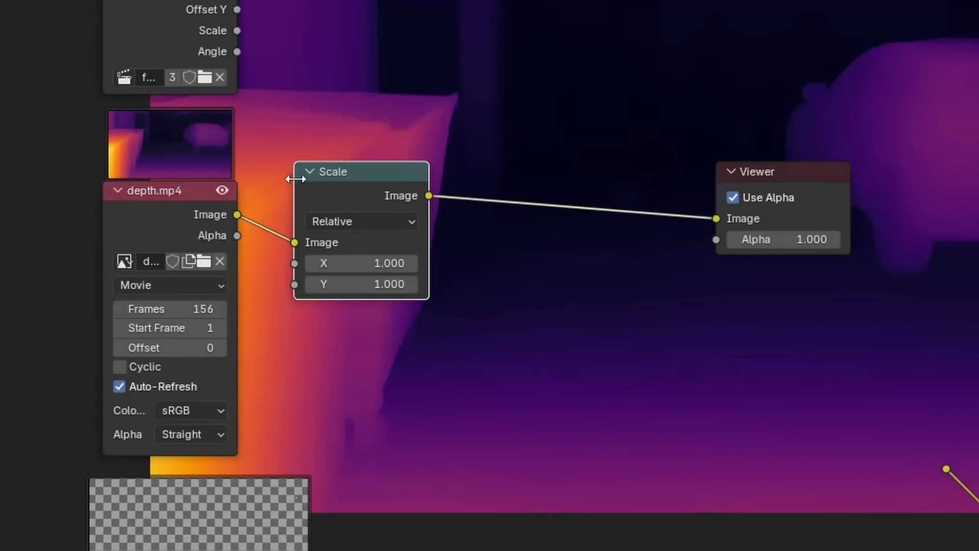
click(336, 221)
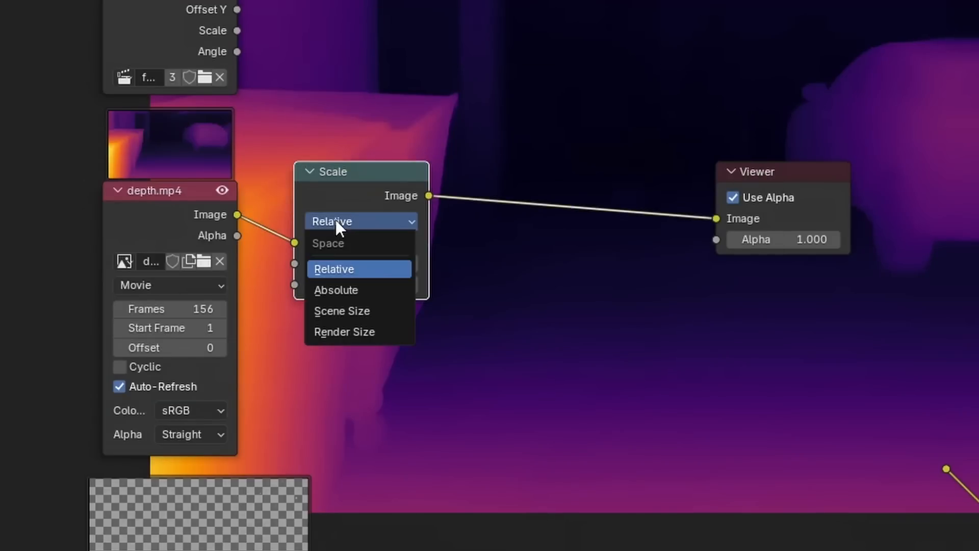
click(361, 331)
Step: Check the scene's output resolution in the output properties
key(ctrl+space)
click(817, 168)
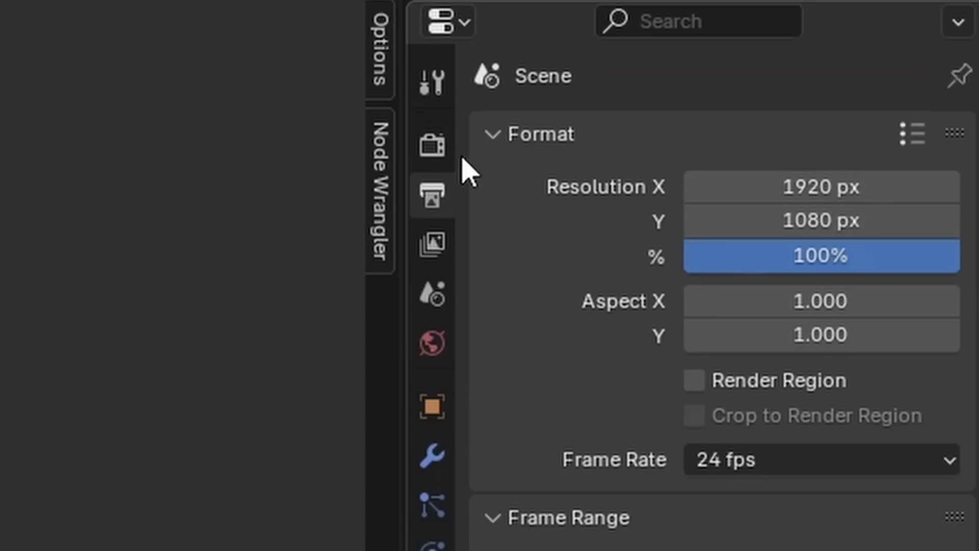
click(818, 154)
Step: Compare the Movie Clip with the scaled depth output in the Viewer, leaving the Scale node connected
ctrl+shift+click(261, 259)
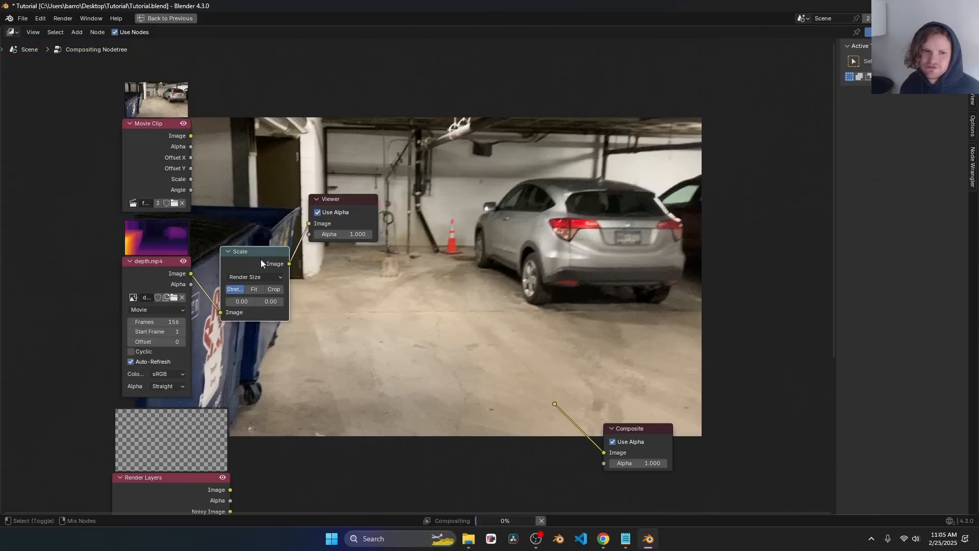
ctrl+shift+click(170, 145)
ctrl+shift+click(257, 258)
drag(351, 219, 527, 216)
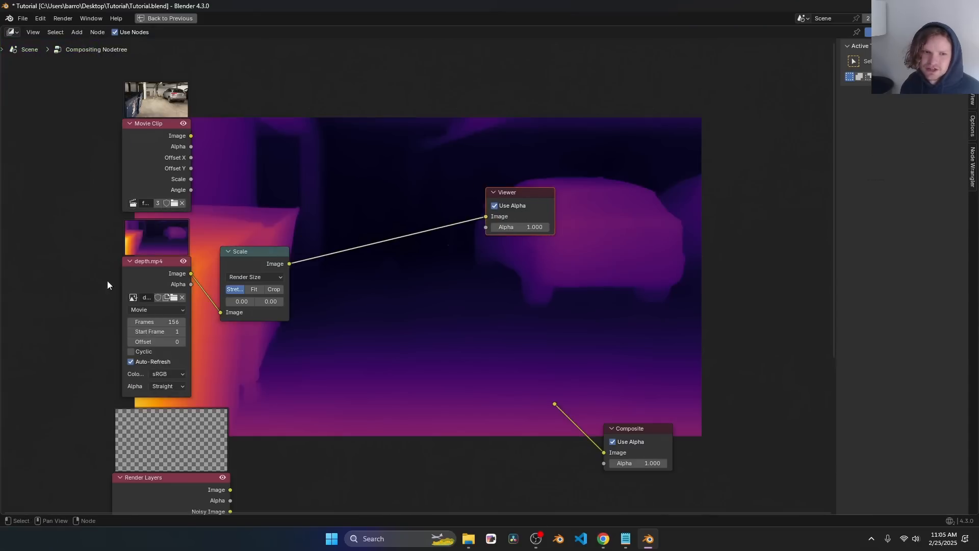
Step: Insert an RGB to BW node between the Scale node and the Viewer
key(shift+a)
text(rgb)
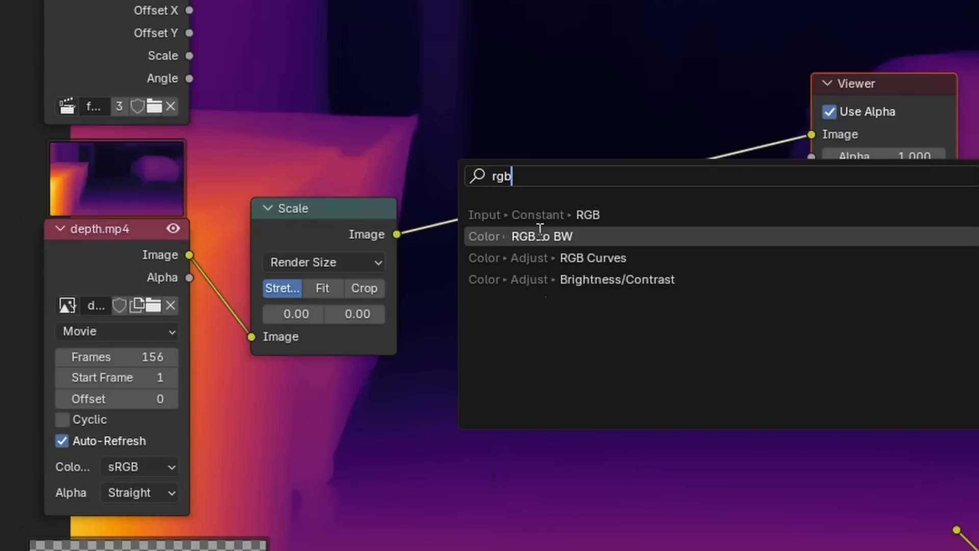
click(540, 232)
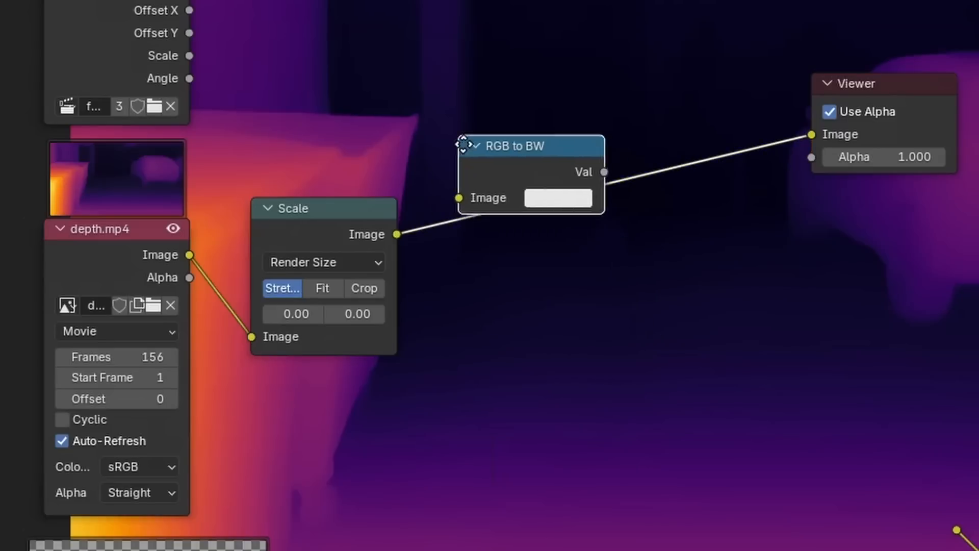
click(433, 204)
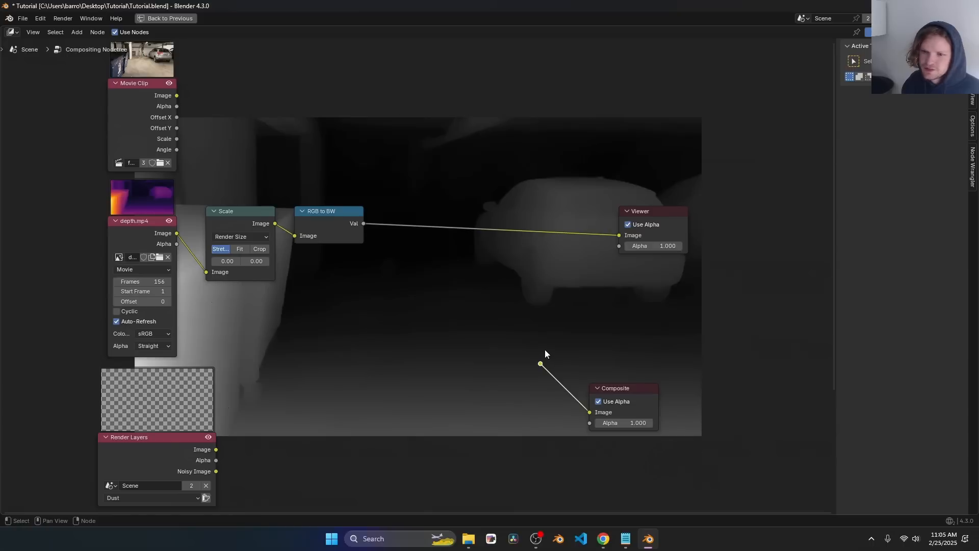
Step: Remove the loose reroute feeding the Composite node and save the file
middle_drag(438, 245, 438, 304)
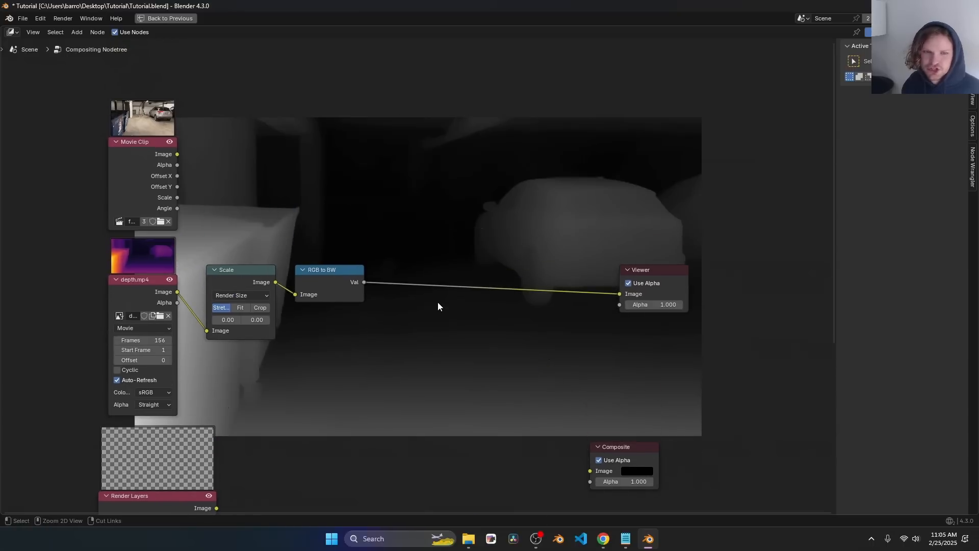
key(ctrl+s)
middle_drag(286, 204, 271, 236)
Step: View the Movie Clip in the Viewer and reposition the depth.mp4, Scale and RGB to BW nodes together
ctrl+shift+click(142, 196)
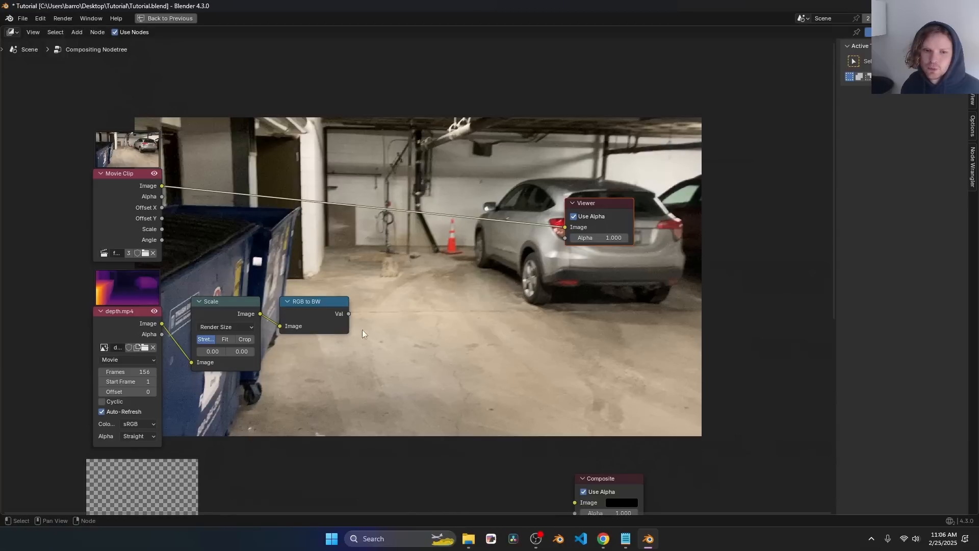
drag(323, 366, 90, 307)
key(g)
click(92, 310)
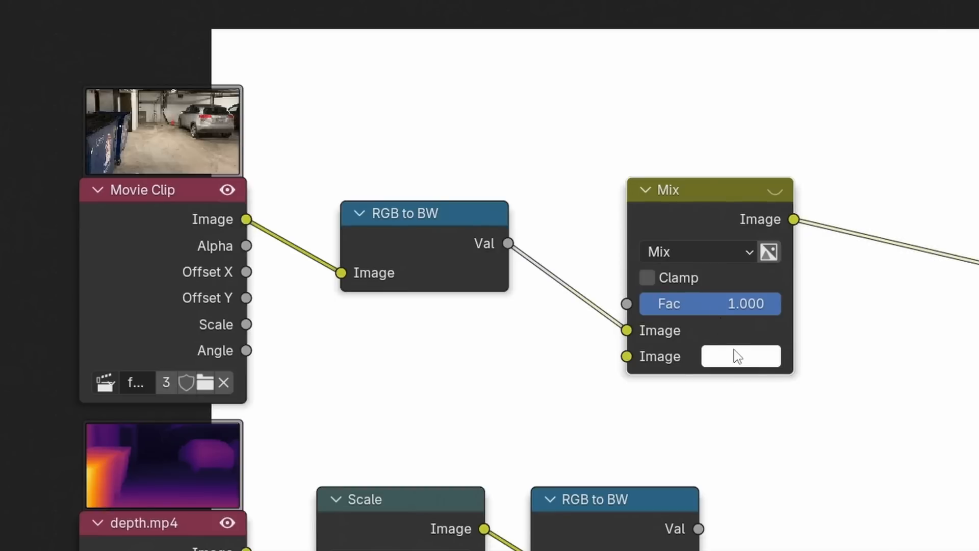
Step: Tint the black-and-white footage by setting the Mix node's blending mode to Multiply and its second colour to a soft orange
click(737, 355)
click(764, 142)
click(671, 250)
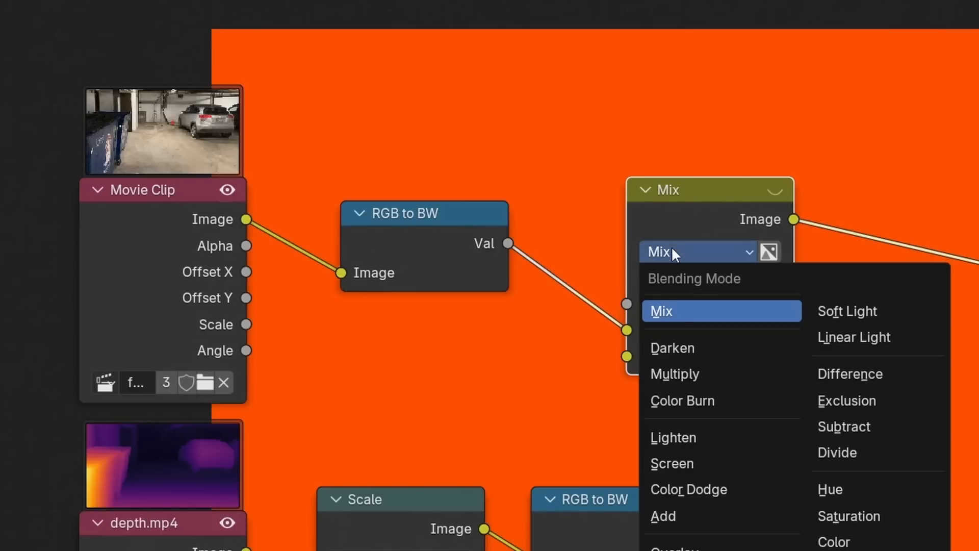
click(684, 374)
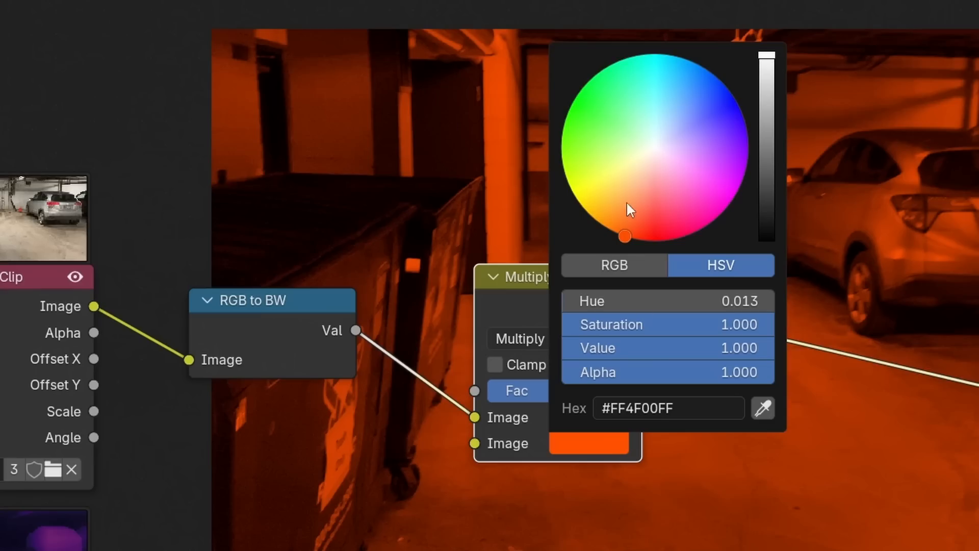
drag(627, 206, 622, 217)
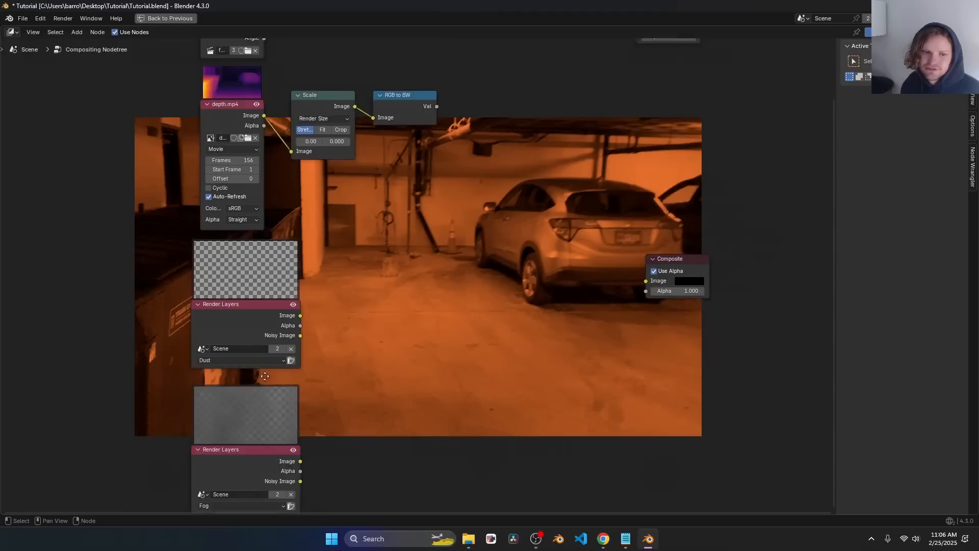
Step: Preview the Fog render layer in the Viewer and add a Mix node fed by the Sepia group's output
middle_drag(247, 464, 231, 388)
ctrl+shift+click(231, 390)
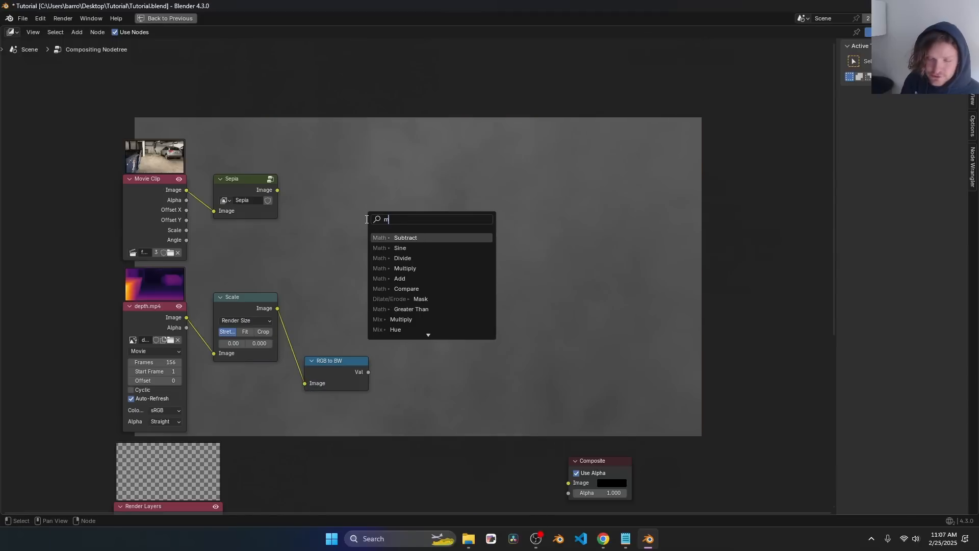
key(Return)
click(387, 228)
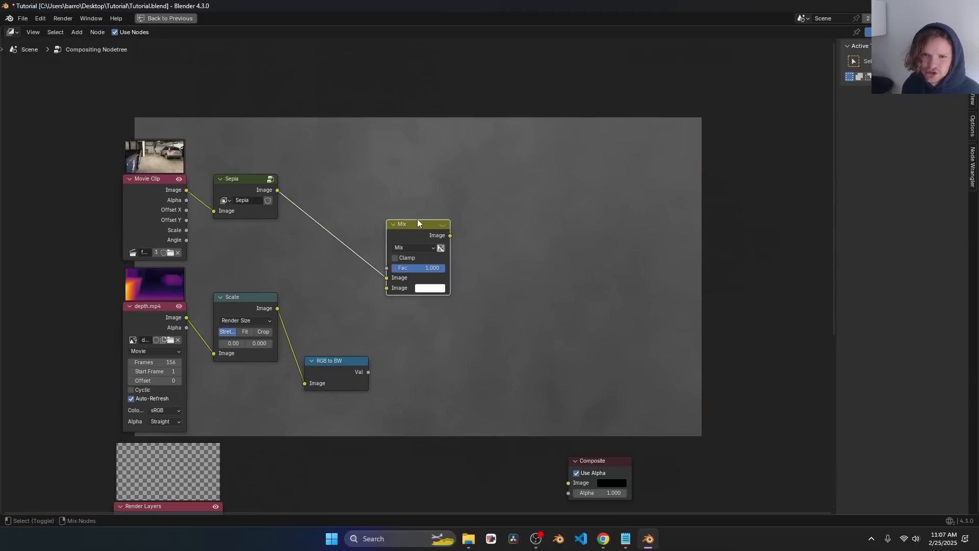
Step: Preview the Mix node, feed the Fog render layer into its second image input and set its blending mode to Add
ctrl+shift+click(408, 265)
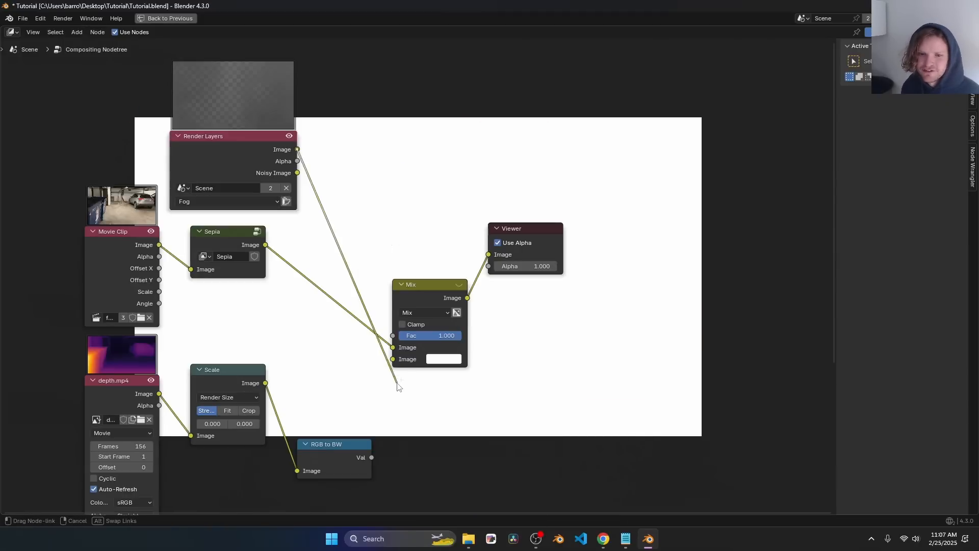
drag(399, 386, 394, 360)
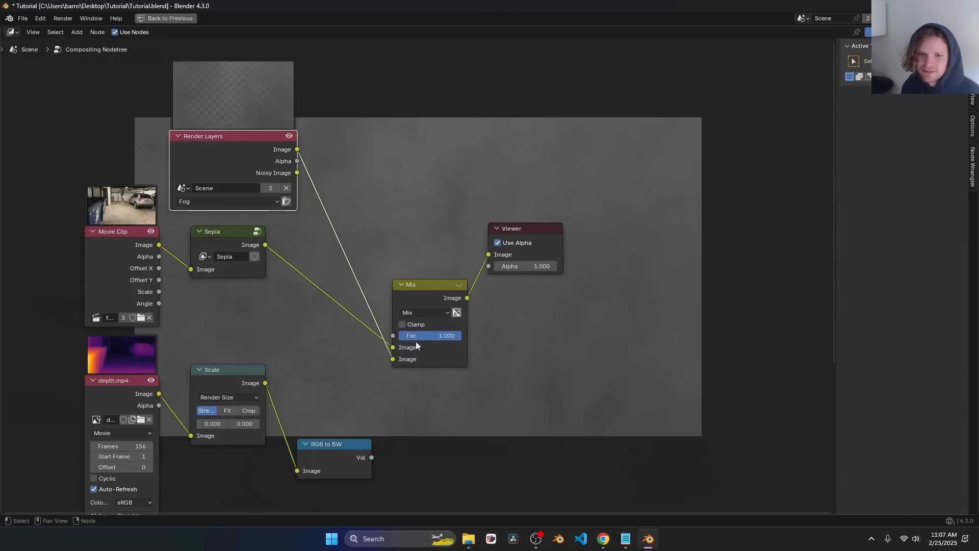
middle_drag(419, 313, 257, 238)
click(377, 283)
click(381, 335)
click(344, 277)
key(a)
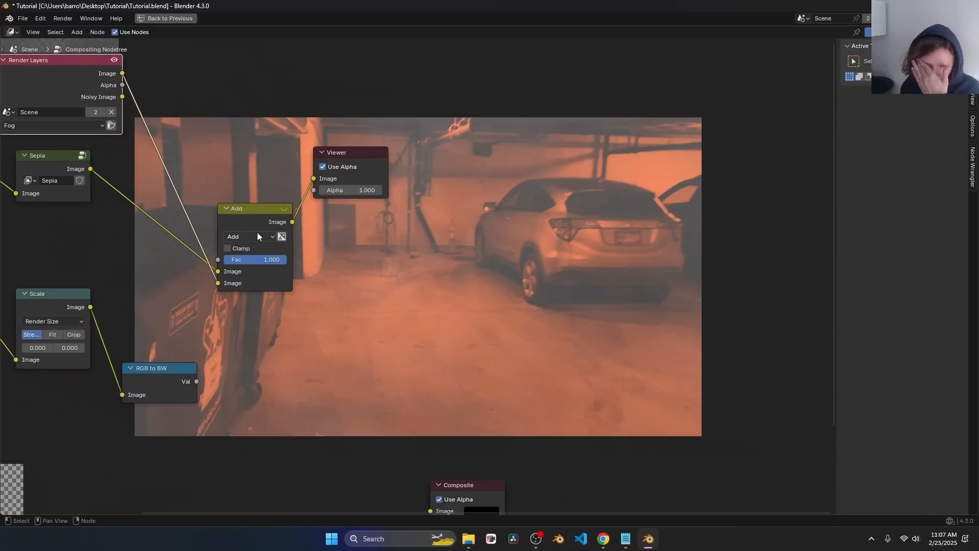
click(257, 236)
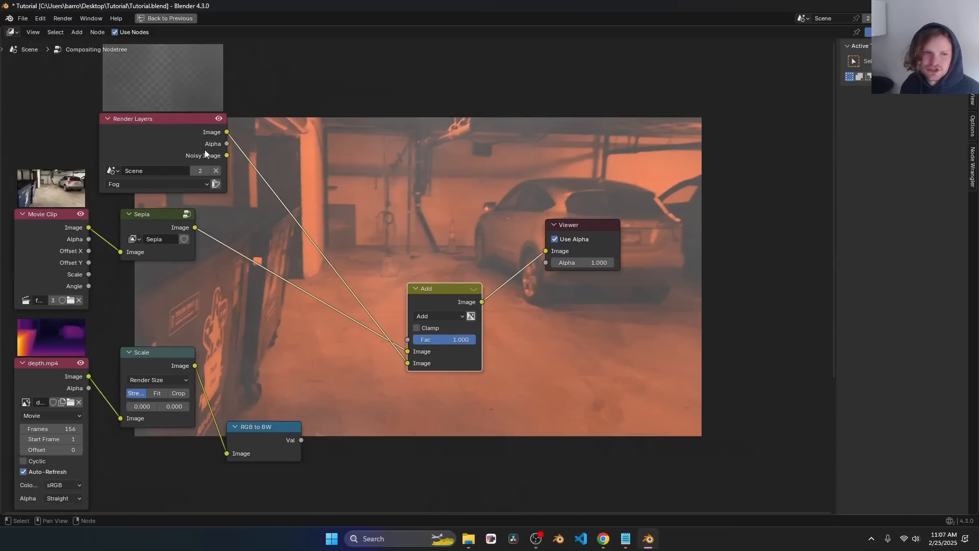
Step: Preview the Fog render layer and the black-and-white depth footage in the Viewer, moving the Render Layers and Viewer nodes clear of the others
ctrl+shift+click(172, 137)
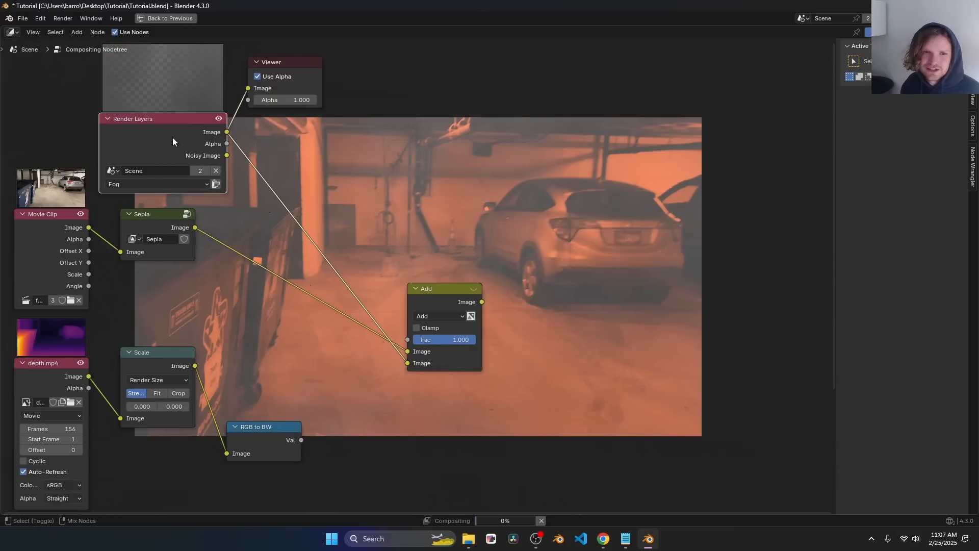
drag(172, 136, 87, 105)
drag(258, 88, 407, 123)
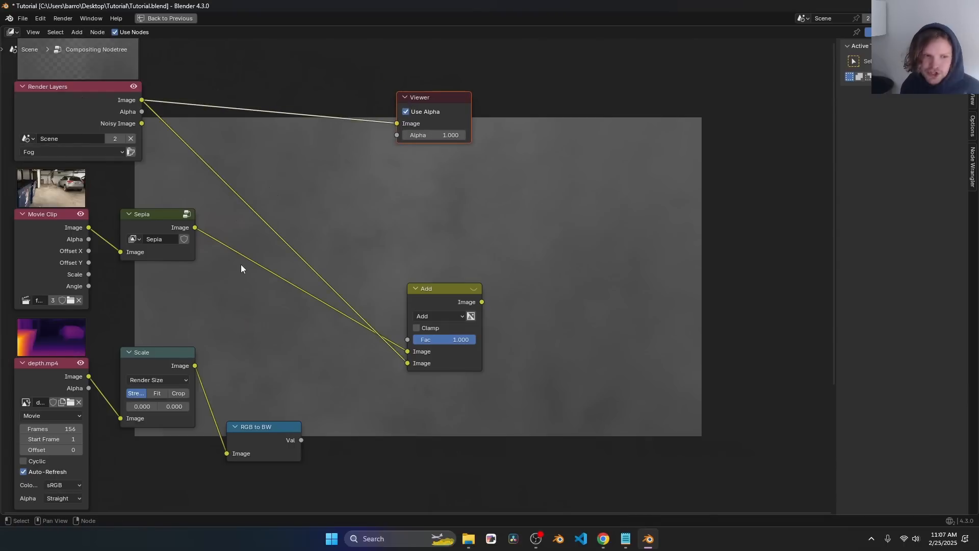
ctrl+shift+click(295, 433)
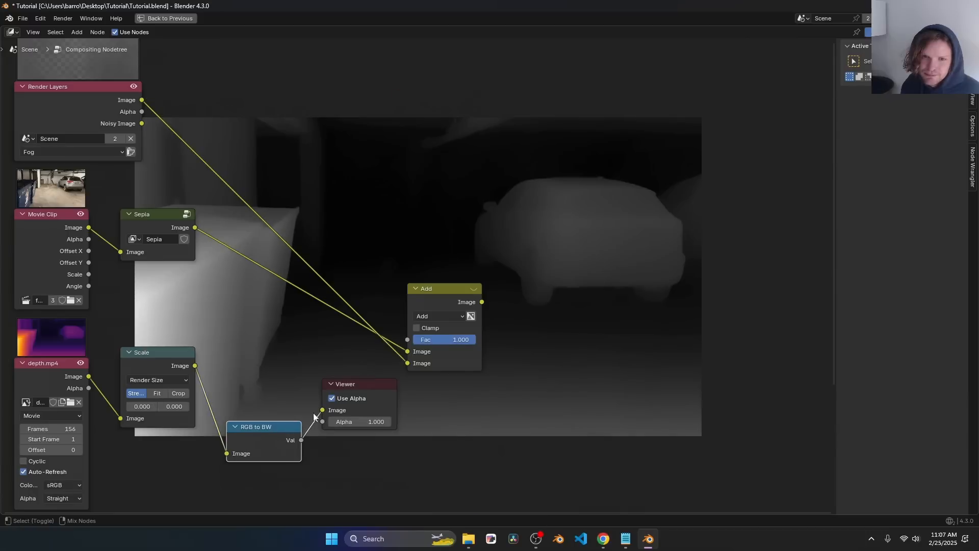
drag(356, 384, 549, 136)
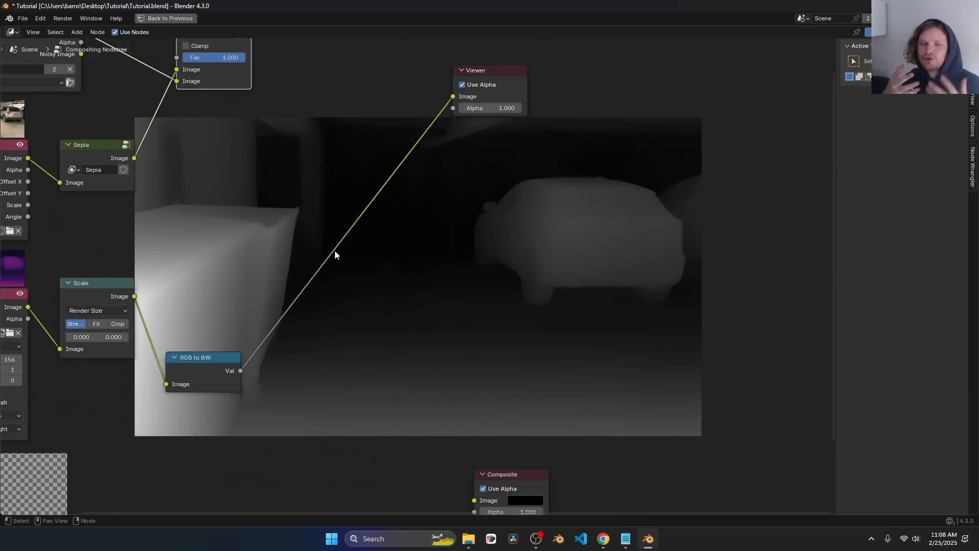
Step: Annotate the bright near area and the dark distant area of the depth preview with freehand marks
key(d)
drag(161, 304, 166, 324)
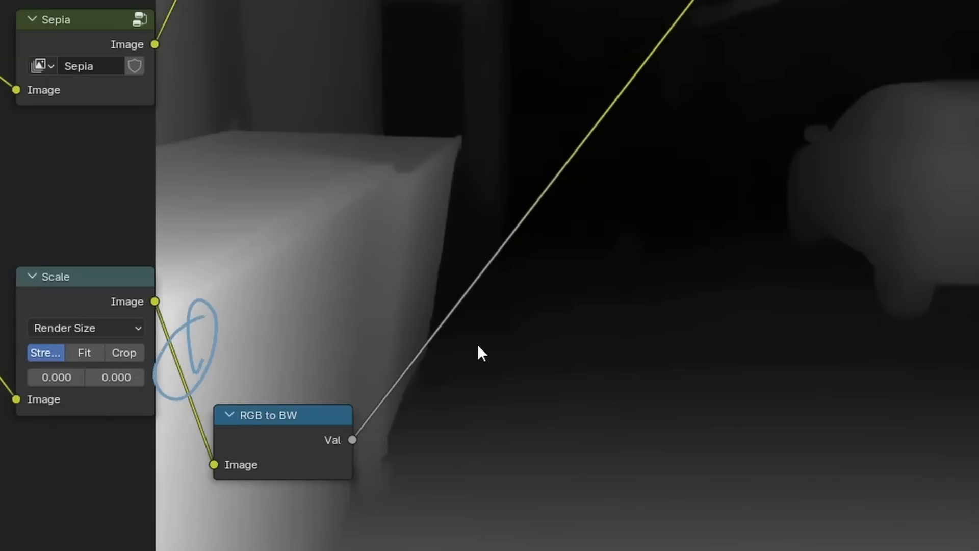
drag(308, 336, 648, 184)
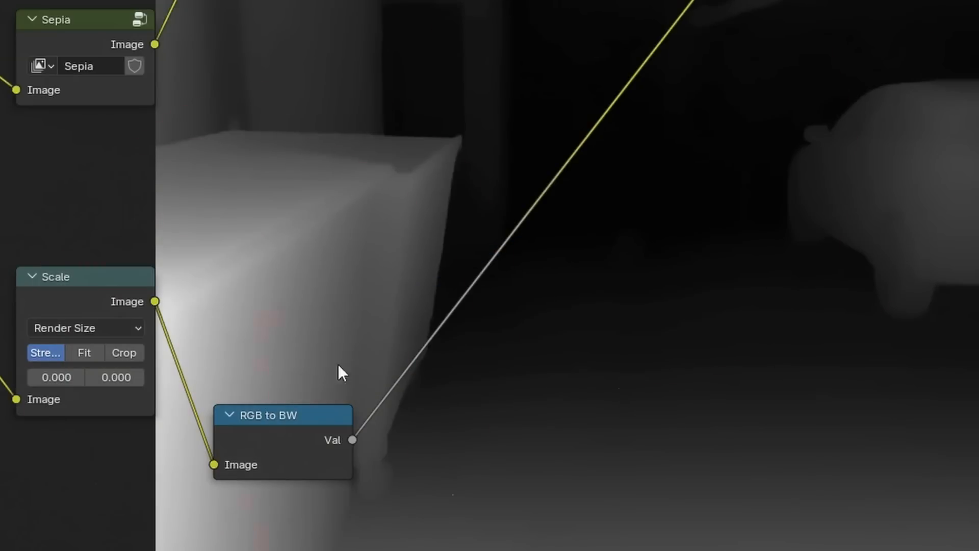
Step: Insert an Invert Color node between the RGB to BW node and the Viewer
key(shift+a)
text(inv)
key(Return)
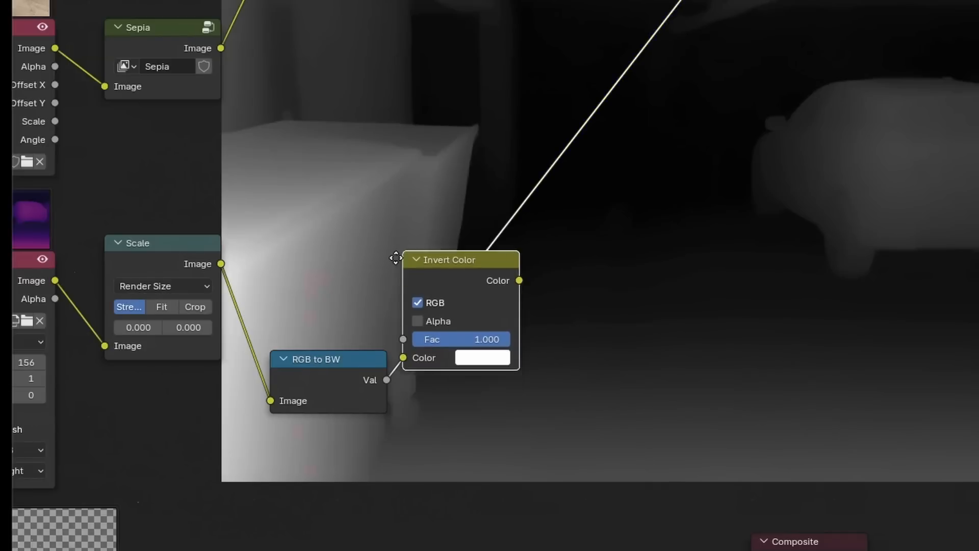
click(432, 339)
middle_drag(255, 264, 216, 295)
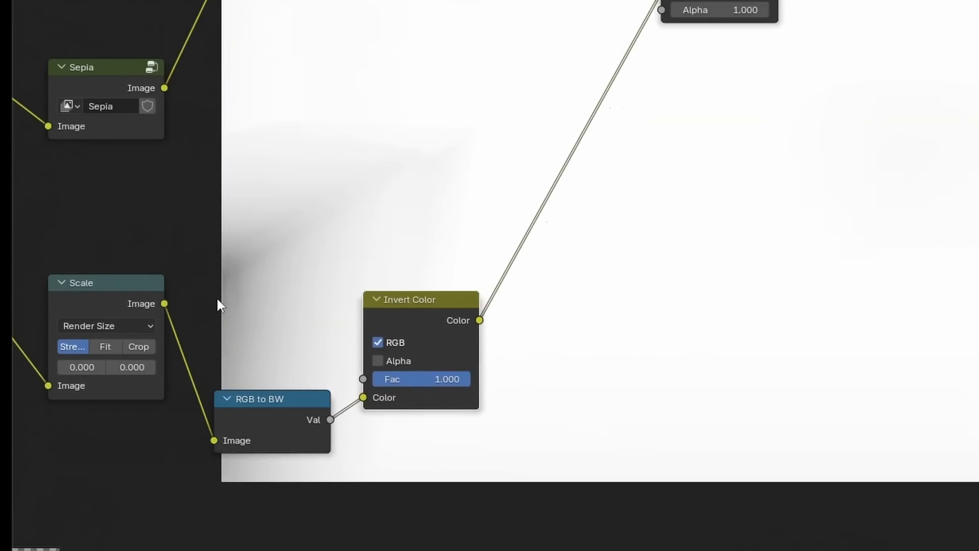
Step: Insert a Math node after the Fog render layer, set it to Multiply and feed the inverted depth into its second value
key(shift+a)
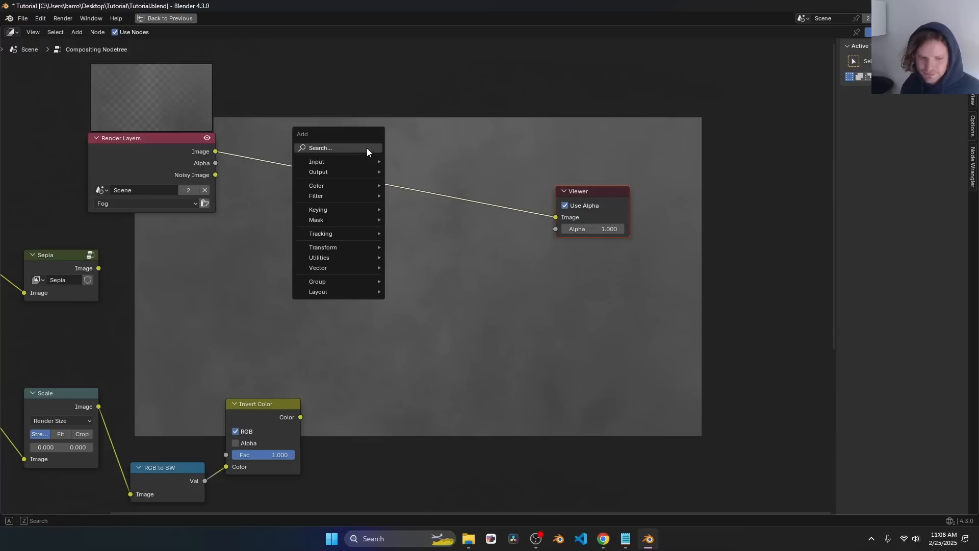
text(m)
click(403, 176)
click(371, 183)
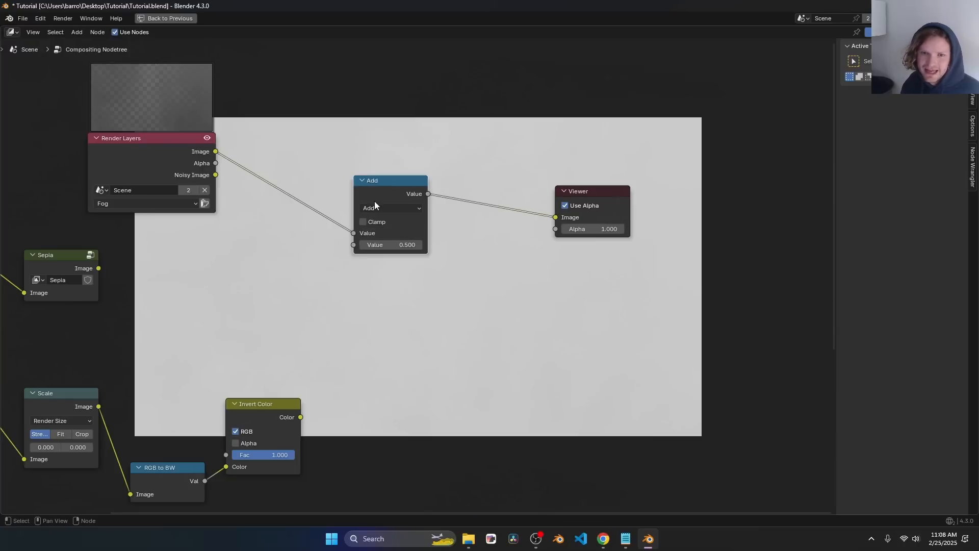
click(374, 206)
key(m)
drag(300, 417, 356, 241)
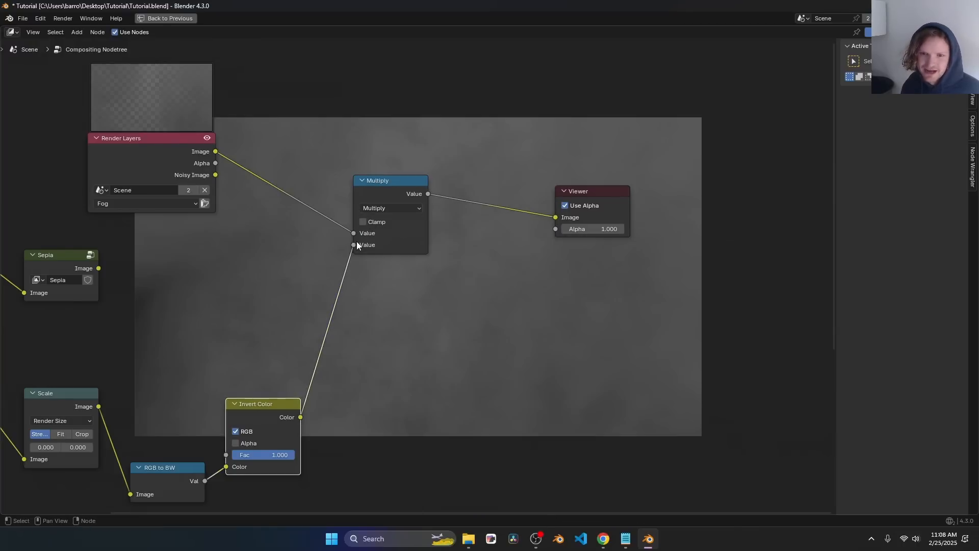
middle_drag(374, 184, 341, 183)
key(m)
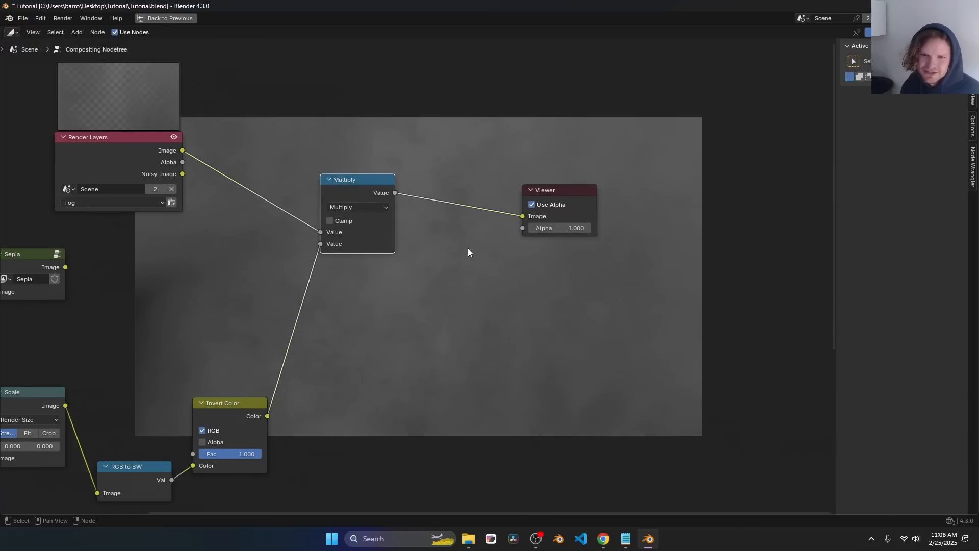
Step: Move the Multiply, Viewer and Invert Color nodes away from the RGB to BW node to free space between them
drag(598, 270, 363, 206)
key(g)
key(x)
click(307, 334)
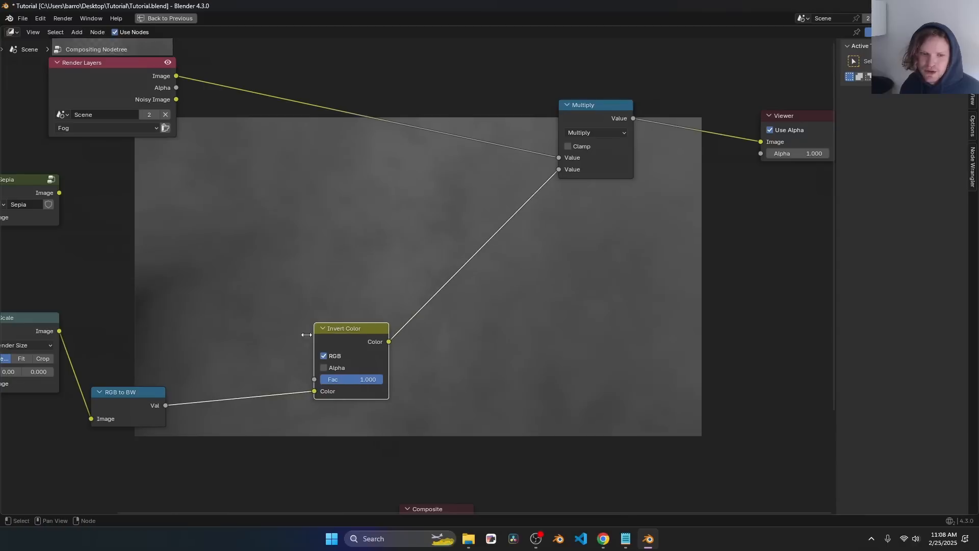
middle_drag(306, 335, 428, 299)
Step: Preview the RGB to BW output and insert a Math node set to Add after it with a value of 0.560
ctrl+shift+click(270, 354)
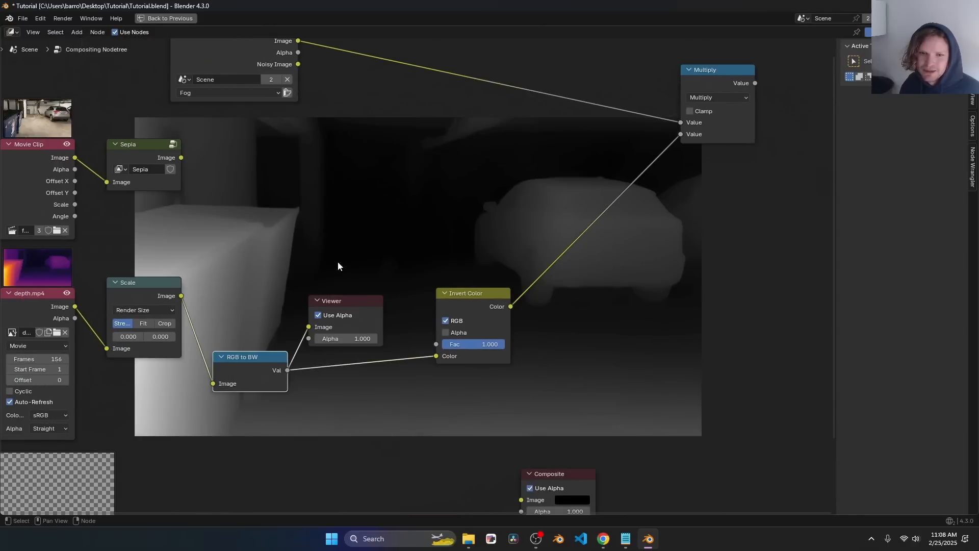
drag(342, 307, 502, 204)
key(shift+a)
text(mat)
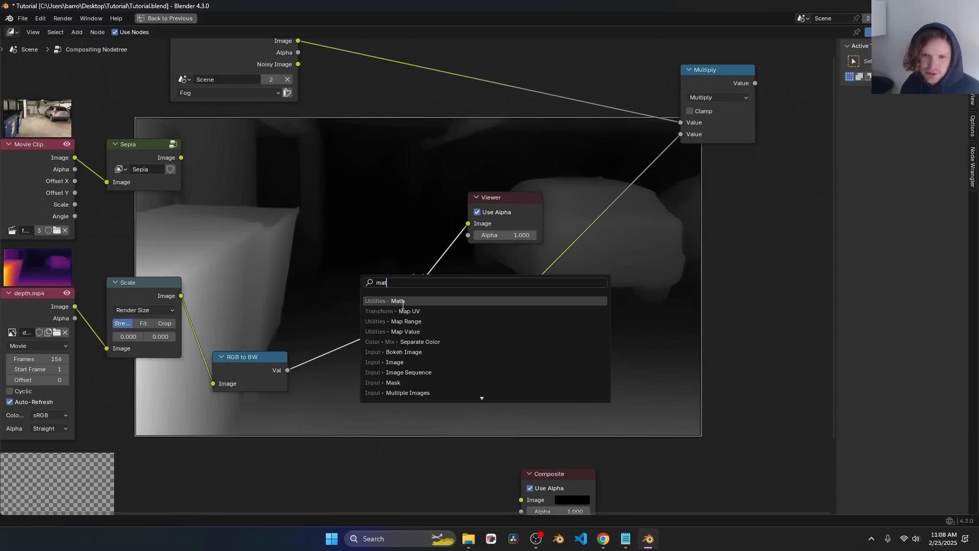
key(Return)
click(305, 329)
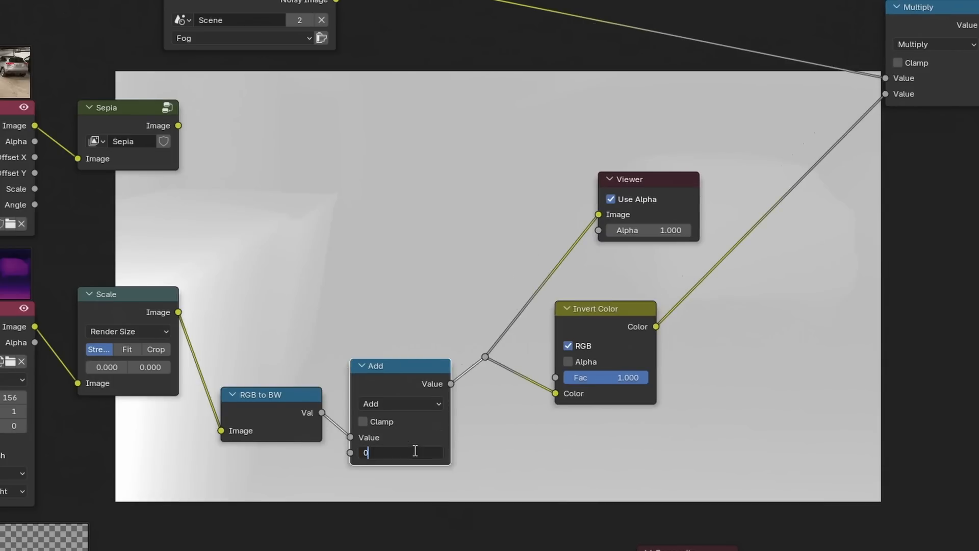
key(Return)
mouse_move(415, 450)
mouse_down()
mouse_move(428, 451)
mouse_move(408, 450)
mouse_up()
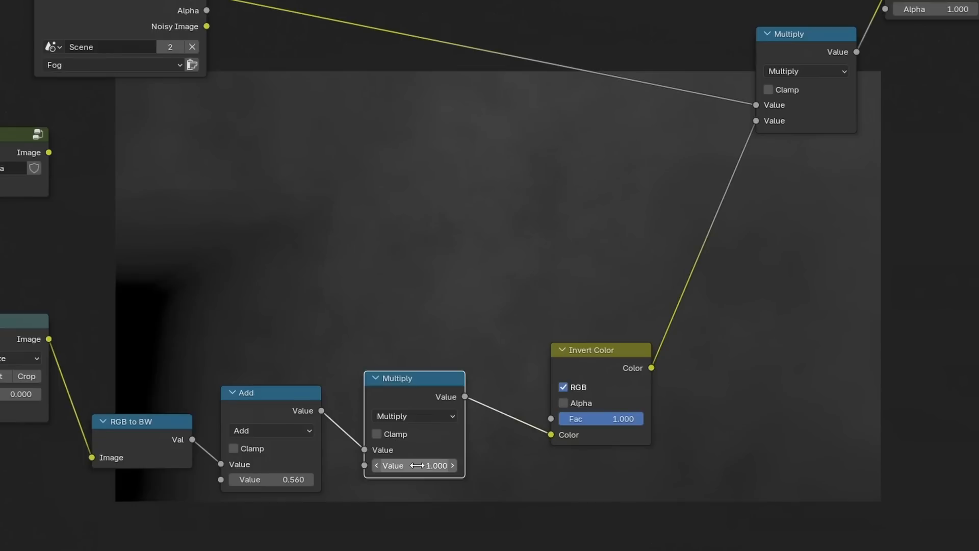
Step: Set the depth chain's Multiply value to 1.500, duplicate that node as a Power node with exponent 3, and compare the result
drag(417, 465, 438, 465)
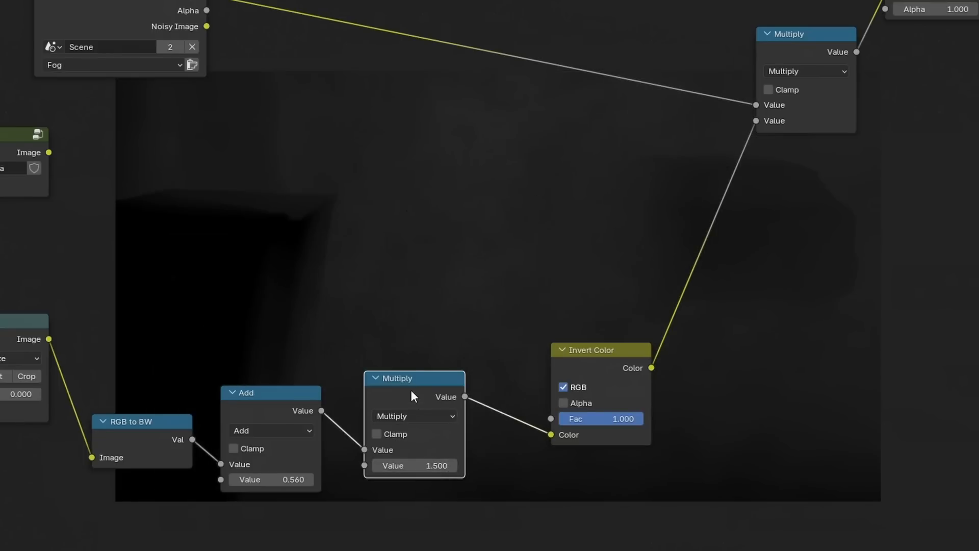
key(shift+d)
click(540, 421)
click(537, 414)
click(535, 320)
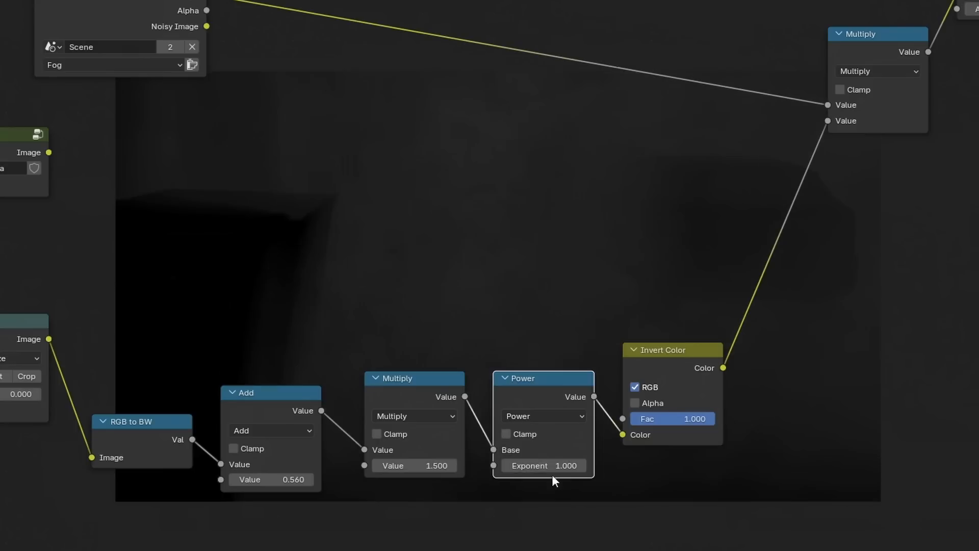
click(544, 466)
text(3)
key(Return)
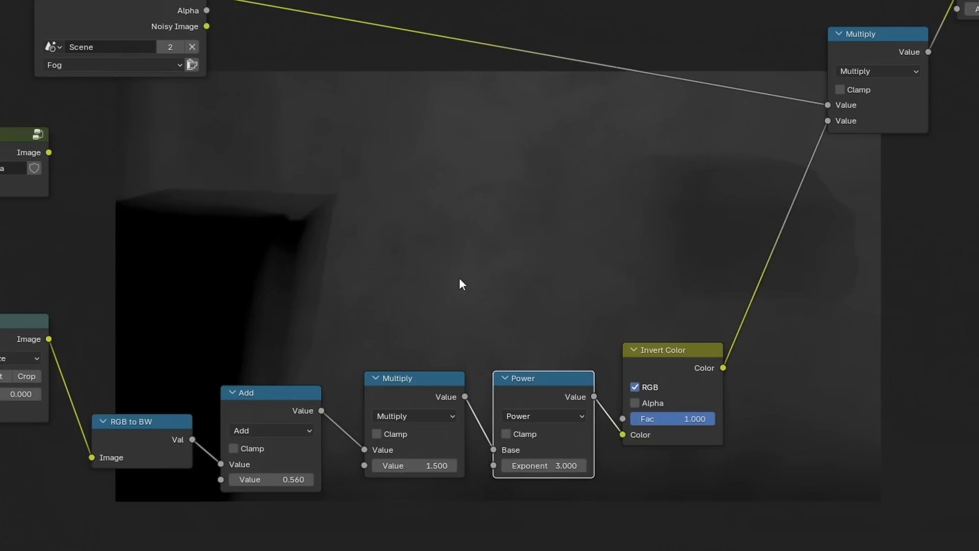
key(m)
key(m)
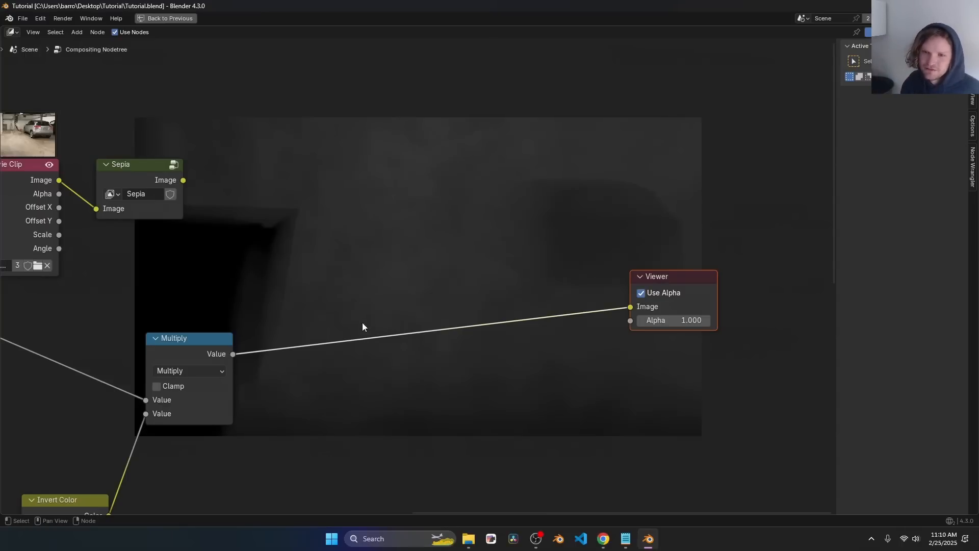
Step: Insert a Color Ramp node between the fog Multiply node and the Viewer
middle_drag(362, 323, 386, 292)
key(shift+a)
text(colo)
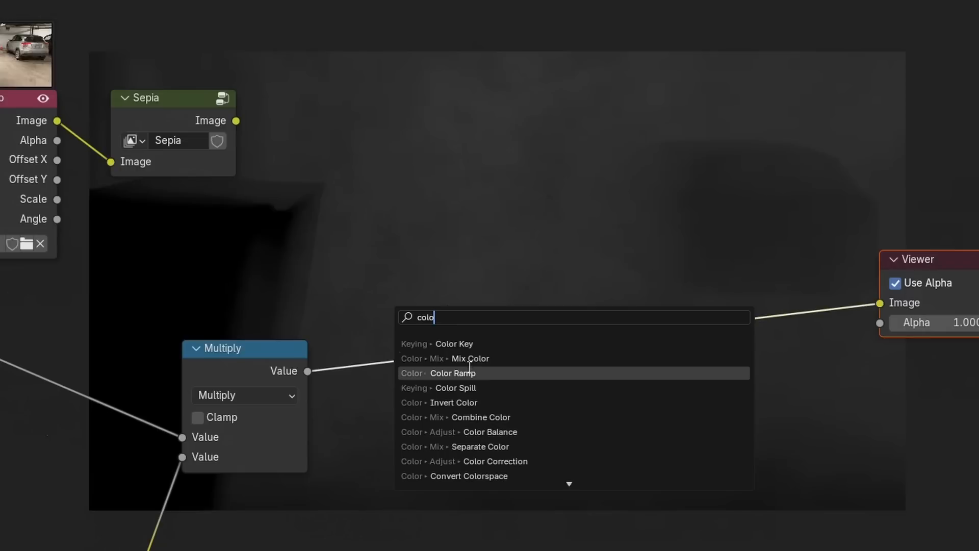
key(Return)
click(344, 299)
Step: Colour the Color Ramp's first stop red and its second stop blue, and slide the blue stop toward the red one
click(484, 473)
drag(570, 237, 570, 182)
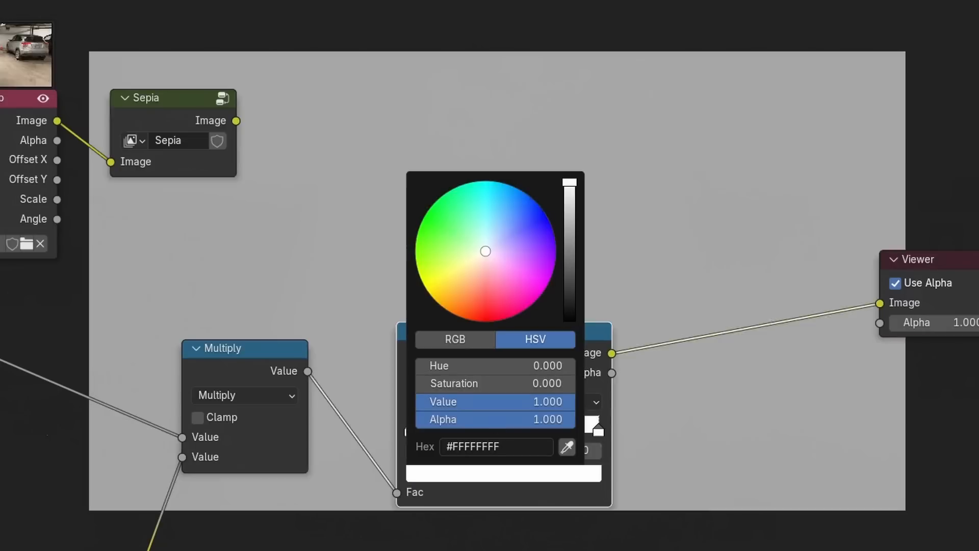
click(481, 323)
click(458, 451)
click(477, 467)
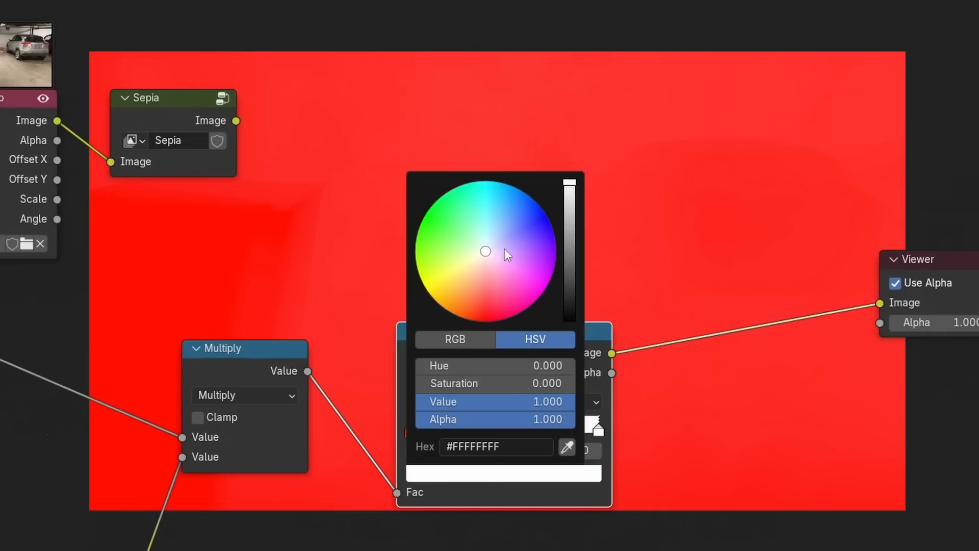
click(537, 203)
drag(536, 451, 532, 451)
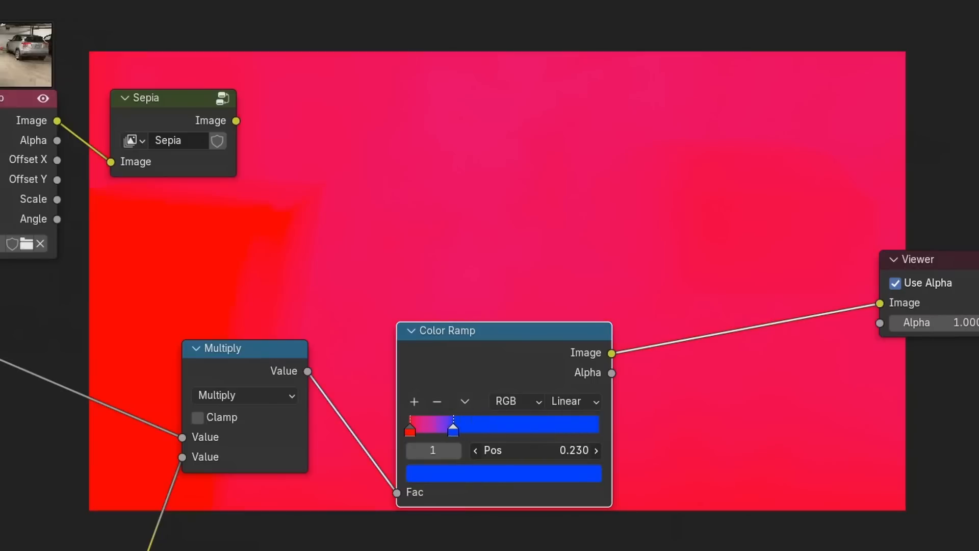
drag(533, 451, 525, 451)
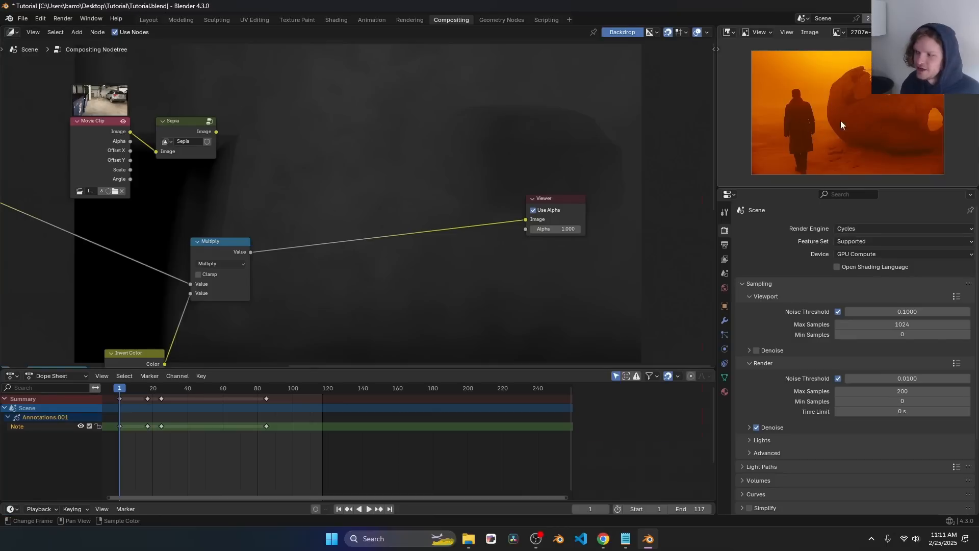
Step: Add a fresh Color Ramp node on the link from the fog Multiply node to the Viewer
key(shift+a)
text(colo)
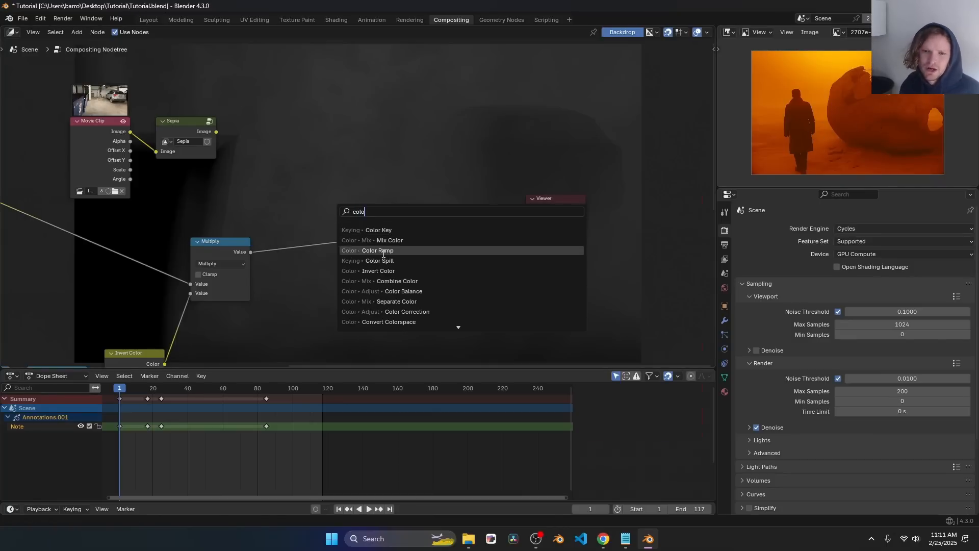
click(383, 251)
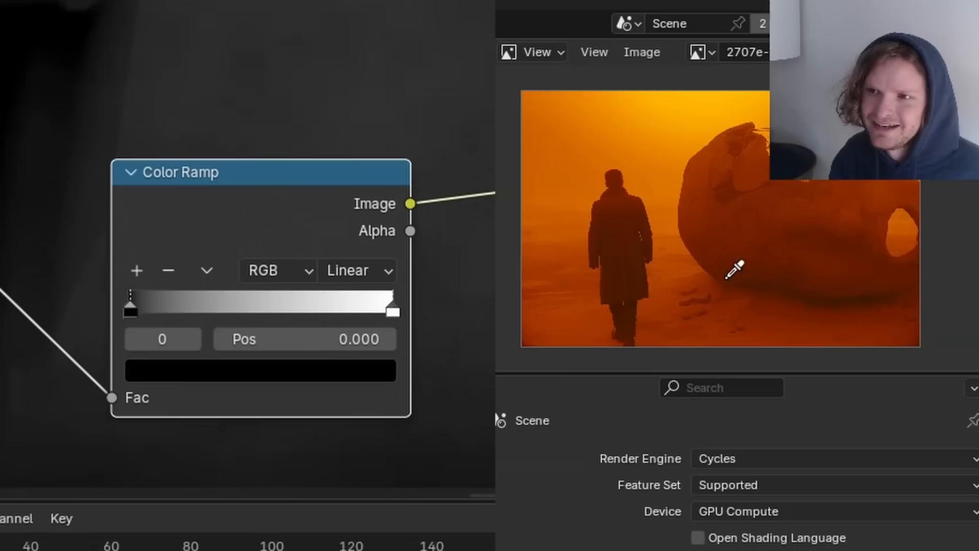
Step: Try sampling a whole range of ramp colours across the orange reference image, and undo it
mouse_move(734, 267)
mouse_down()
mouse_move(683, 297)
mouse_move(764, 192)
mouse_up()
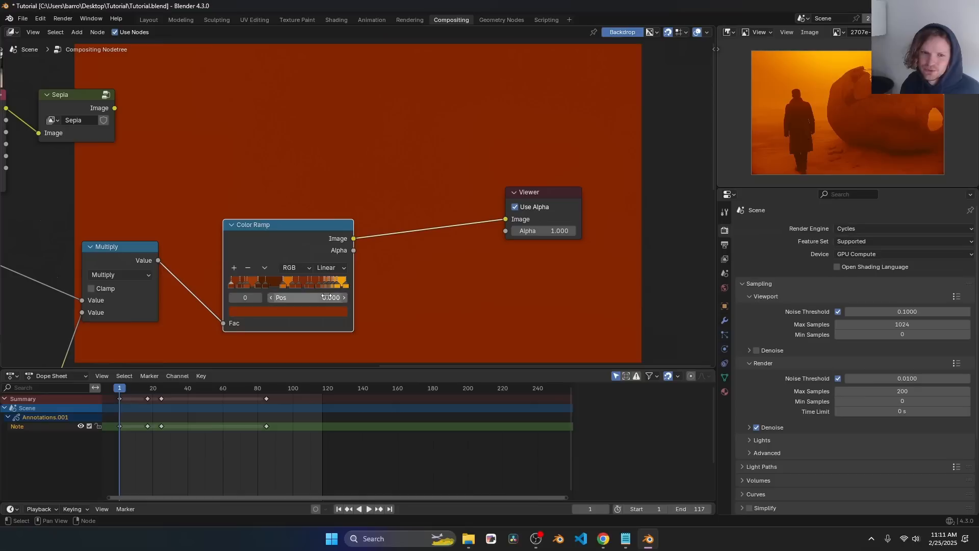
key(ctrl+z)
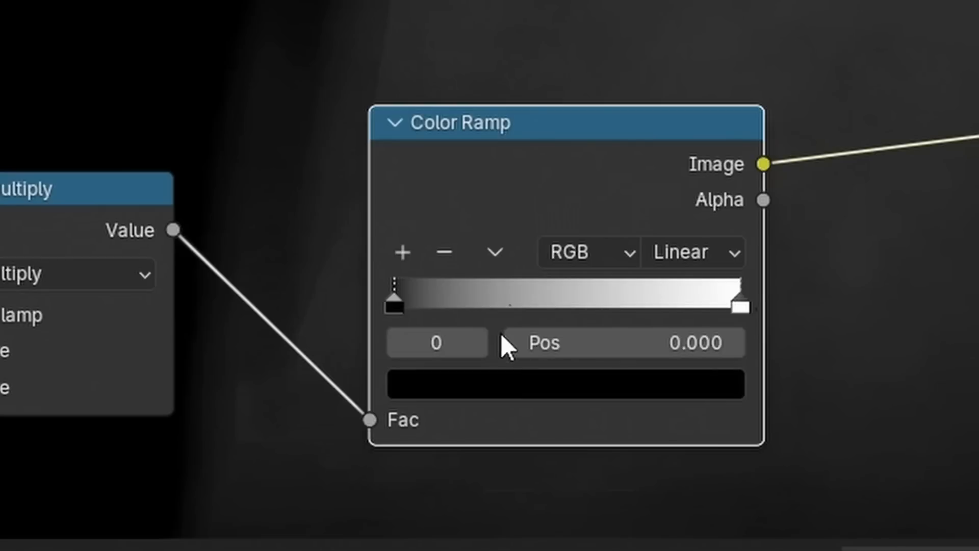
Step: Sample the Color Ramp's last stop from the reference's bright sky, a new middle stop from the dark coat, and the first stop from the red ground
click(345, 284)
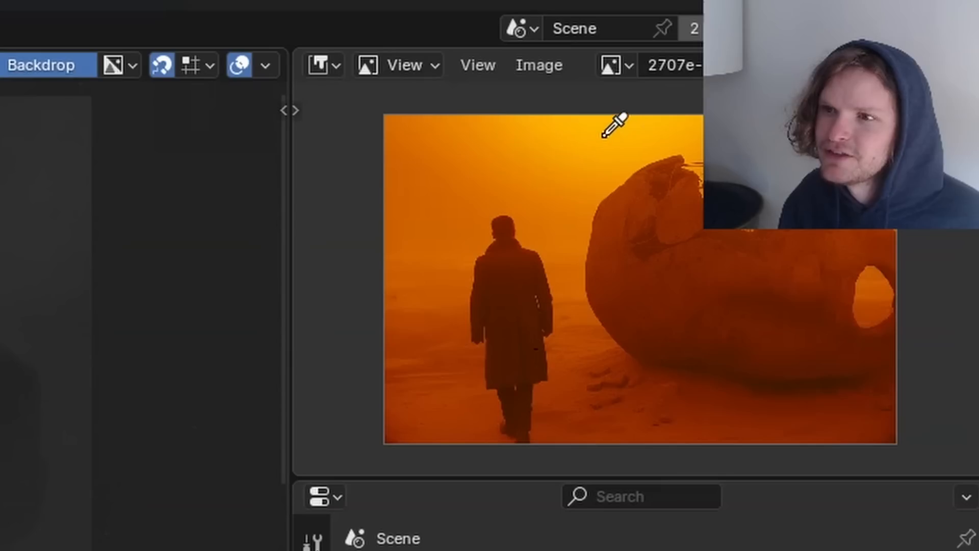
click(605, 134)
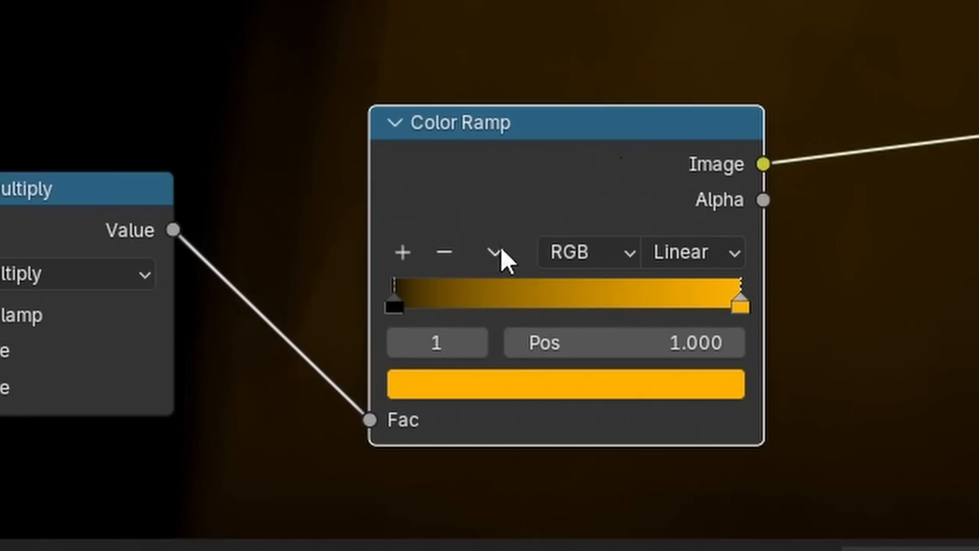
click(402, 251)
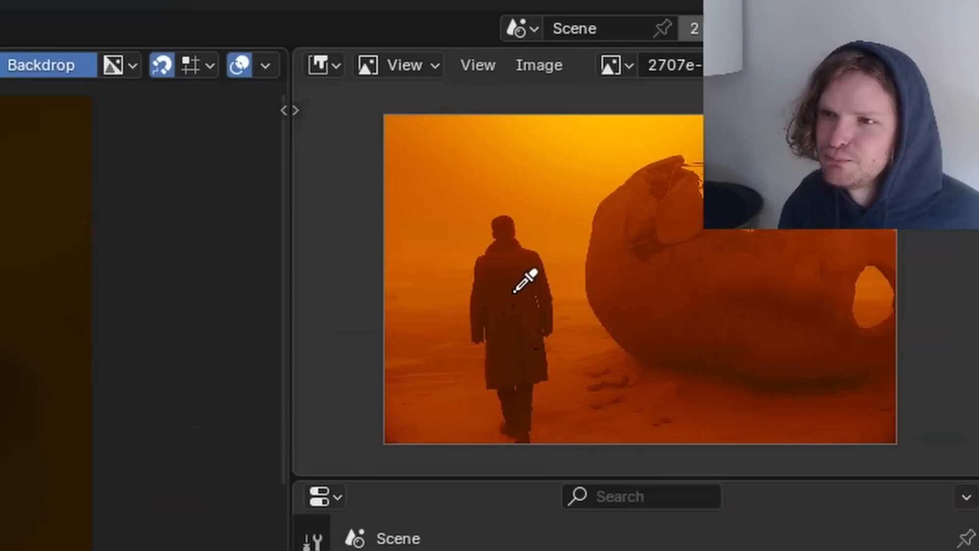
click(514, 292)
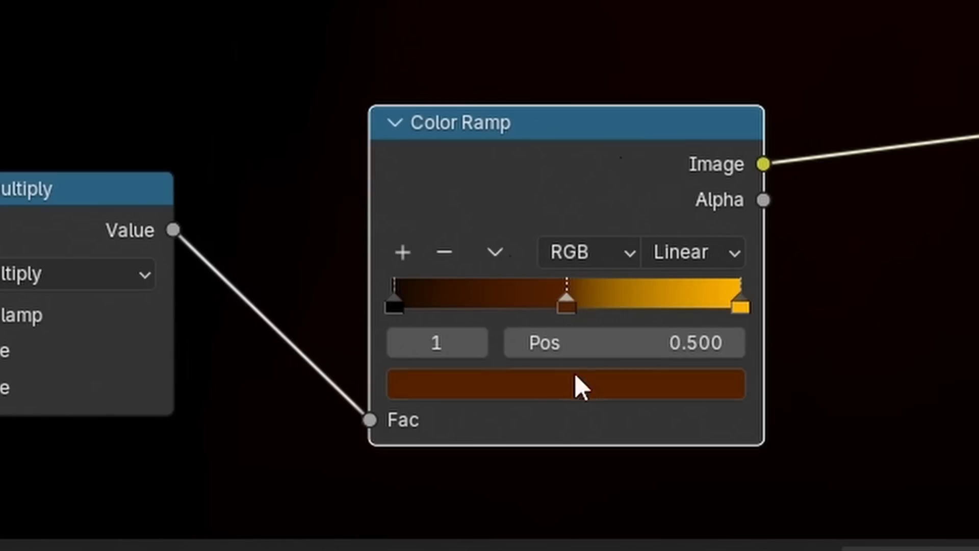
click(393, 304)
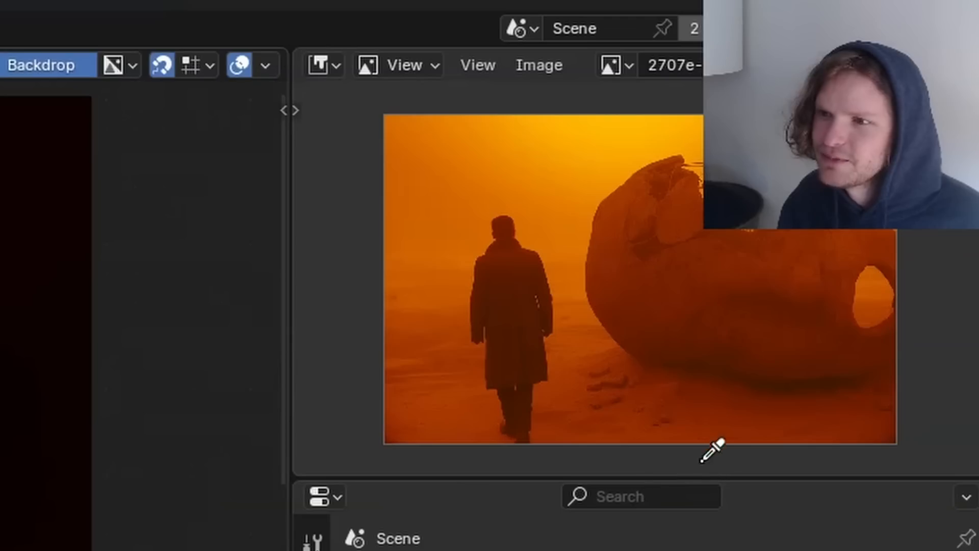
click(738, 408)
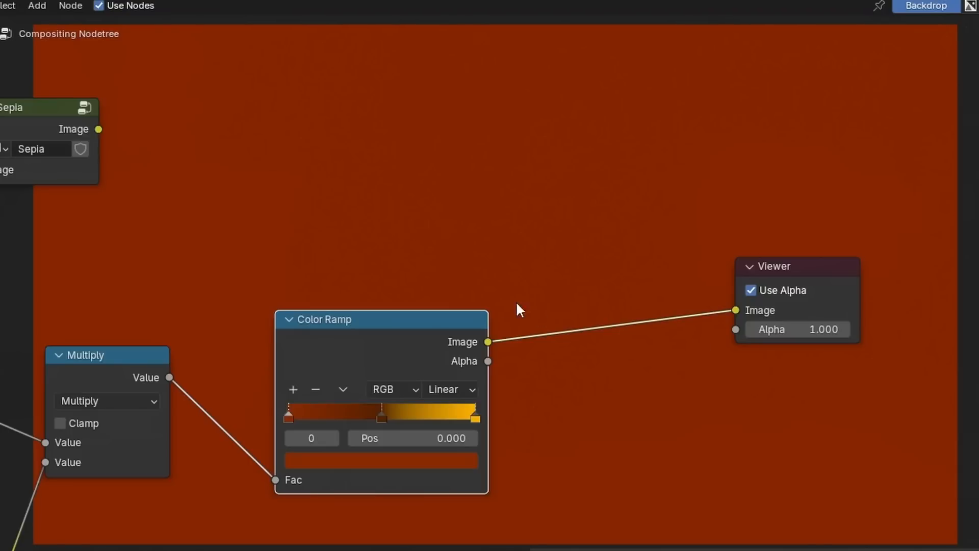
Step: Try sliding the Color Ramp's brown middle stop and its yellow end stop close to the first stop
click(334, 438)
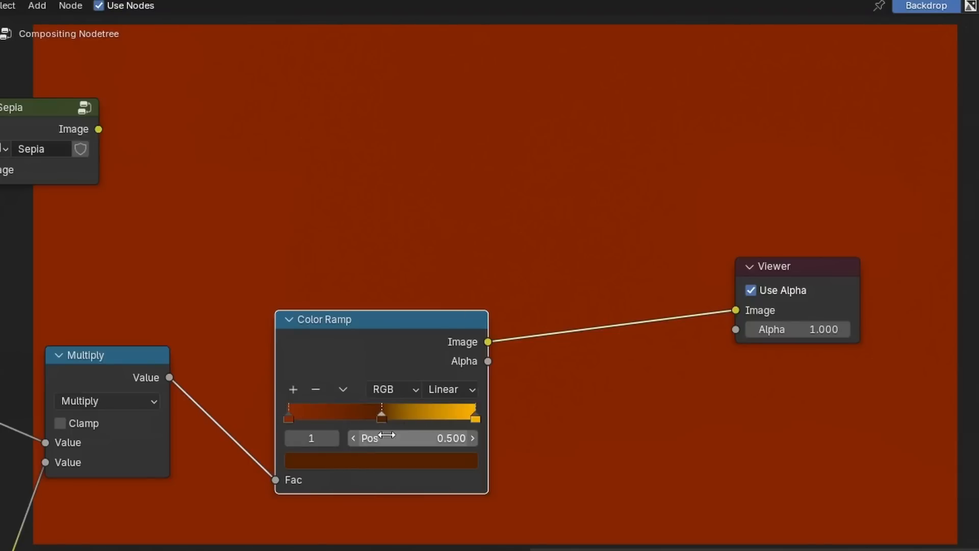
drag(352, 442, 296, 442)
click(475, 414)
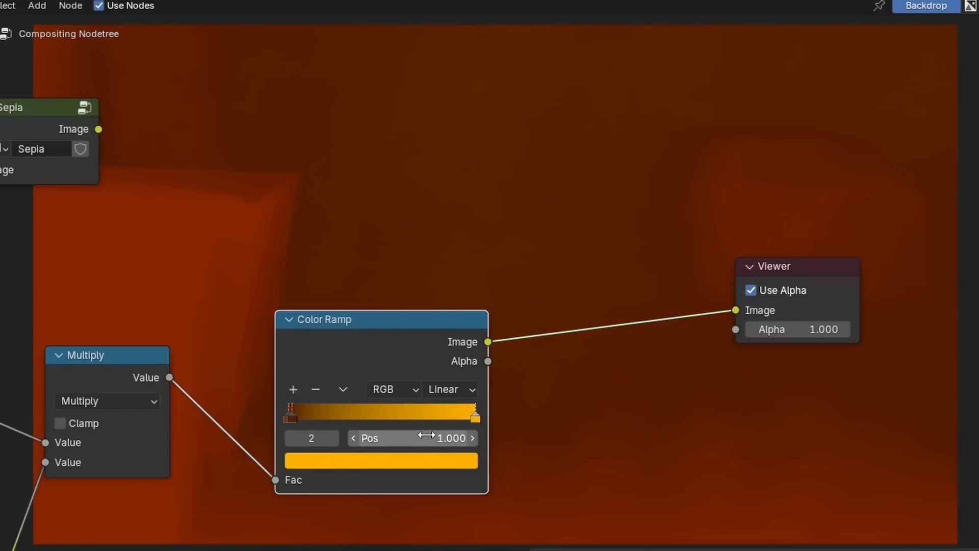
drag(475, 414, 300, 414)
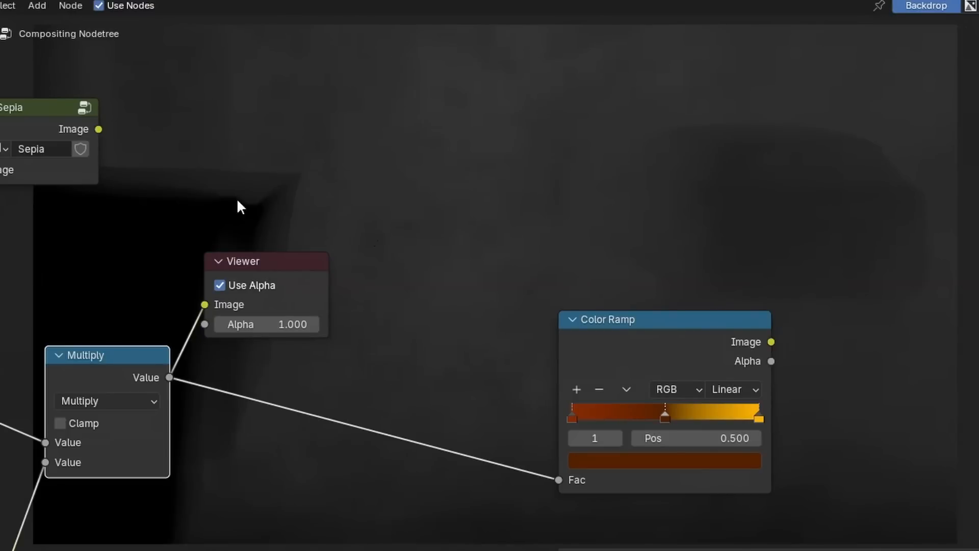
Step: Preview the Color Ramp's output and insert another Multiply node with a value of 1.1 between the fog Multiply and the ramp
ctrl+shift+click(671, 351)
middle_drag(498, 355, 594, 312)
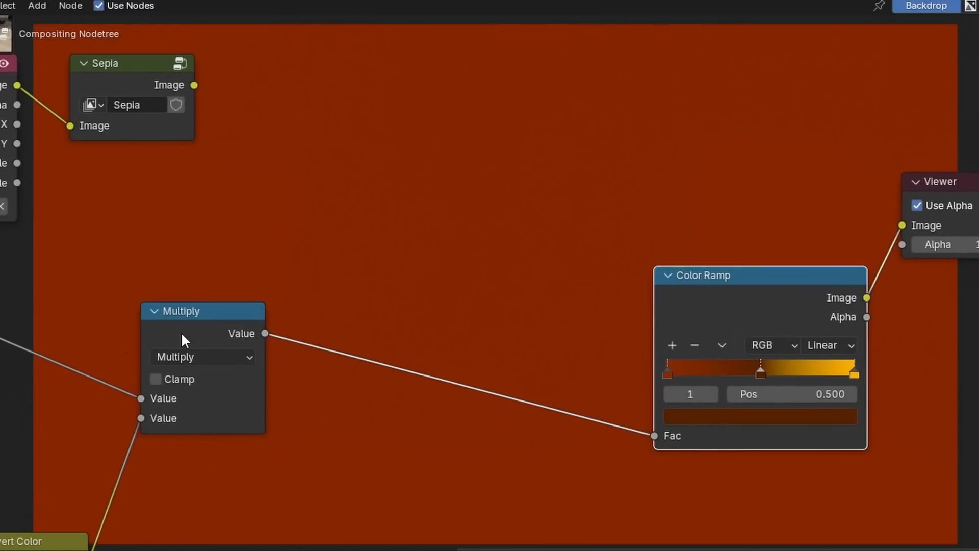
click(449, 418)
text(1)
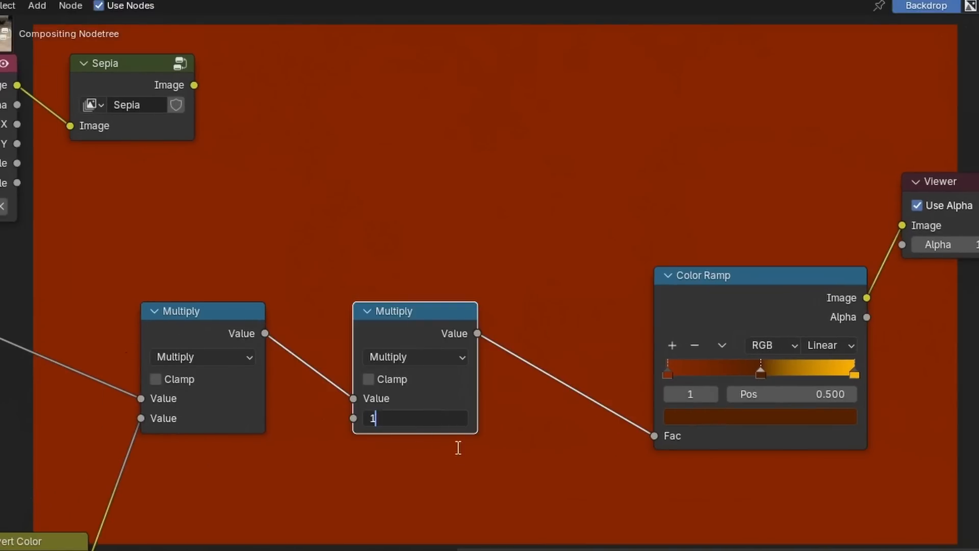
text(.1)
key(Return)
Step: Test several strengths on the new Multiply node while previewing its output, and set its value to 15
middle_drag(418, 418, 284, 429)
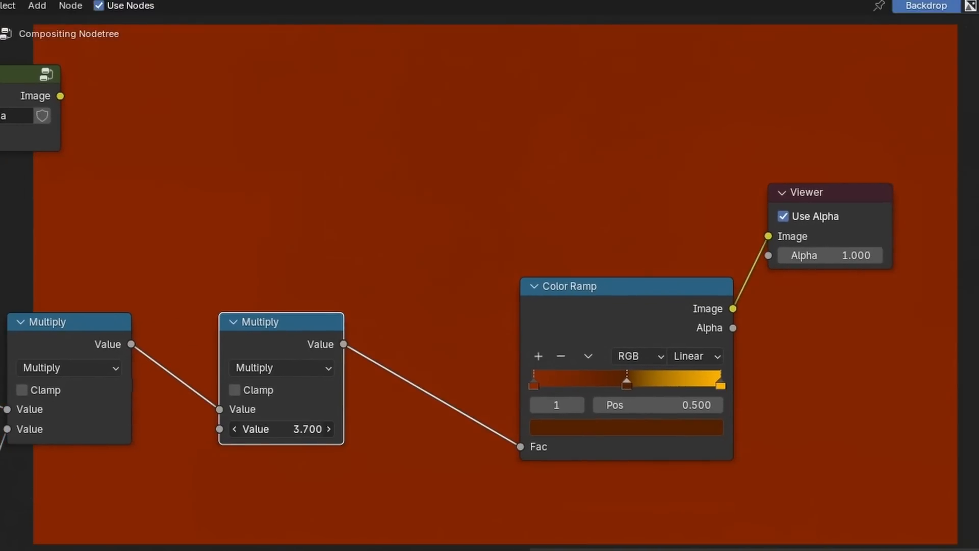
drag(296, 428, 293, 429)
click(293, 429)
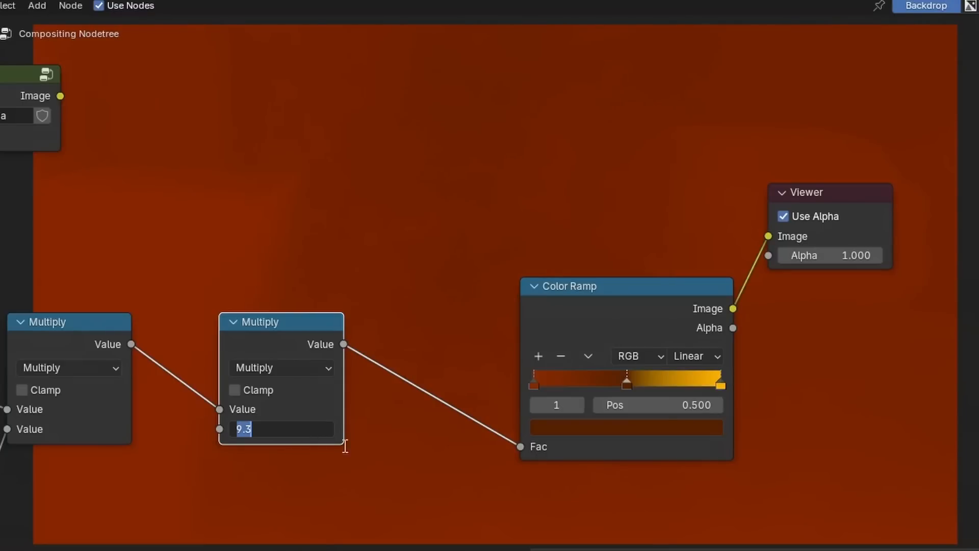
text(7)
key(Return)
ctrl+shift+click(292, 328)
click(298, 429)
text(15.)
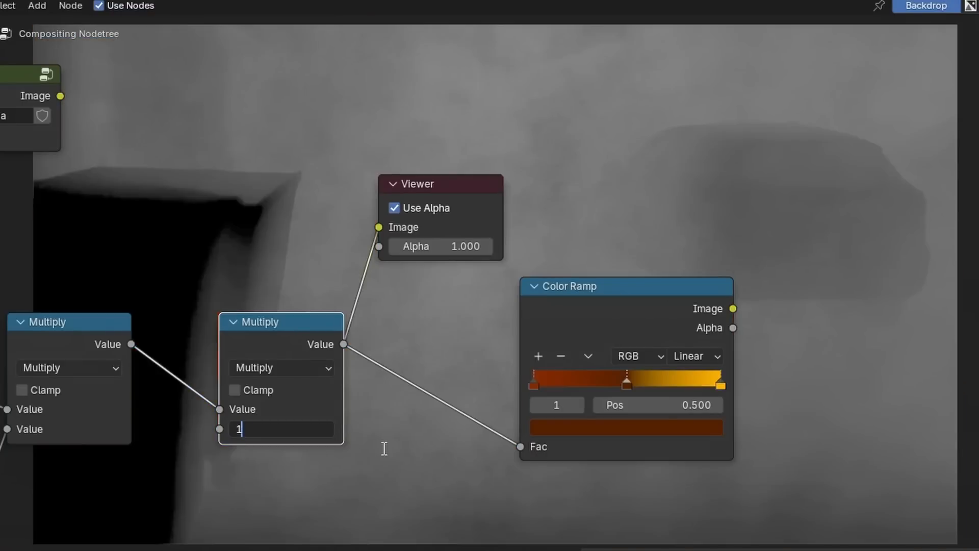
text(0)
key(Return)
Step: Preview the Color Ramp, slide its brown stop toward the first stop and place the yellow stop at position 0.81
mouse_move(629, 405)
mouse_down()
mouse_move(596, 406)
mouse_move(637, 405)
mouse_up()
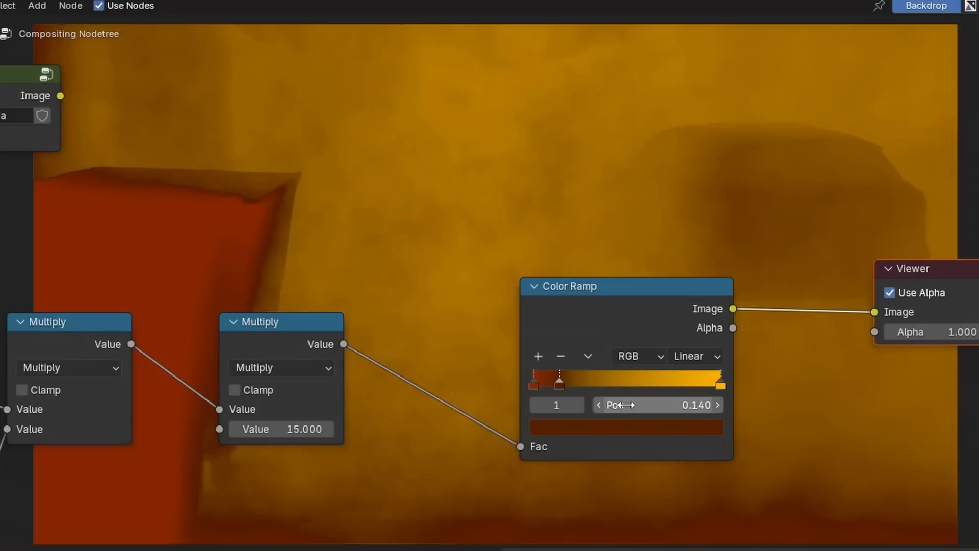
click(580, 405)
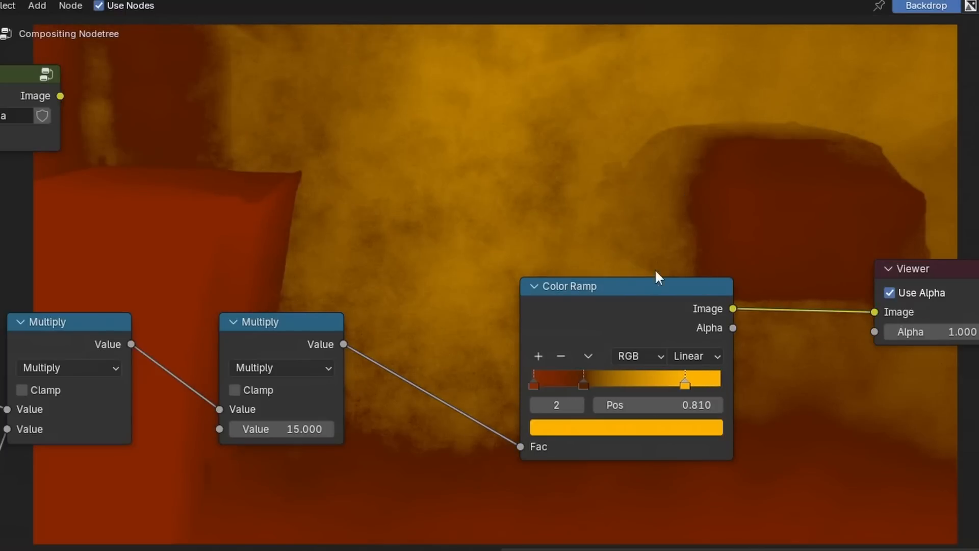
drag(603, 304, 549, 286)
Step: Try Ease and Cardinal interpolation on the Color Ramp, and settle on B-Spline
click(635, 338)
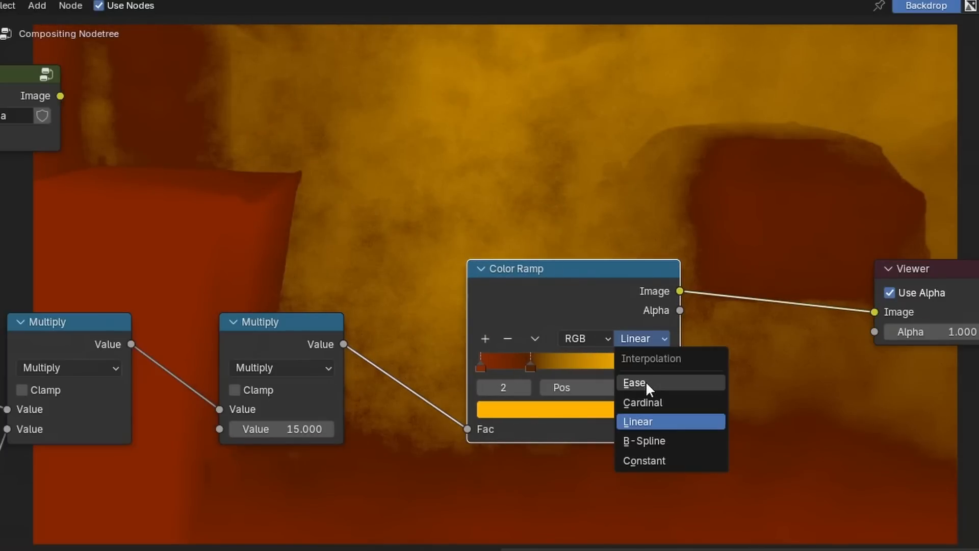
click(644, 381)
click(644, 341)
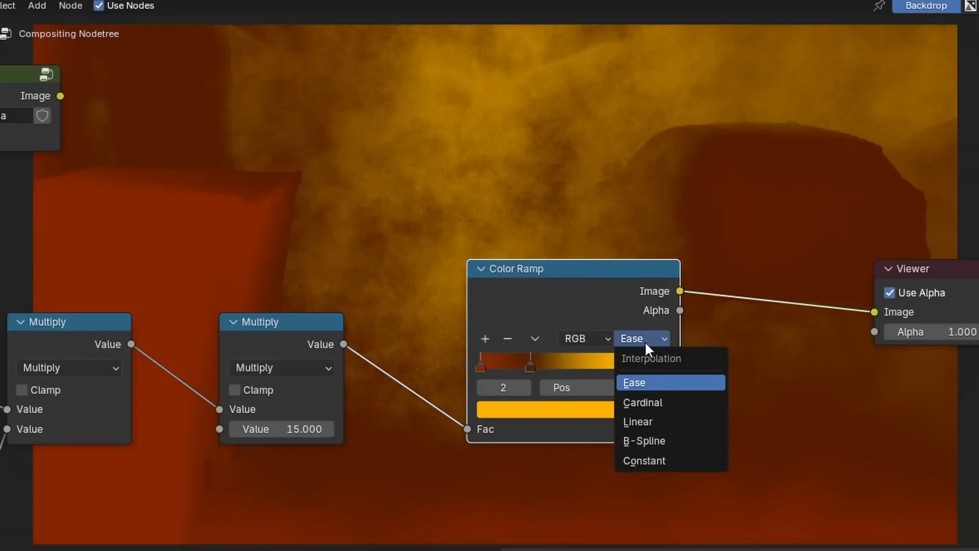
click(665, 403)
key(ctrl+z)
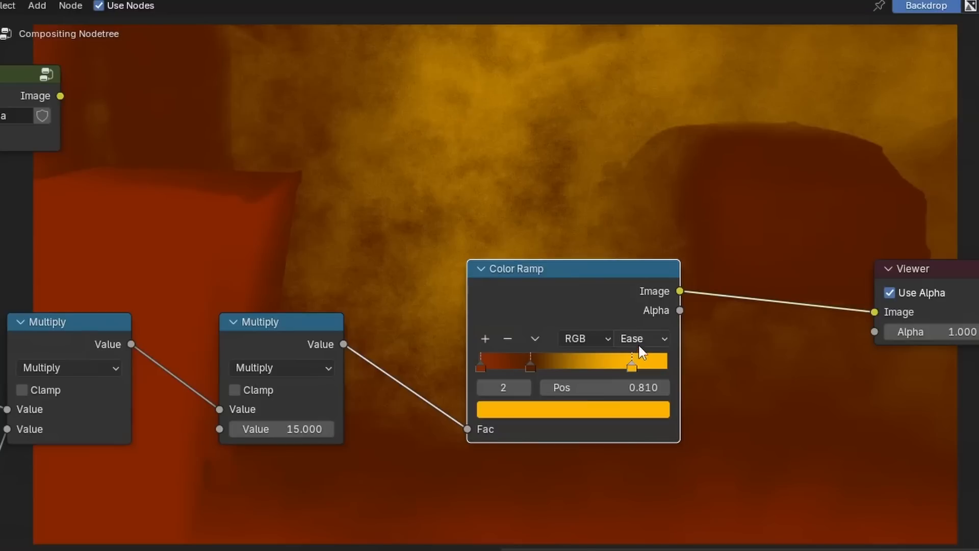
click(639, 345)
click(640, 439)
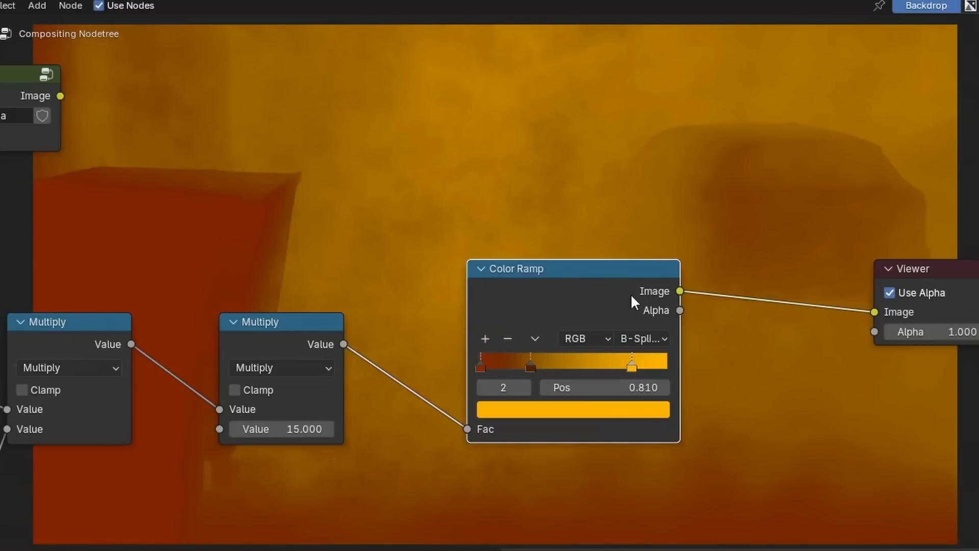
Step: Slide the Color Ramp's brown stop toward the yellow stop and set the yellow stop's position to 0.76
click(530, 367)
drag(576, 388, 610, 388)
middle_drag(563, 192, 404, 383)
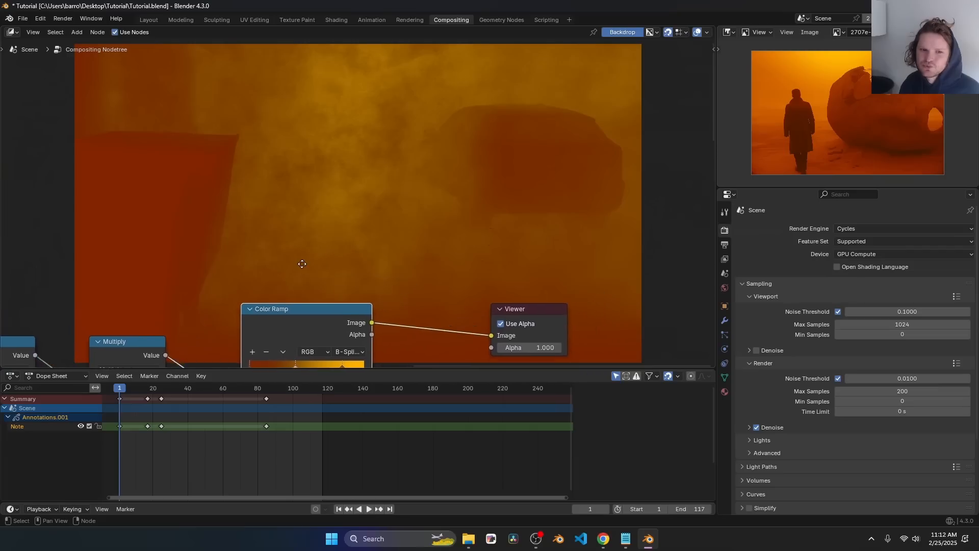
middle_drag(302, 264, 338, 203)
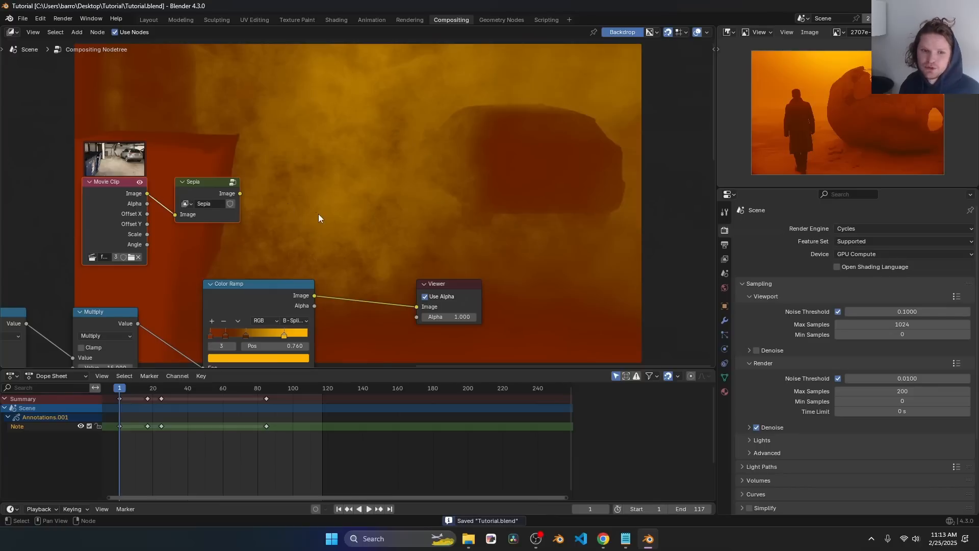
Step: Preview the Sepia and the Color Ramp outputs, move the Viewer node farther from the ramp and save the file
ctrl+shift+click(206, 185)
ctrl+shift+click(275, 292)
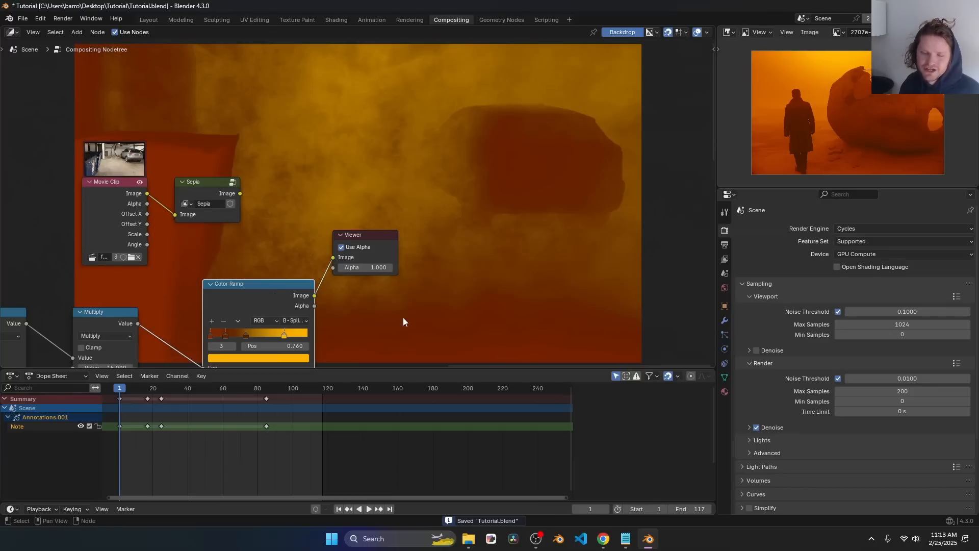
drag(354, 238, 475, 251)
key(ctrl+s)
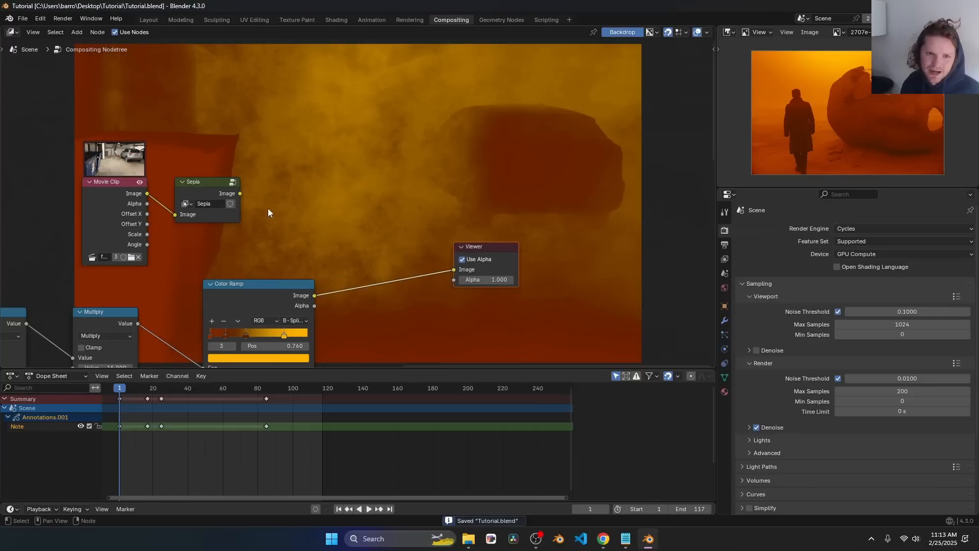
Step: Combine the Sepia footage with the Color Ramp's output in a new Mix node set to Screen, and preview it
key(shift+a)
text(mi)
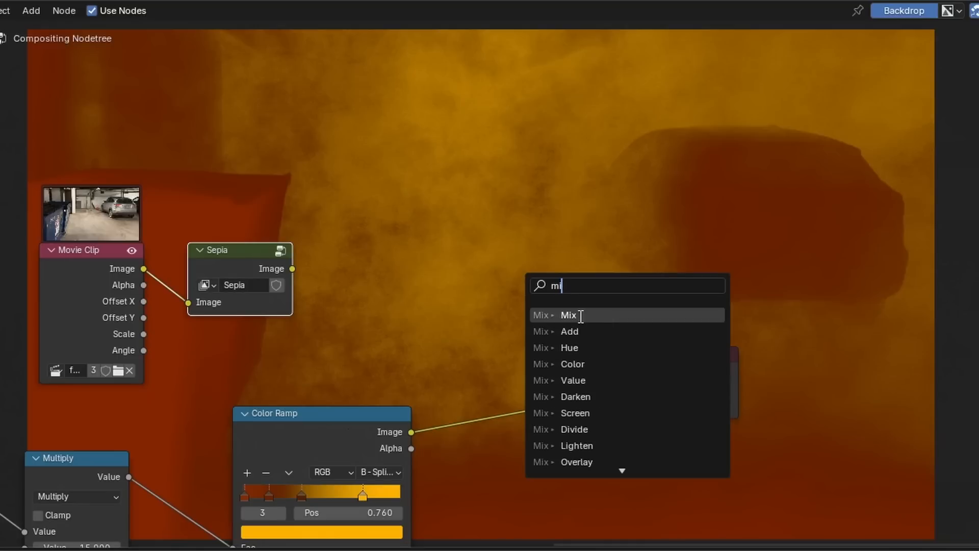
click(580, 316)
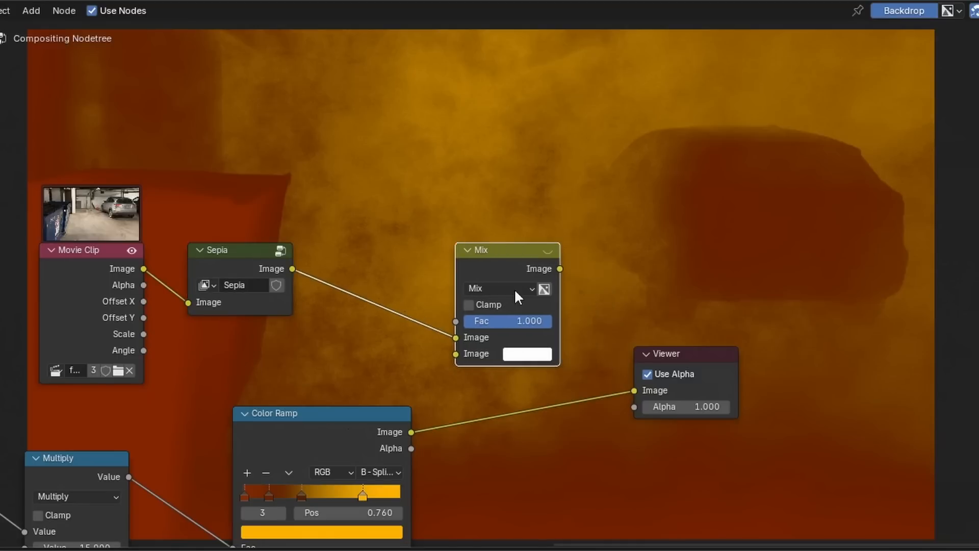
ctrl+shift+click(497, 272)
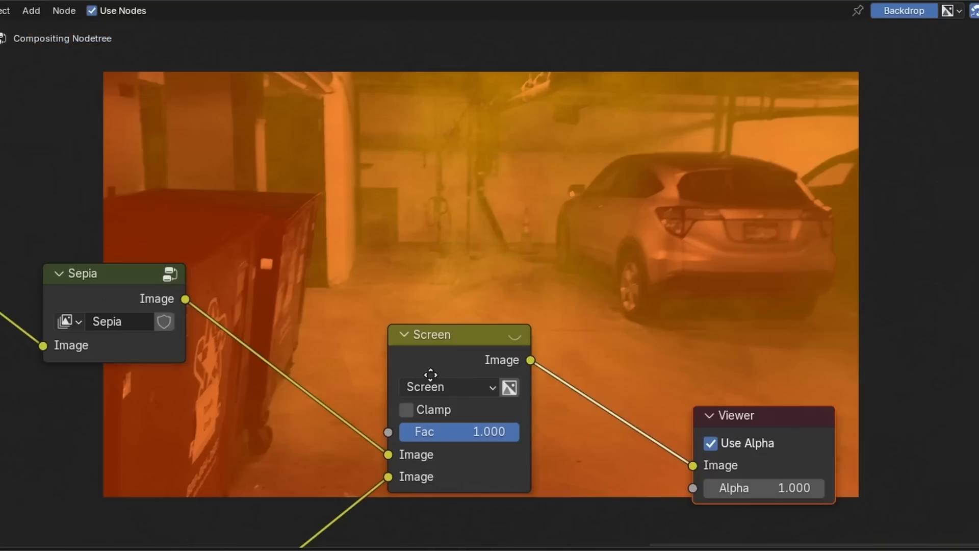
drag(419, 331, 399, 322)
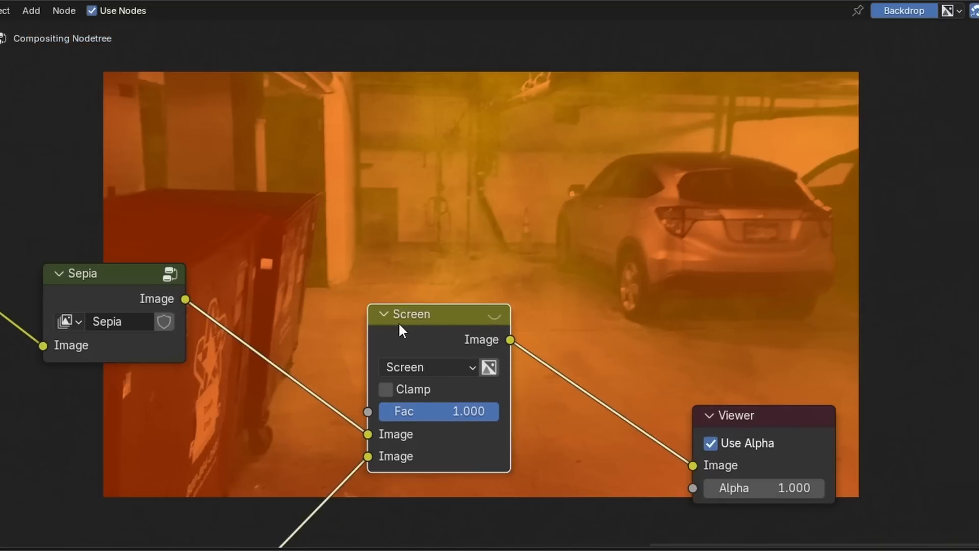
Step: Drive the Screen node's factor from the Invert Color output through a duplicate of the fog Multiply node
scroll(285, 423, down, 3)
middle_drag(286, 424, 407, 351)
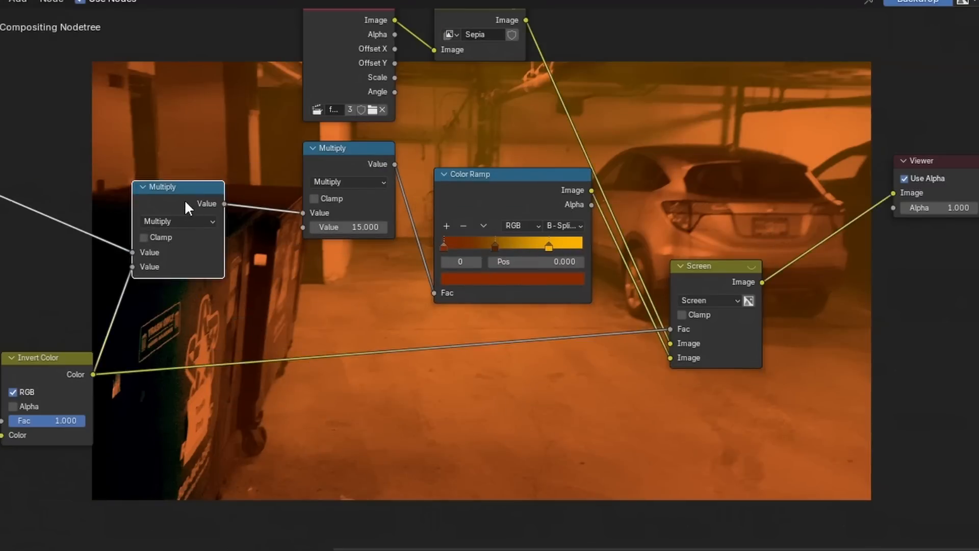
key(shift+d)
click(267, 339)
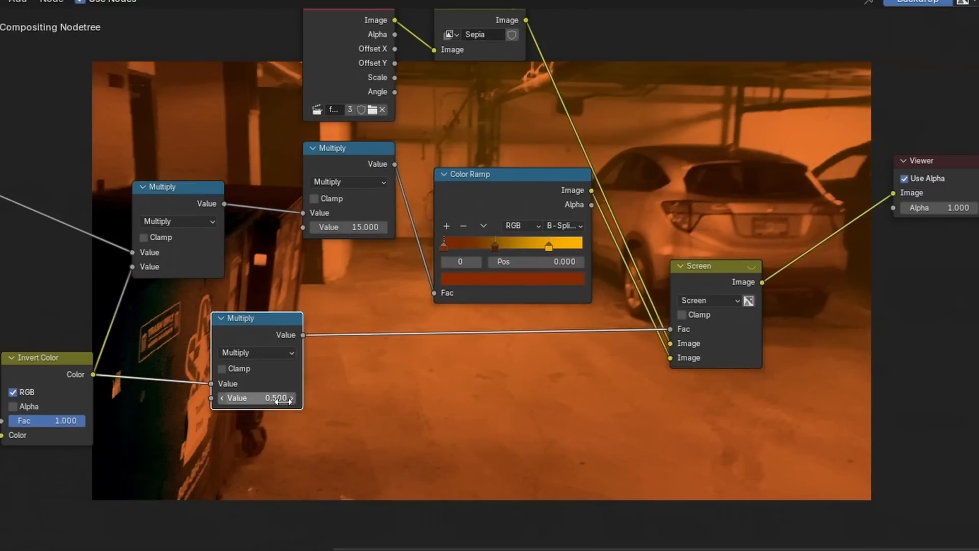
Step: Test strengths of 1 and 5 on the factor's Multiply node, and set its value to 10
double_click(278, 399)
text(1)
key(Return)
text(5)
key(Return)
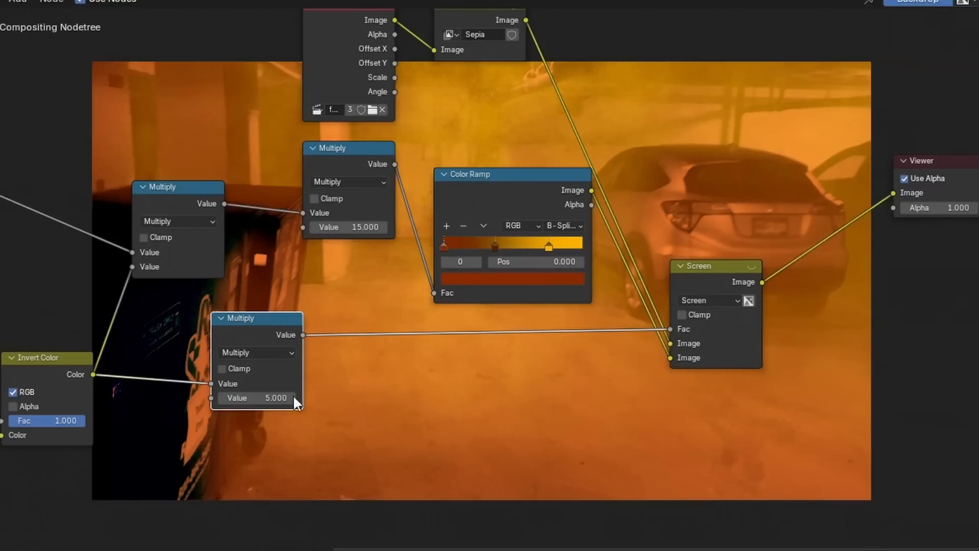
click(268, 398)
text(10)
key(Return)
middle_drag(433, 299, 287, 93)
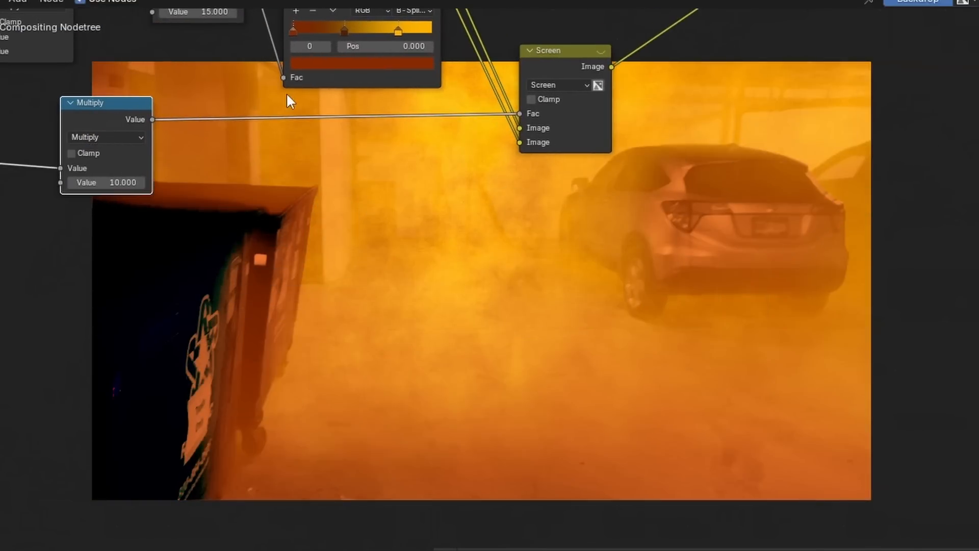
Step: Move the factor's Multiply node farther from Invert Color and preview its output as a mask
middle_drag(241, 118, 385, 261)
drag(243, 256, 348, 256)
middle_drag(348, 256, 163, 164)
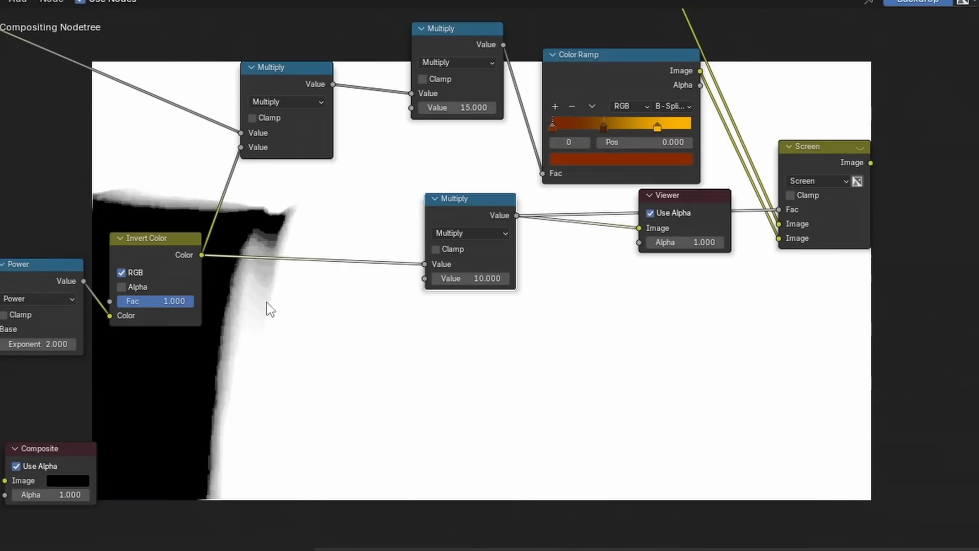
Step: Insert an Add node of 0.1 before the mask Multiply, and feed RGB to BW into a second Invert Color node for preview
middle_drag(822, 154, 872, 169)
ctrl+shift+click(531, 258)
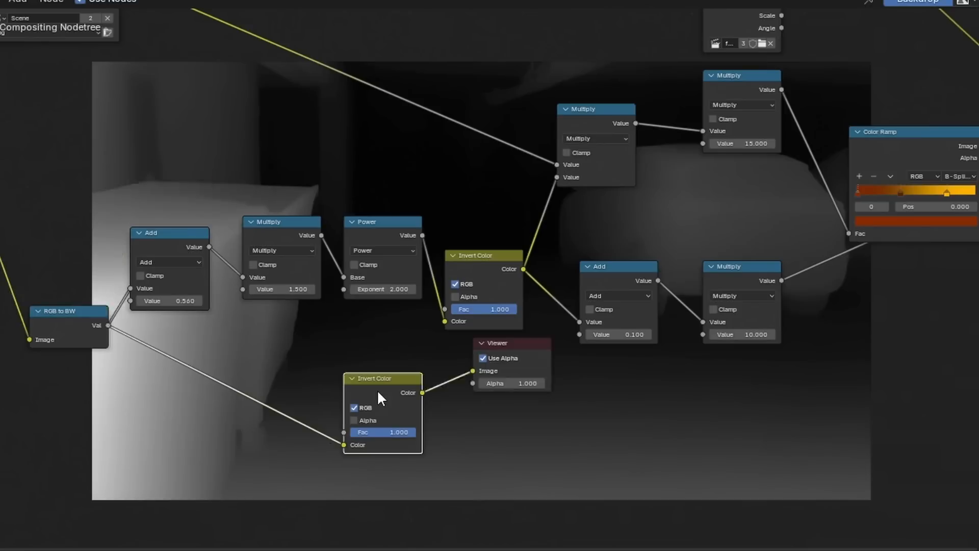
middle_drag(378, 392, 257, 367)
drag(358, 330, 534, 377)
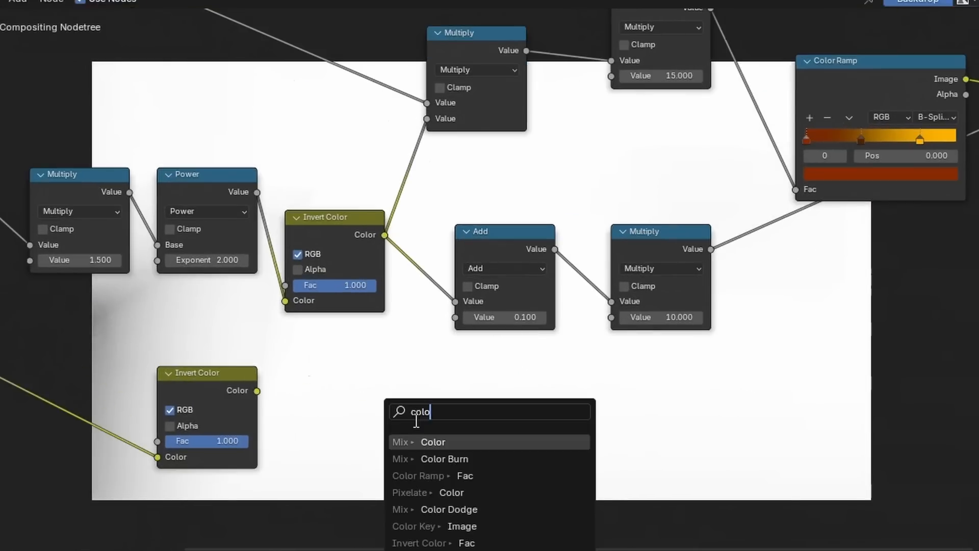
Step: Insert a B-Spline Color Ramp with its black stop at 0.950 after the second Invert Color, and feed it into the mask Multiply
text(r)
mouse_move(438, 467)
mouse_down()
mouse_move(459, 468)
mouse_move(443, 468)
mouse_up()
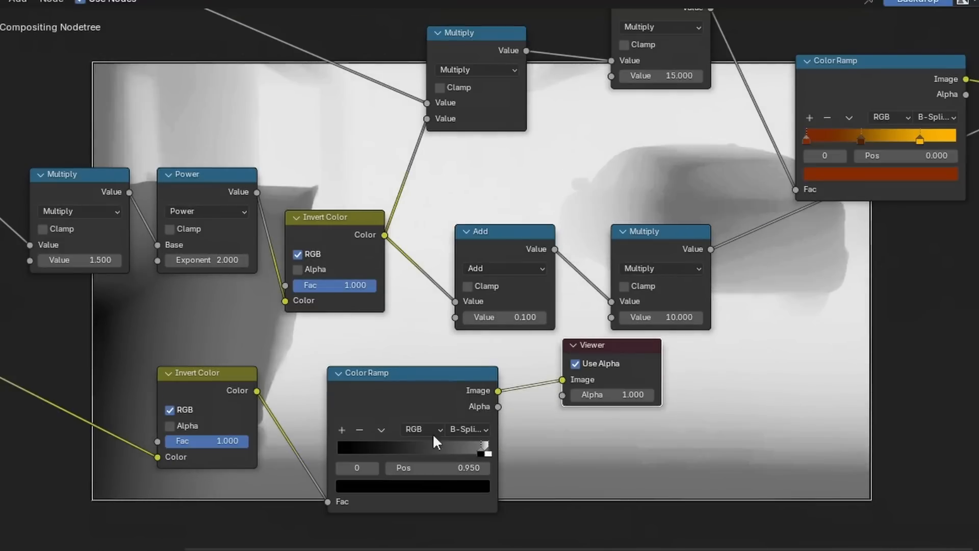
click(415, 385)
key(m)
key(m)
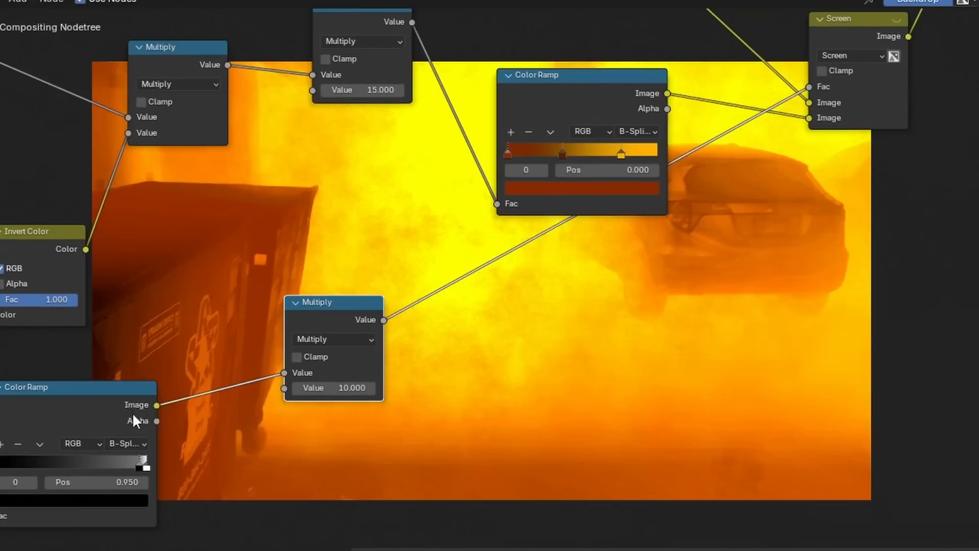
drag(133, 412, 143, 394)
Step: Set the mask Multiply's value to 3 and undo the last adjustment
middle_drag(404, 342, 194, 395)
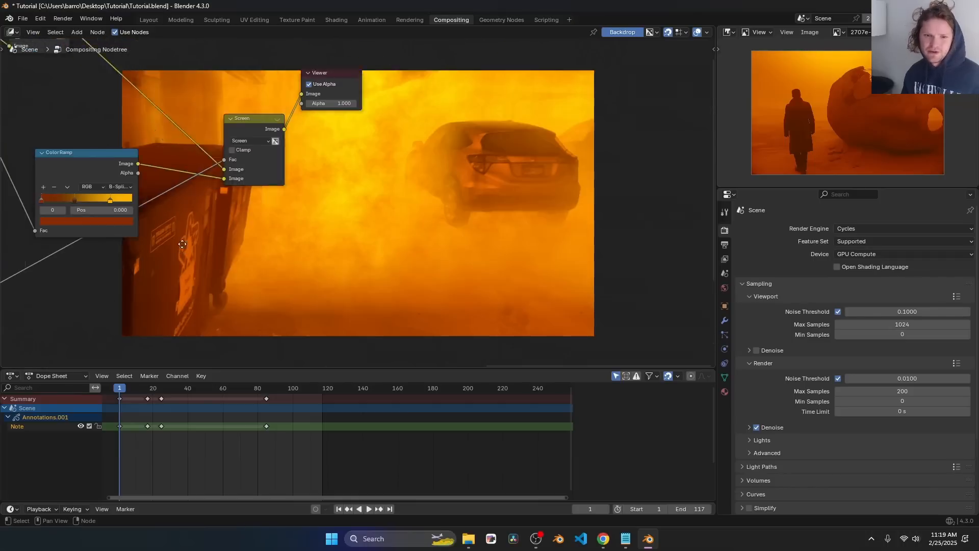
middle_drag(32, 336, 204, 241)
key(Return)
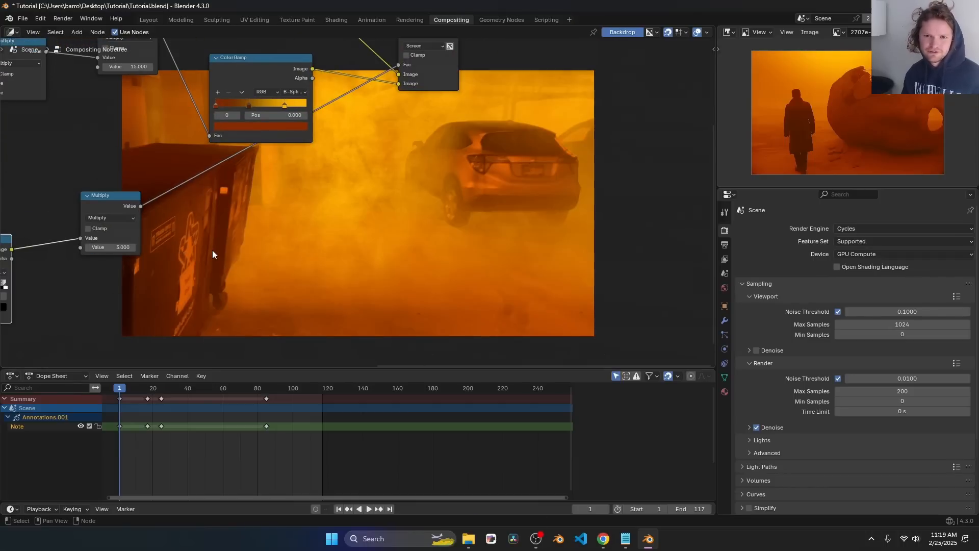
key(ctrl+z)
scroll(340, 191, down, 5)
Step: Move the Viewer node farther away from the Screen node and save the file
middle_drag(340, 191, 302, 297)
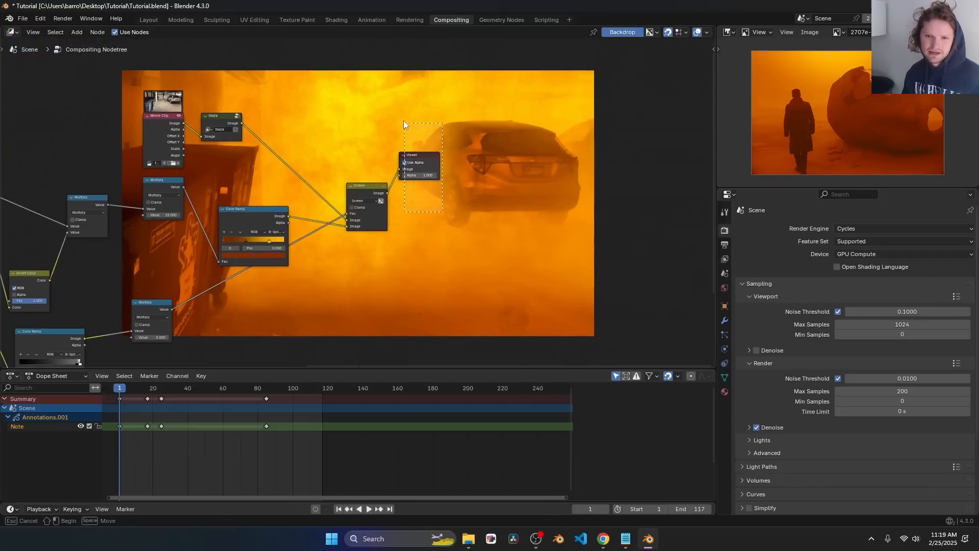
drag(412, 154, 536, 203)
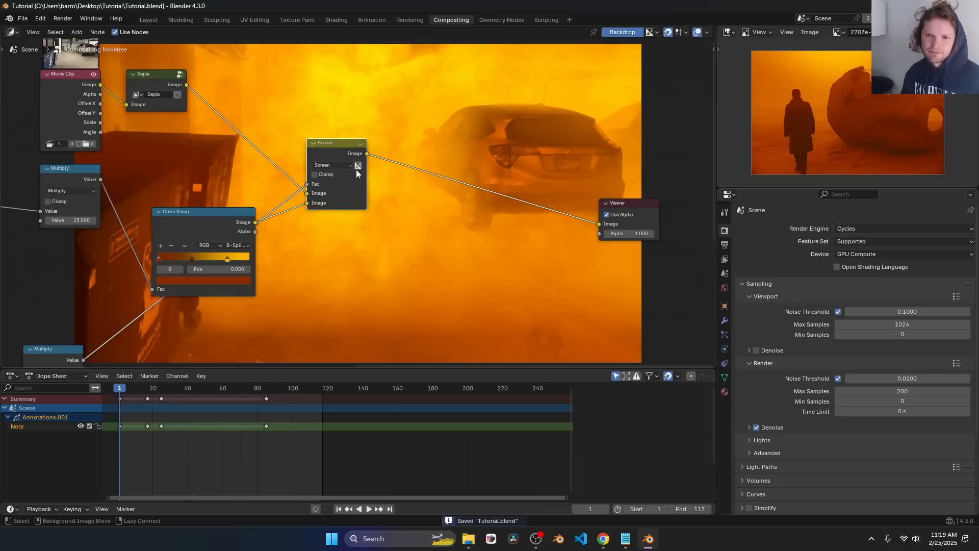
middle_drag(380, 154, 246, 203)
key(v)
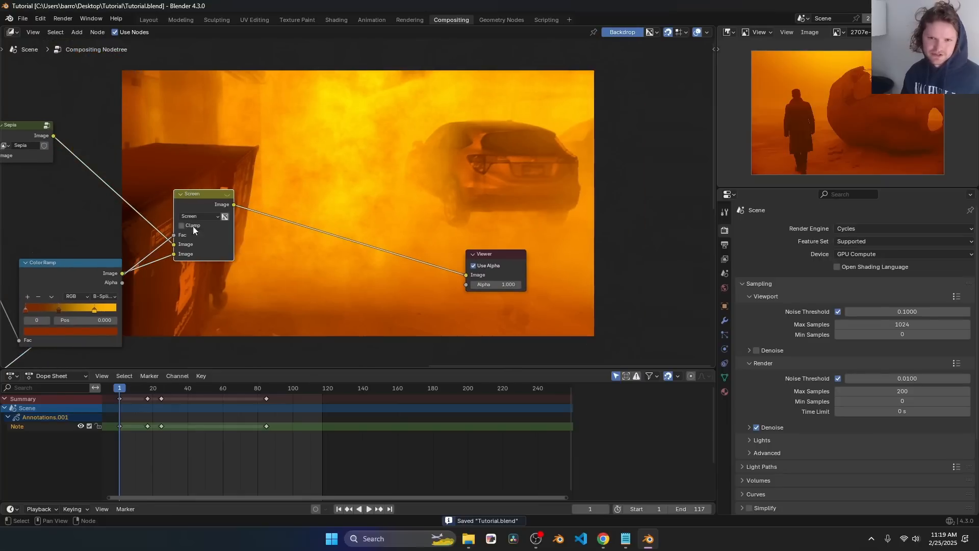
middle_drag(173, 228, 245, 225)
middle_drag(451, 207, 289, 234)
Step: Insert a Glare node between Screen and Viewer and set its type to Bloom
key(shift+a)
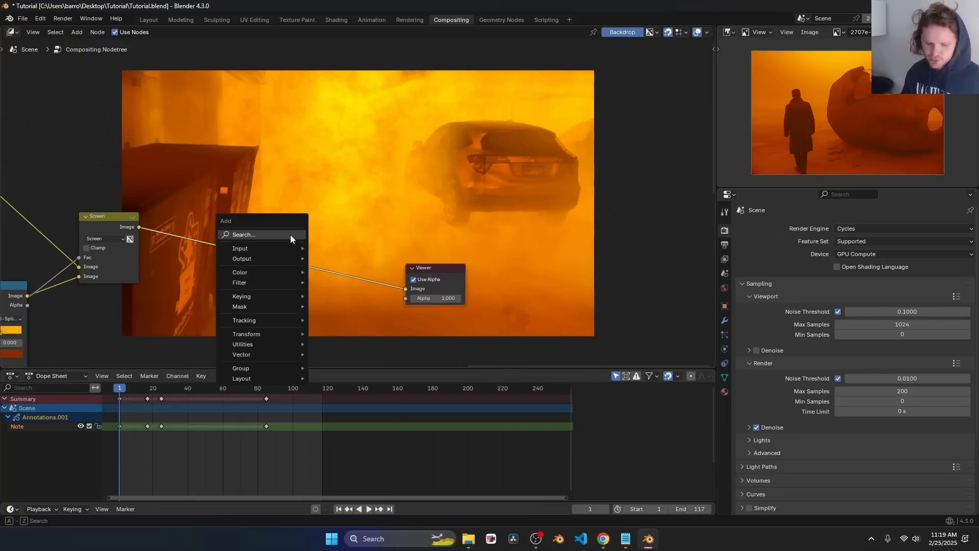
text(glar)
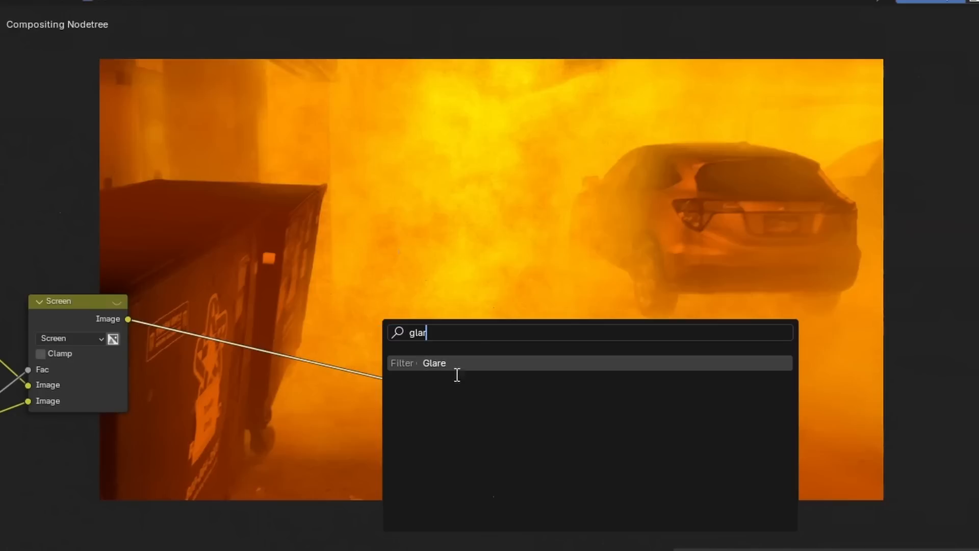
key(Return)
click(192, 302)
scroll(225, 350, up, 1)
click(191, 364)
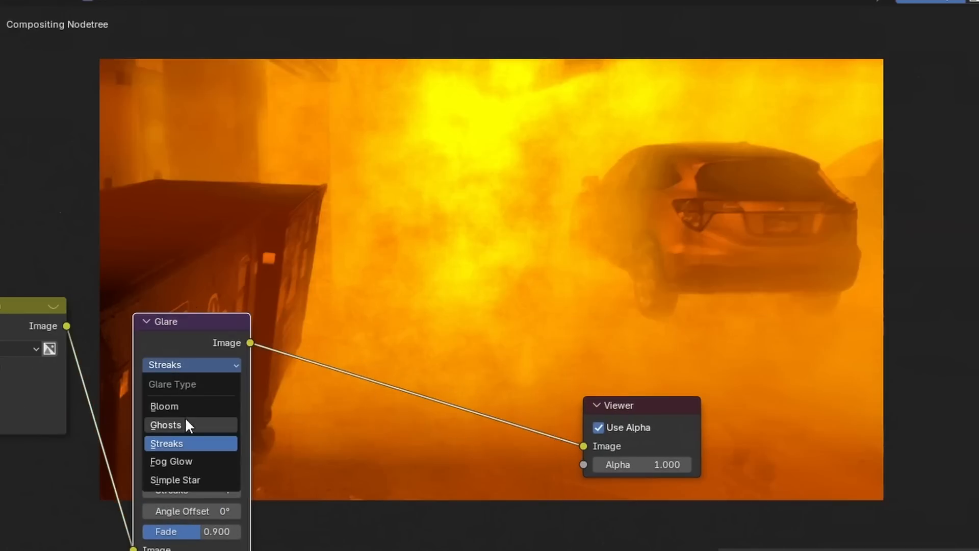
click(164, 406)
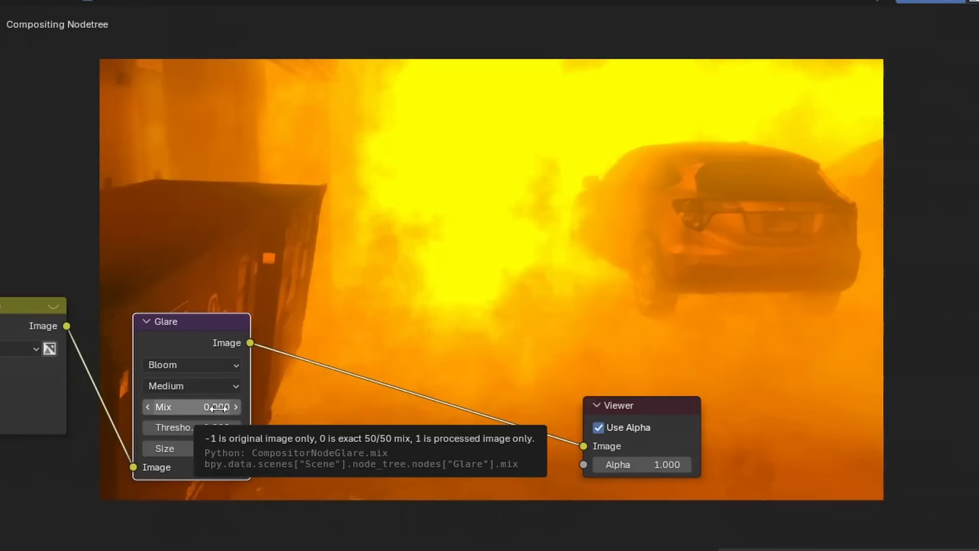
Step: Test a mix of -1 on the Glare node, and set its mix to -0.8
drag(219, 408, 133, 408)
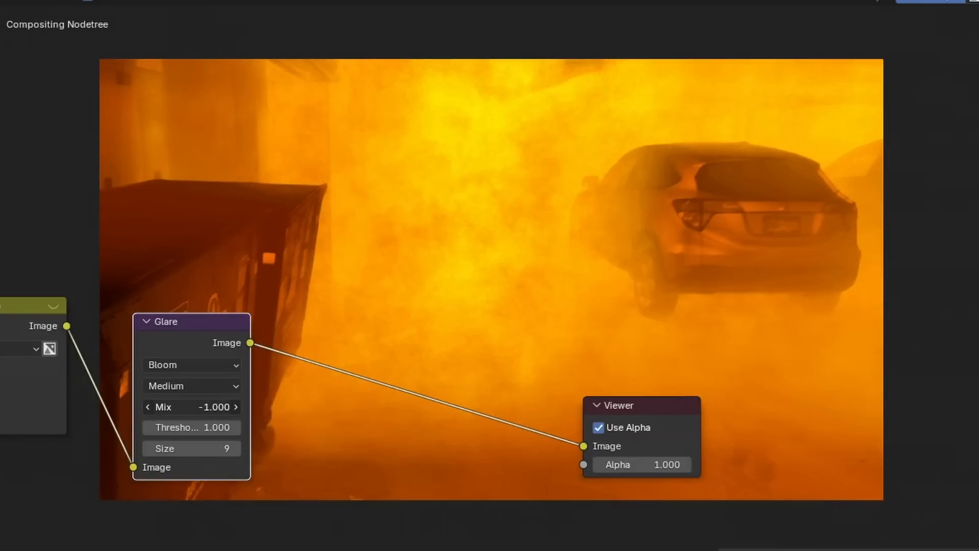
drag(198, 408, 198, 410)
text(-0.8)
key(Return)
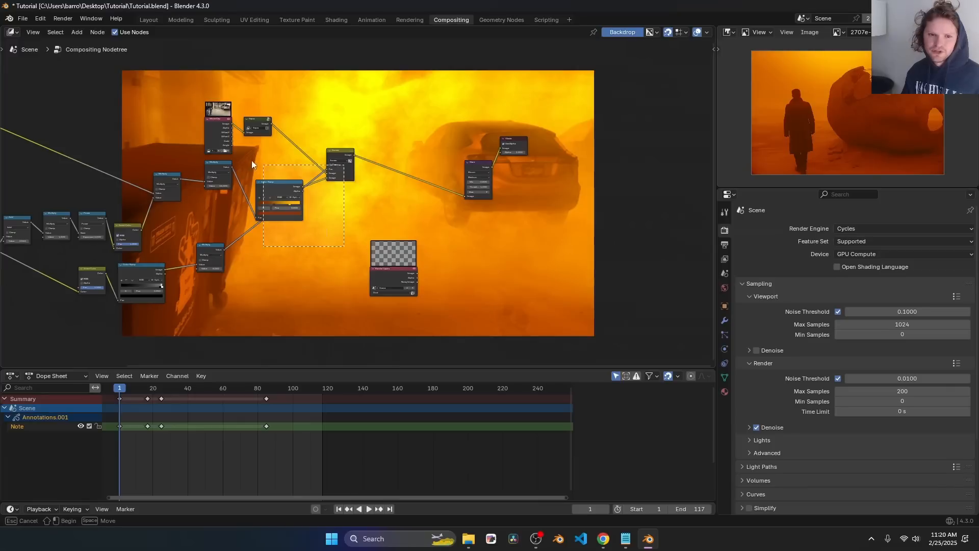
Step: Group the fog compositing nodes, leaving out the Movie Clip, Sepia, depth.mp4, Render Layers and Glare nodes
middle_drag(218, 162, 311, 134)
drag(340, 283, 214, 163)
middle_drag(214, 163, 222, 167)
Step: Move the Fog Render Layers and depth.mp4 nodes closer to the node group's inputs, with depth.mp4 above
drag(227, 204, 187, 111)
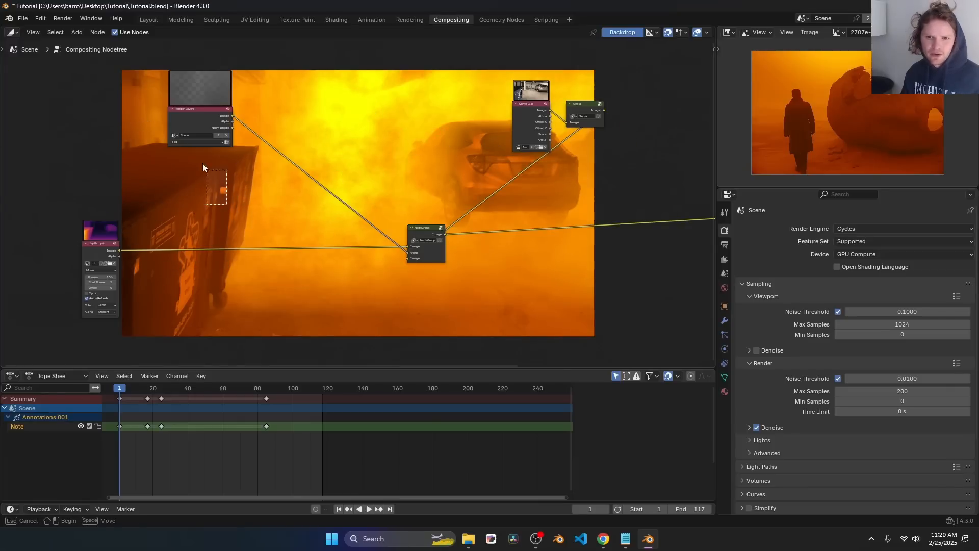
key(g)
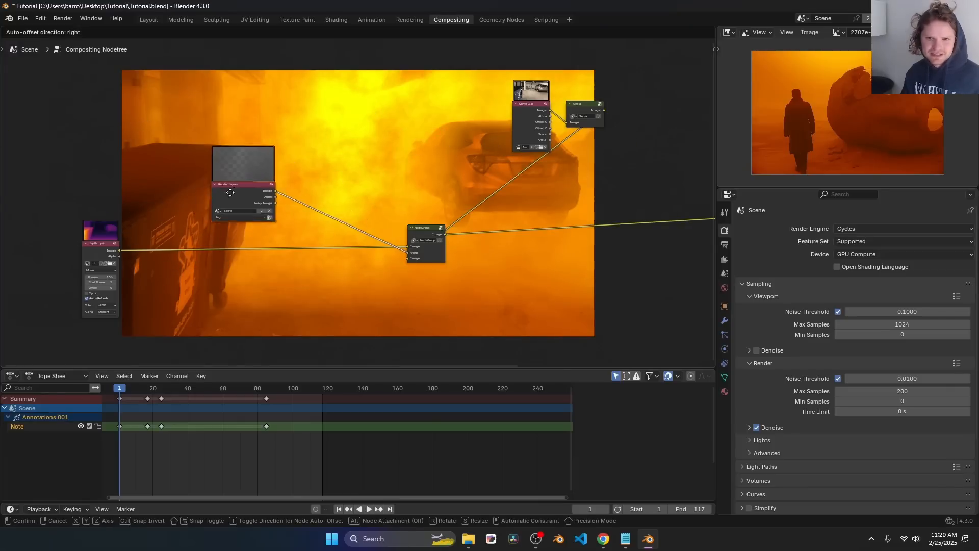
click(272, 289)
drag(203, 261, 83, 251)
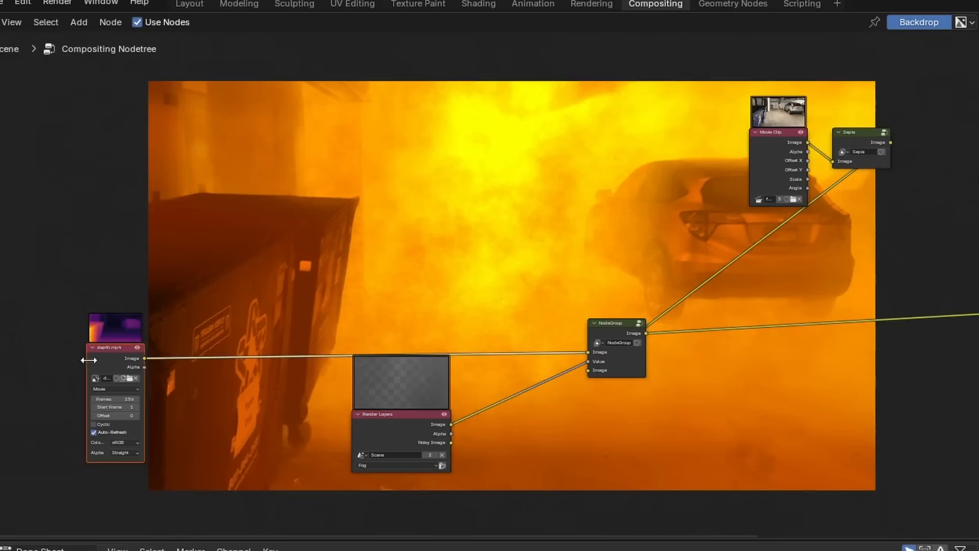
key(g)
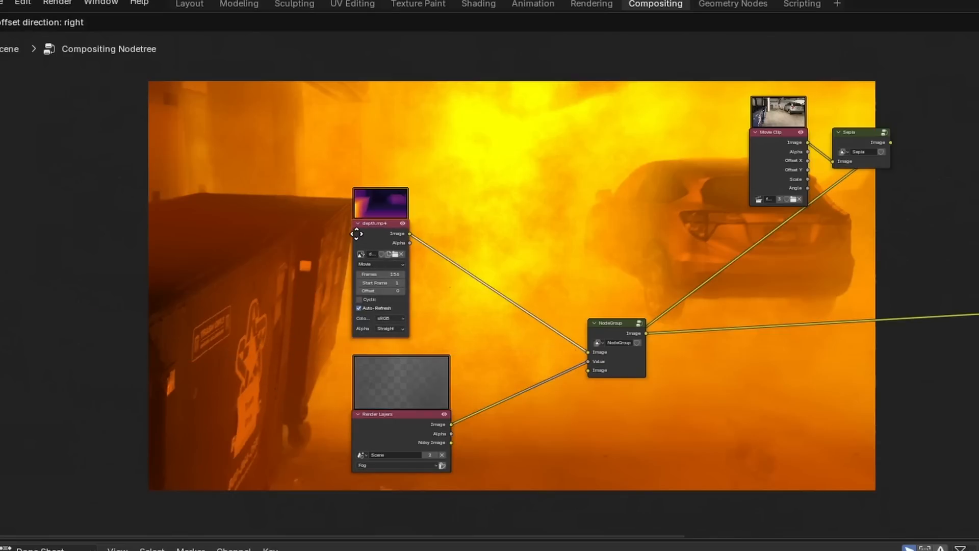
click(387, 218)
Step: Move the Movie Clip and Sepia nodes together to below the Fog Render Layers node
drag(794, 219, 900, 95)
key(g)
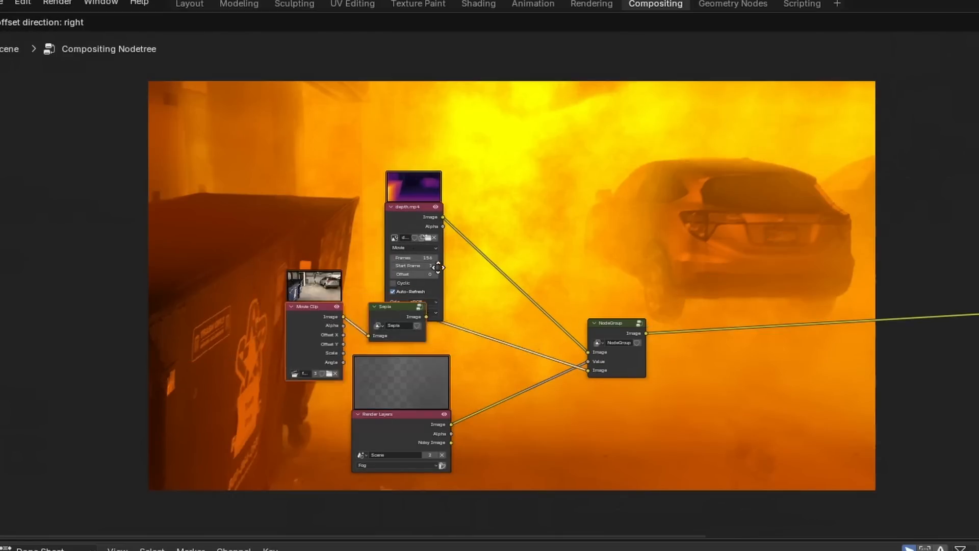
click(573, 391)
Step: Rename the node group as Fog
middle_drag(432, 427, 495, 320)
drag(317, 356, 453, 149)
click(459, 300)
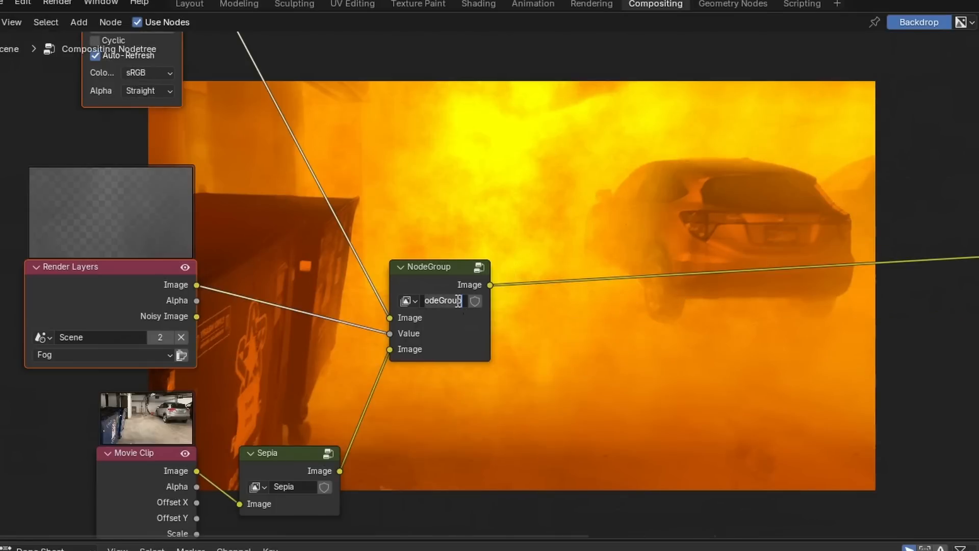
text(Fog)
key(Return)
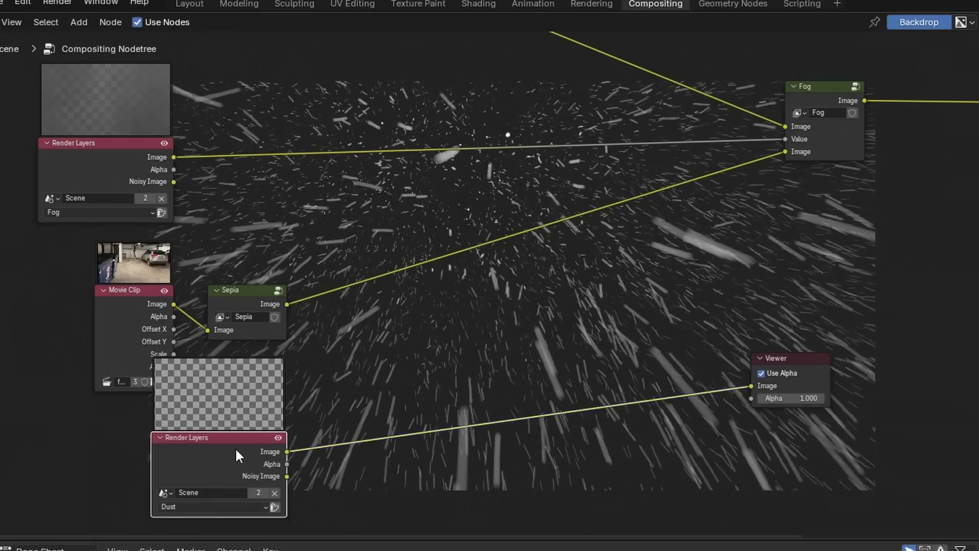
Step: Place the Dust Render Layers below the Movie Clip, and preview a duplicated depth.mp4 chain with Scale and RGB to BW beneath it
drag(235, 448, 100, 465)
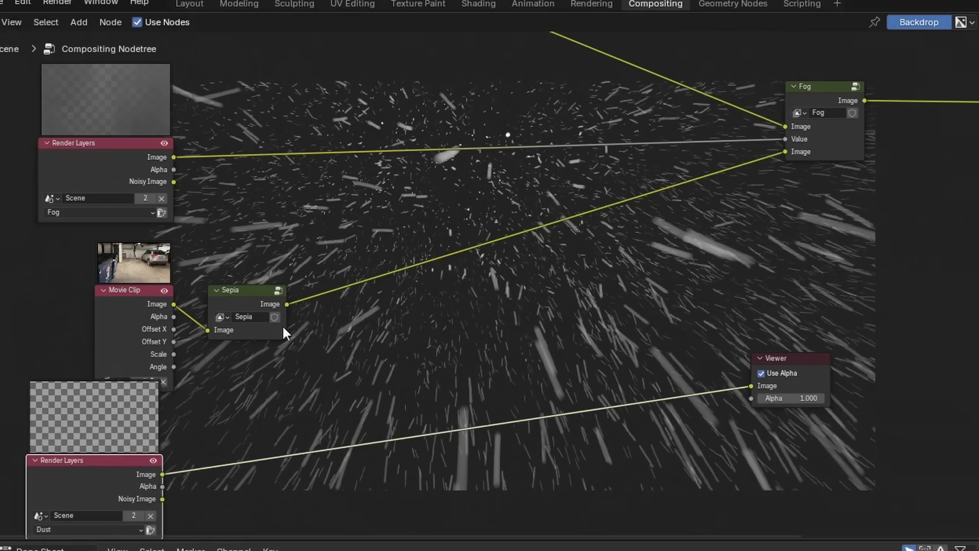
scroll(282, 325, down, 3)
ctrl+shift+click(220, 53)
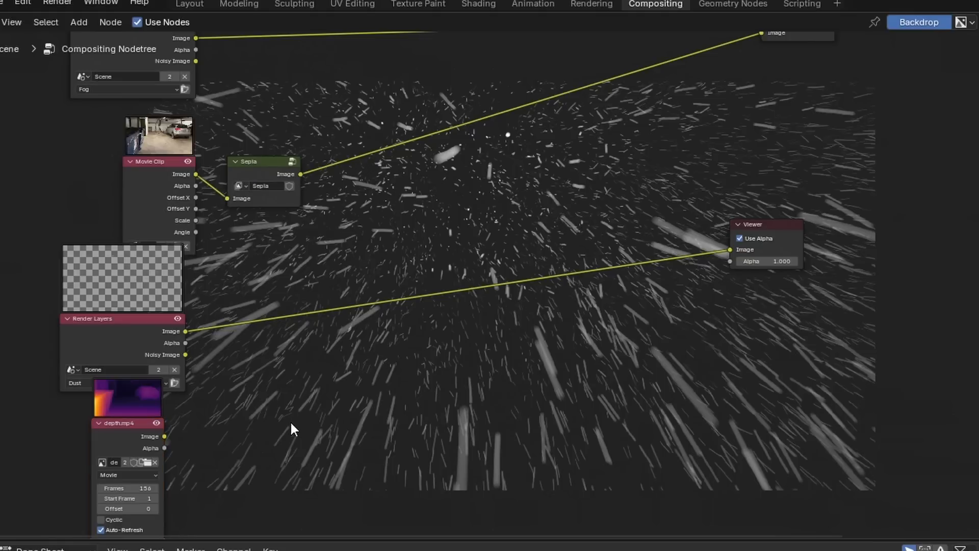
scroll(290, 420, up, 1)
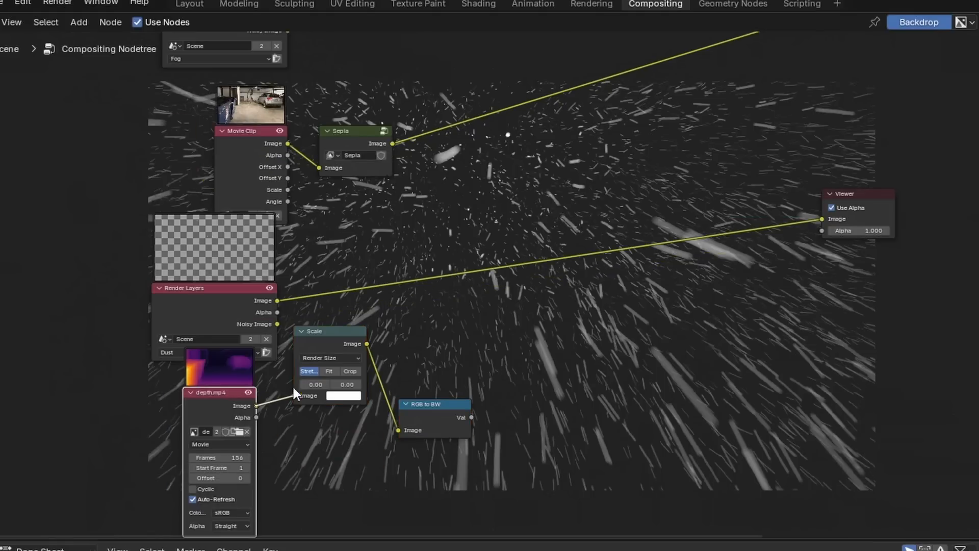
ctrl+shift+click(449, 405)
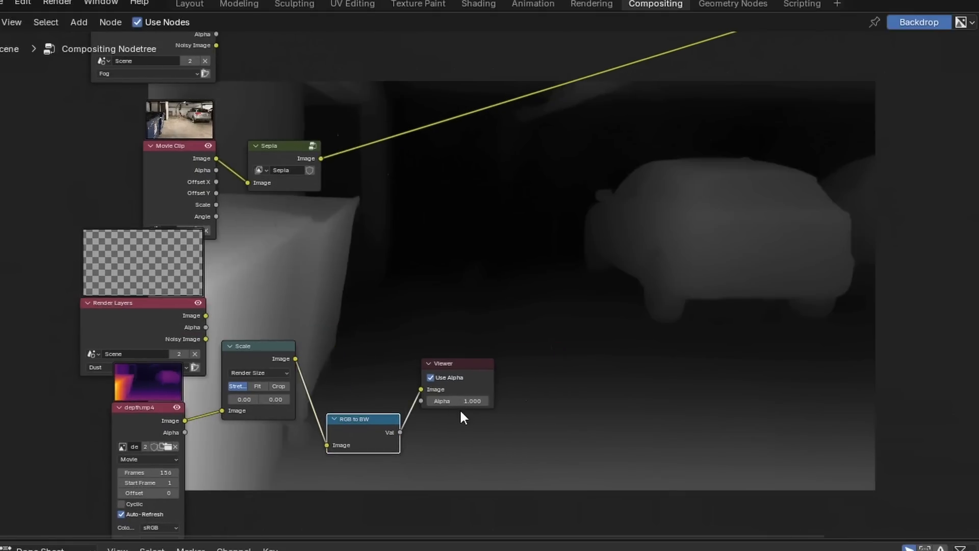
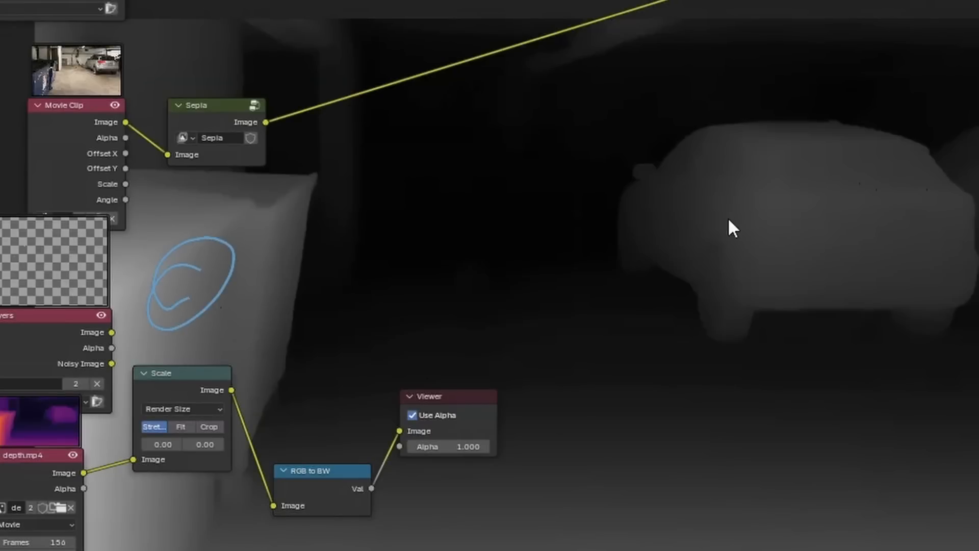
Step: Copy Invert Color and its Color Ramp from inside the Fog group into the main tree, and connect RGB to BW to the Invert Color
mouse_move(815, 224)
ctrl+right_down()
mouse_move(530, 219)
mouse_move(191, 283)
ctrl+right_up()
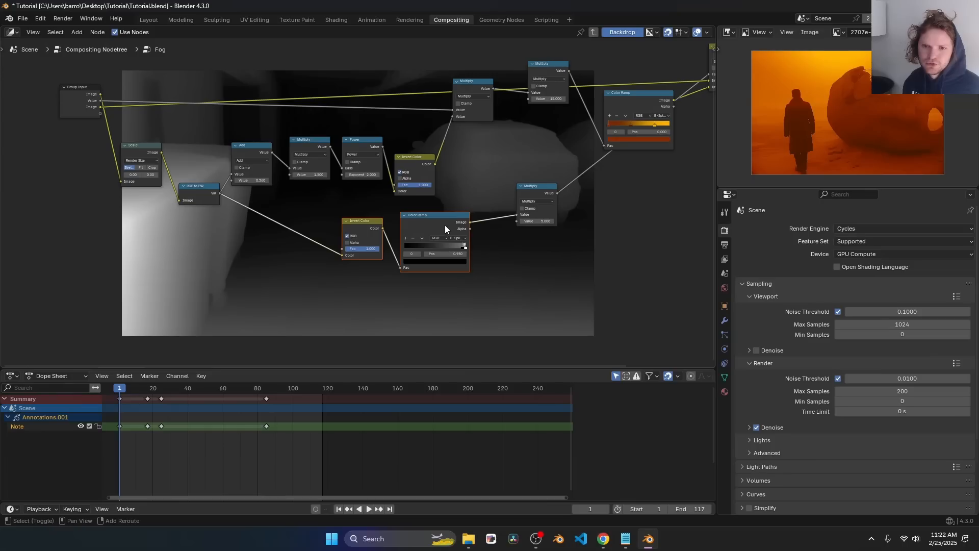
key(ctrl+c)
key(Tab)
middle_drag(321, 295, 320, 183)
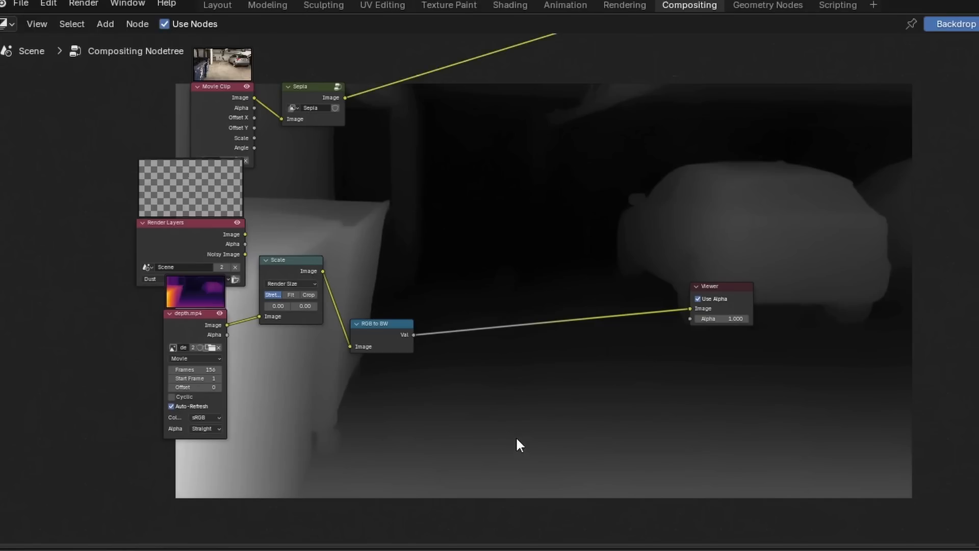
key(ctrl+v)
drag(413, 335, 426, 457)
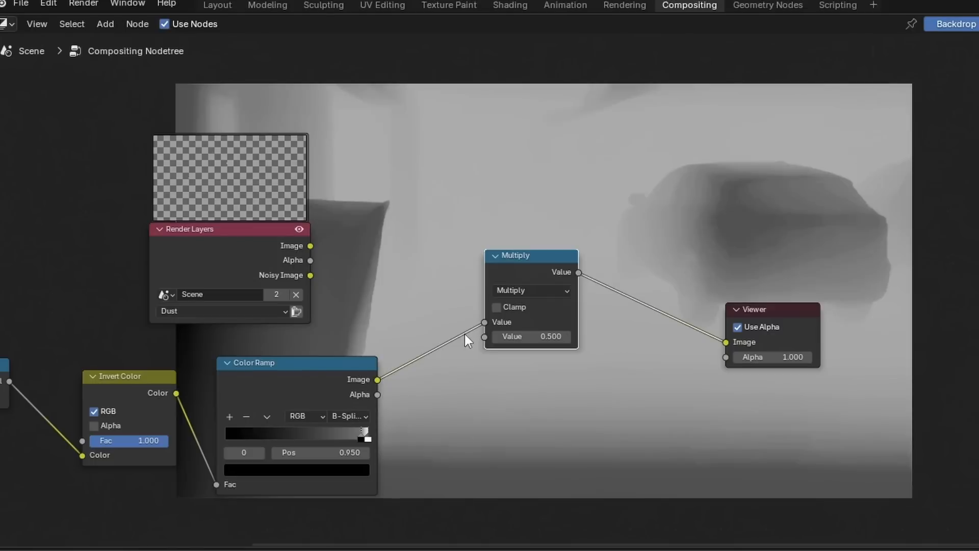
Step: Connect the Dust Render Layers image to the Multiply node so the Color Ramp depth mask multiplies the dust
drag(484, 336, 309, 245)
middle_drag(530, 252, 469, 357)
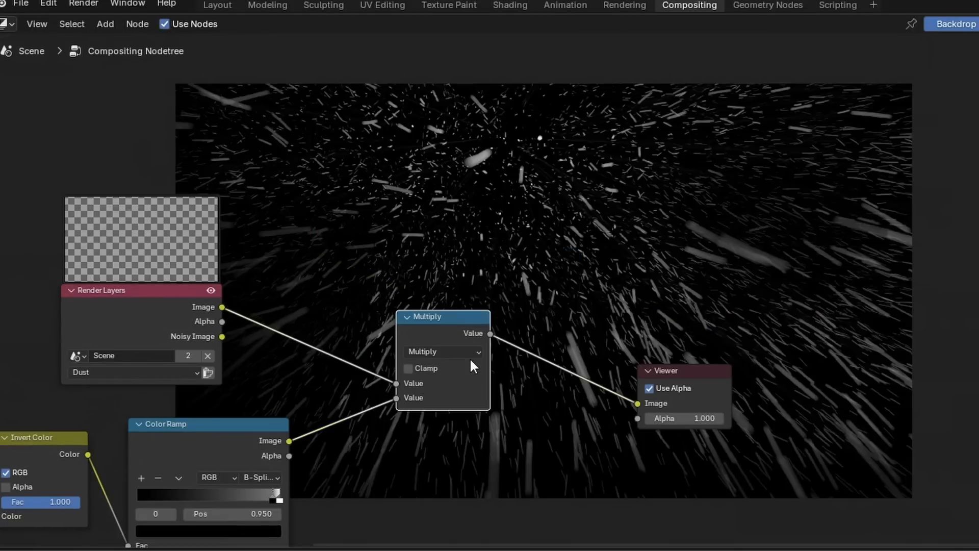
click(446, 330)
Step: Insert a Mix color node between Sepia and the Fog group and preview its output
scroll(396, 296, down, 3)
key(shift+a)
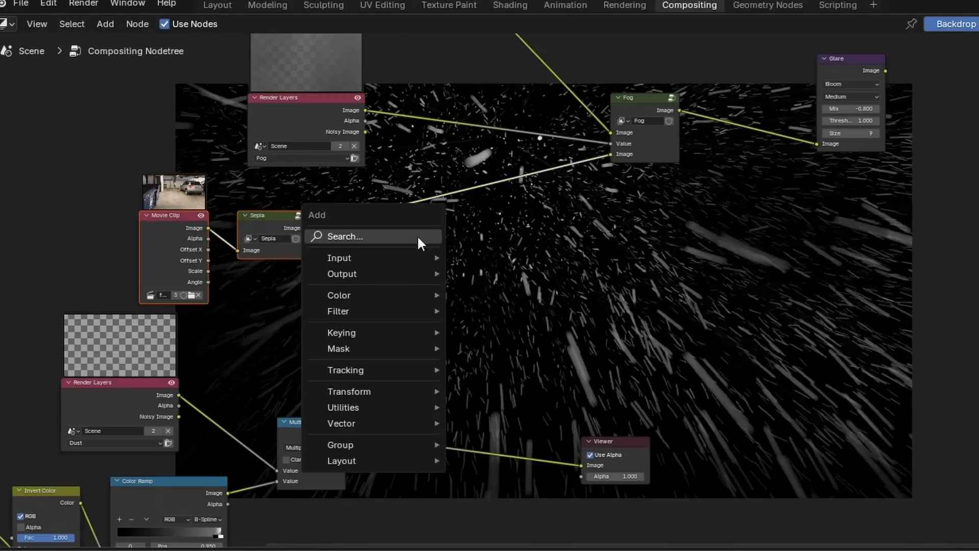
text(mi)
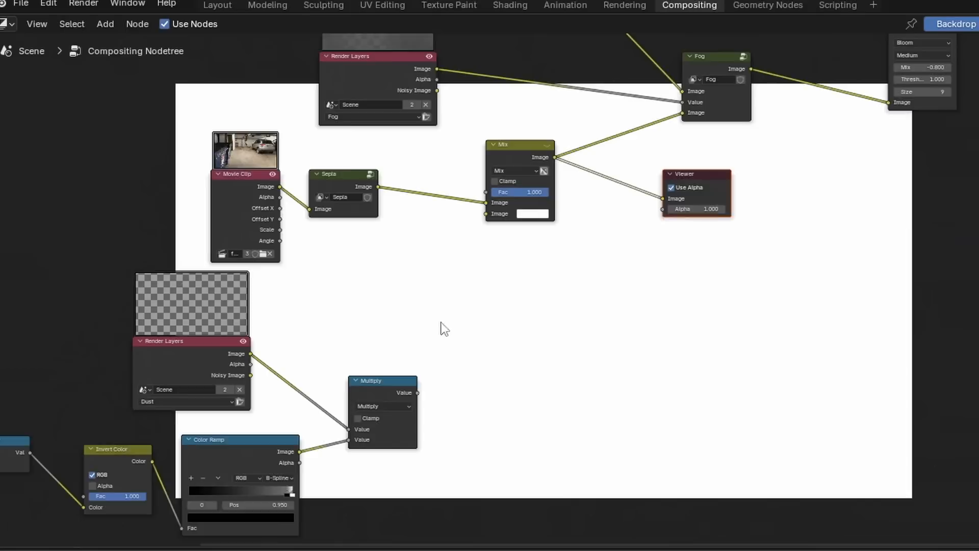
scroll(442, 327, up, 1)
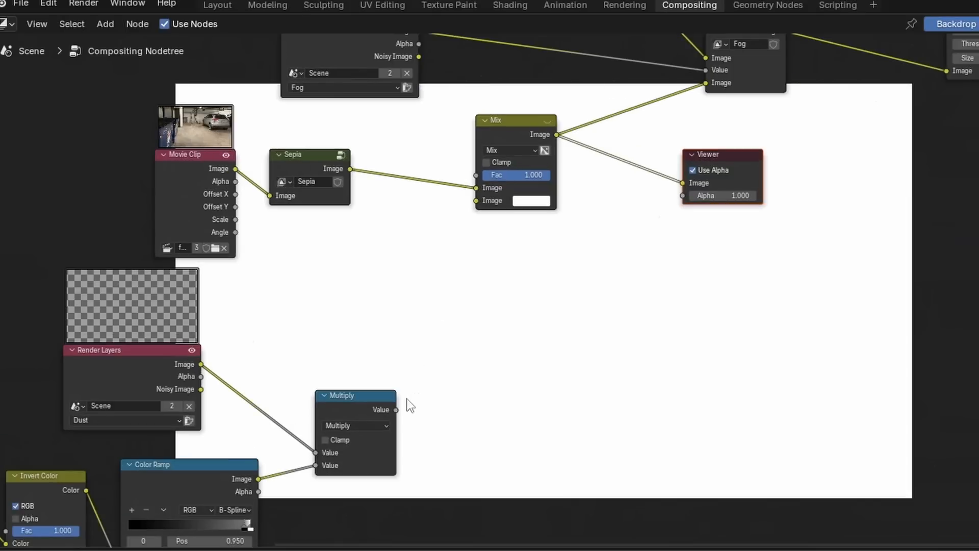
Step: Set the Mix node's second color to orange #FF703C and drive its factor from the dust Multiply output
click(530, 200)
click(552, 95)
drag(396, 409, 475, 176)
scroll(524, 215, up, 2)
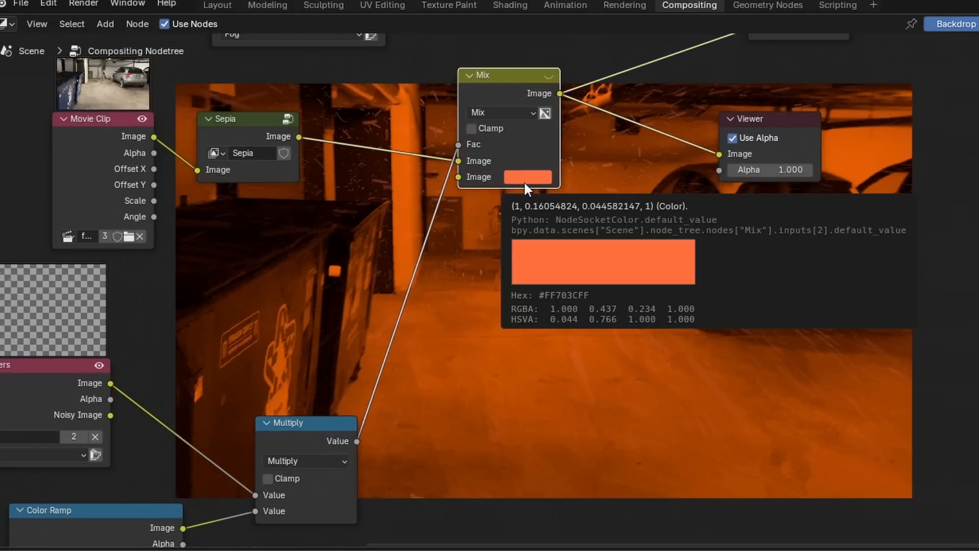
Step: Darken the Mix node's second color to a deep brownish red, and move the dust Multiply node closer to the Dust Render Layers
click(524, 181)
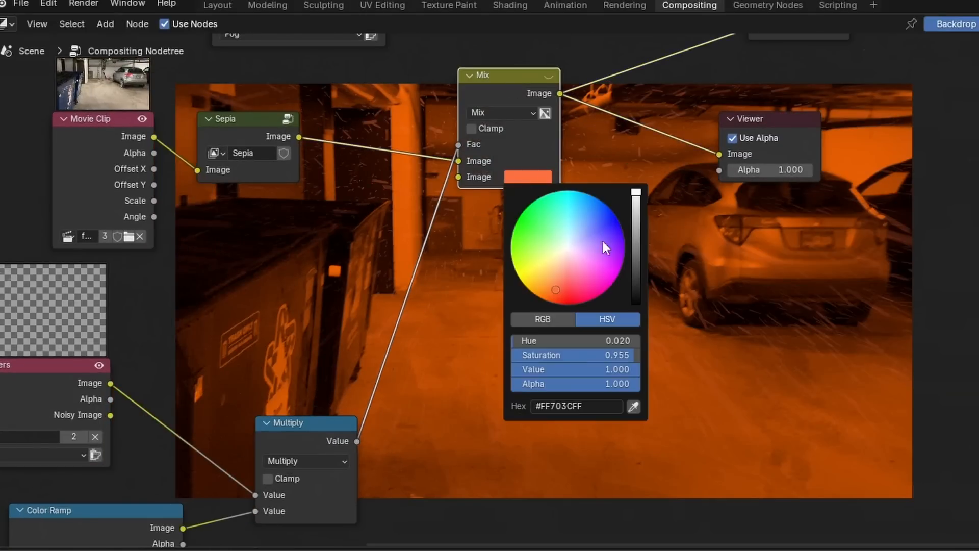
click(635, 269)
drag(635, 269, 635, 267)
drag(296, 428, 253, 370)
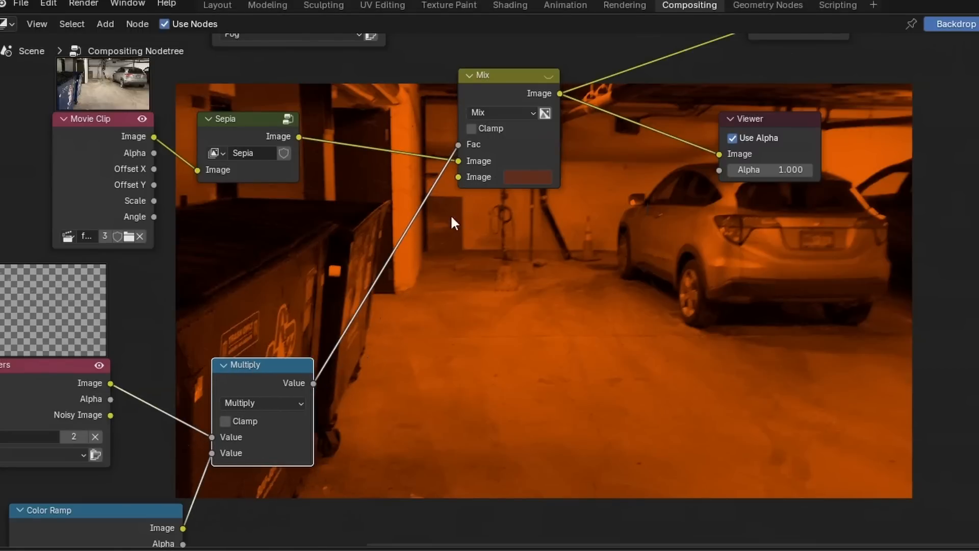
Step: Duplicate the dust Multiply node, insert the copy before the Mix node's factor, and preview its output
key(shift+d)
click(396, 256)
key(Return)
ctrl+shift+click(399, 278)
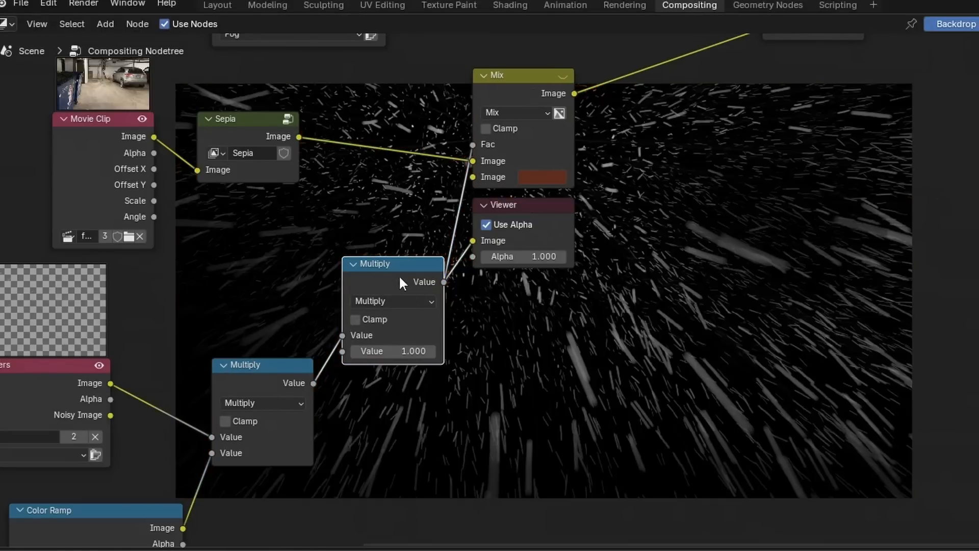
Step: Set the new Multiply node's value to 5, compare the dust with it muted and unmuted, and enable its Clamp option
key(Return)
middle_drag(430, 339, 318, 414)
scroll(317, 413, down, 3)
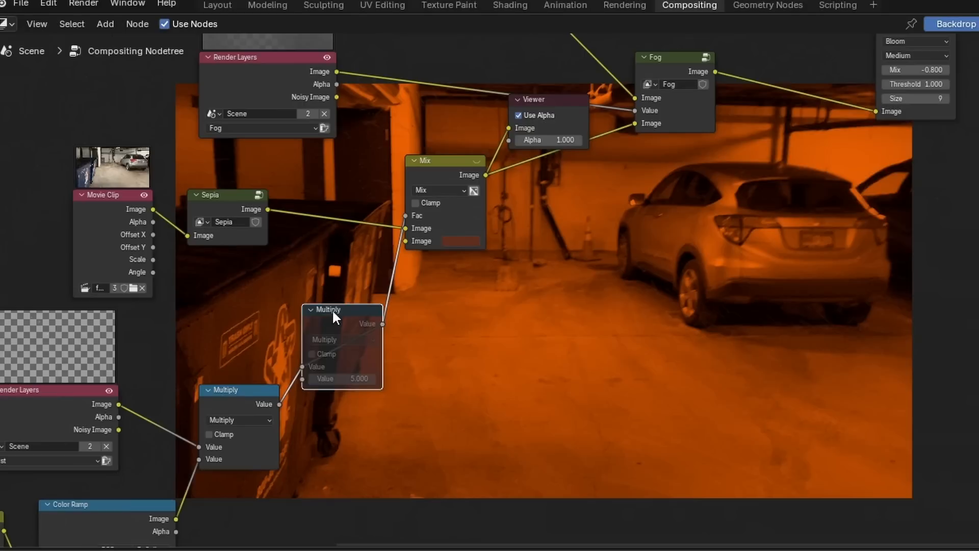
key(m)
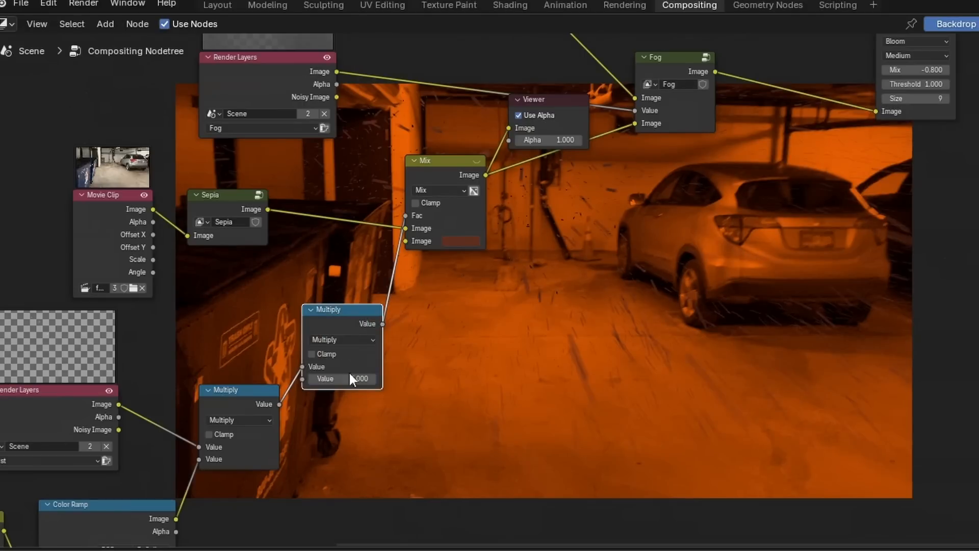
scroll(348, 371, up, 1)
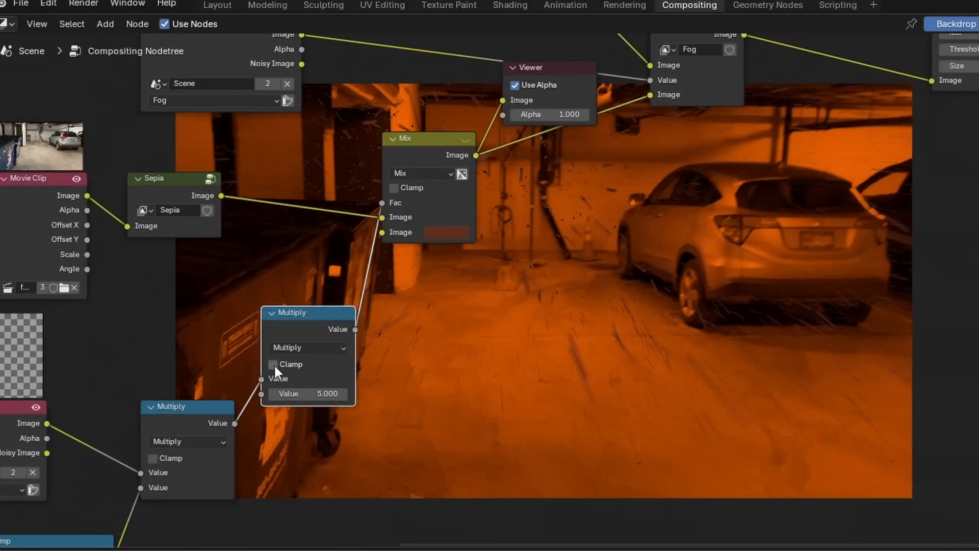
click(273, 364)
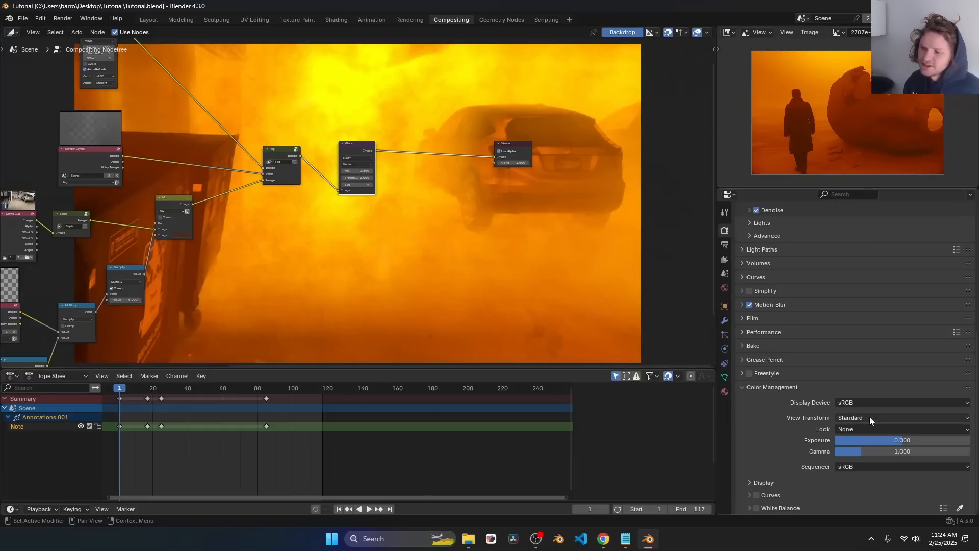
Step: Compare the AgX, Filmic and Standard view transforms, and set the view transform to Khronos PBR Neutral
click(870, 417)
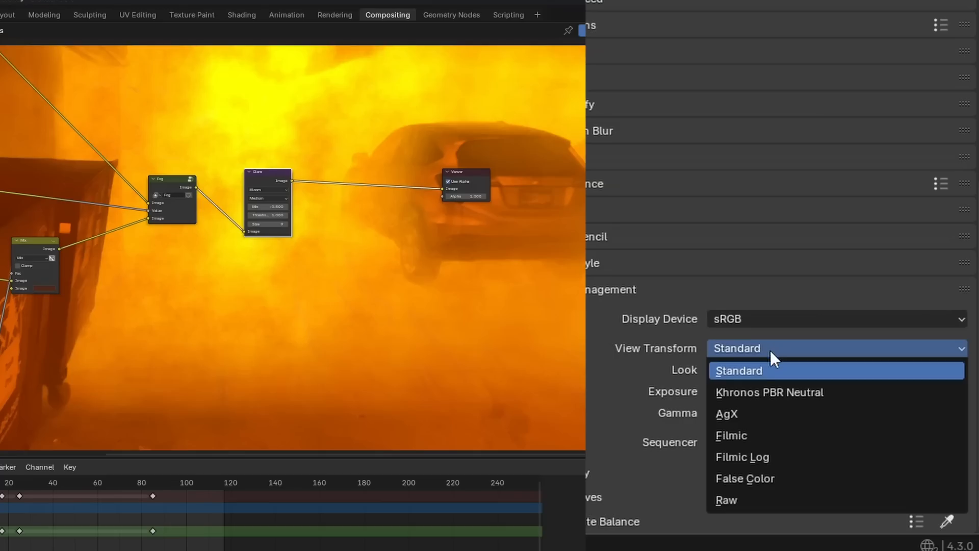
click(729, 413)
click(729, 349)
click(730, 433)
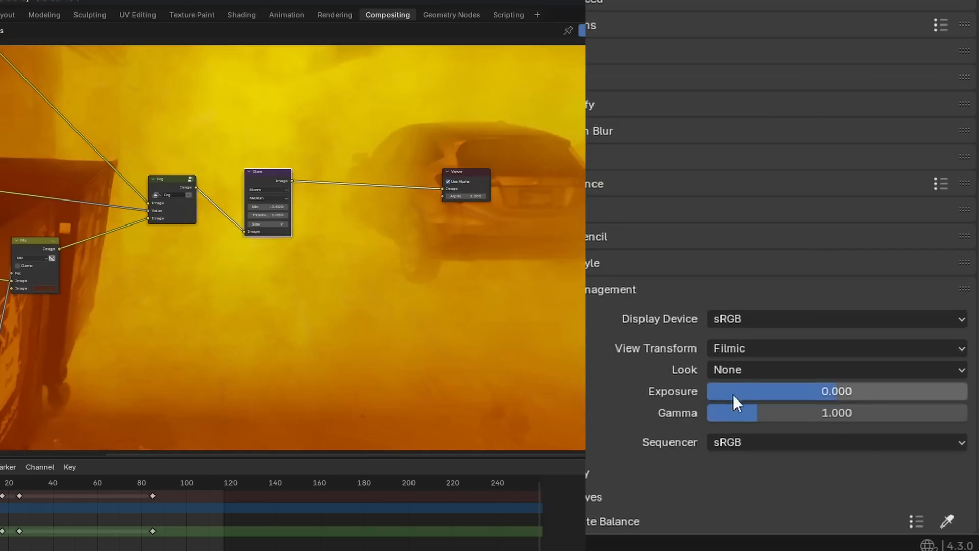
click(733, 349)
click(737, 370)
click(739, 349)
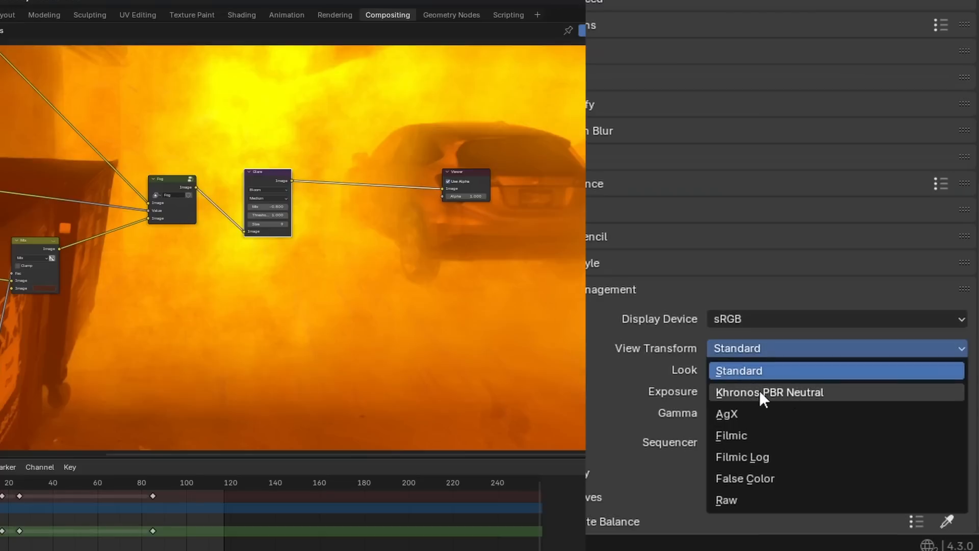
click(763, 394)
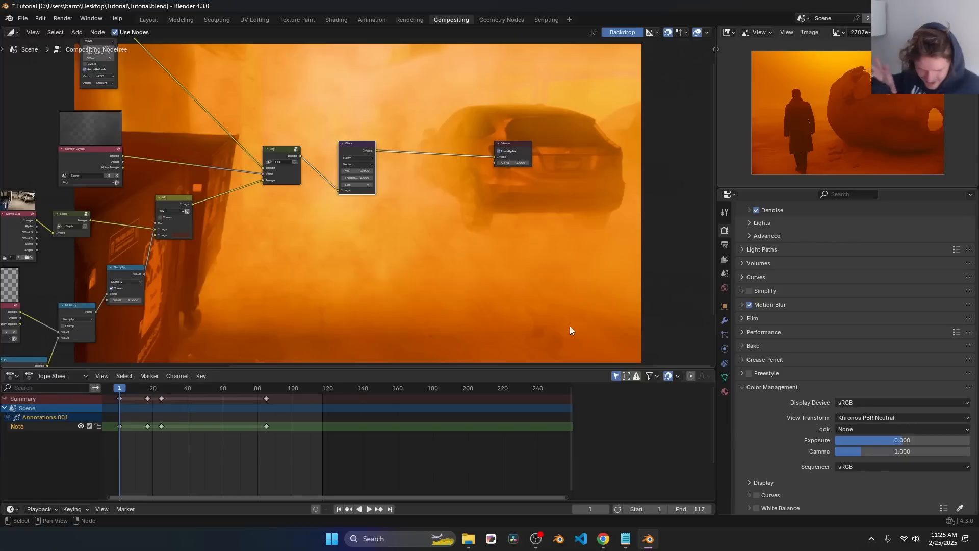
Step: Lower the color management gamma to 0.888
middle_drag(491, 200, 442, 223)
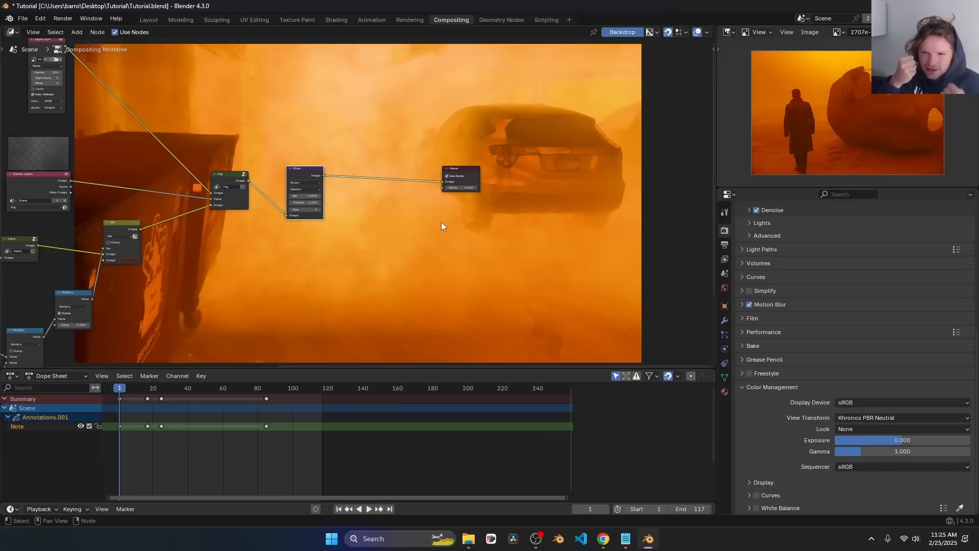
mouse_move(892, 451)
mouse_down()
mouse_move(901, 451)
mouse_move(884, 451)
mouse_up()
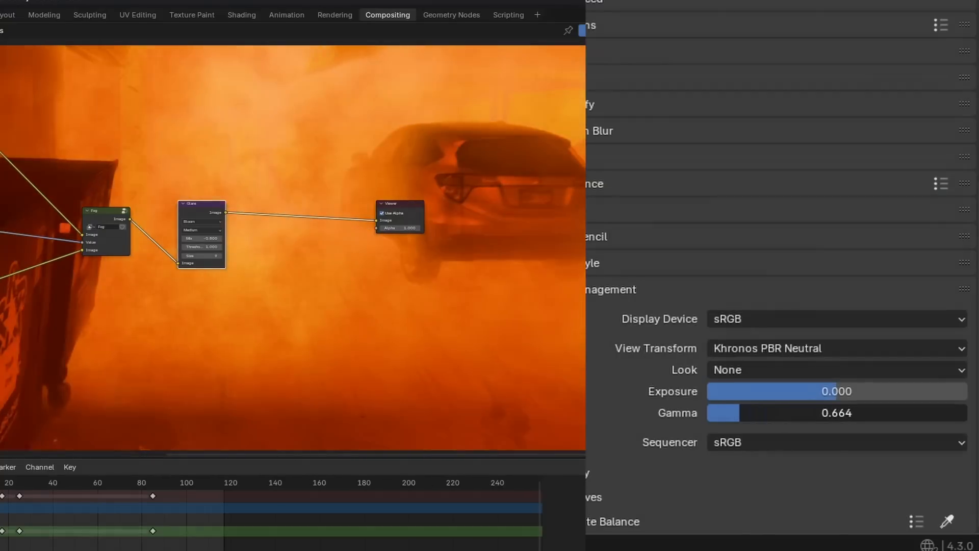
drag(739, 413, 786, 415)
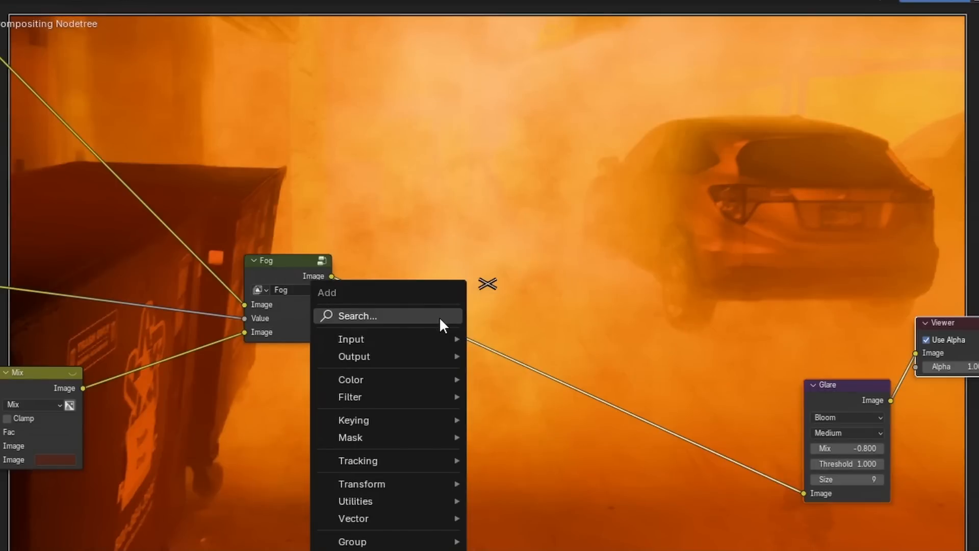
Step: Insert a Mix color node between the Fog group and the Glare node
text(mix)
key(Return)
click(454, 342)
middle_drag(300, 442, 457, 279)
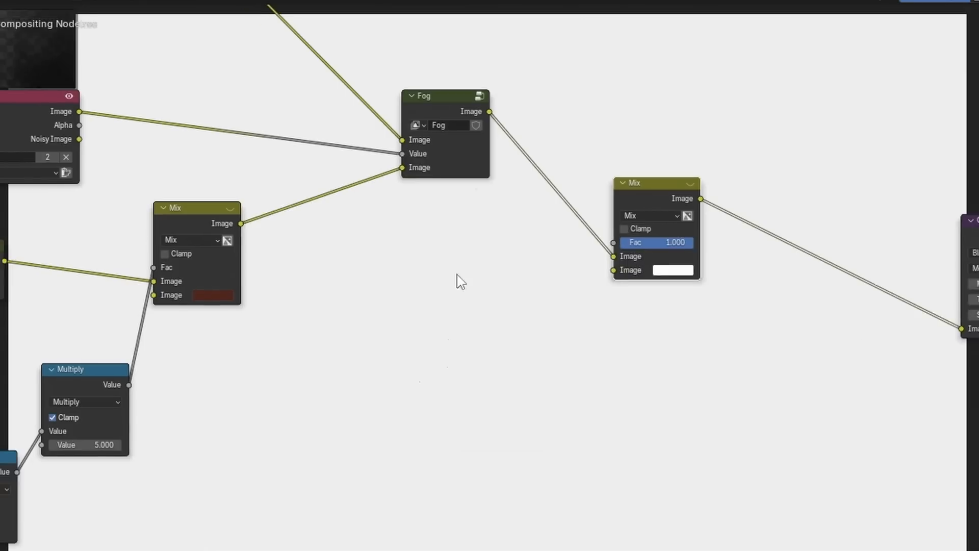
Step: Duplicate the Movie Clip node, convert it with an RGB to BW node, and connect the result to the new Mix node's second image
scroll(204, 377, down, 1)
middle_drag(152, 403, 276, 333)
scroll(123, 401, down, 1)
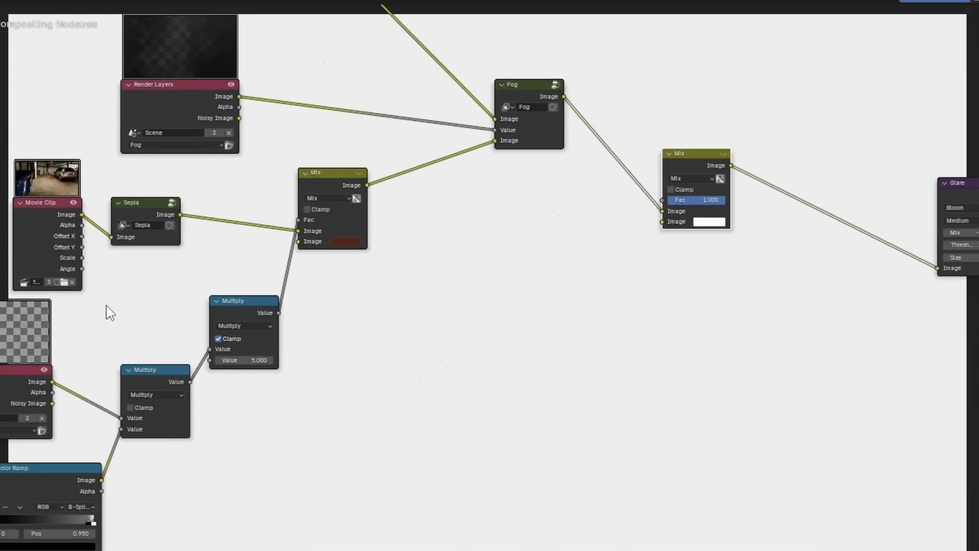
drag(105, 310, 69, 251)
key(shift+d)
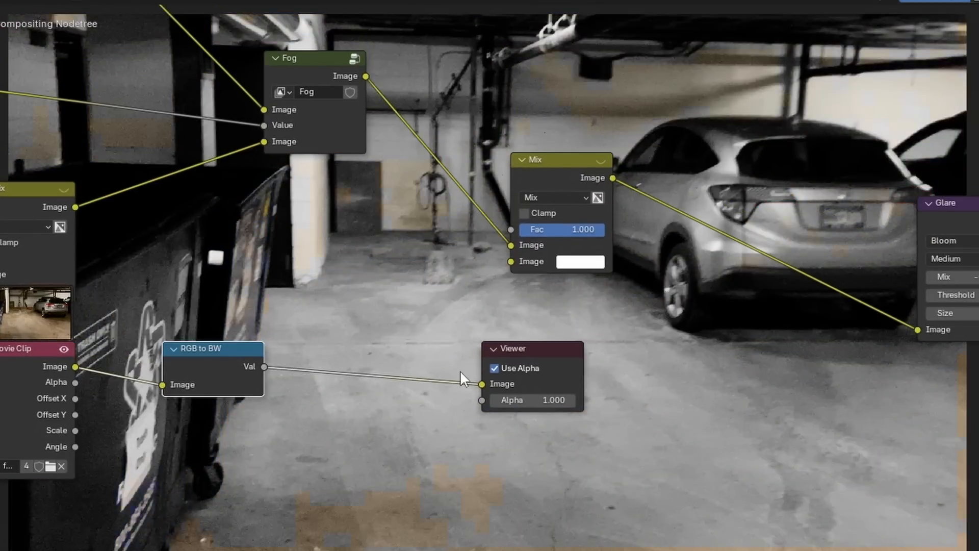
drag(536, 347, 662, 406)
drag(264, 366, 530, 262)
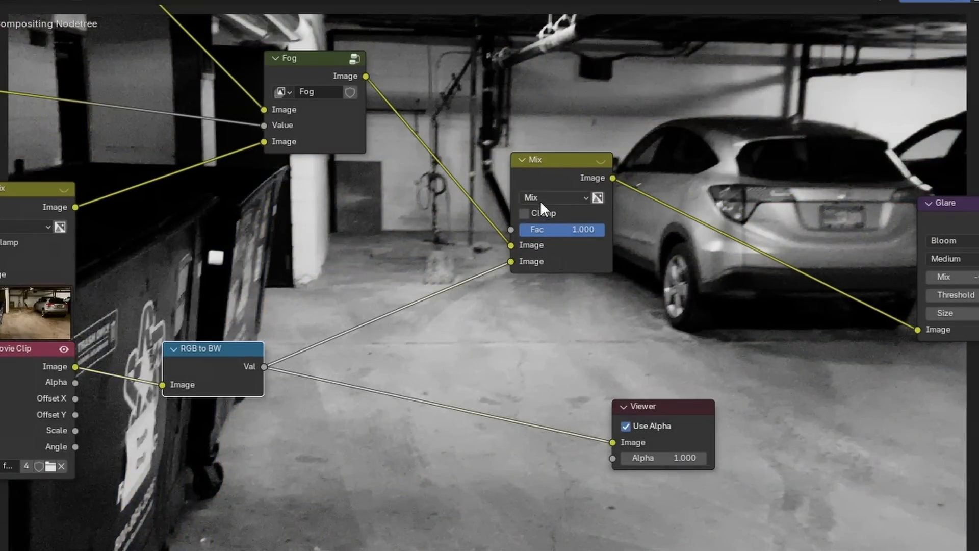
Step: Change the new Mix node's blend mode to Multiply and set its factor to 0.2
click(553, 198)
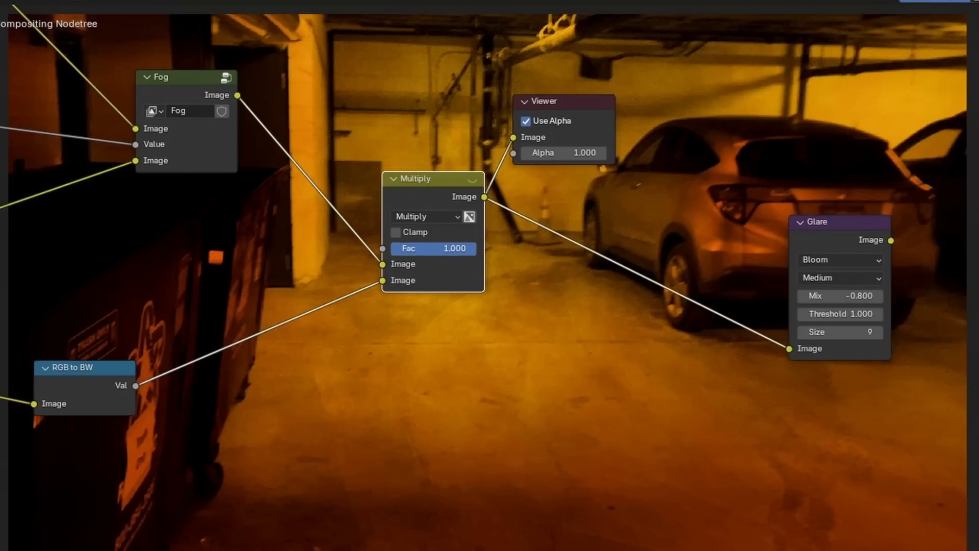
click(429, 249)
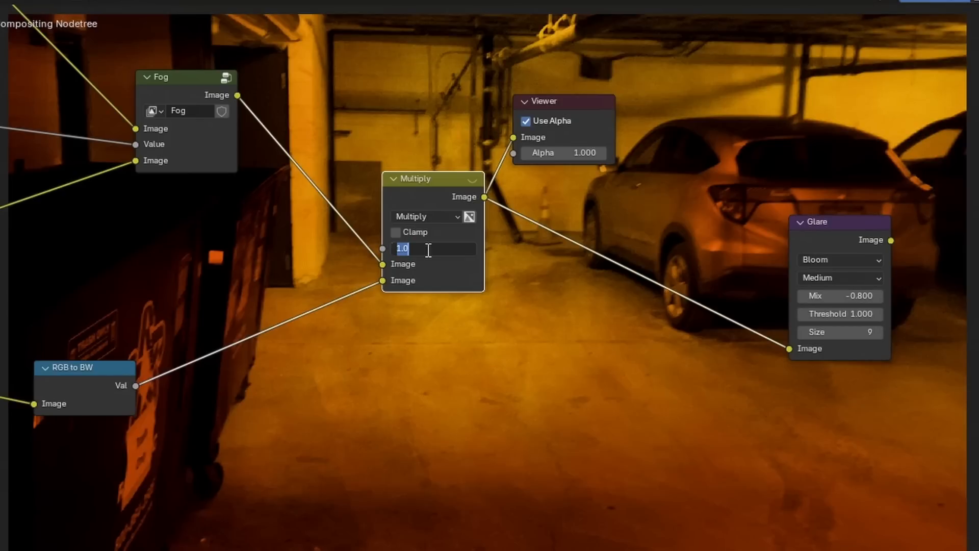
key(Return)
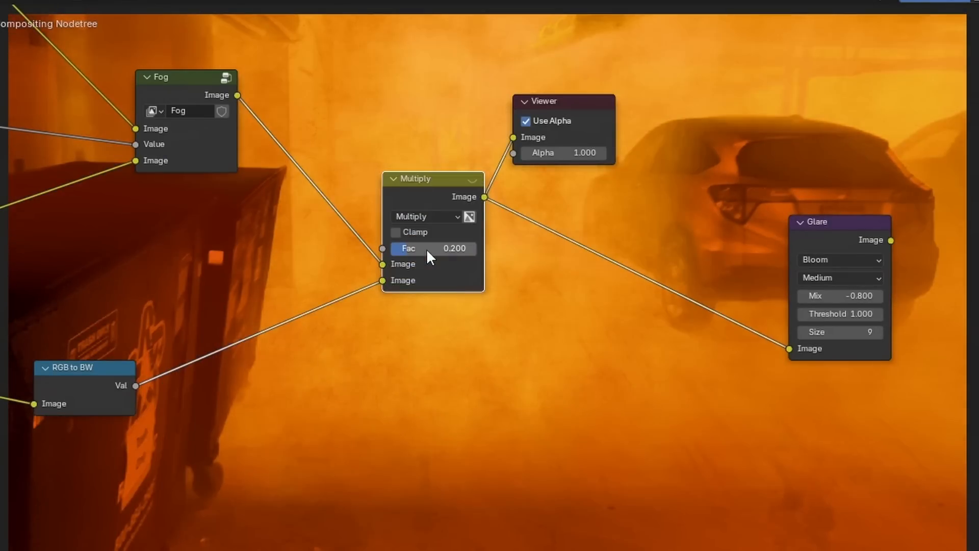
Step: Insert a Brightness/Contrast node with contrast 30 between the RGB to BW and Multiply nodes, and enlarge the backdrop
click(435, 219)
click(508, 253)
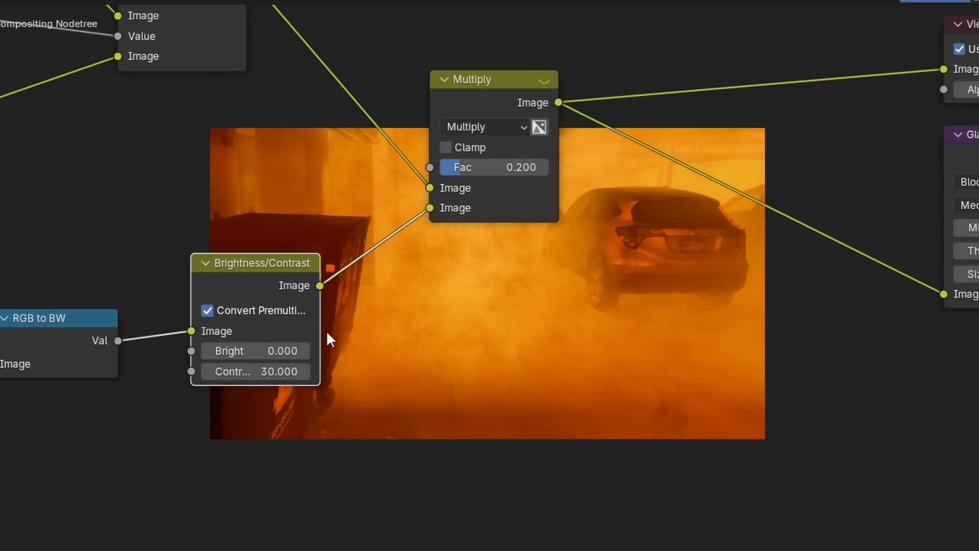
key(alt+v)
key(alt+v)
Step: Insert a Brightness/Contrast node between the Fog Render Layers image and the Fog group's Value input
middle_drag(8, 393, 502, 259)
scroll(502, 258, down, 6)
middle_drag(321, 317, 385, 428)
scroll(384, 428, down, 6)
middle_drag(273, 490, 371, 404)
scroll(289, 301, up, 2)
middle_drag(231, 332, 215, 442)
scroll(380, 195, up, 5)
middle_drag(380, 194, 67, 273)
click(67, 271)
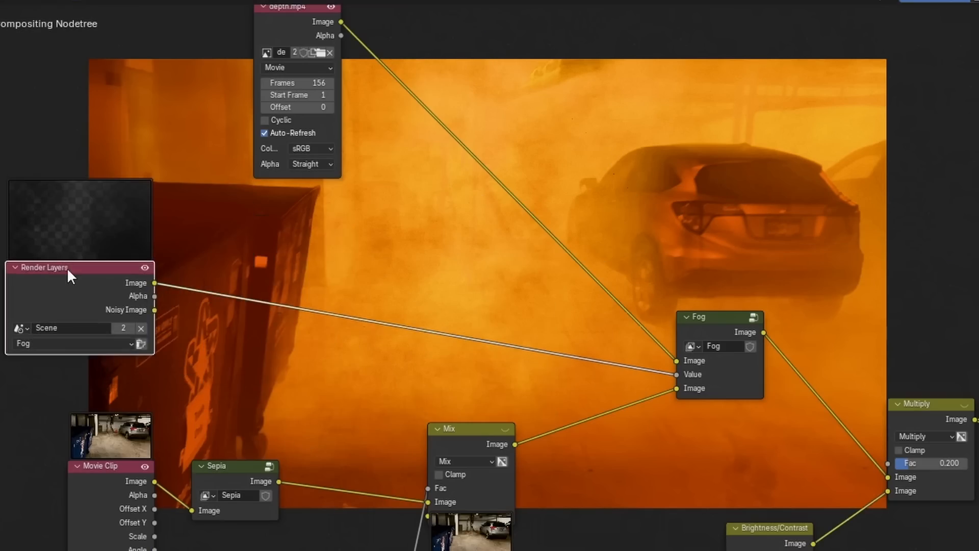
scroll(292, 280, up, 1)
key(shift+a)
text(con)
key(Return)
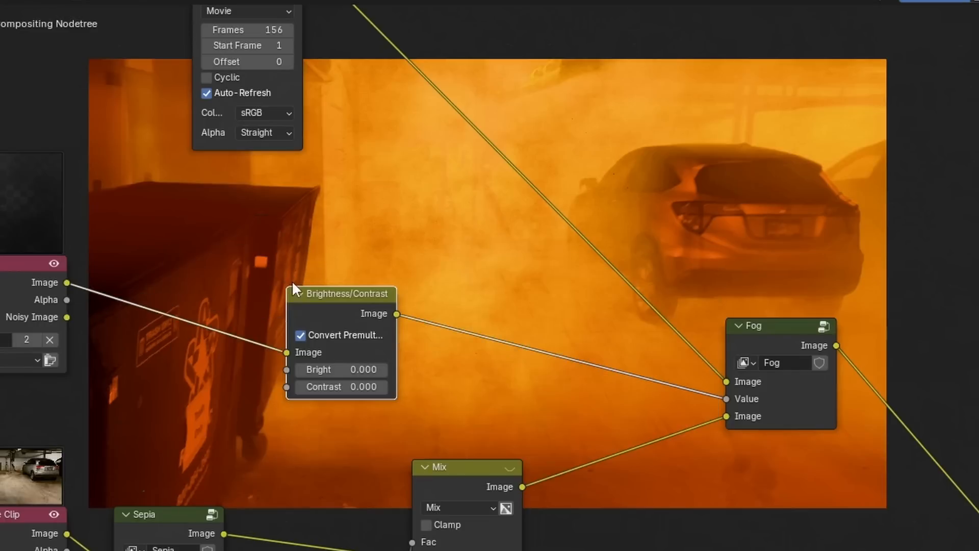
Step: Set the fog Brightness/Contrast node's contrast to 5 and compare the result with the node muted and unmuted
text(5)
key(Return)
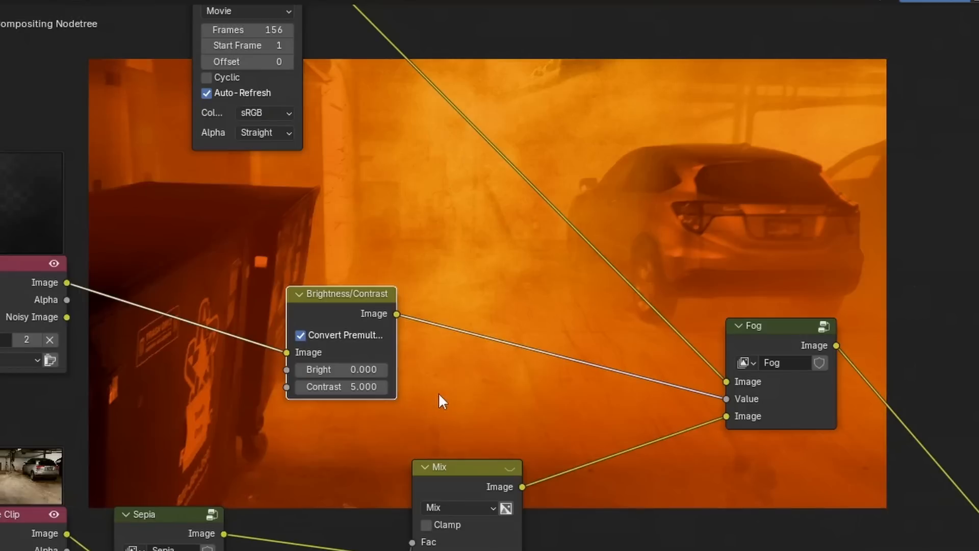
key(m)
key(m)
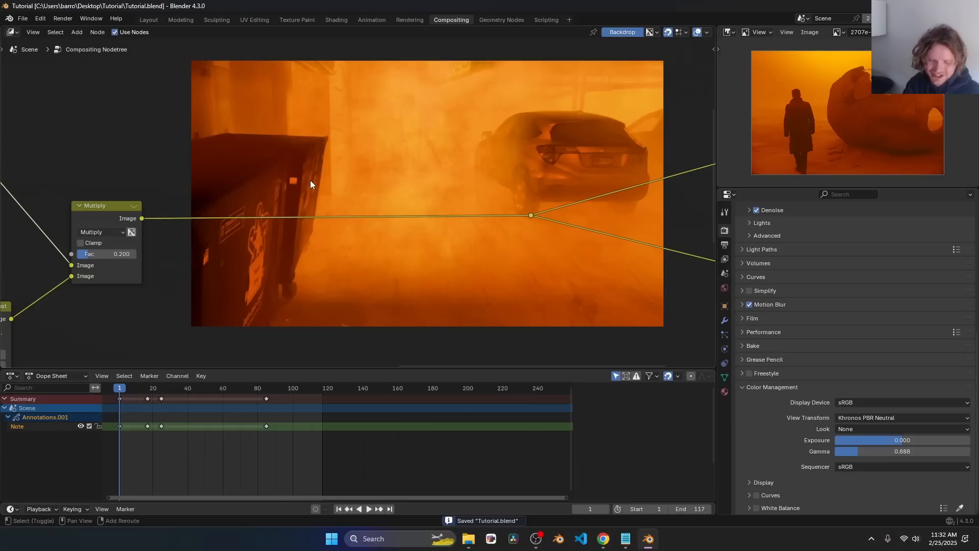
Step: Insert a Lens Distortion node ahead of the reroute feeding the outputs and set its dispersion to 0.1
key(shift+a)
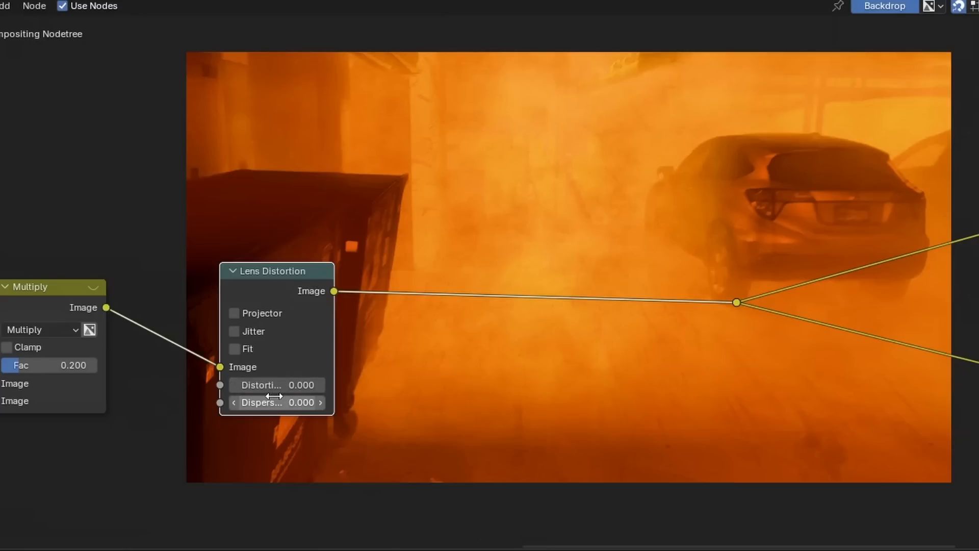
text(.1)
key(Return)
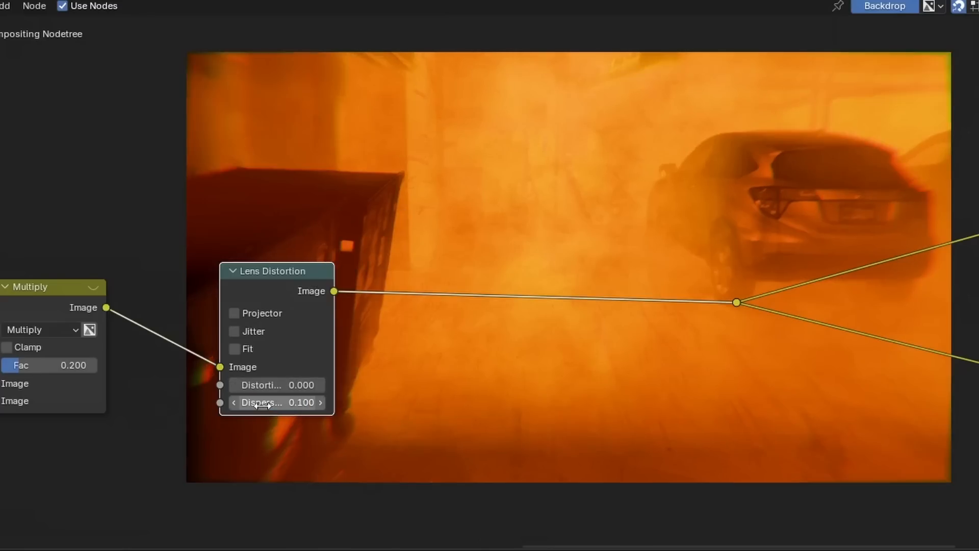
Step: Mark the color fringing on the dumpster's markings with a short annotation stroke
middle_drag(421, 330, 283, 377)
key(d)
drag(290, 429, 274, 430)
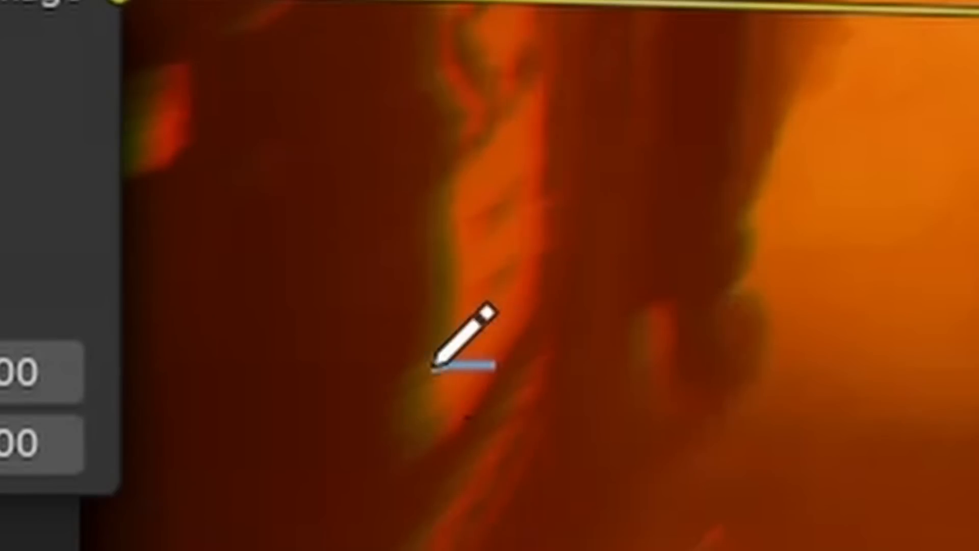
drag(433, 365, 476, 325)
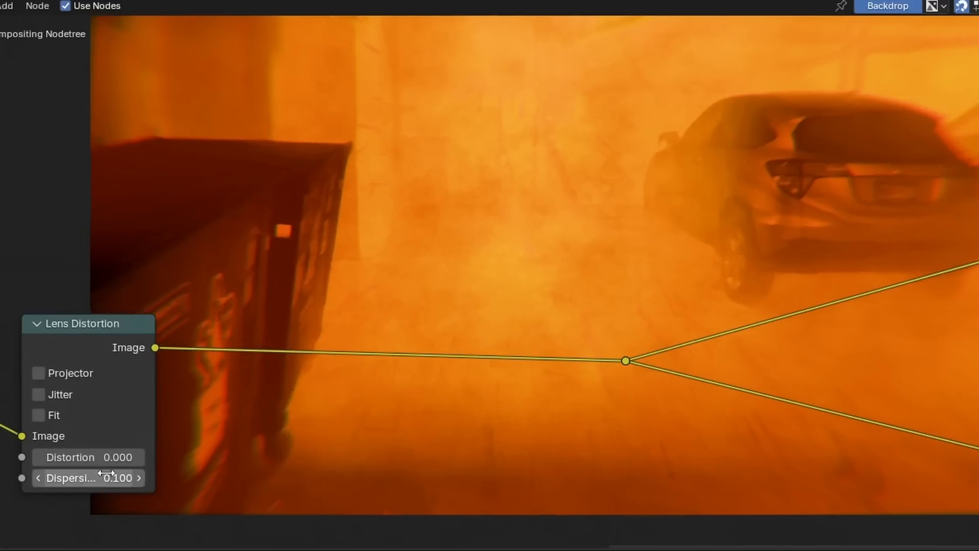
Step: Reduce the Lens Distortion node's dispersion to 0.025 and enable its Fit option
click(106, 473)
text(/4)
key(Return)
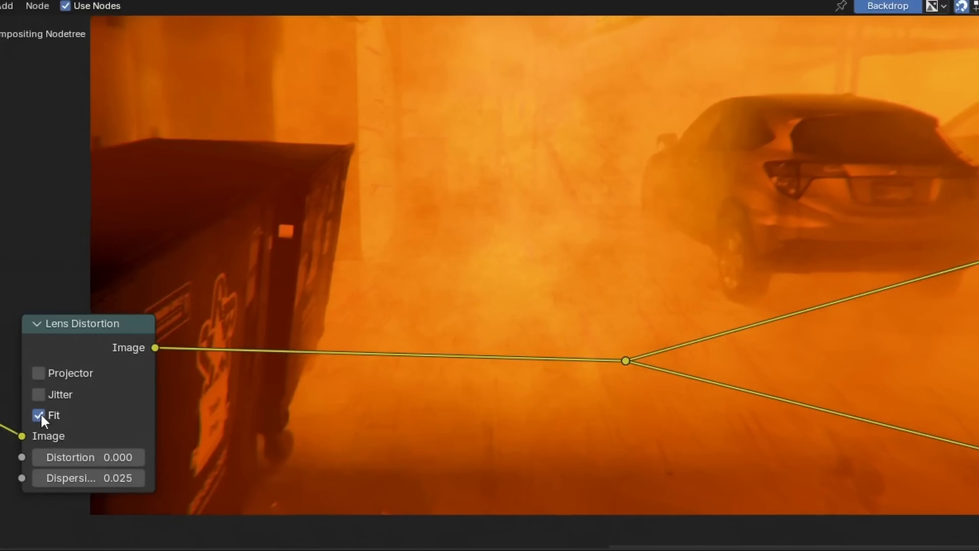
click(39, 414)
Step: Insert a Hue/Saturation/Value node in the link before the Lens Distortion node
key(shift+a)
text(hu)
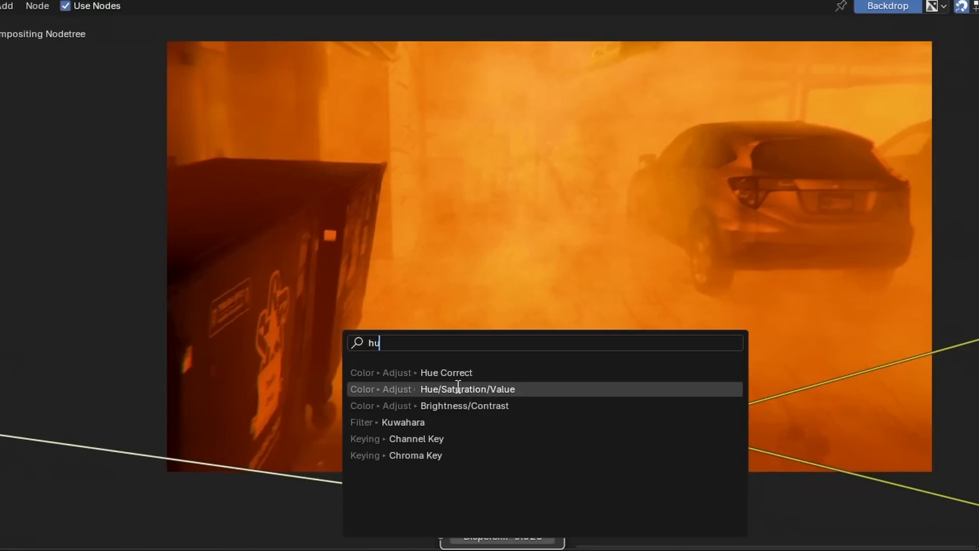
click(458, 389)
click(219, 434)
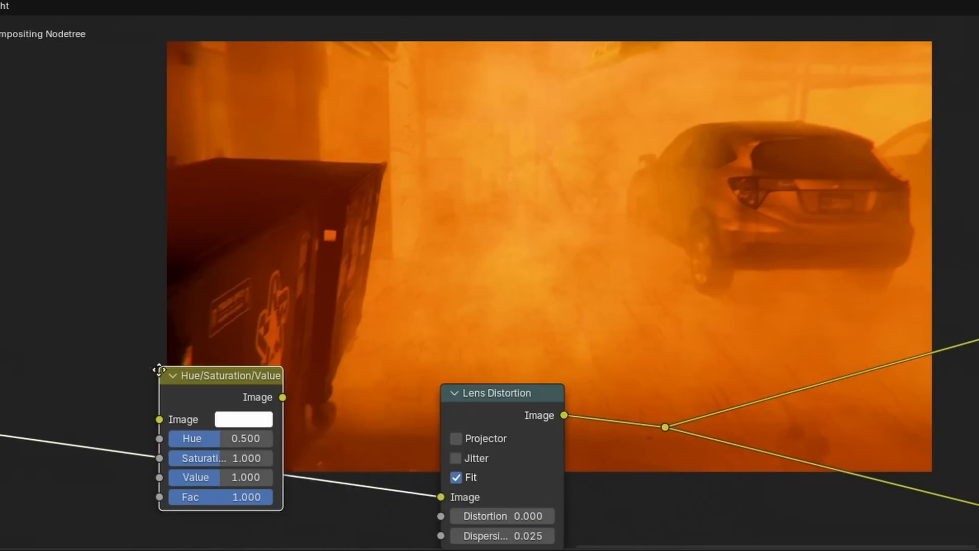
Step: Try shifting the Hue/Saturation/Value node's hue, and undo the hue changes
drag(216, 469, 227, 439)
key(ctrl+z)
key(ctrl+z)
key(ctrl+z)
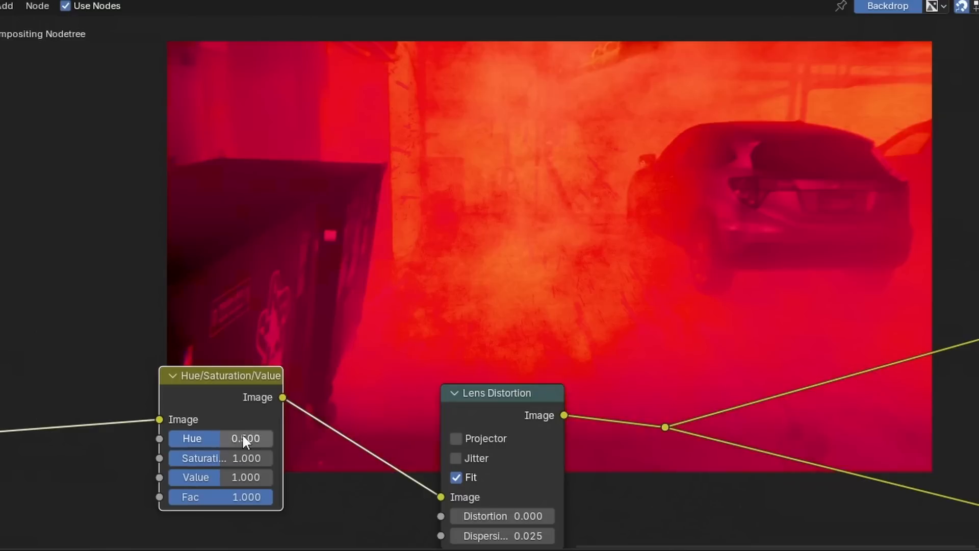
key(ctrl+z)
Step: Set the Hue/Saturation/Value node's hue to 0.49
click(244, 438)
text(.49)
key(Return)
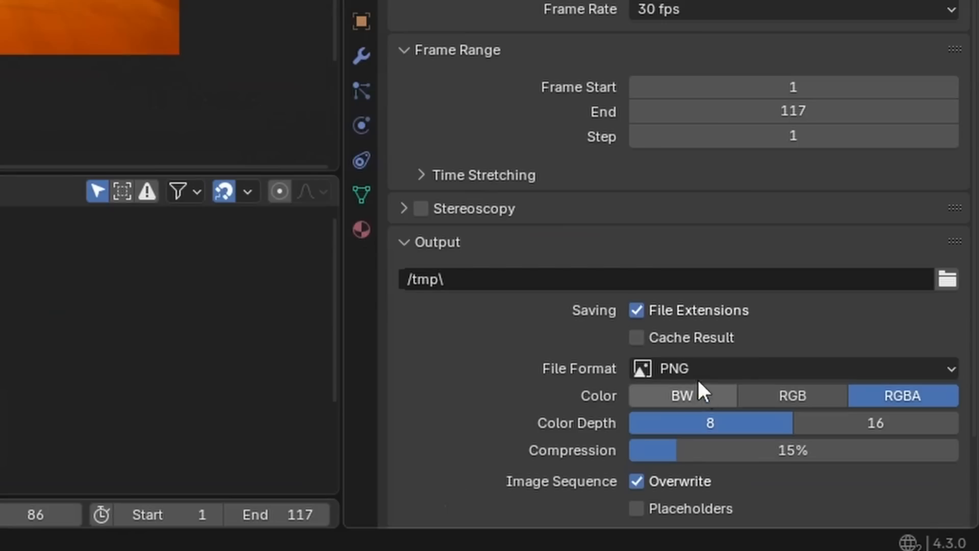
Step: Set the render output file format to FFmpeg Video
click(688, 365)
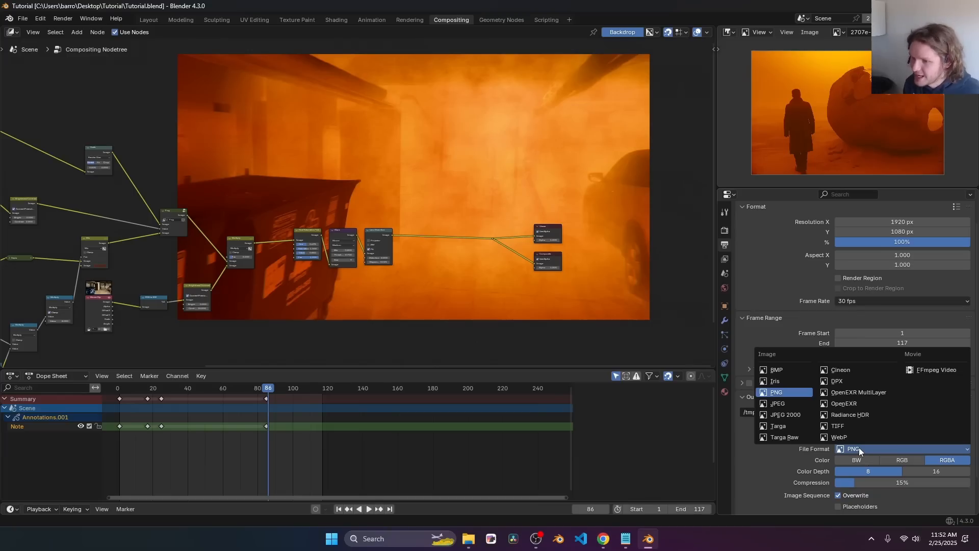
click(909, 369)
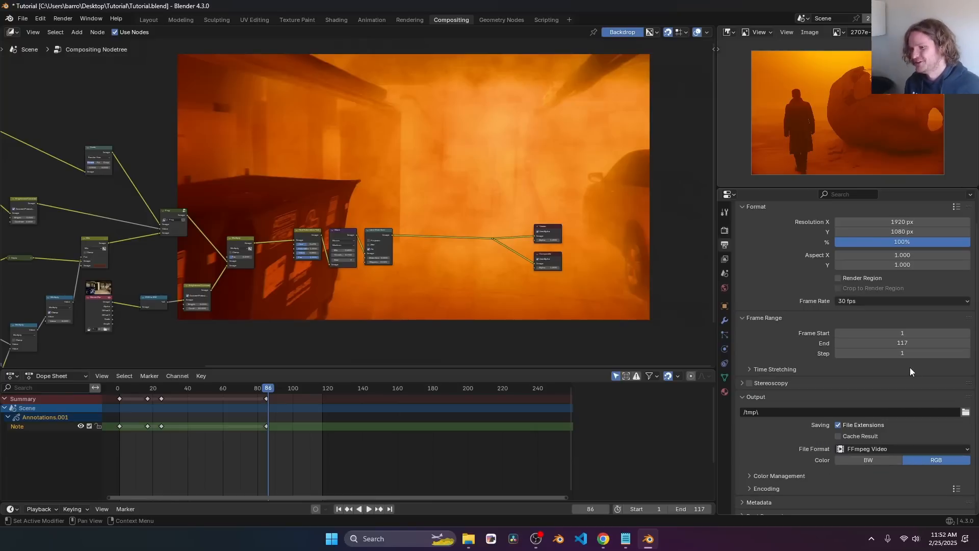
scroll(846, 482, down, 3)
click(843, 445)
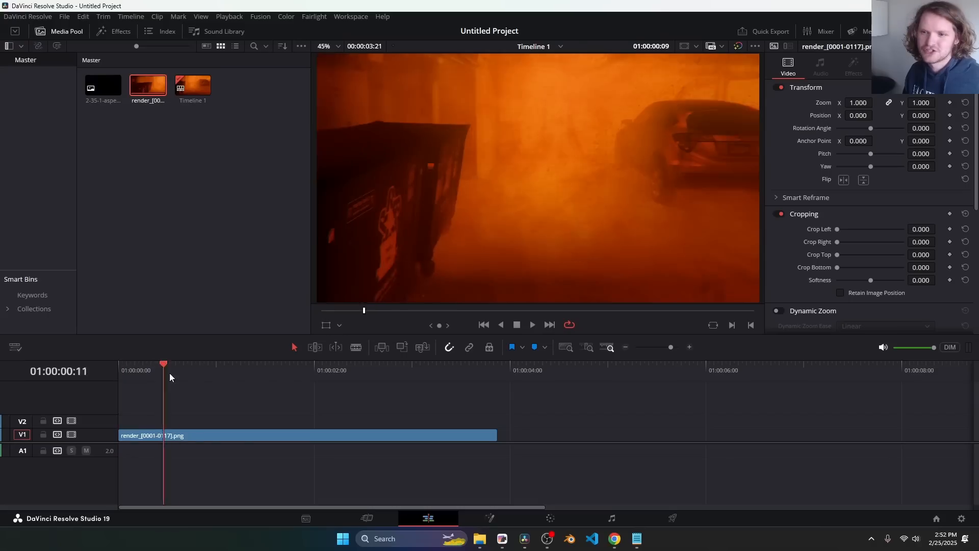
Step: Switch to DaVinci Resolve, enlarge the render clip's video track, and play the clip from the timeline start
drag(168, 365, 78, 385)
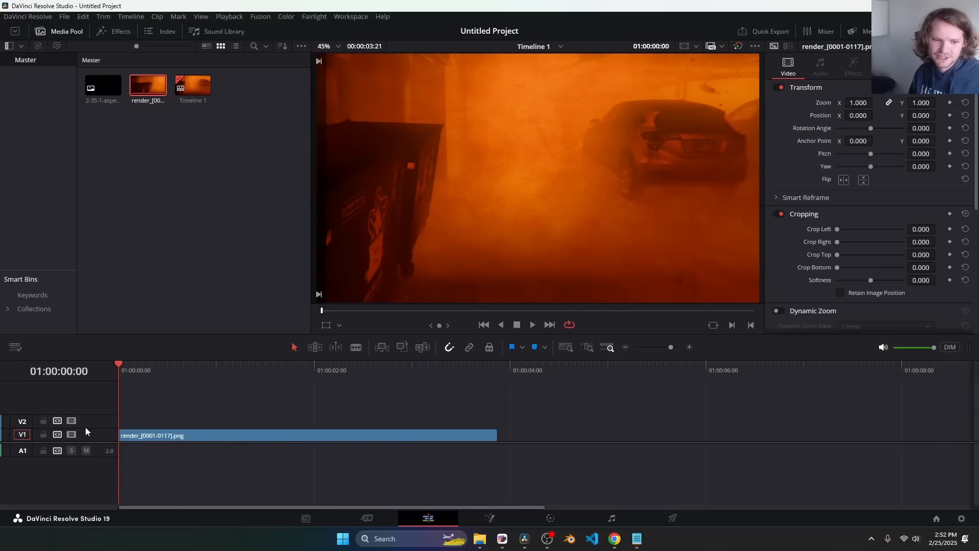
drag(90, 427, 94, 408)
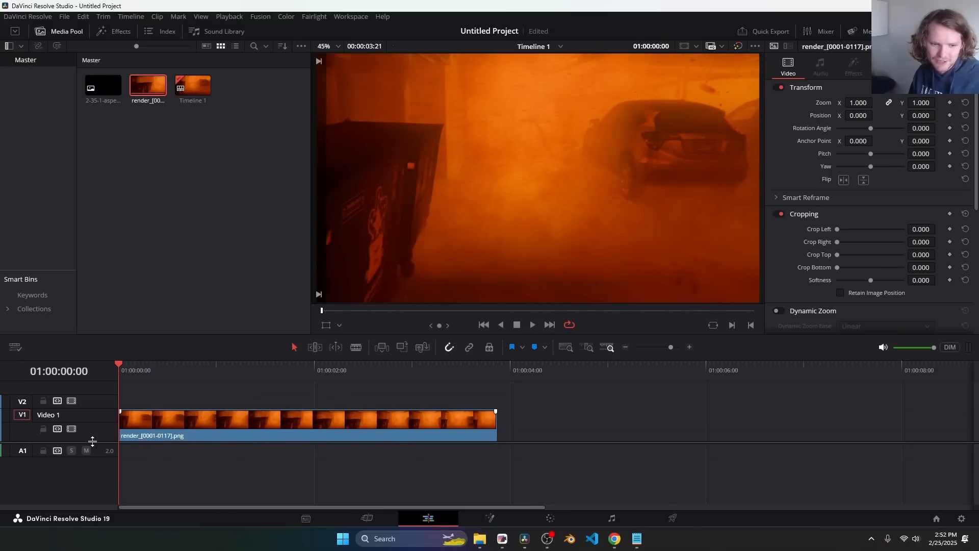
drag(93, 442, 96, 487)
click(177, 480)
scroll(532, 171, down, 2)
key(space)
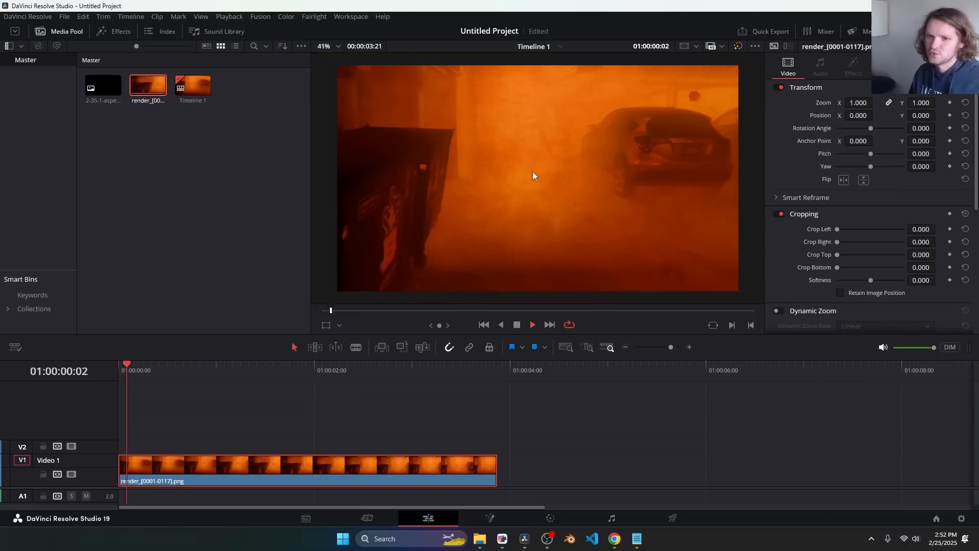
key(space)
Step: Search the effects for "camera", apply Camera Shake to the render clip, and play it back
click(114, 31)
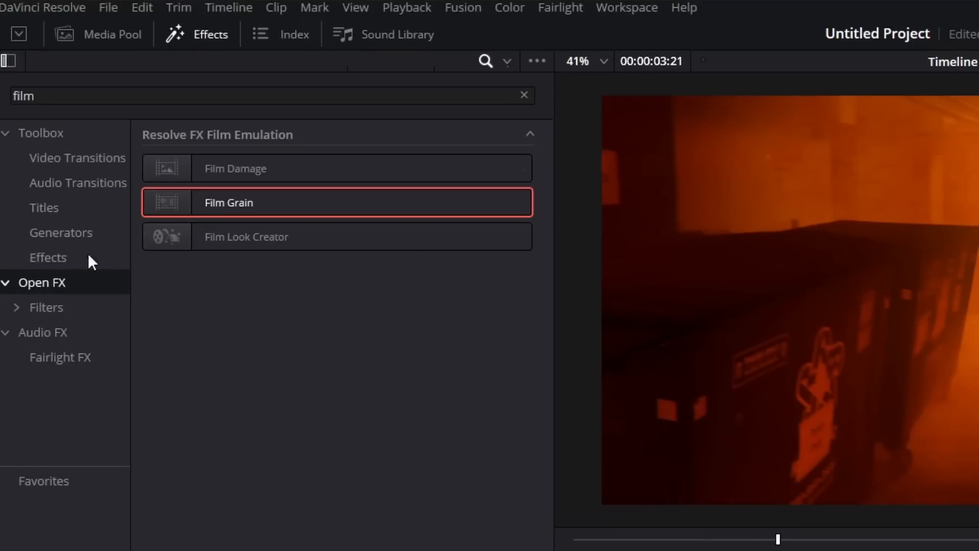
click(525, 95)
text(camera)
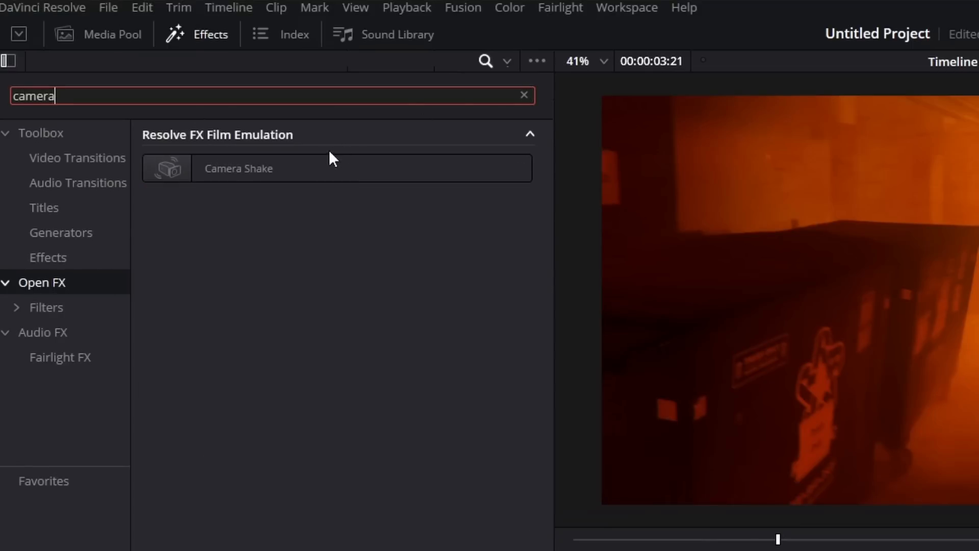
drag(317, 166, 298, 466)
key(space)
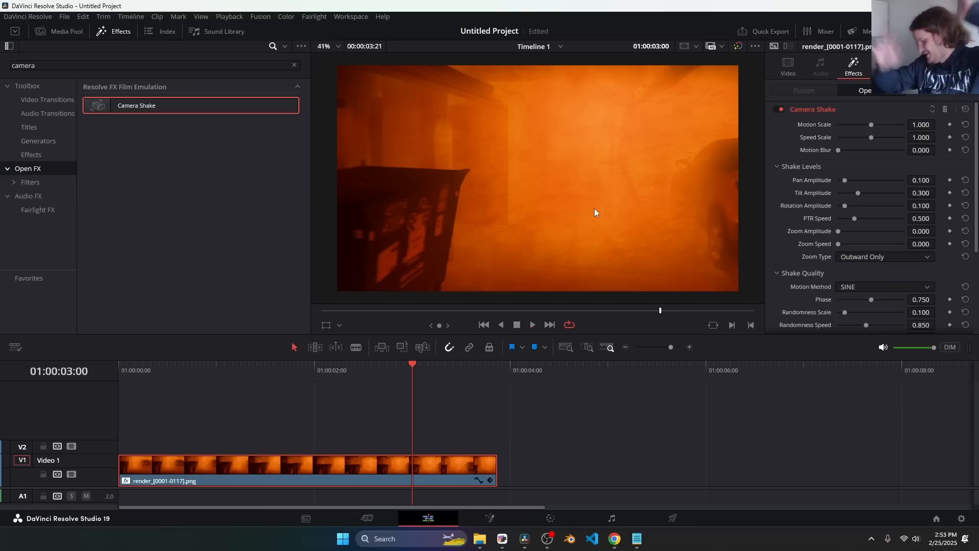
Step: Set Camera Shake's speed scale to 1.984 and motion blur to 0.442, previewing the playback
drag(867, 137, 903, 140)
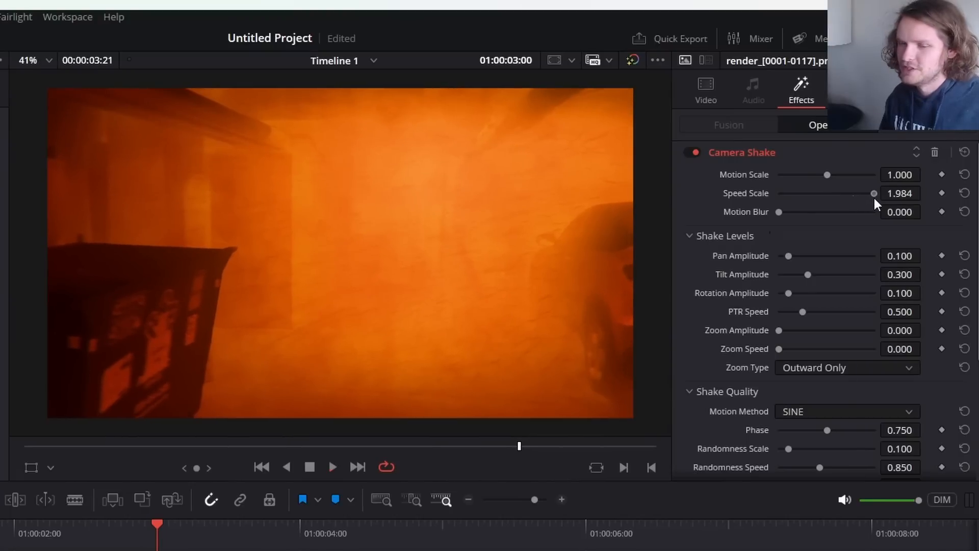
drag(838, 150, 866, 150)
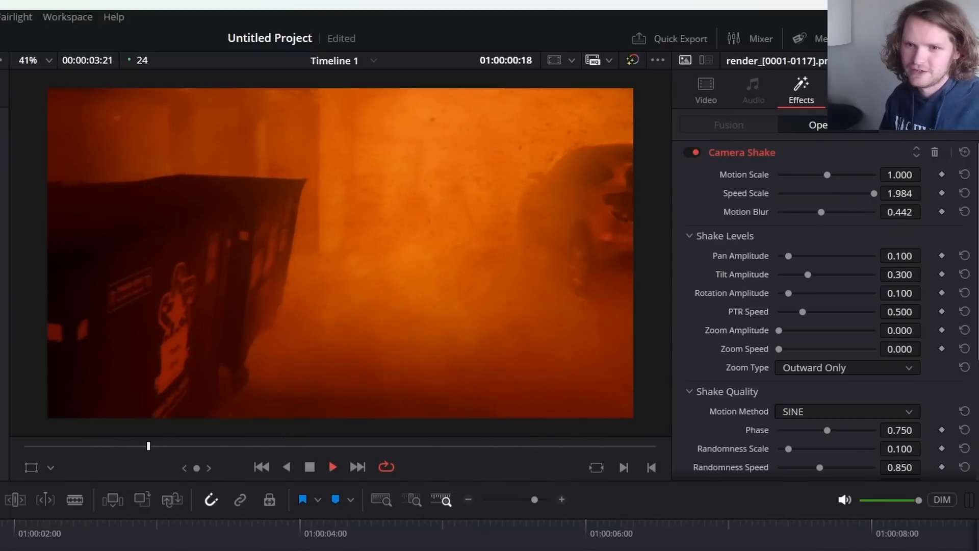
key(space)
Step: Set Camera Shake's motion scale to 0.2 and replay the clip
click(897, 174)
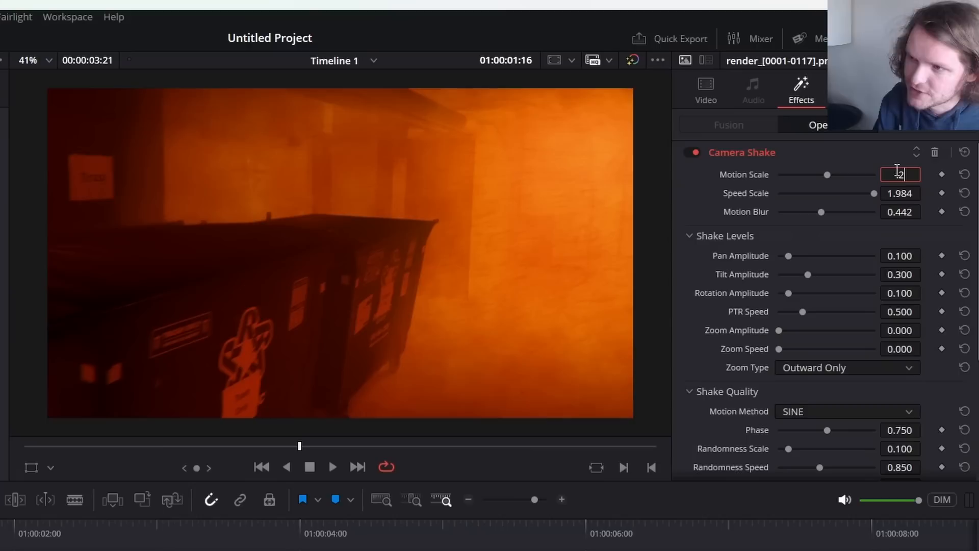
text(.2)
key(Return)
key(space)
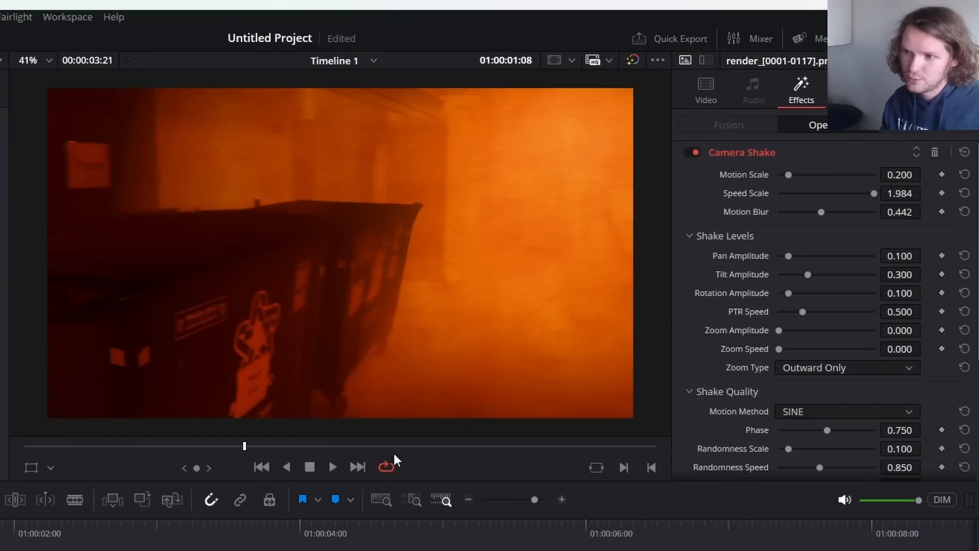
Step: Set Camera Shake's PTR speed to 1.101, preview the clip with and without the effect, and collapse its settings
drag(802, 312, 831, 313)
key(space)
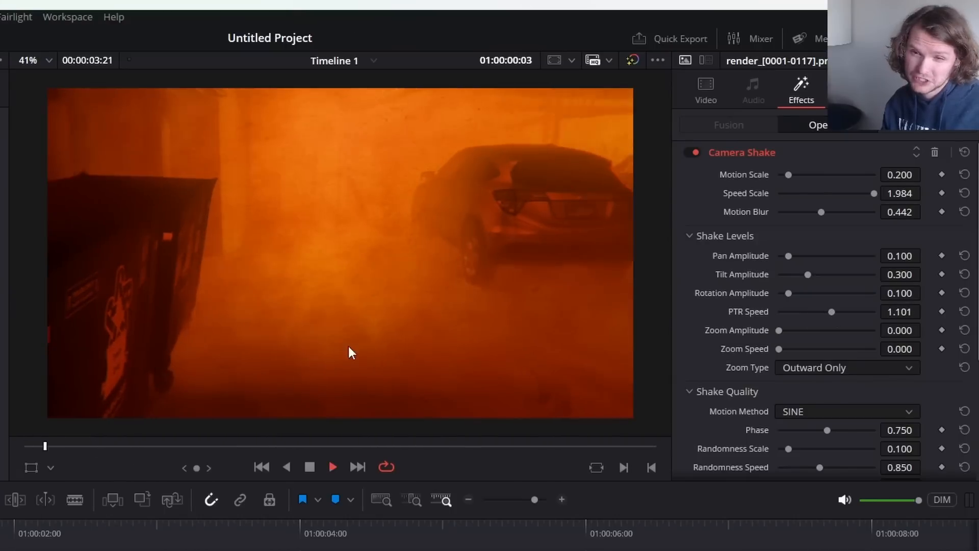
key(space)
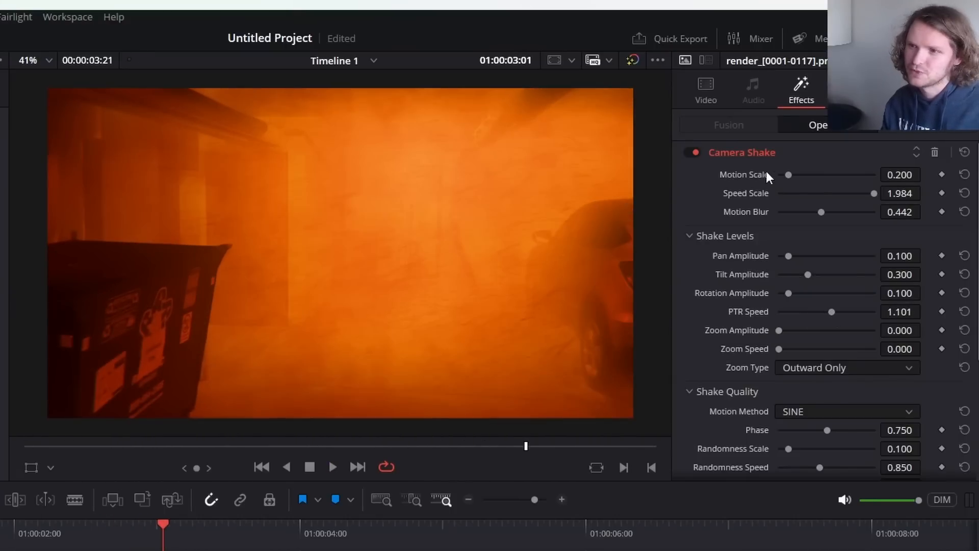
click(694, 151)
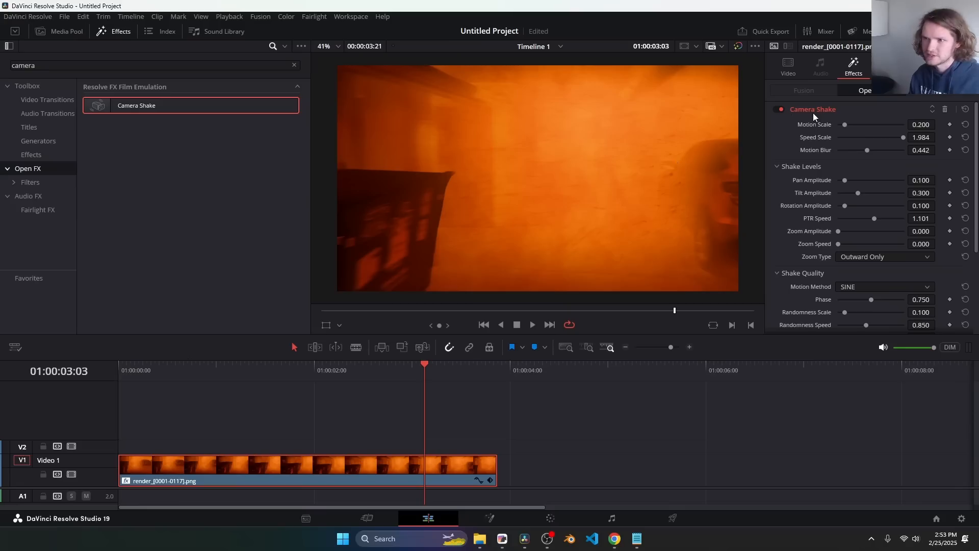
click(813, 111)
Step: Search the effects for "flick" and apply Flicker Addition to the render clip
click(294, 65)
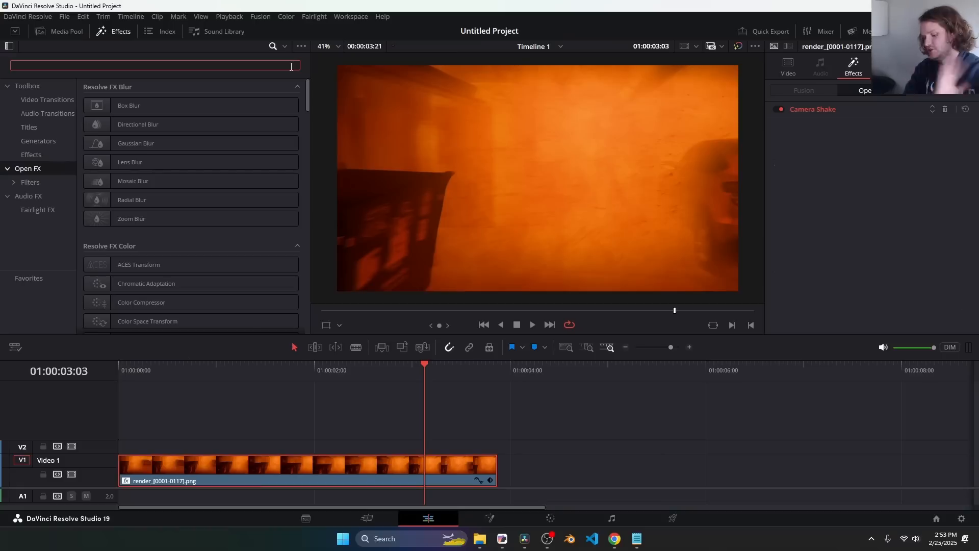
text(flick)
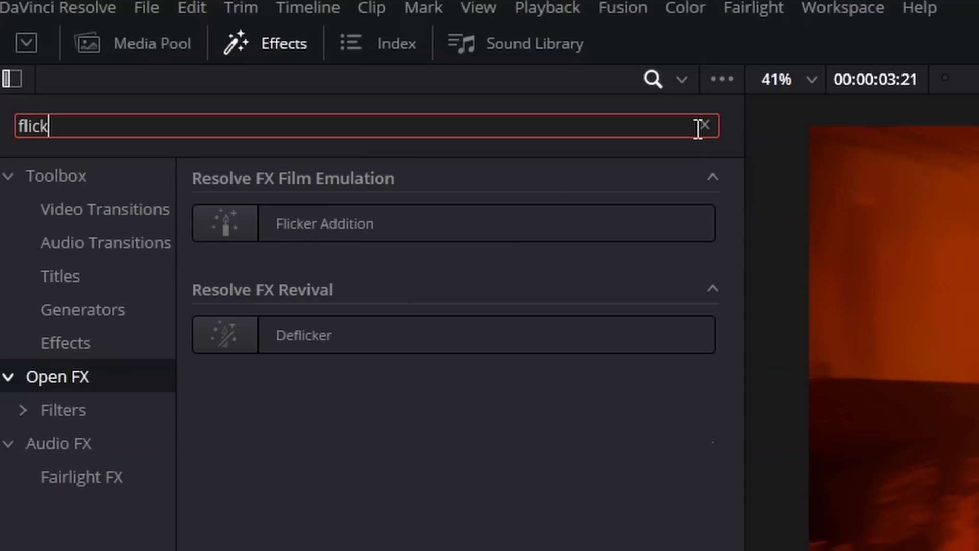
click(139, 107)
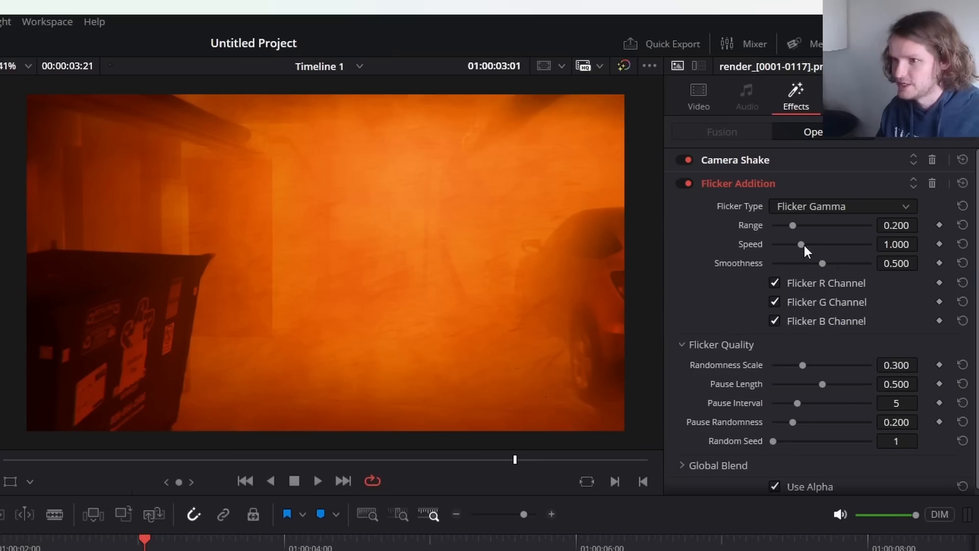
Step: Set Flicker Addition's speed to 2.035 and range to 0.05, and collapse its settings
drag(801, 245, 830, 245)
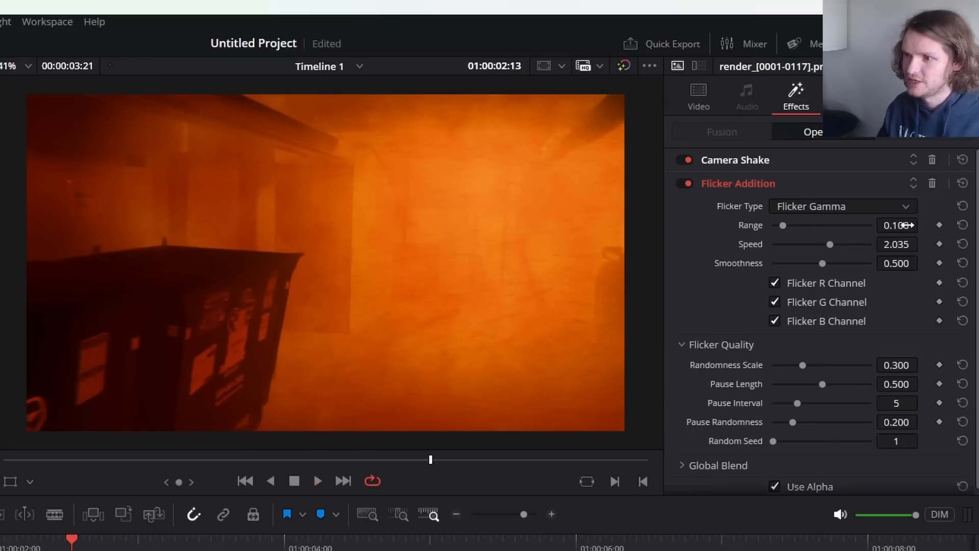
click(905, 225)
key(BackSpace)
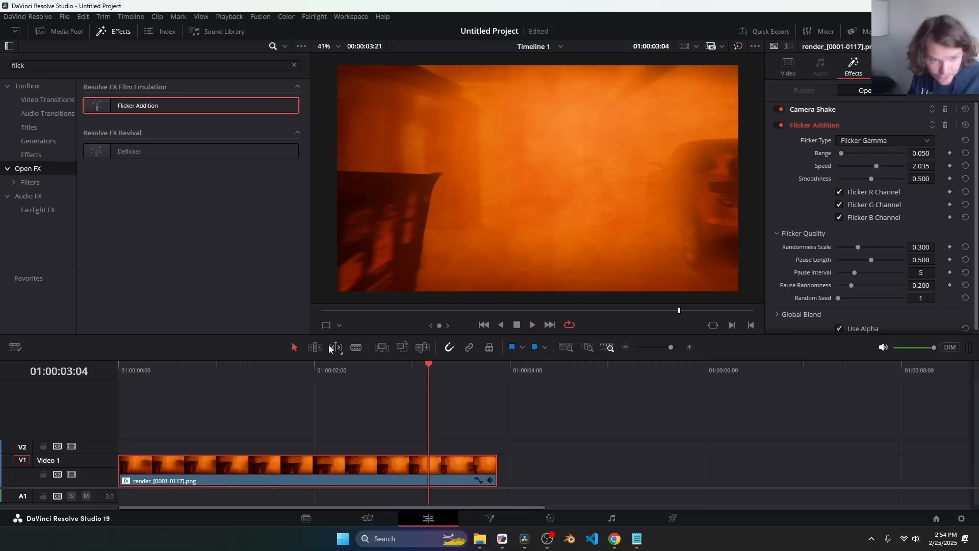
click(816, 128)
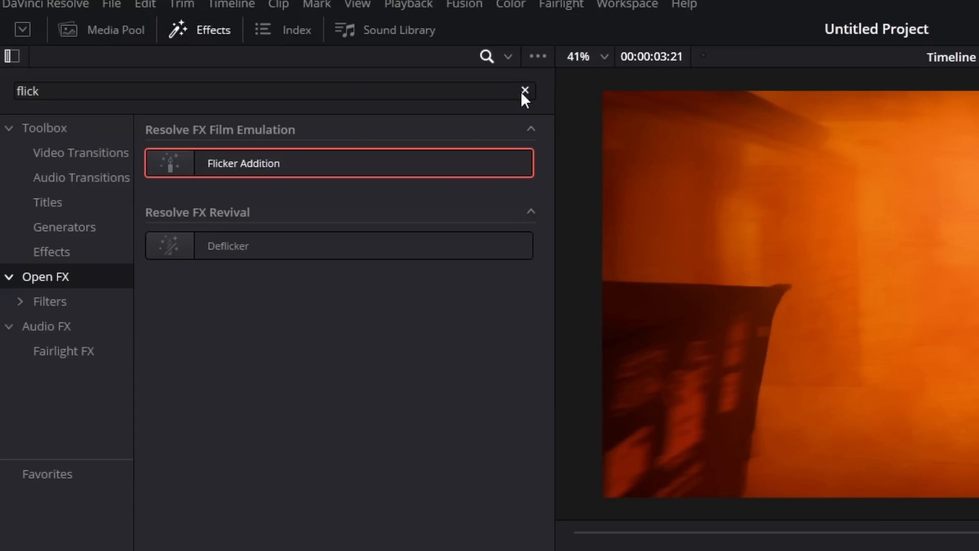
Step: Apply Radial Blur to the render clip with a smooth strength of 0.248, and compare the image with and without it
click(294, 65)
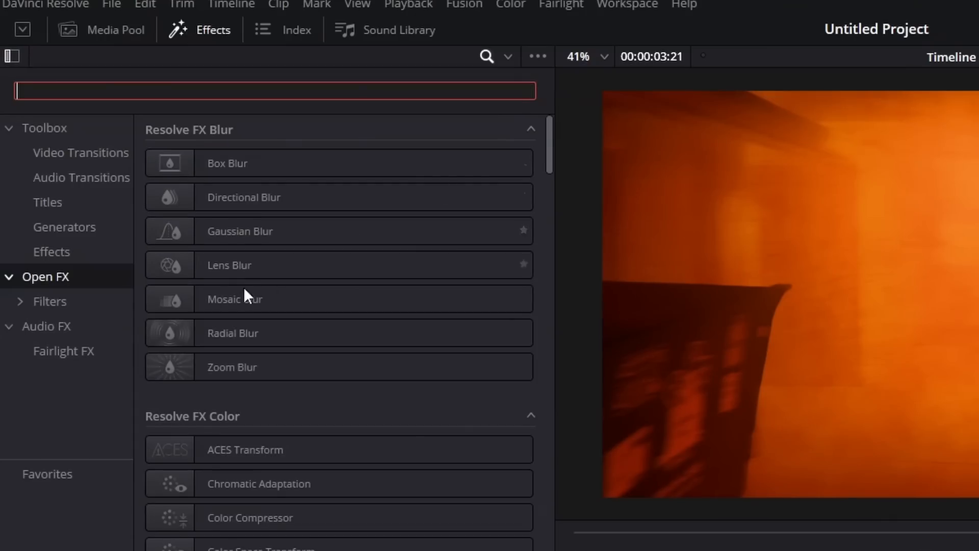
drag(222, 330, 398, 546)
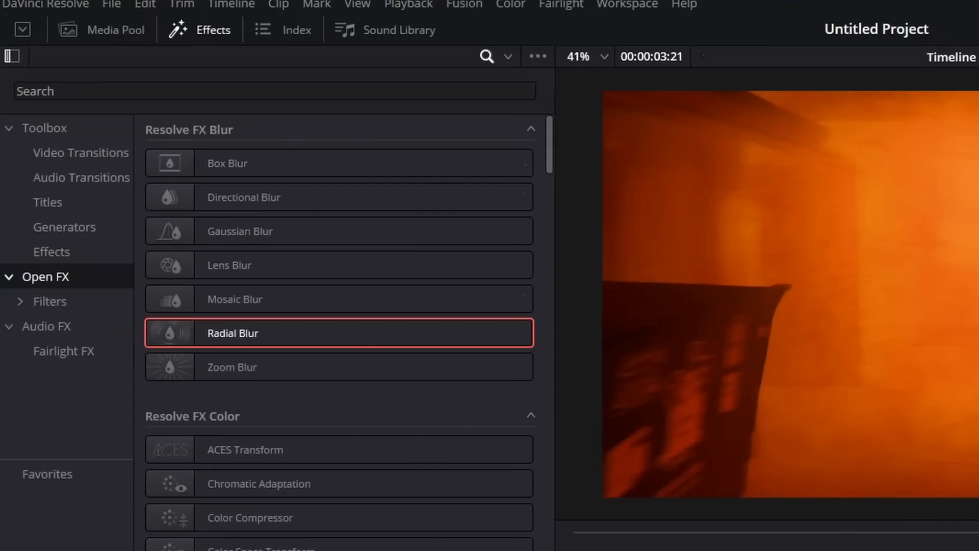
mouse_move(809, 233)
mouse_down()
mouse_move(849, 228)
mouse_move(767, 234)
mouse_move(803, 228)
mouse_up()
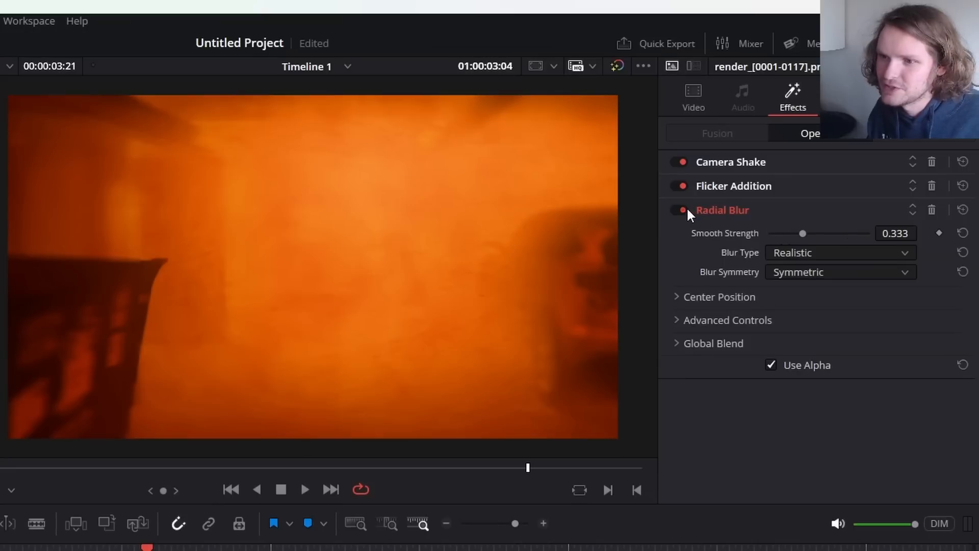
drag(797, 237, 793, 235)
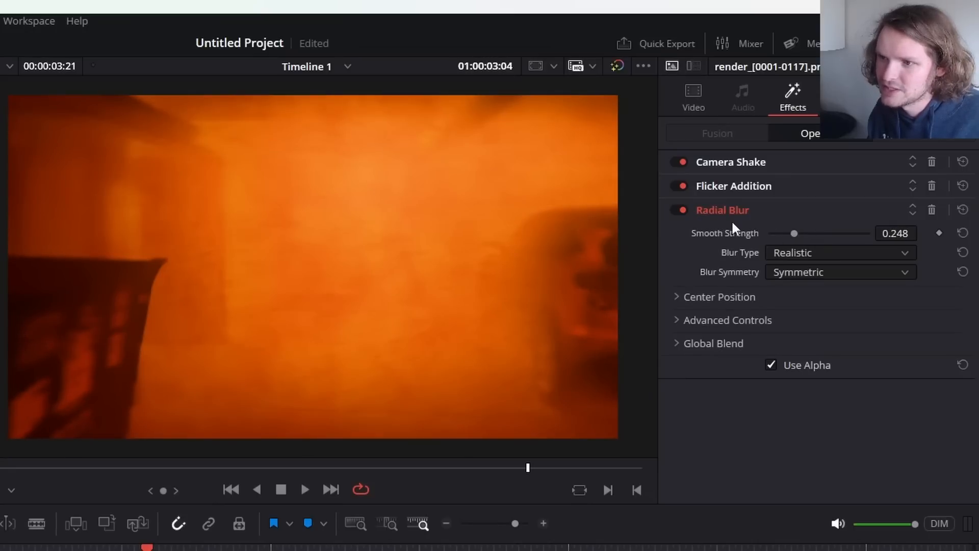
click(683, 210)
click(683, 210)
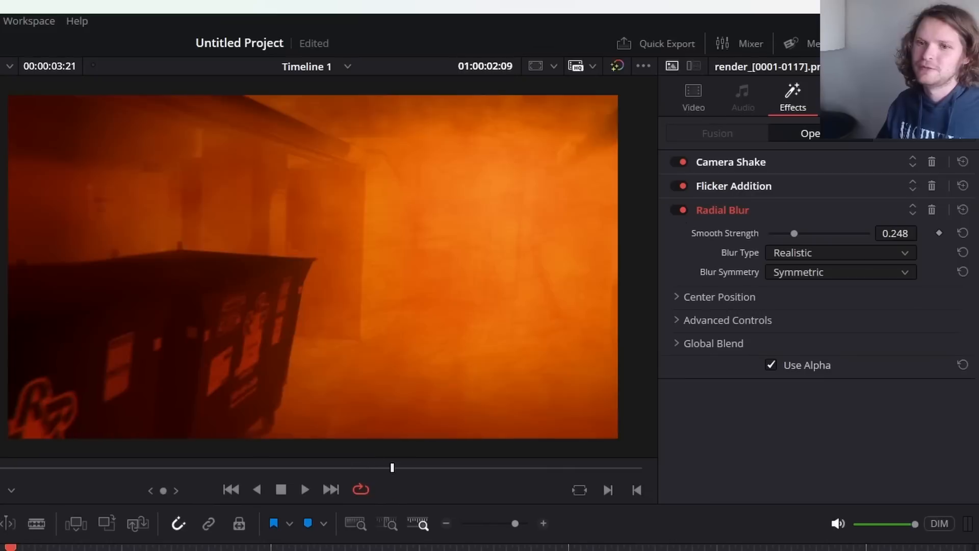
click(750, 210)
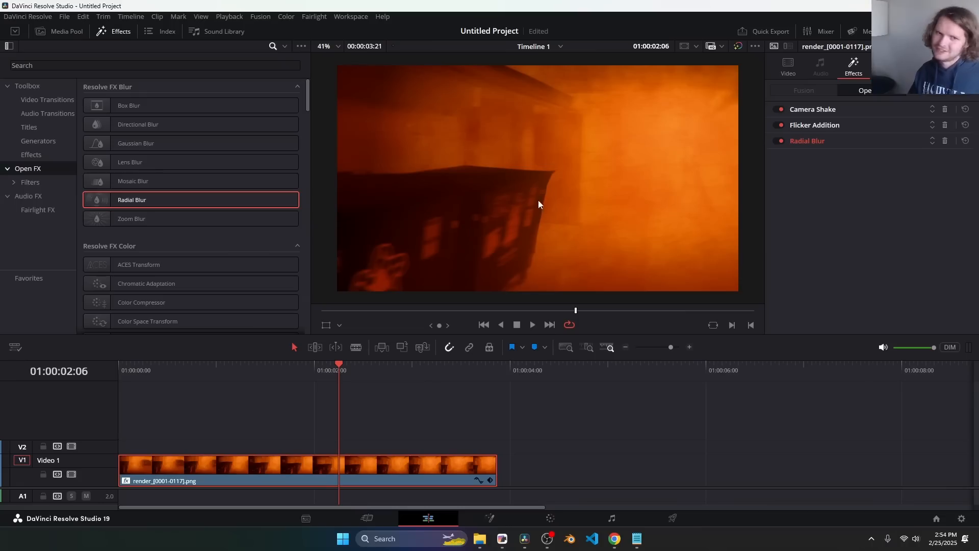
Step: Search the effects for "film g" and apply Film Grain to the render clip
click(157, 66)
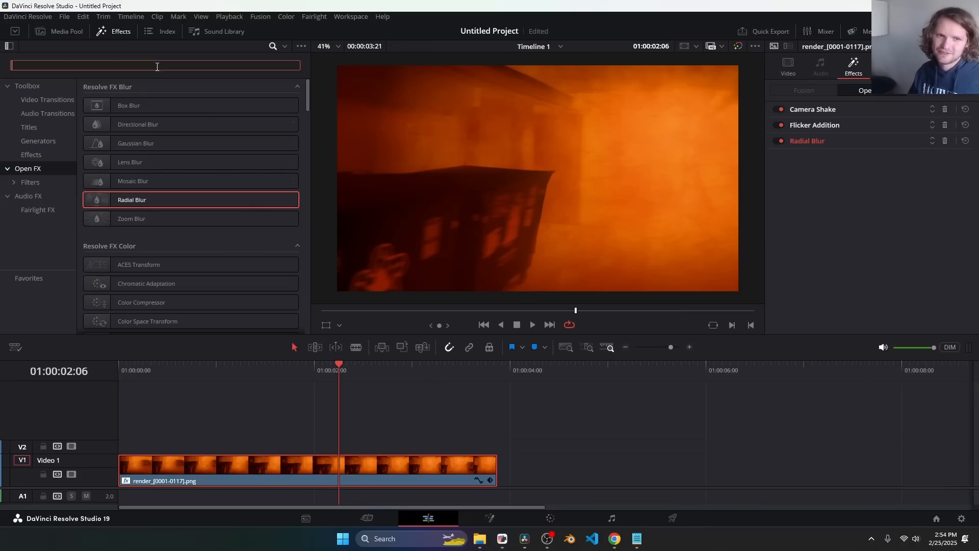
text(film g)
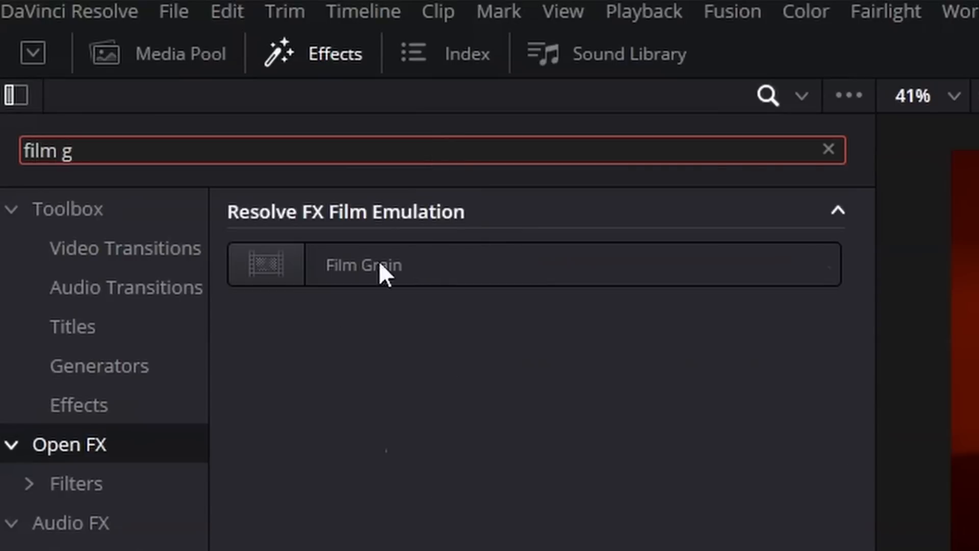
click(129, 106)
drag(360, 267, 839, 550)
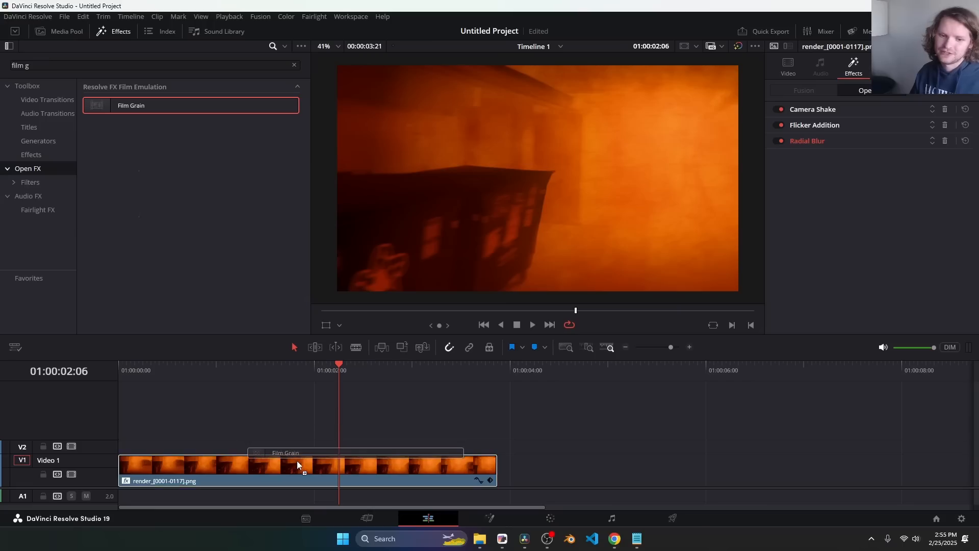
drag(297, 460, 297, 460)
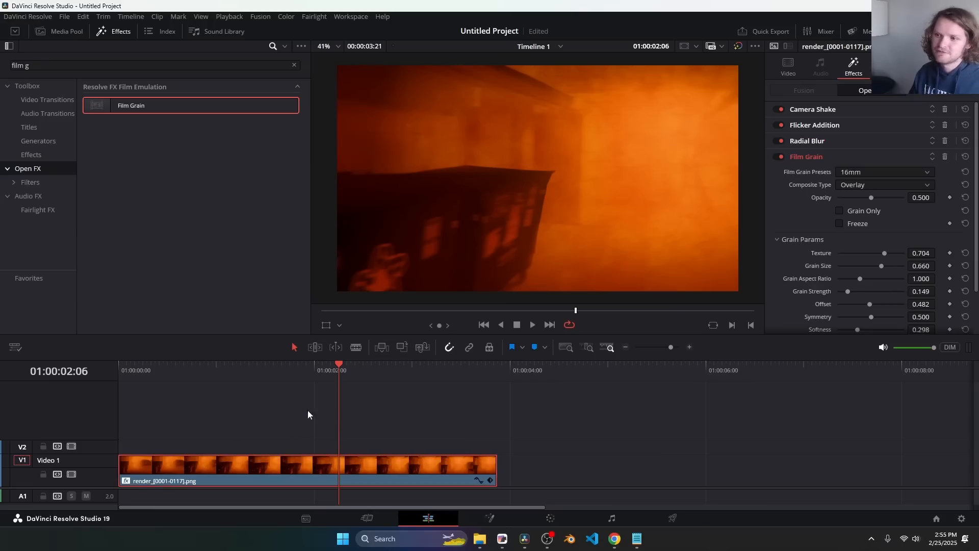
Step: Check the grain alone, set Film Grain's texture to 0.473, grain size to 0.721 and strength to 0.744, and review playback
click(839, 211)
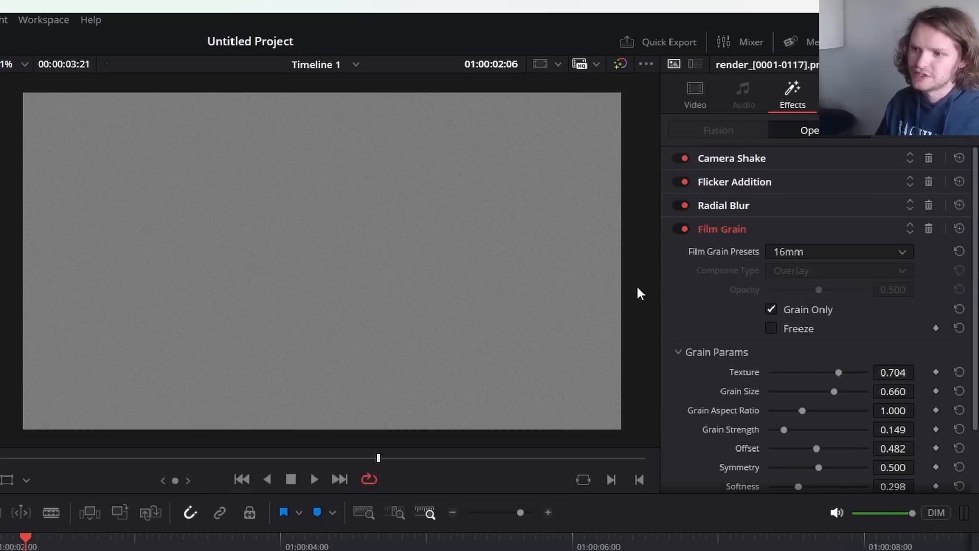
drag(839, 373, 858, 391)
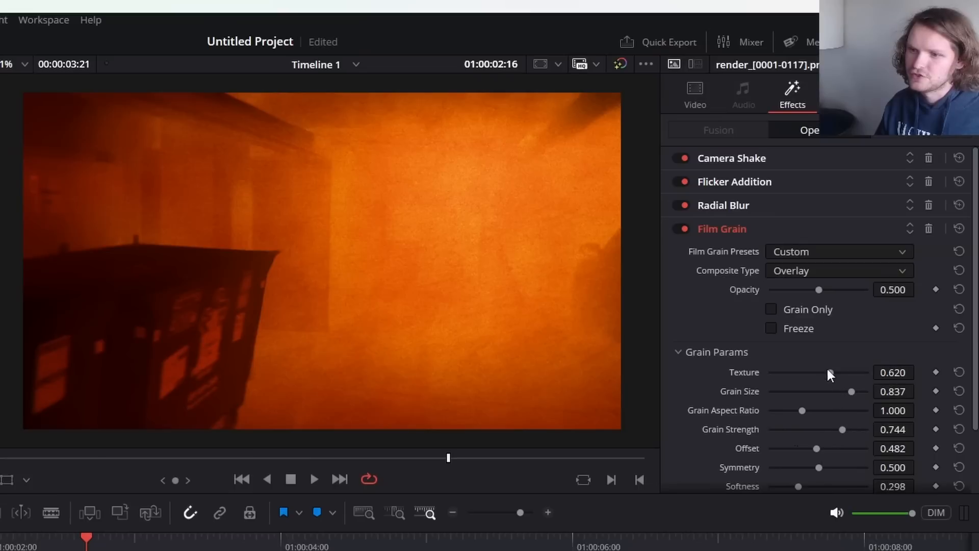
drag(821, 372, 838, 391)
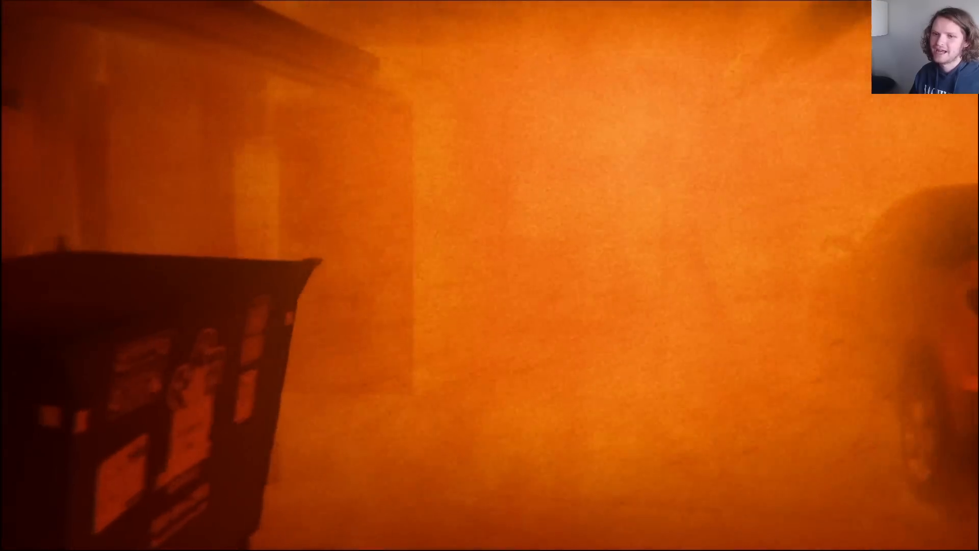
key(Escape)
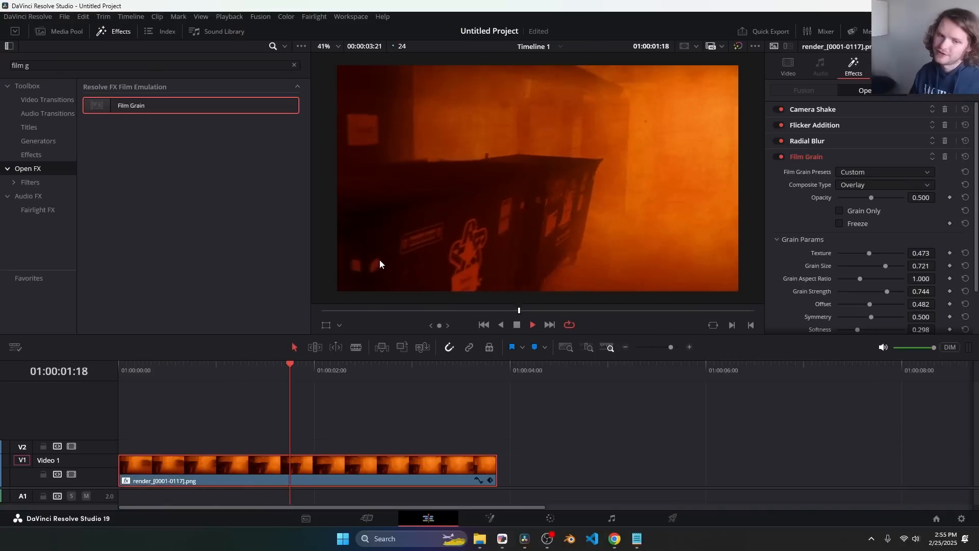
key(space)
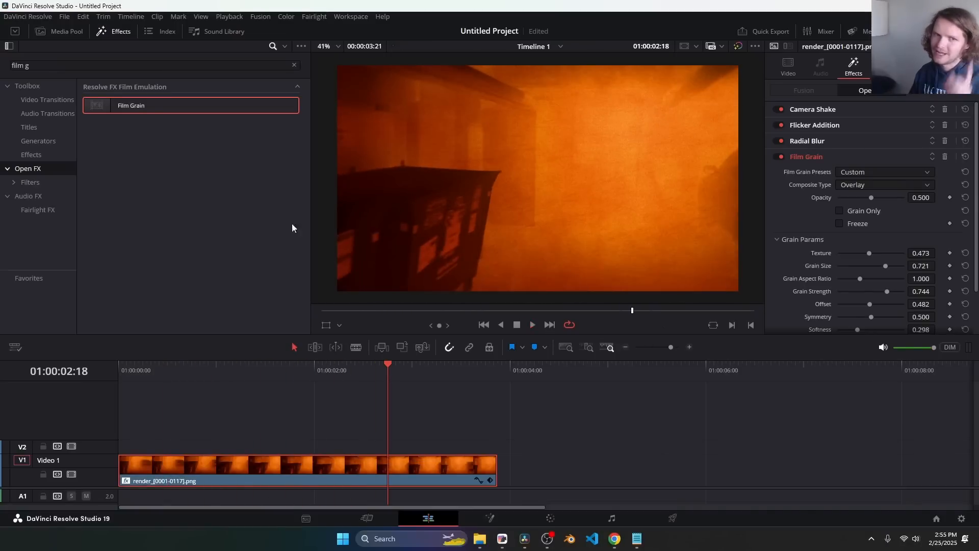
Step: Place the 2-35-1 aspect ratio black-bar image on track V2 above the start of the render clip
click(66, 32)
drag(103, 85, 173, 446)
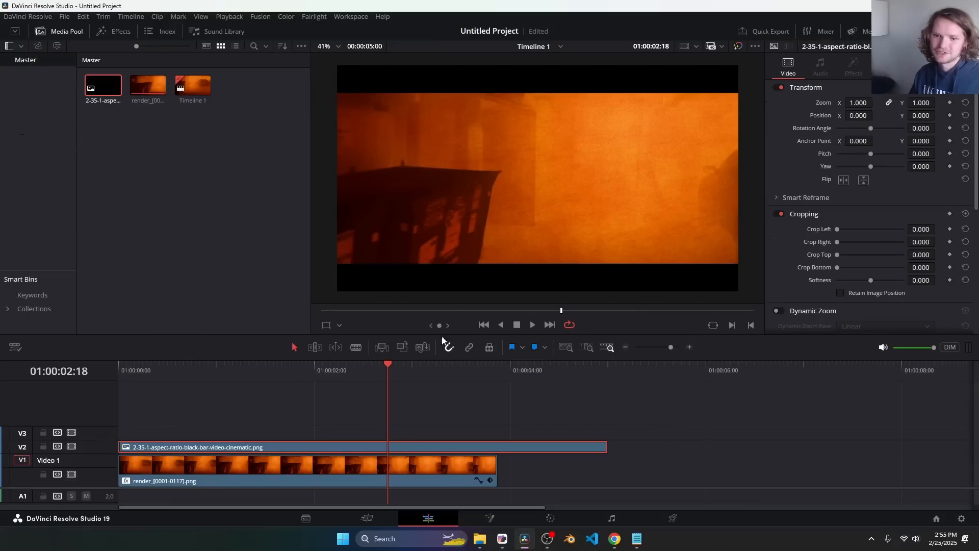
drag(397, 448, 689, 428)
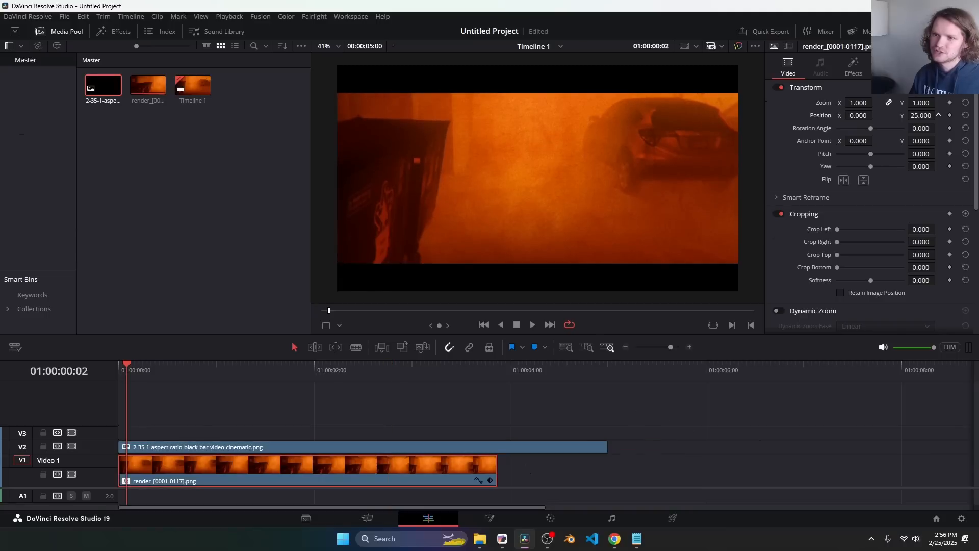
Step: Adjust the render clip's vertical position, trim the black-bar image to the clip's end, and play the result full screen
drag(938, 114, 938, 115)
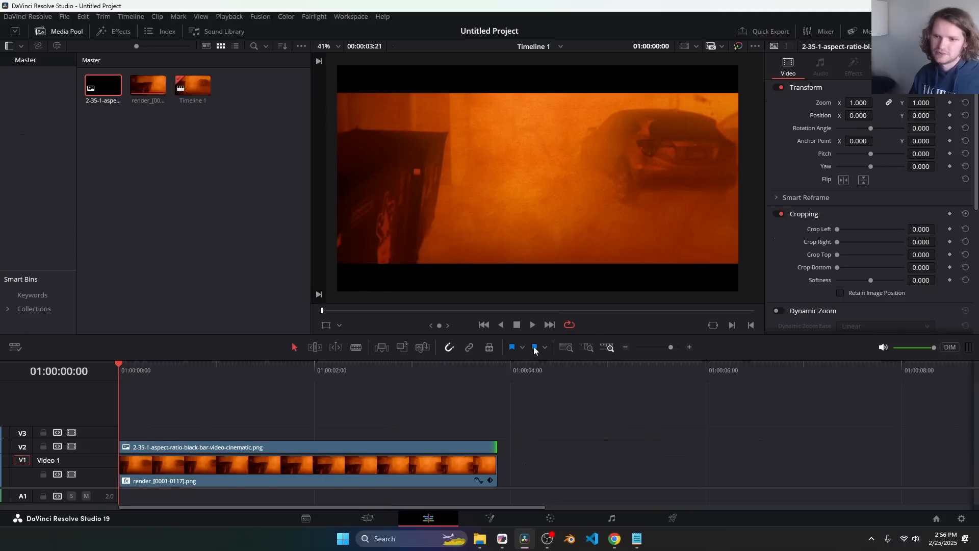
key(ctrl+f)
key(space)
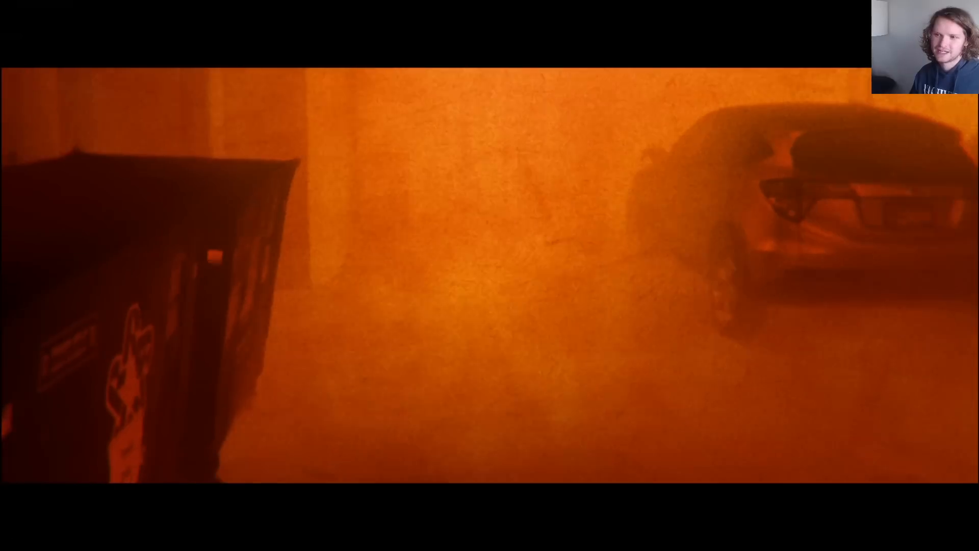